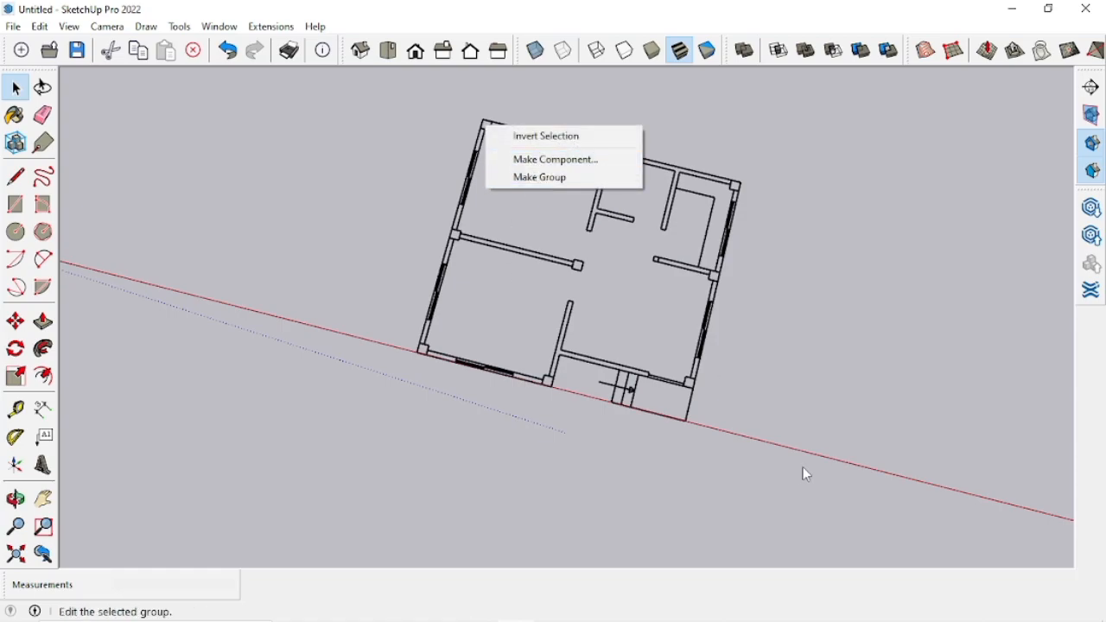
Step: Open the floor plan group for editing and draw a rectangle over the whole plan from its outer corner
{"action": "right_click", "coordinate": [577, 147]}
{"action": "left_click", "coordinate": [657, 232]}
{"action": "middle_click_drag", "start_coordinate": [538, 287], "coordinate": [547, 254]}
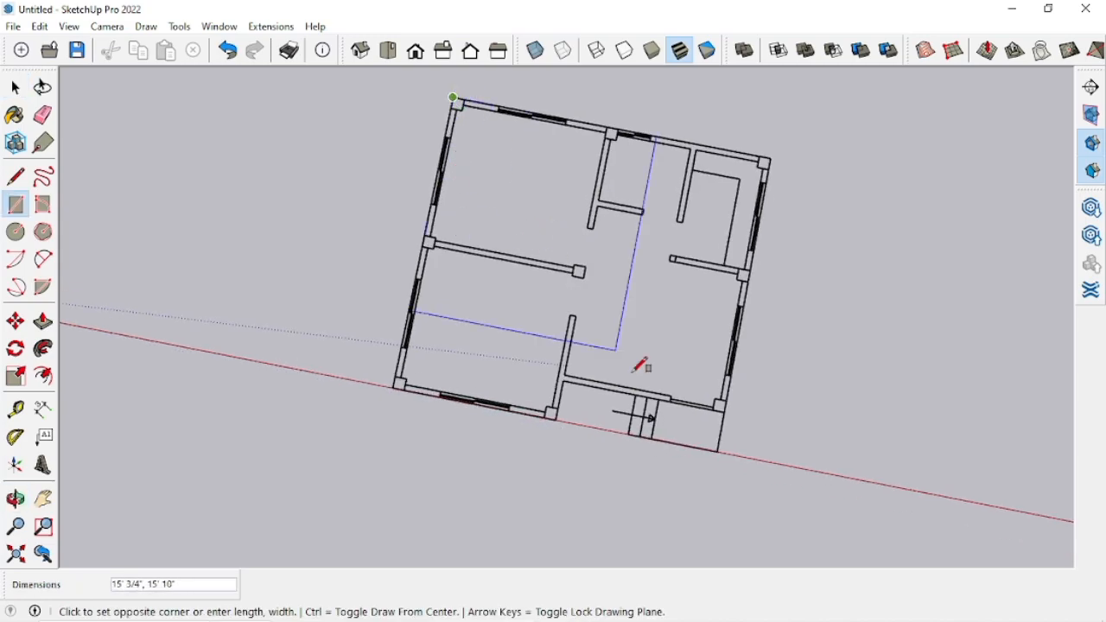
Step: Trace lines along the outer wall edges of the floor plan to form the wall faces
{"action": "scroll", "coordinate": [516, 239], "scroll_direction": "up", "scroll_amount": 2}
{"action": "middle_click_drag", "start_coordinate": [510, 238], "coordinate": [398, 230]}
{"action": "key", "text": "l"}
{"action": "scroll", "coordinate": [458, 406], "scroll_direction": "up", "scroll_amount": 4}
{"action": "middle_click_drag", "start_coordinate": [468, 274], "coordinate": [465, 332]}
{"action": "scroll", "coordinate": [420, 125], "scroll_direction": "up", "scroll_amount": 1}
{"action": "left_click", "coordinate": [410, 112]}
{"action": "scroll", "coordinate": [724, 116], "scroll_direction": "down", "scroll_amount": 5}
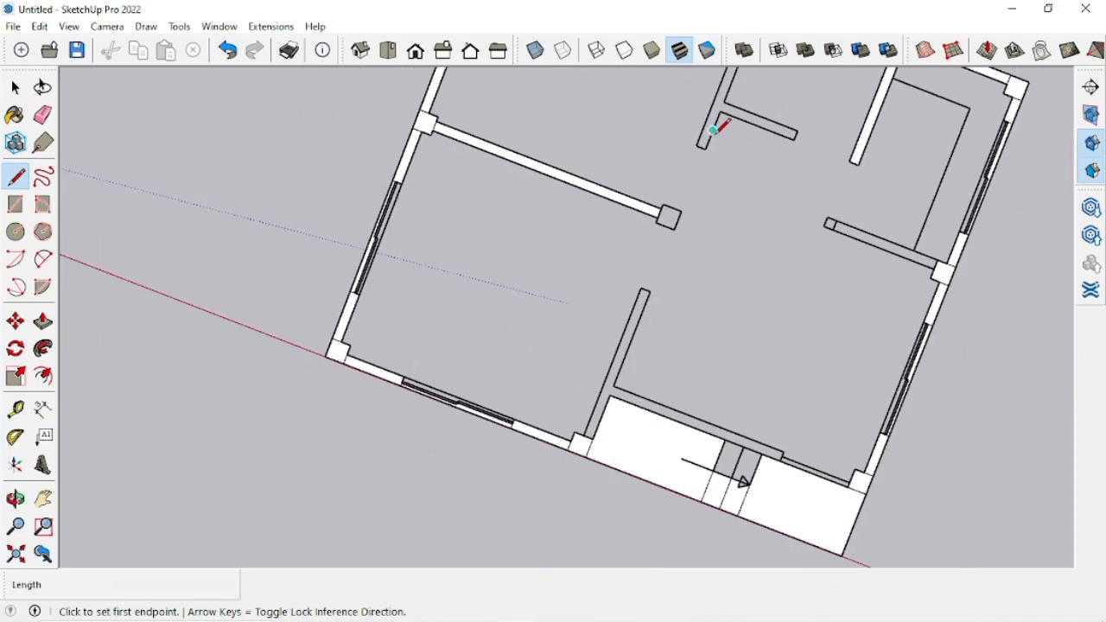
Step: Close the partition wall beside the stairs with lines to form its face, and delete the porch floor faces
{"action": "scroll", "coordinate": [808, 214], "scroll_direction": "up", "scroll_amount": 6}
{"action": "scroll", "coordinate": [802, 226], "scroll_direction": "down", "scroll_amount": 5}
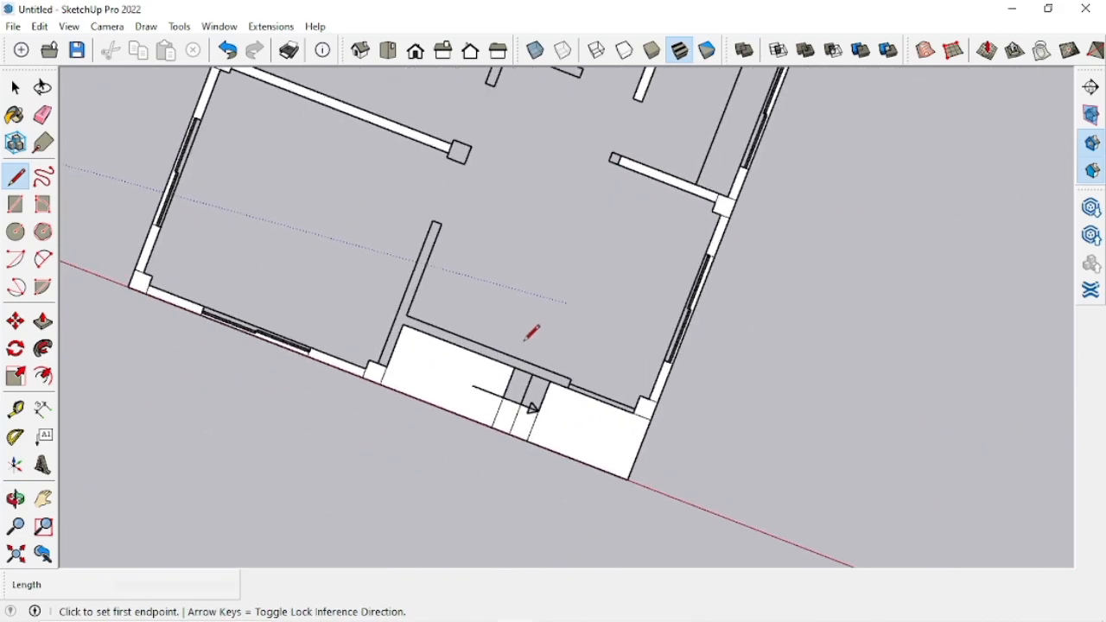
{"action": "scroll", "coordinate": [527, 345], "scroll_direction": "up", "scroll_amount": 5}
{"action": "left_click", "coordinate": [630, 429]}
{"action": "scroll", "coordinate": [571, 389], "scroll_direction": "down", "scroll_amount": 2}
{"action": "scroll", "coordinate": [446, 238], "scroll_direction": "up", "scroll_amount": 2}
{"action": "left_click", "coordinate": [445, 219]}
{"action": "left_click", "coordinate": [459, 225]}
{"action": "scroll", "coordinate": [439, 276], "scroll_direction": "down", "scroll_amount": 2}
{"action": "key", "text": "ctrl+z"}
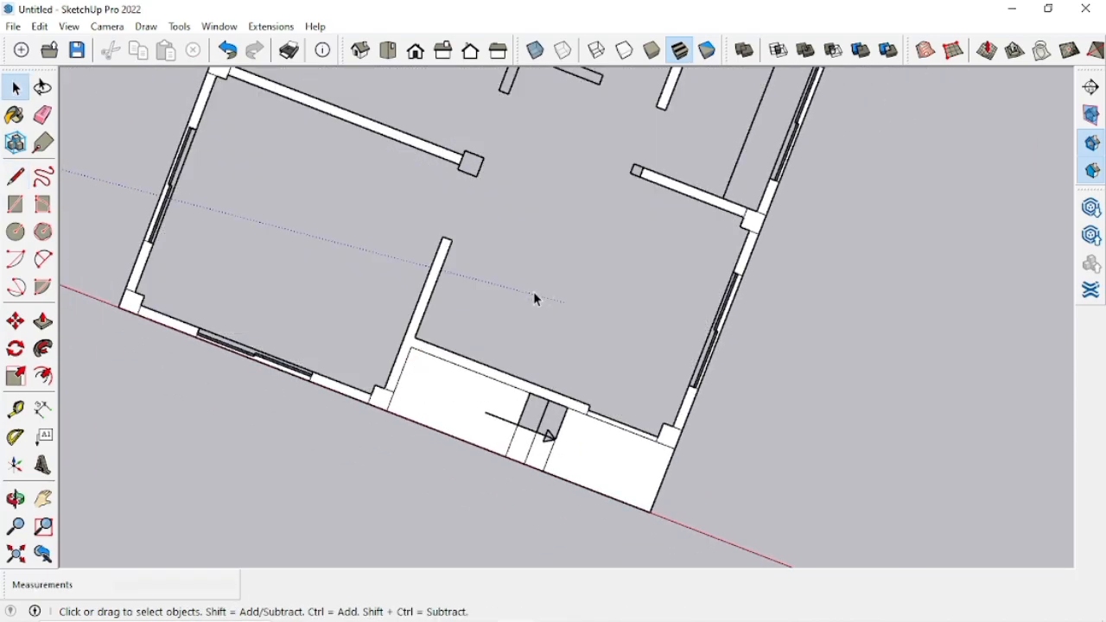
{"action": "left_click", "coordinate": [471, 381]}
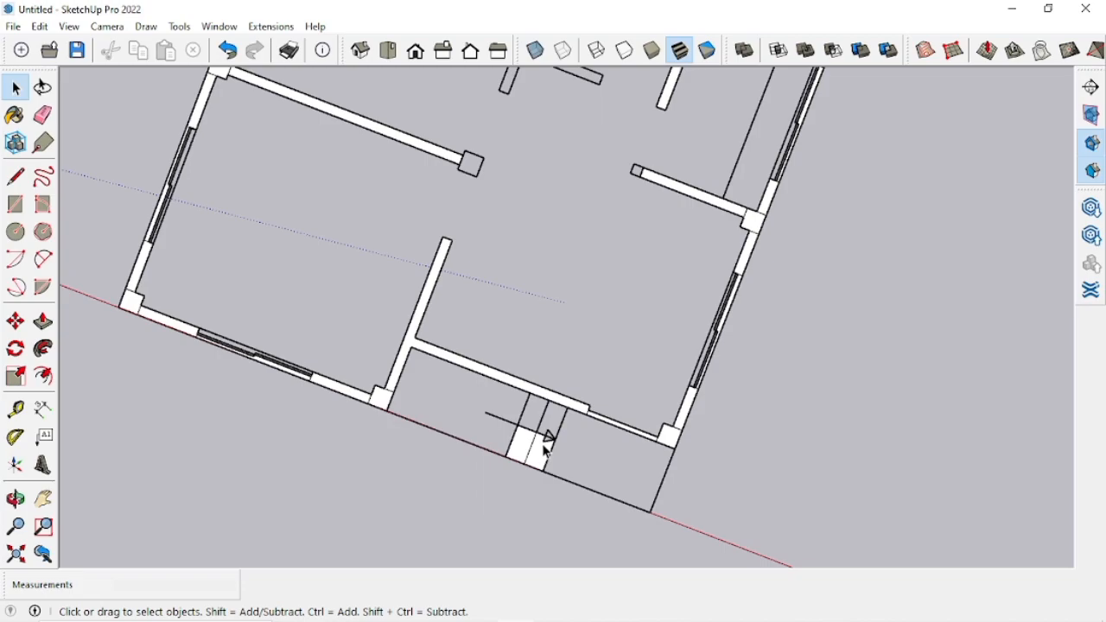
Step: Trace the open edges of the remaining interior partitions with lines so their outlines close
{"action": "scroll", "coordinate": [546, 450], "scroll_direction": "down", "scroll_amount": 5}
{"action": "scroll", "coordinate": [518, 106], "scroll_direction": "up", "scroll_amount": 5}
{"action": "key", "text": "l"}
{"action": "left_click", "coordinate": [553, 109]}
{"action": "scroll", "coordinate": [711, 302], "scroll_direction": "down", "scroll_amount": 3}
{"action": "scroll", "coordinate": [484, 329], "scroll_direction": "up", "scroll_amount": 3}
{"action": "left_click", "coordinate": [499, 338]}
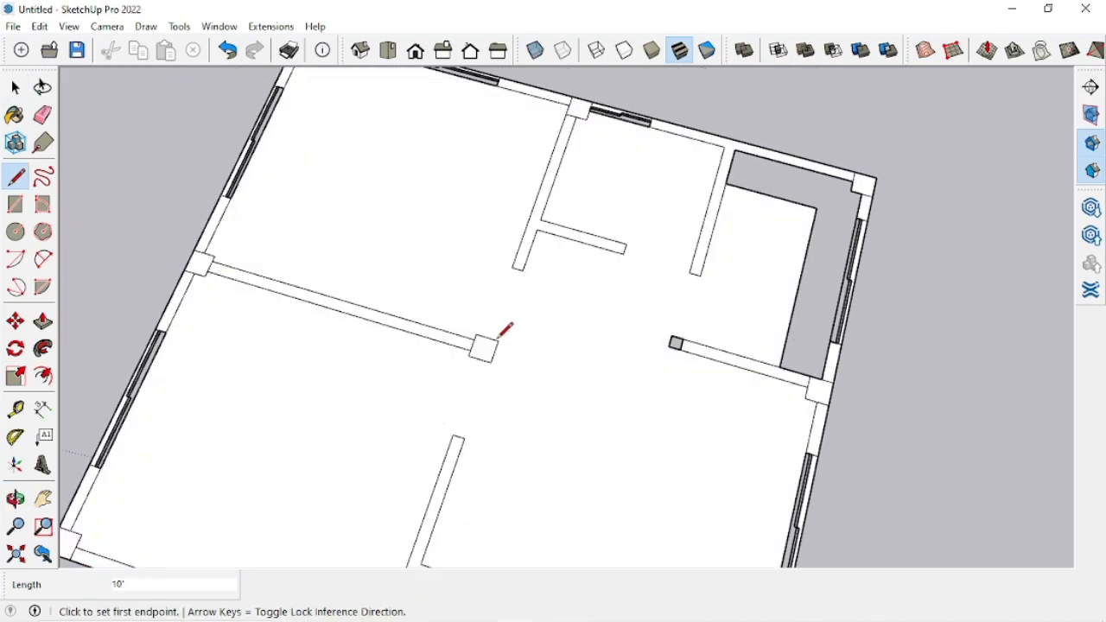
Step: Delete the floor face that covers the rooms, keeping only the wall faces
{"action": "scroll", "coordinate": [499, 338], "scroll_direction": "down", "scroll_amount": 2}
{"action": "left_click", "coordinate": [588, 385]}
{"action": "key", "text": "Delete"}
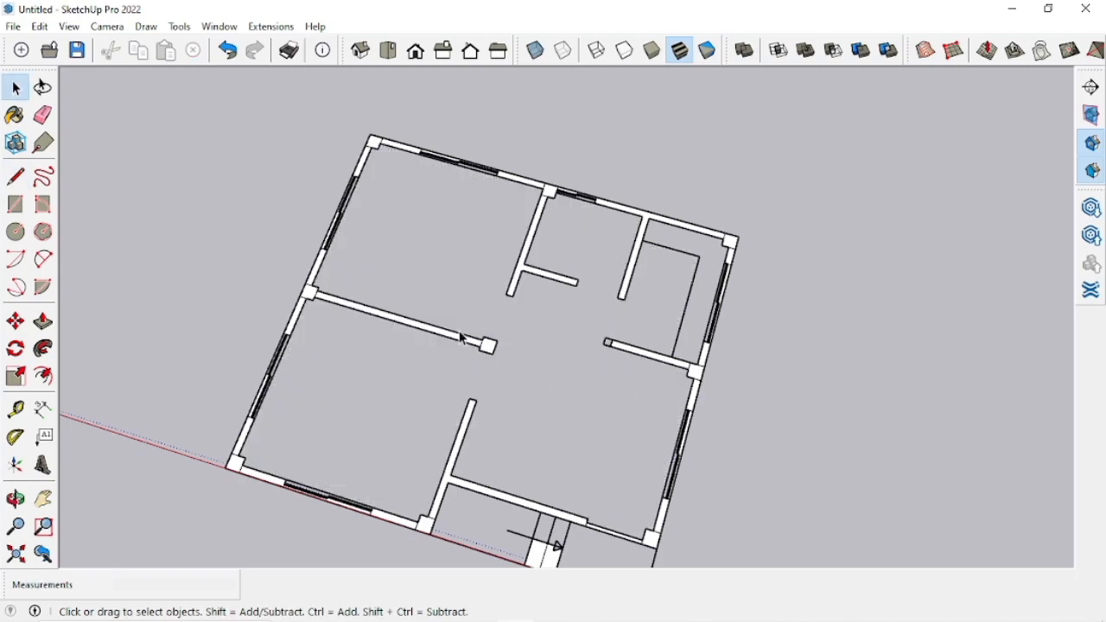
{"action": "middle_click_drag", "start_coordinate": [504, 357], "coordinate": [447, 348]}
{"action": "scroll", "coordinate": [389, 346], "scroll_direction": "up", "scroll_amount": 2}
{"action": "scroll", "coordinate": [259, 312], "scroll_direction": "up", "scroll_amount": 2}
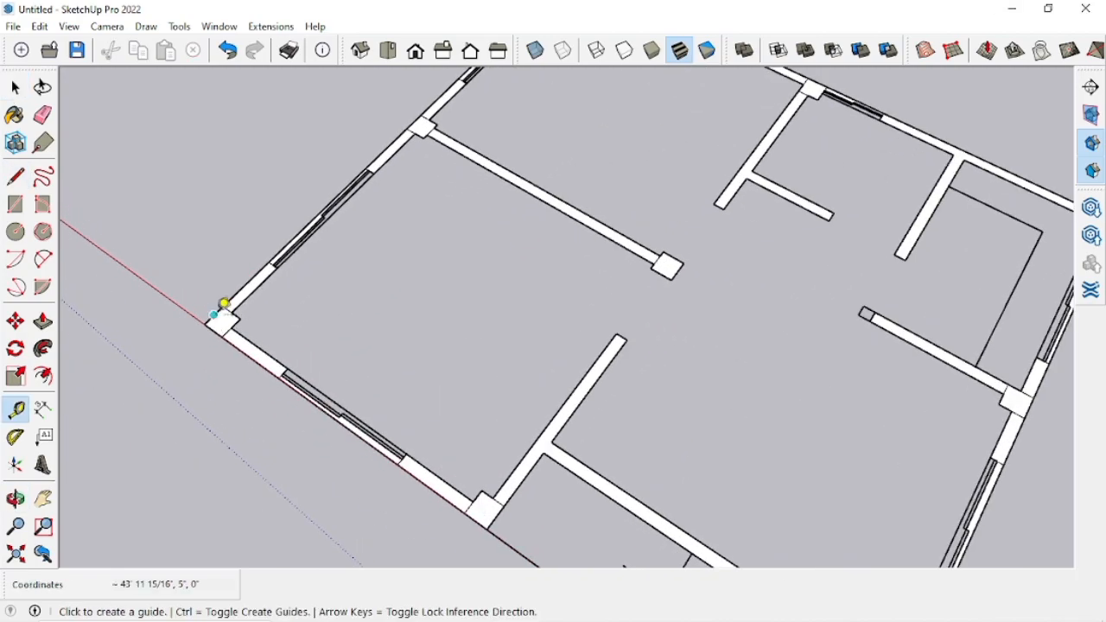
{"action": "key", "text": "b"}
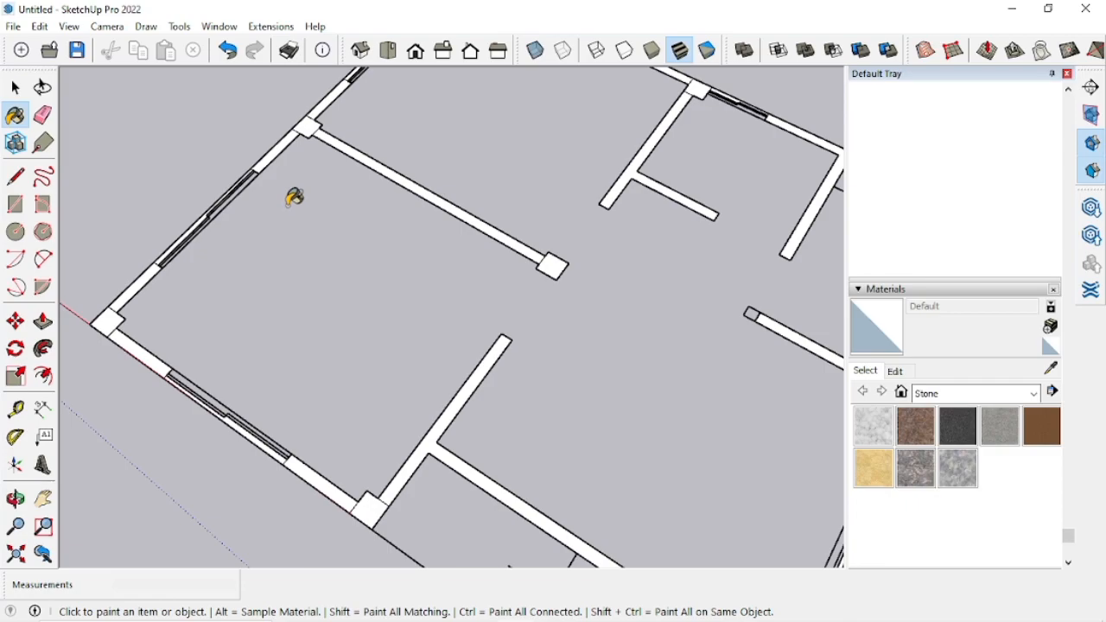
{"action": "left_click", "coordinate": [1068, 73]}
Step: Erase the column outline edges inside the wall faces at the front corner, the front partition junction and the side wall junction
{"action": "scroll", "coordinate": [232, 307], "scroll_direction": "up", "scroll_amount": 2}
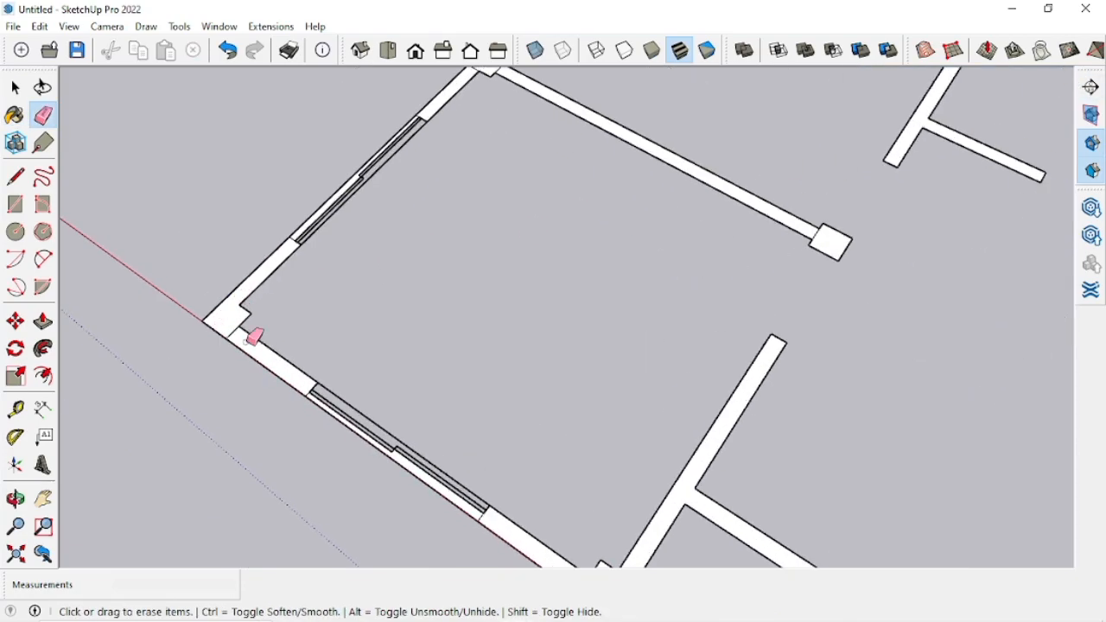
{"action": "scroll", "coordinate": [237, 314], "scroll_direction": "down", "scroll_amount": 2}
{"action": "scroll", "coordinate": [536, 510], "scroll_direction": "up", "scroll_amount": 4}
{"action": "scroll", "coordinate": [482, 480], "scroll_direction": "down", "scroll_amount": 4}
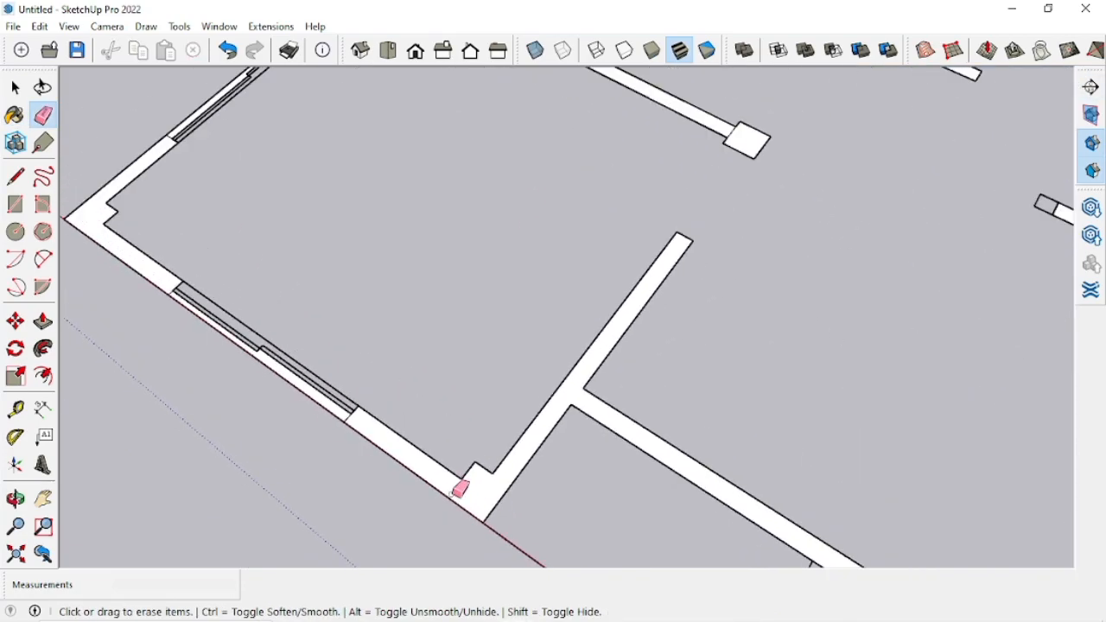
{"action": "scroll", "coordinate": [410, 162], "scroll_direction": "up", "scroll_amount": 4}
{"action": "left_click", "coordinate": [422, 146]}
{"action": "scroll", "coordinate": [433, 172], "scroll_direction": "up", "scroll_amount": 2}
{"action": "left_click", "coordinate": [431, 170]}
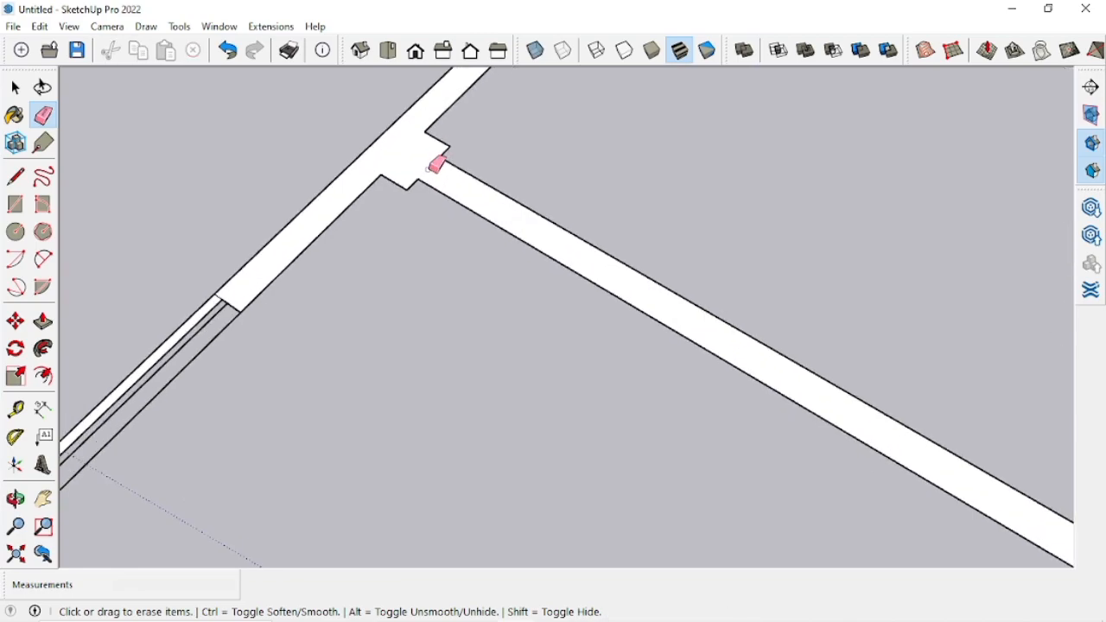
Step: Erase the column outline edges at the long partition's free end, the rear wall junction and the rear corner
{"action": "scroll", "coordinate": [431, 170], "scroll_direction": "down", "scroll_amount": 5}
{"action": "scroll", "coordinate": [653, 310], "scroll_direction": "up", "scroll_amount": 4}
{"action": "left_click", "coordinate": [588, 290]}
{"action": "scroll", "coordinate": [588, 290], "scroll_direction": "down", "scroll_amount": 4}
{"action": "scroll", "coordinate": [735, 133], "scroll_direction": "up", "scroll_amount": 1}
{"action": "scroll", "coordinate": [736, 133], "scroll_direction": "up", "scroll_amount": 2}
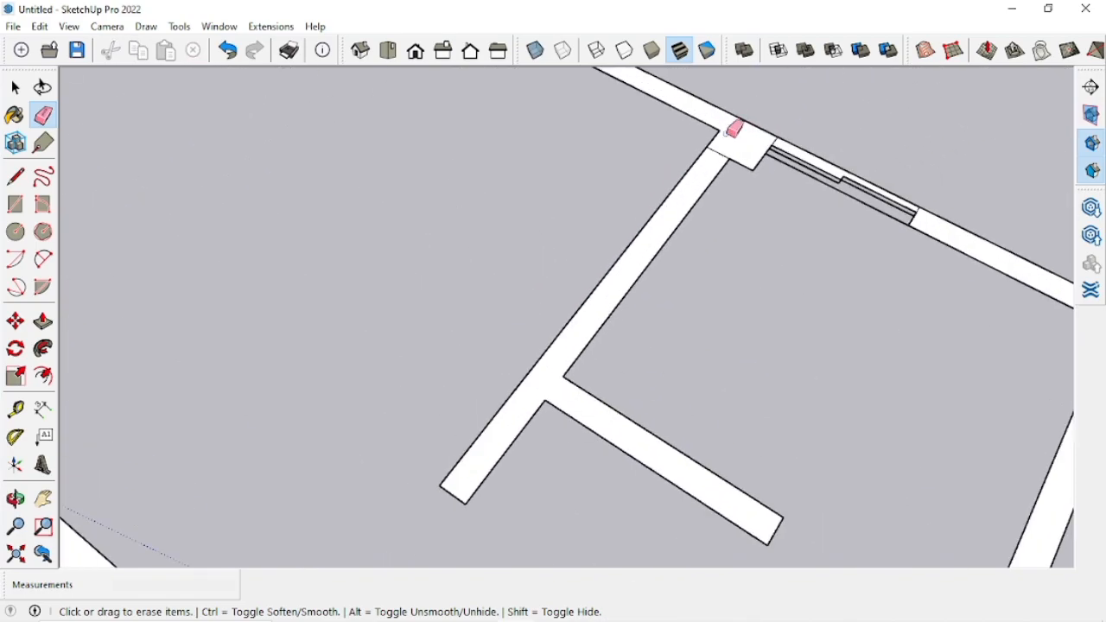
{"action": "scroll", "coordinate": [807, 181], "scroll_direction": "down", "scroll_amount": 2}
{"action": "scroll", "coordinate": [698, 156], "scroll_direction": "down", "scroll_amount": 4}
{"action": "scroll", "coordinate": [570, 74], "scroll_direction": "up", "scroll_amount": 6}
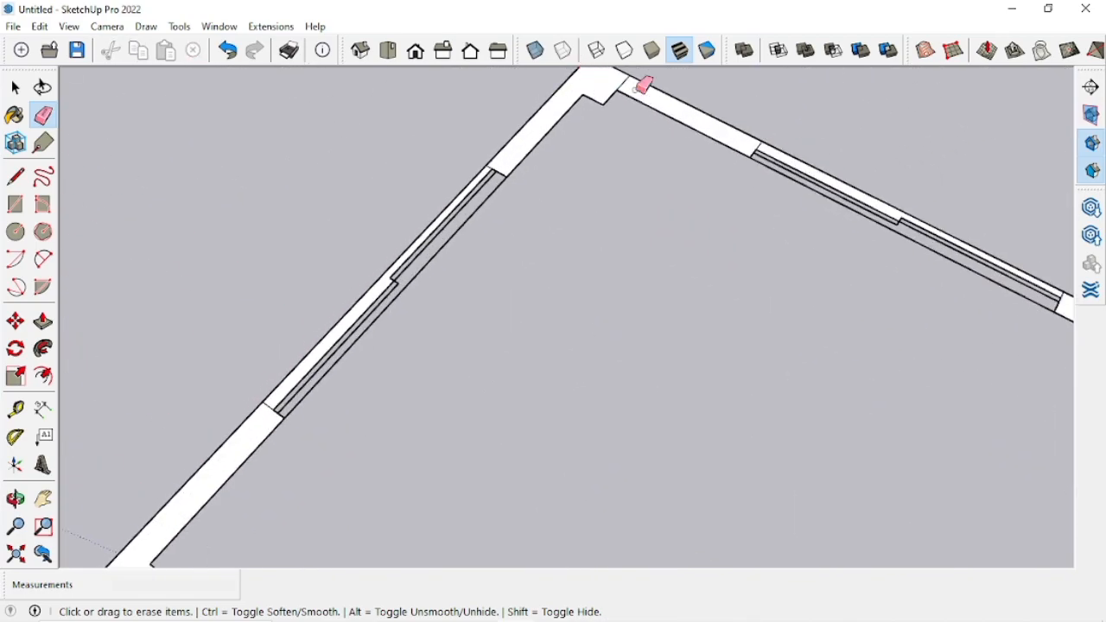
Step: Erase the column outline edges at the outer corner and partition junction of the room with the L-shaped counter line
{"action": "scroll", "coordinate": [605, 128], "scroll_direction": "down", "scroll_amount": 2}
{"action": "scroll", "coordinate": [839, 511], "scroll_direction": "down", "scroll_amount": 3}
{"action": "middle_click_drag", "start_coordinate": [840, 511], "coordinate": [1037, 423]}
{"action": "scroll", "coordinate": [1035, 426], "scroll_direction": "up", "scroll_amount": 3}
{"action": "scroll", "coordinate": [1020, 467], "scroll_direction": "down", "scroll_amount": 2}
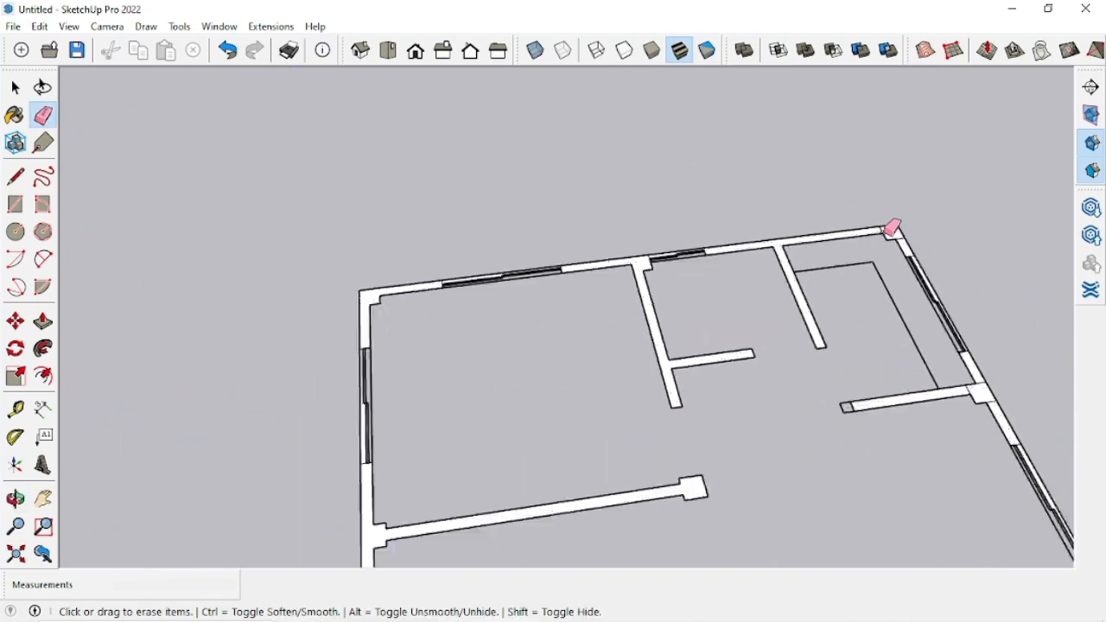
{"action": "scroll", "coordinate": [883, 234], "scroll_direction": "up", "scroll_amount": 5}
{"action": "left_click", "coordinate": [876, 231]}
{"action": "scroll", "coordinate": [940, 248], "scroll_direction": "down", "scroll_amount": 3}
{"action": "scroll", "coordinate": [531, 264], "scroll_direction": "up", "scroll_amount": 3}
{"action": "scroll", "coordinate": [822, 412], "scroll_direction": "down", "scroll_amount": 4}
{"action": "scroll", "coordinate": [829, 370], "scroll_direction": "up", "scroll_amount": 5}
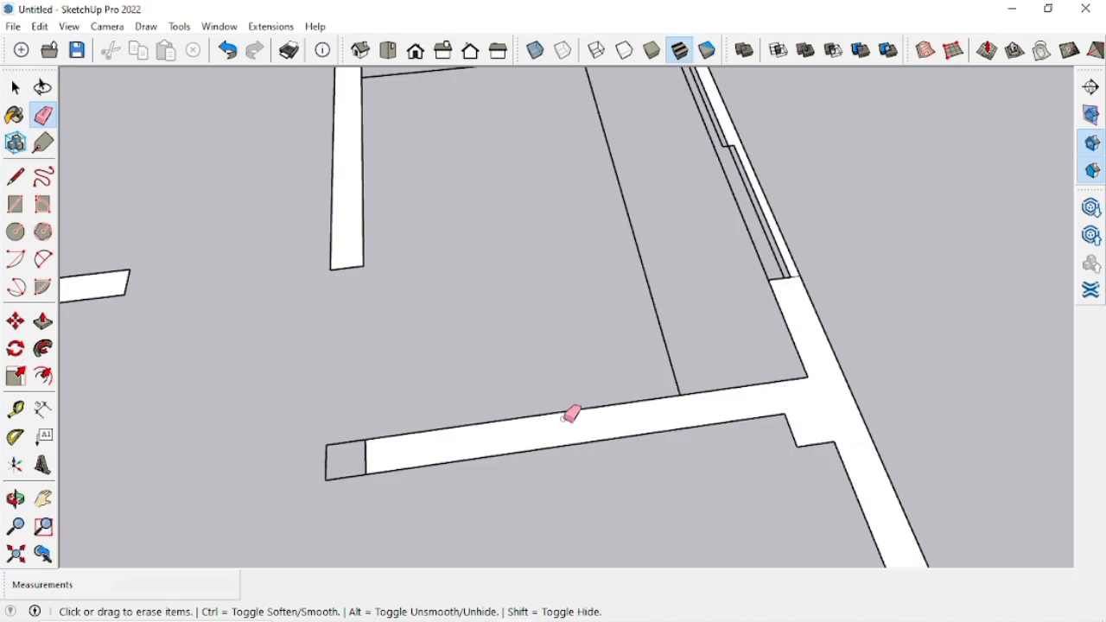
Step: Erase the dividing edge near the counter room partition's free end and redraw its end edge to restore the wall face
{"action": "left_click", "coordinate": [366, 462]}
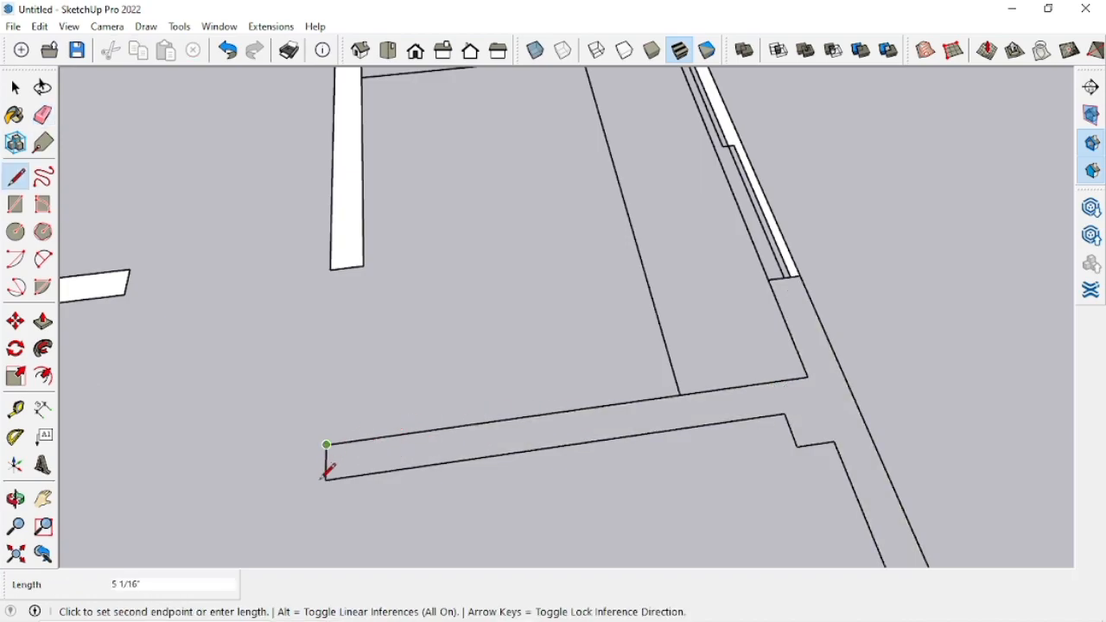
{"action": "left_click", "coordinate": [323, 478]}
{"action": "scroll", "coordinate": [516, 452], "scroll_direction": "down", "scroll_amount": 4}
{"action": "key", "text": "space"}
{"action": "scroll", "coordinate": [491, 501], "scroll_direction": "down", "scroll_amount": 6}
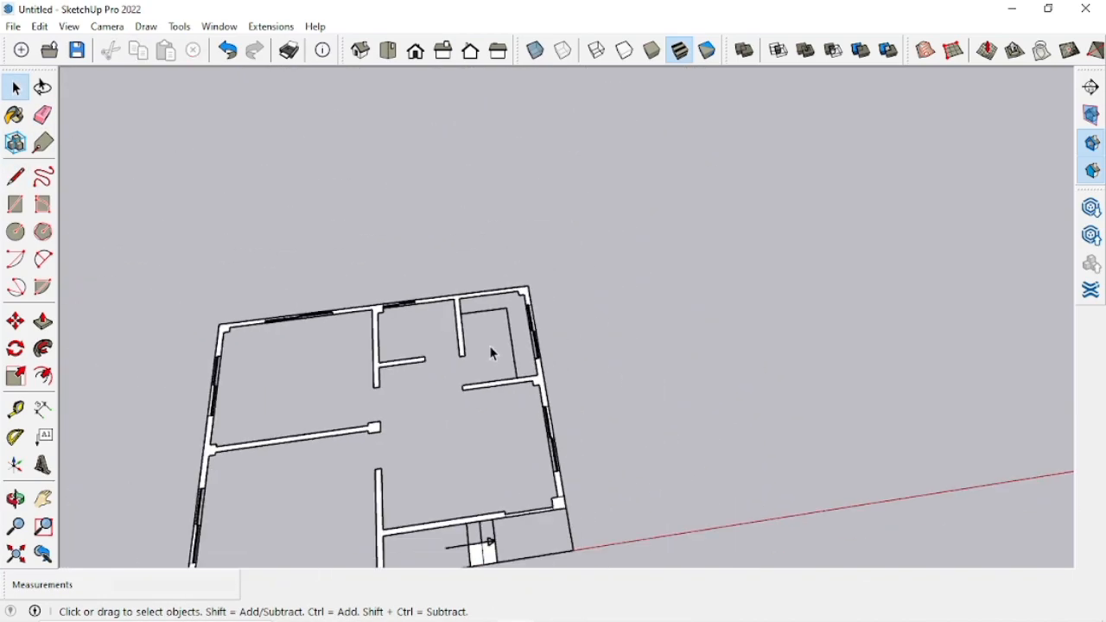
Step: Erase the column outline edge at the entrance corner and the threshold lines across the entrance door opening
{"action": "scroll", "coordinate": [560, 505], "scroll_direction": "up", "scroll_amount": 6}
{"action": "key", "text": "e"}
{"action": "scroll", "coordinate": [582, 467], "scroll_direction": "up", "scroll_amount": 2}
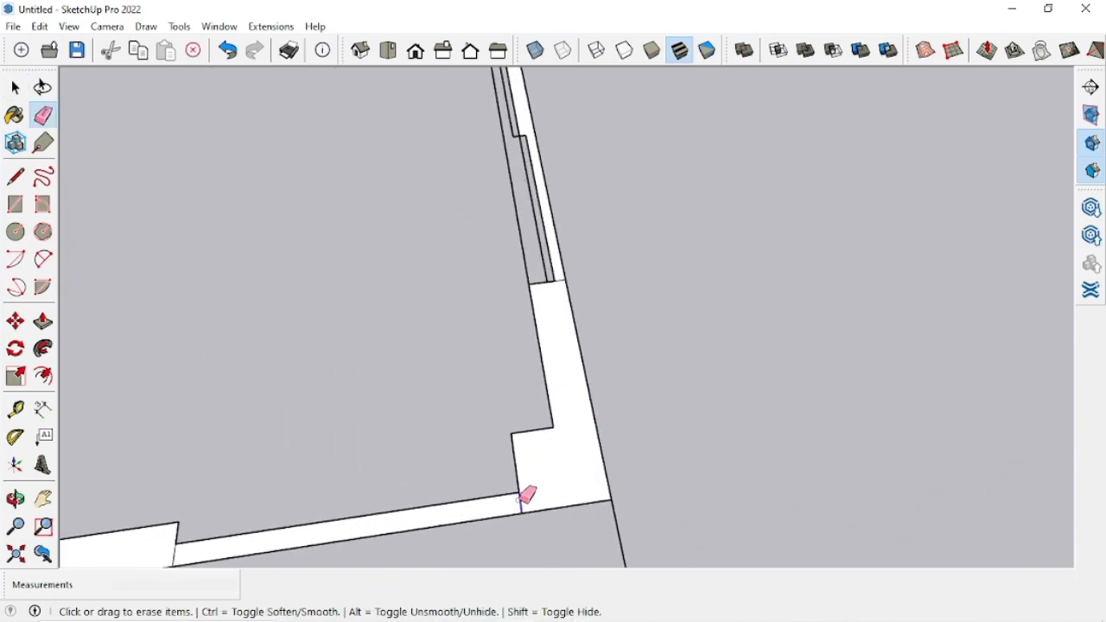
{"action": "scroll", "coordinate": [525, 497], "scroll_direction": "down", "scroll_amount": 5}
{"action": "scroll", "coordinate": [538, 464], "scroll_direction": "up", "scroll_amount": 3}
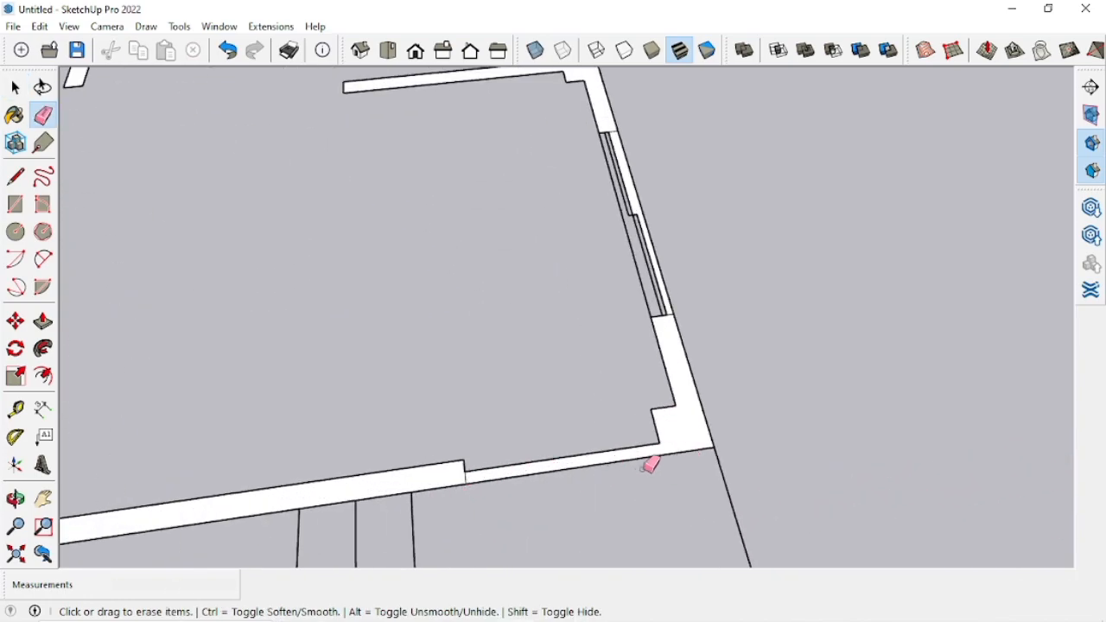
{"action": "scroll", "coordinate": [640, 451], "scroll_direction": "up", "scroll_amount": 1}
{"action": "left_click", "coordinate": [566, 453]}
{"action": "scroll", "coordinate": [566, 458], "scroll_direction": "down", "scroll_amount": 6}
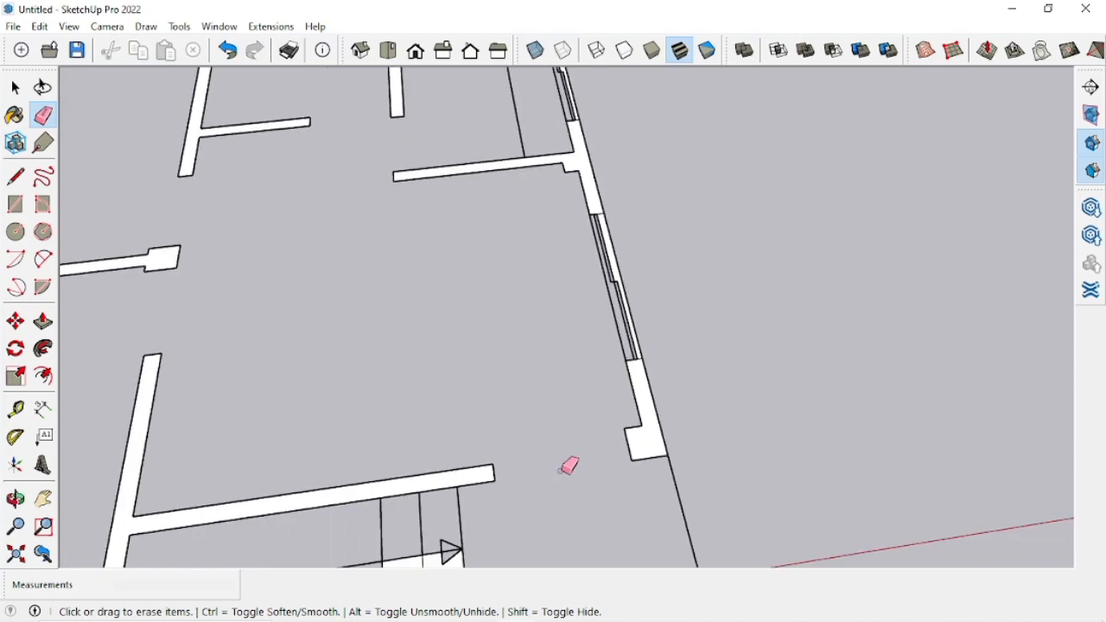
Step: Extrude the entrance corner wall and the walls around the counter room up 2' 6" with Push/Pull
{"action": "scroll", "coordinate": [484, 493], "scroll_direction": "up", "scroll_amount": 3}
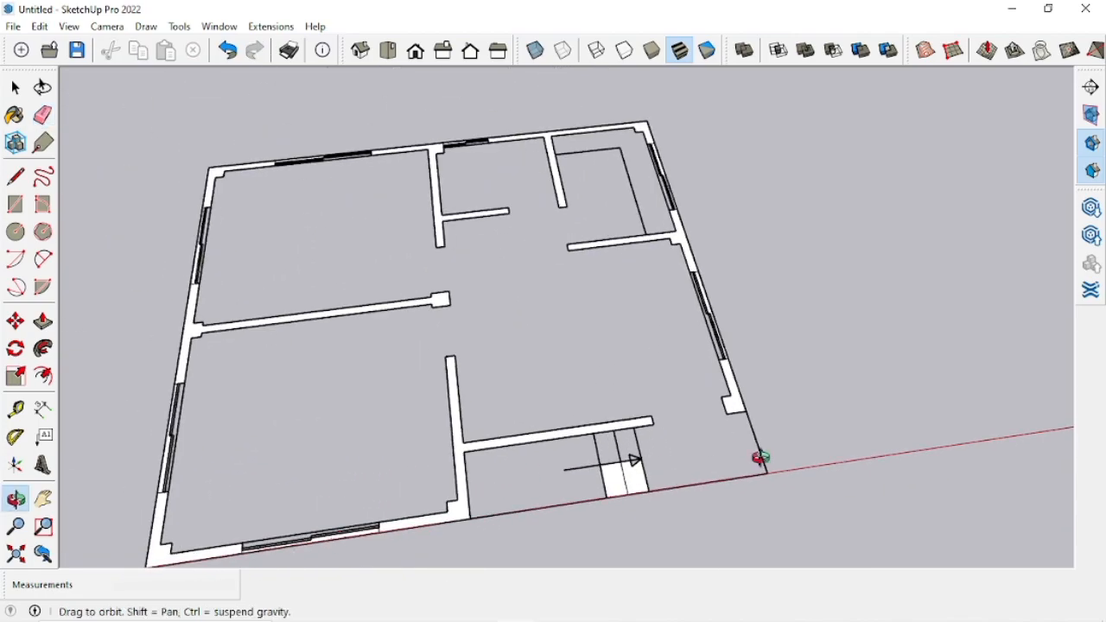
{"action": "middle_click_drag", "start_coordinate": [767, 457], "coordinate": [480, 403]}
{"action": "scroll", "coordinate": [612, 457], "scroll_direction": "up", "scroll_amount": 3}
{"action": "key", "text": "p"}
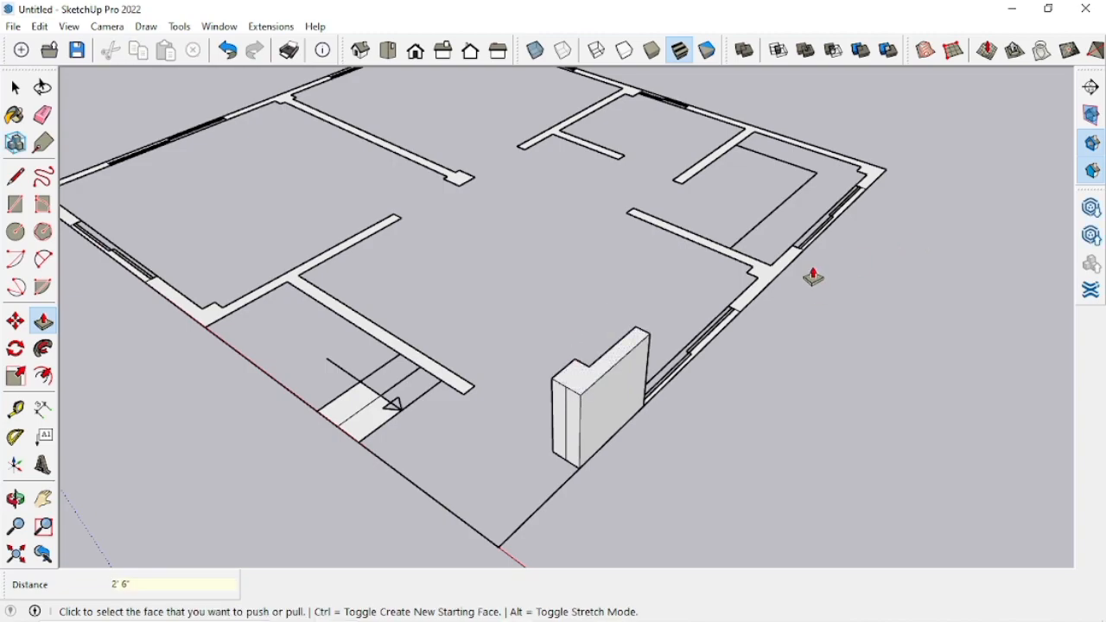
{"action": "left_click", "coordinate": [773, 274]}
{"action": "left_click", "coordinate": [650, 338]}
{"action": "scroll", "coordinate": [616, 344], "scroll_direction": "down", "scroll_amount": 3}
{"action": "scroll", "coordinate": [748, 237], "scroll_direction": "up", "scroll_amount": 4}
{"action": "left_click", "coordinate": [778, 242]}
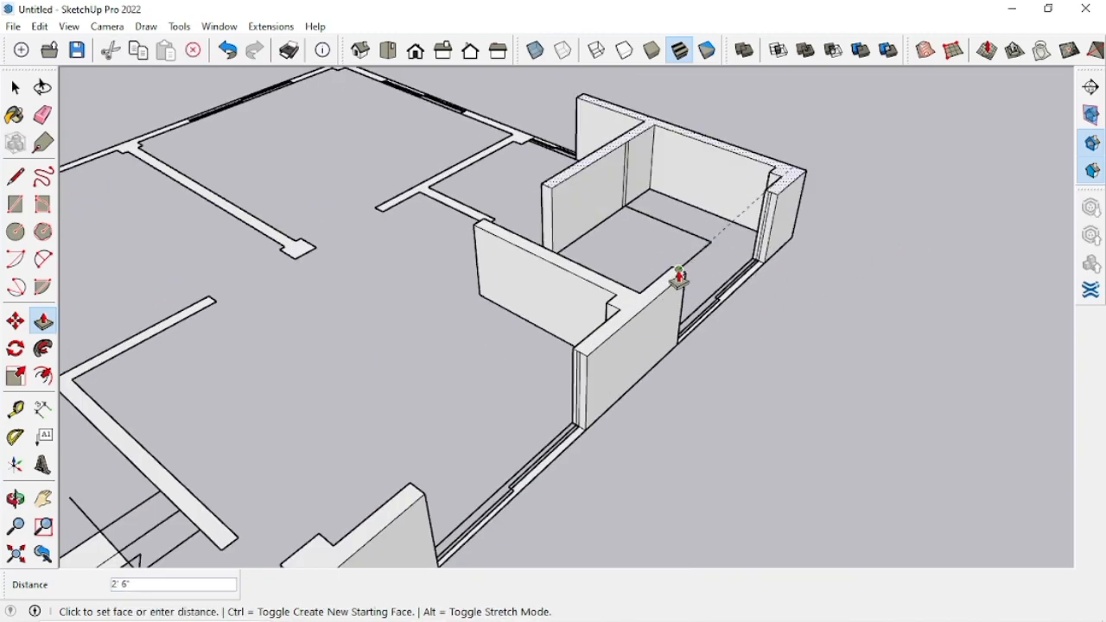
{"action": "left_click", "coordinate": [679, 270]}
Step: Extrude the partition beside the stairs and the front corner wall to the same 2' 6" height
{"action": "scroll", "coordinate": [611, 318], "scroll_direction": "down", "scroll_amount": 3}
{"action": "middle_click_drag", "start_coordinate": [395, 404], "coordinate": [553, 373]}
{"action": "left_click", "coordinate": [357, 469]}
{"action": "scroll", "coordinate": [566, 302], "scroll_direction": "down", "scroll_amount": 3}
{"action": "middle_click_drag", "start_coordinate": [484, 371], "coordinate": [630, 454]}
{"action": "scroll", "coordinate": [473, 514], "scroll_direction": "up", "scroll_amount": 2}
{"action": "left_click", "coordinate": [478, 514]}
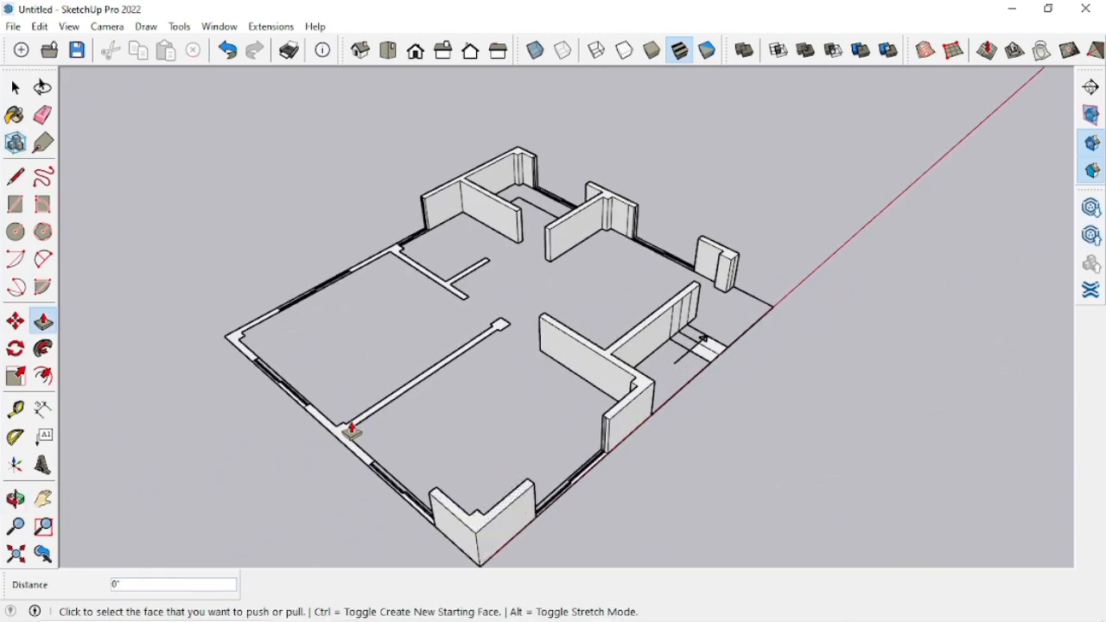
{"action": "left_click", "coordinate": [605, 358]}
Step: Extrude the long middle partition, the rear corner and the remaining rear walls to the same 2' 6" height
{"action": "scroll", "coordinate": [603, 359], "scroll_direction": "down", "scroll_amount": 2}
{"action": "scroll", "coordinate": [292, 341], "scroll_direction": "up", "scroll_amount": 3}
{"action": "left_click", "coordinate": [296, 343]}
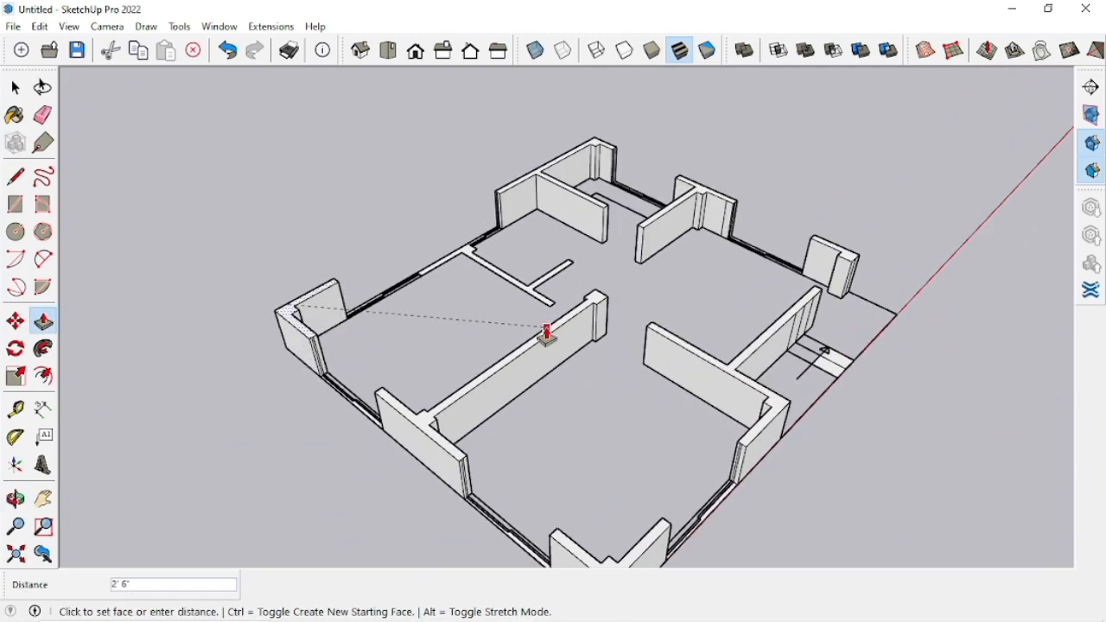
{"action": "scroll", "coordinate": [553, 354], "scroll_direction": "down", "scroll_amount": 3}
Step: Erase the leftover vertical edges on the long partition's end column and on the wall beside the stairs
{"action": "middle_click_drag", "start_coordinate": [567, 371], "coordinate": [383, 338]}
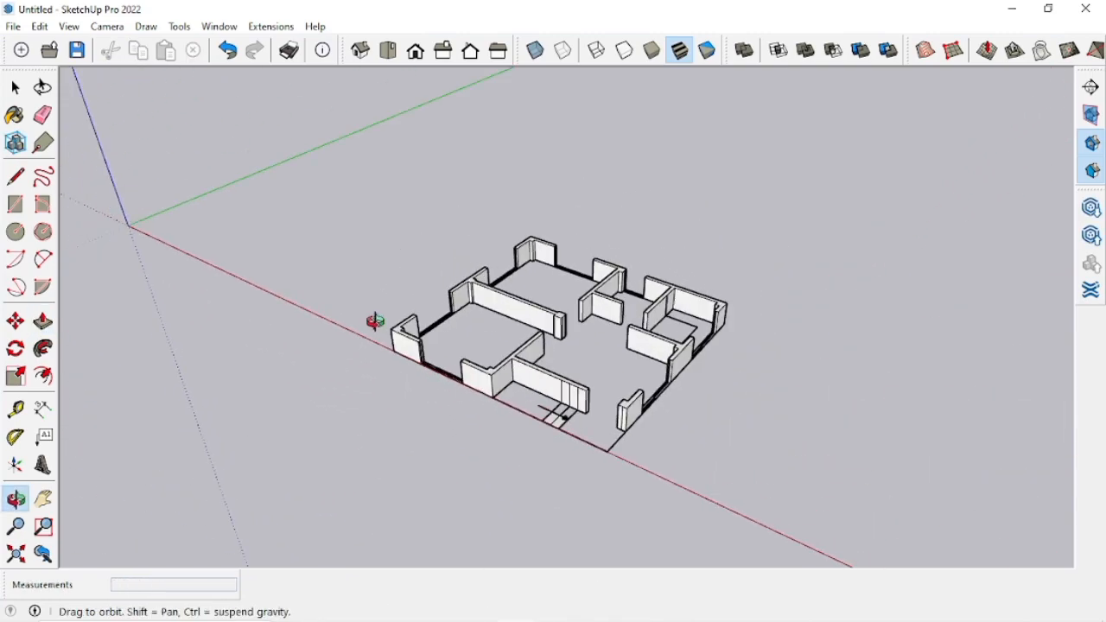
{"action": "scroll", "coordinate": [572, 374], "scroll_direction": "up", "scroll_amount": 5}
{"action": "key", "text": "e"}
{"action": "scroll", "coordinate": [553, 346], "scroll_direction": "up", "scroll_amount": 3}
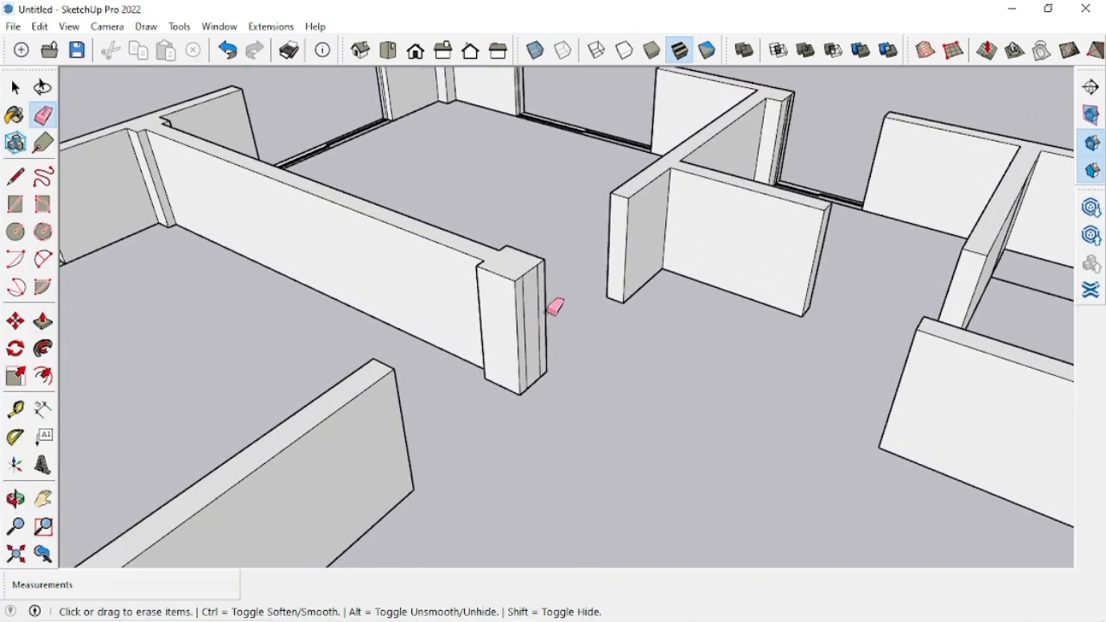
{"action": "left_click", "coordinate": [538, 312]}
{"action": "scroll", "coordinate": [657, 334], "scroll_direction": "down", "scroll_amount": 5}
{"action": "middle_click_drag", "start_coordinate": [543, 421], "coordinate": [597, 380]}
{"action": "scroll", "coordinate": [684, 525], "scroll_direction": "up", "scroll_amount": 3}
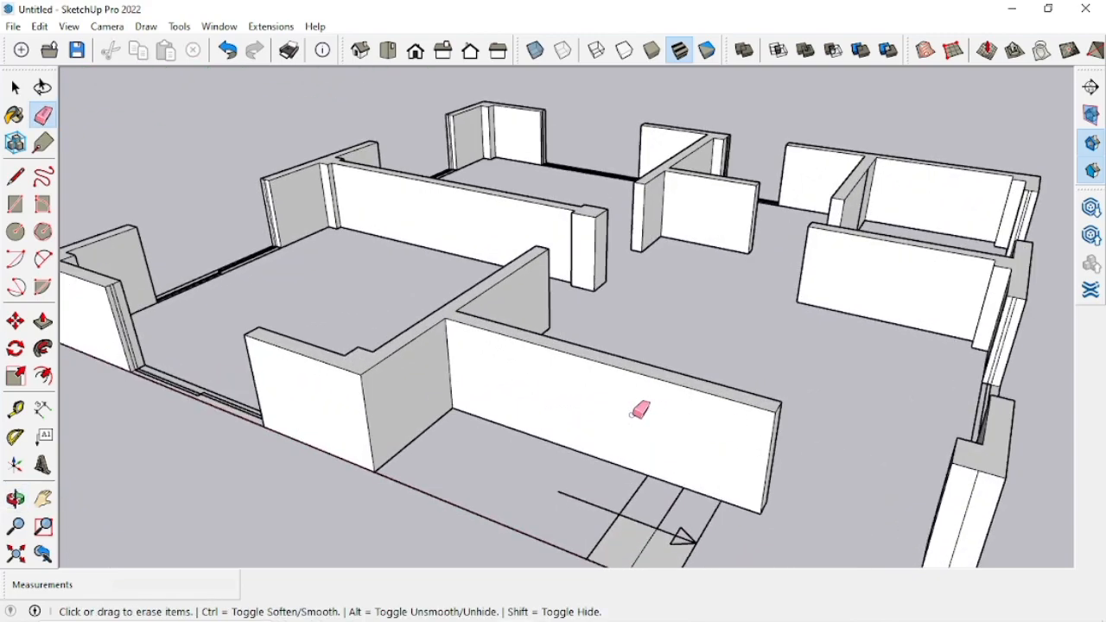
Step: Erase the leftover vertical edges on the partition walls of the counter room
{"action": "scroll", "coordinate": [815, 452], "scroll_direction": "down", "scroll_amount": 5}
{"action": "mouse_move", "coordinate": [815, 452]}
{"action": "middle_mouse_down"}
{"action": "mouse_move", "coordinate": [630, 358]}
{"action": "mouse_move", "coordinate": [847, 447]}
{"action": "mouse_move", "coordinate": [288, 345]}
{"action": "middle_mouse_up"}
{"action": "scroll", "coordinate": [877, 415], "scroll_direction": "up", "scroll_amount": 5}
{"action": "scroll", "coordinate": [289, 350], "scroll_direction": "down", "scroll_amount": 6}
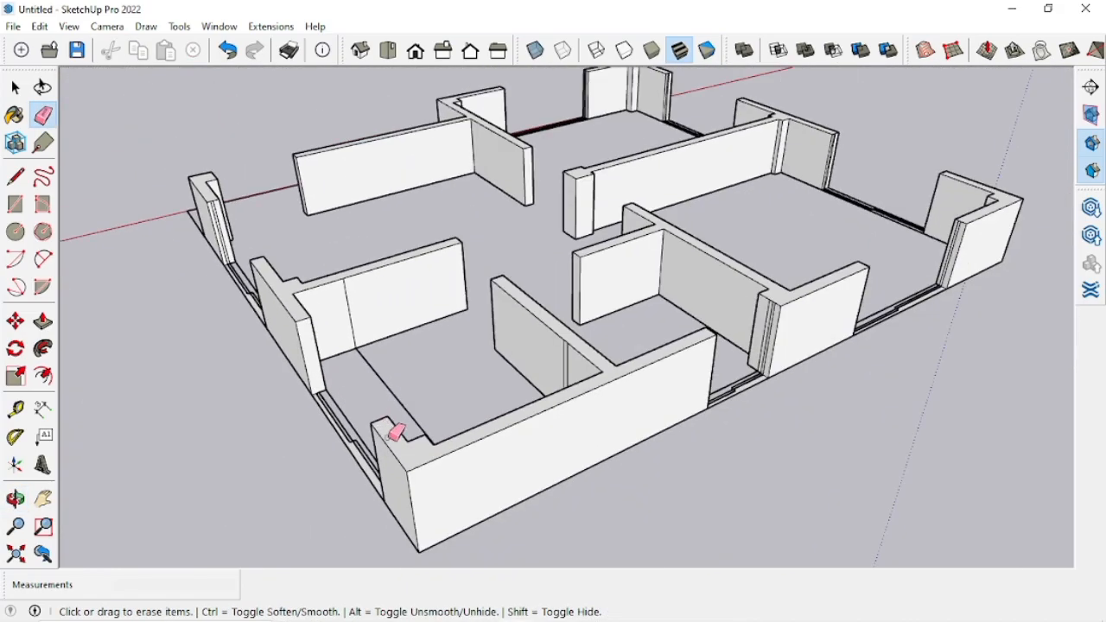
{"action": "middle_click_drag", "start_coordinate": [390, 429], "coordinate": [361, 439]}
{"action": "left_click", "coordinate": [353, 302]}
{"action": "mouse_move", "coordinate": [363, 306]}
{"action": "middle_mouse_down"}
{"action": "mouse_move", "coordinate": [897, 559]}
{"action": "mouse_move", "coordinate": [785, 354]}
{"action": "middle_mouse_up"}
{"action": "scroll", "coordinate": [782, 347], "scroll_direction": "up", "scroll_amount": 3}
{"action": "scroll", "coordinate": [789, 341], "scroll_direction": "down", "scroll_amount": 4}
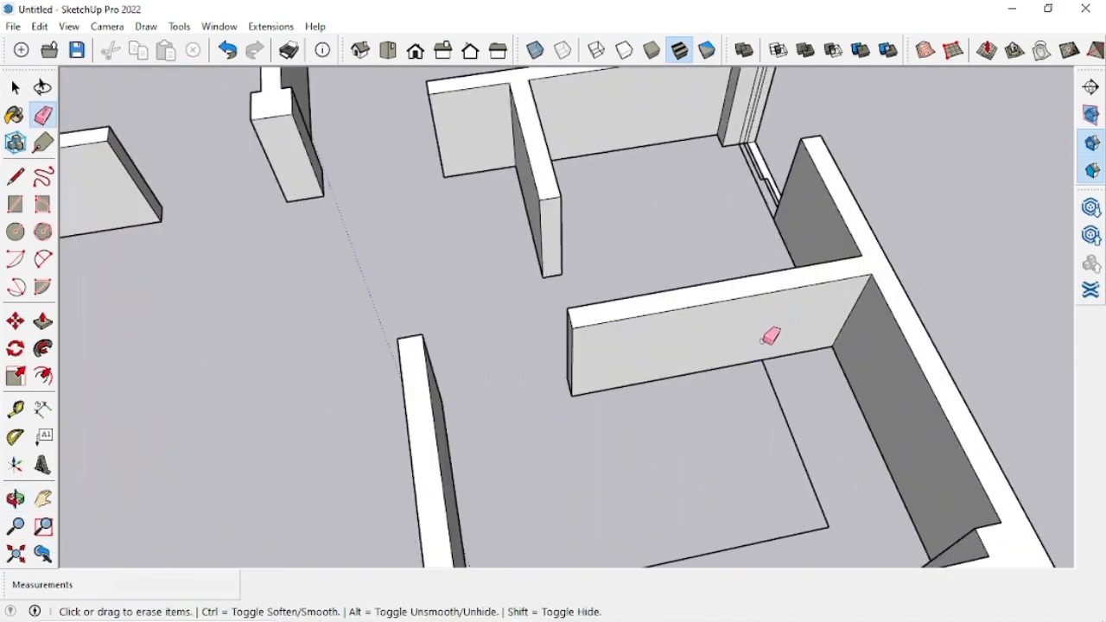
Step: Erase the sash lines and the jamb edges in the small rear window opening
{"action": "mouse_move", "coordinate": [672, 316]}
{"action": "middle_mouse_down"}
{"action": "mouse_move", "coordinate": [407, 178]}
{"action": "mouse_move", "coordinate": [631, 124]}
{"action": "mouse_move", "coordinate": [1094, 377]}
{"action": "middle_mouse_up"}
{"action": "scroll", "coordinate": [631, 123], "scroll_direction": "up", "scroll_amount": 5}
{"action": "scroll", "coordinate": [631, 124], "scroll_direction": "up", "scroll_amount": 3}
{"action": "left_click", "coordinate": [650, 145]}
{"action": "left_click", "coordinate": [636, 154]}
{"action": "scroll", "coordinate": [666, 166], "scroll_direction": "down", "scroll_amount": 3}
{"action": "scroll", "coordinate": [654, 101], "scroll_direction": "up", "scroll_amount": 5}
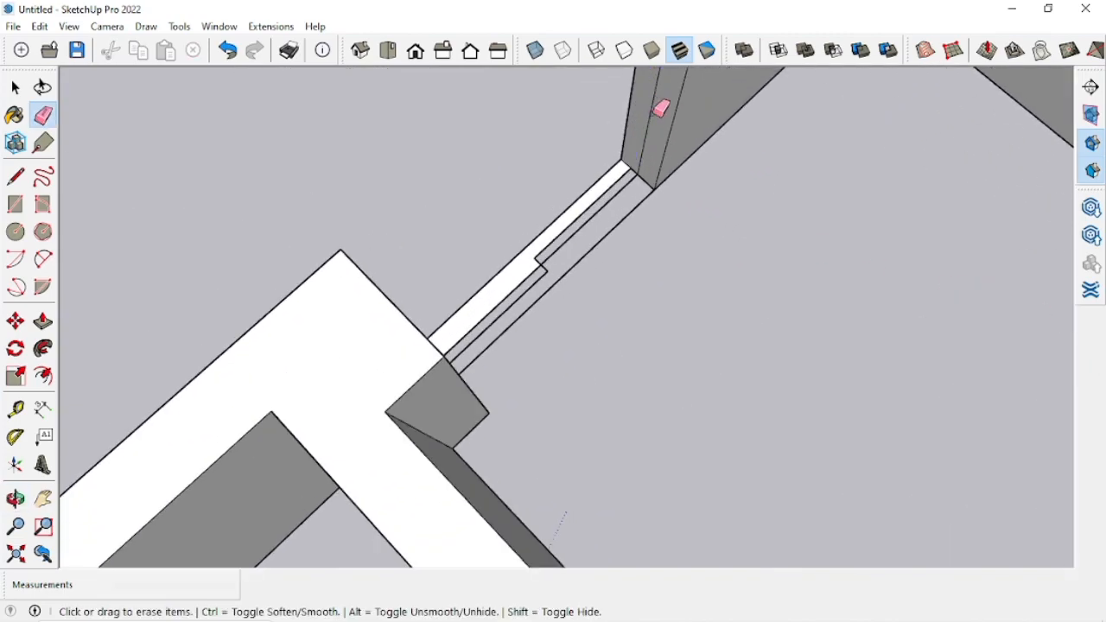
{"action": "scroll", "coordinate": [541, 272], "scroll_direction": "down", "scroll_amount": 4}
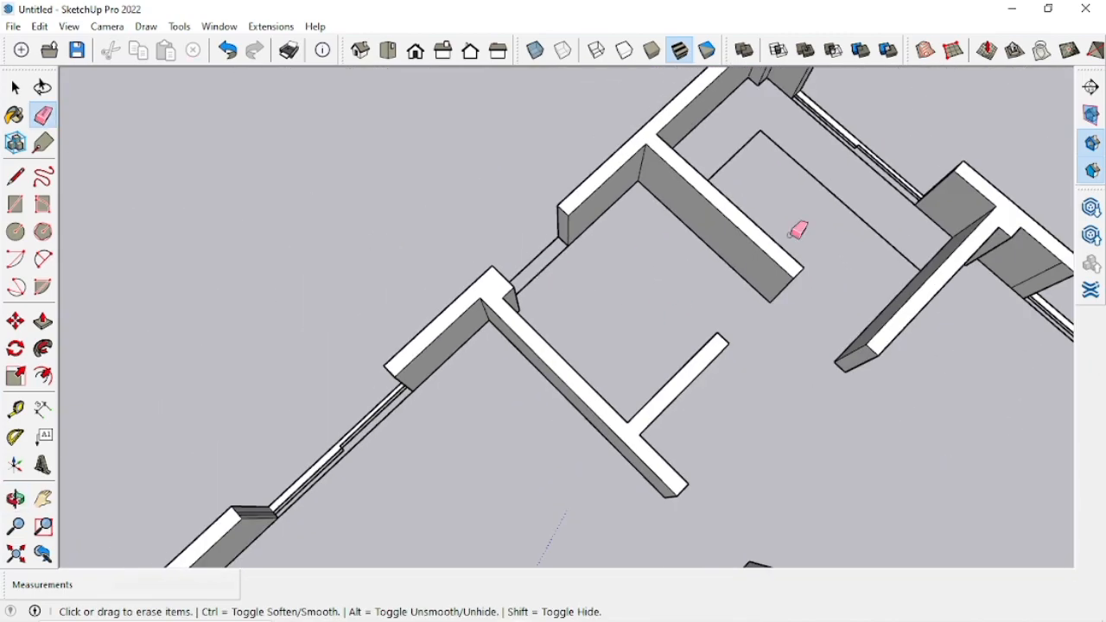
Step: Erase the sash lines in the window opening of the counter room
{"action": "scroll", "coordinate": [859, 154], "scroll_direction": "up", "scroll_amount": 4}
{"action": "middle_click_drag", "start_coordinate": [859, 153], "coordinate": [856, 176]}
{"action": "left_click", "coordinate": [857, 158]}
{"action": "left_click", "coordinate": [851, 163]}
{"action": "scroll", "coordinate": [836, 197], "scroll_direction": "down", "scroll_amount": 2}
{"action": "scroll", "coordinate": [738, 207], "scroll_direction": "down", "scroll_amount": 3}
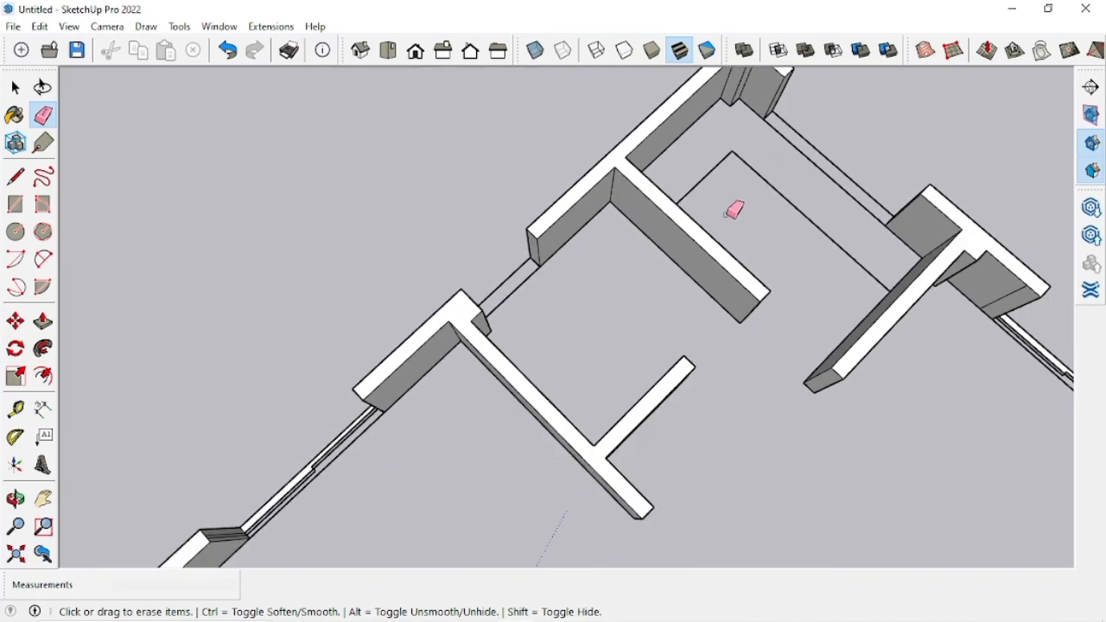
Step: Erase the sash lines and the jamb edges at both ends of the large corner room's first window opening
{"action": "scroll", "coordinate": [449, 383], "scroll_direction": "up", "scroll_amount": 6}
{"action": "left_click", "coordinate": [477, 379]}
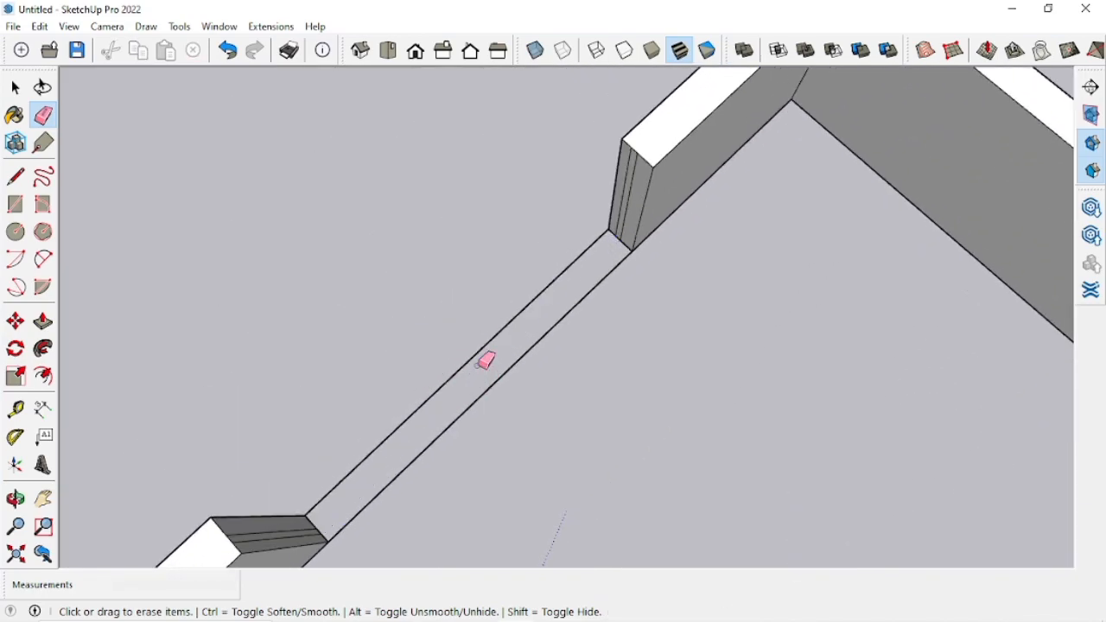
{"action": "left_click", "coordinate": [633, 185]}
{"action": "left_click", "coordinate": [626, 184]}
{"action": "scroll", "coordinate": [663, 242], "scroll_direction": "down", "scroll_amount": 2}
{"action": "middle_click_drag", "start_coordinate": [693, 254], "coordinate": [399, 229]}
{"action": "scroll", "coordinate": [385, 237], "scroll_direction": "up", "scroll_amount": 4}
{"action": "left_click", "coordinate": [379, 231]}
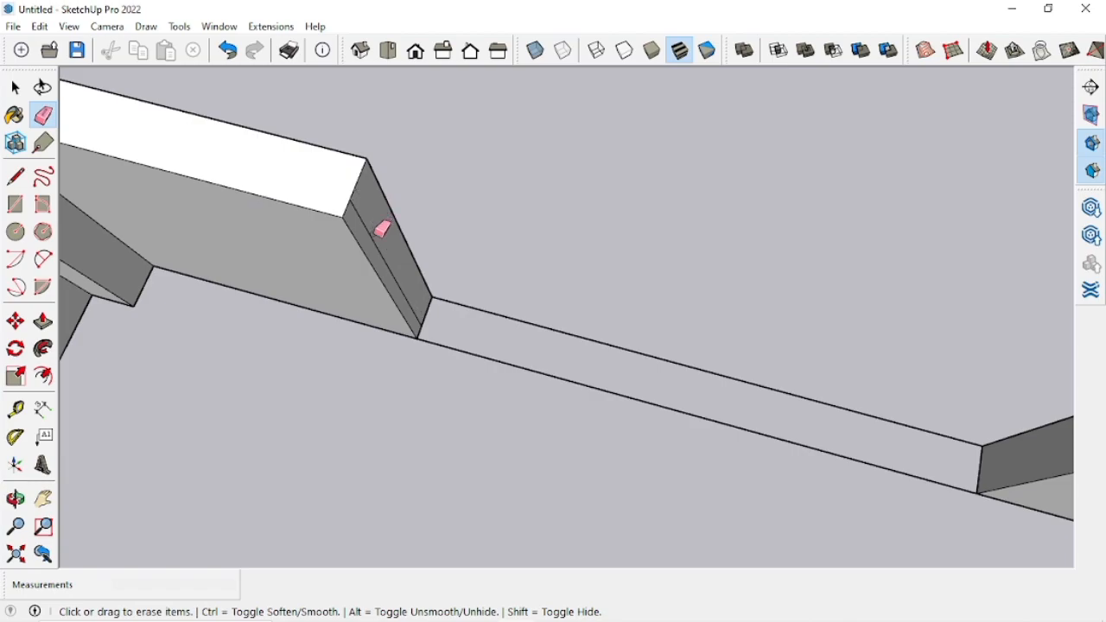
{"action": "left_click", "coordinate": [371, 237]}
Step: Erase the jamb edges and sash lines in the adjacent window opening around the corner, on the two-window side wall
{"action": "scroll", "coordinate": [428, 257], "scroll_direction": "down", "scroll_amount": 5}
{"action": "scroll", "coordinate": [442, 268], "scroll_direction": "down", "scroll_amount": 4}
{"action": "scroll", "coordinate": [291, 291], "scroll_direction": "up", "scroll_amount": 5}
{"action": "left_click", "coordinate": [306, 285]}
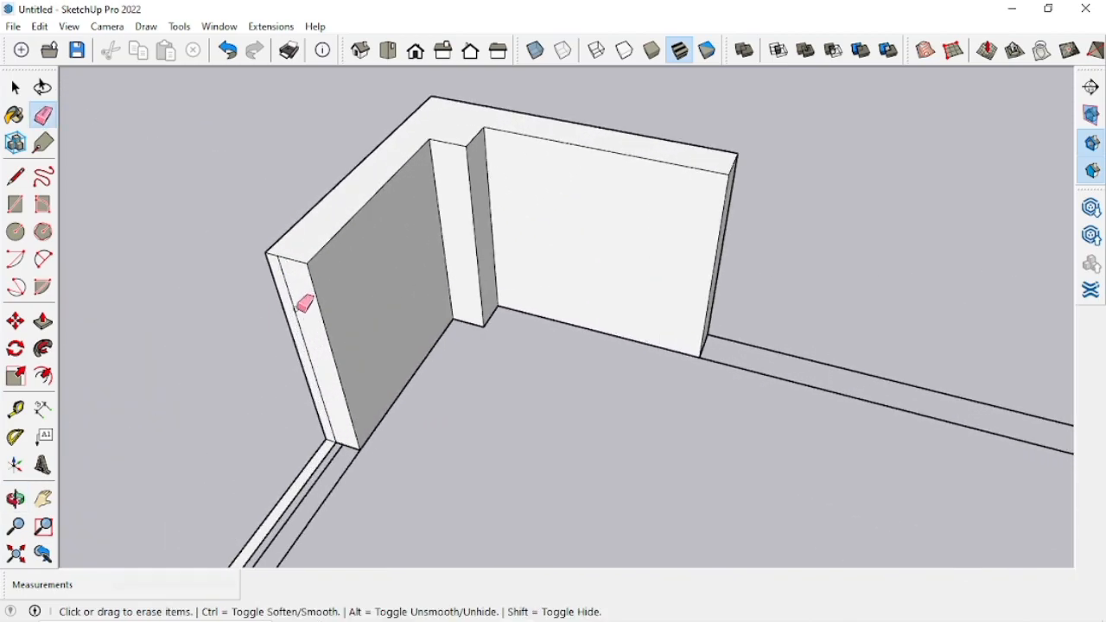
{"action": "scroll", "coordinate": [455, 289], "scroll_direction": "down", "scroll_amount": 4}
{"action": "scroll", "coordinate": [605, 250], "scroll_direction": "up", "scroll_amount": 6}
{"action": "left_click", "coordinate": [560, 259]}
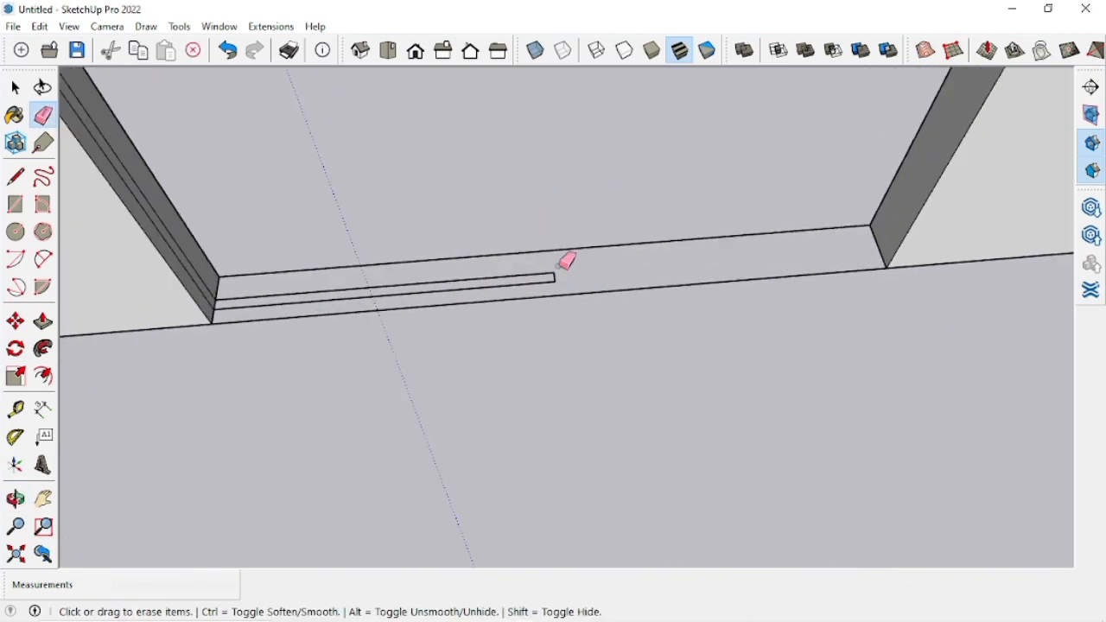
{"action": "left_click", "coordinate": [194, 259]}
{"action": "scroll", "coordinate": [425, 389], "scroll_direction": "down", "scroll_amount": 4}
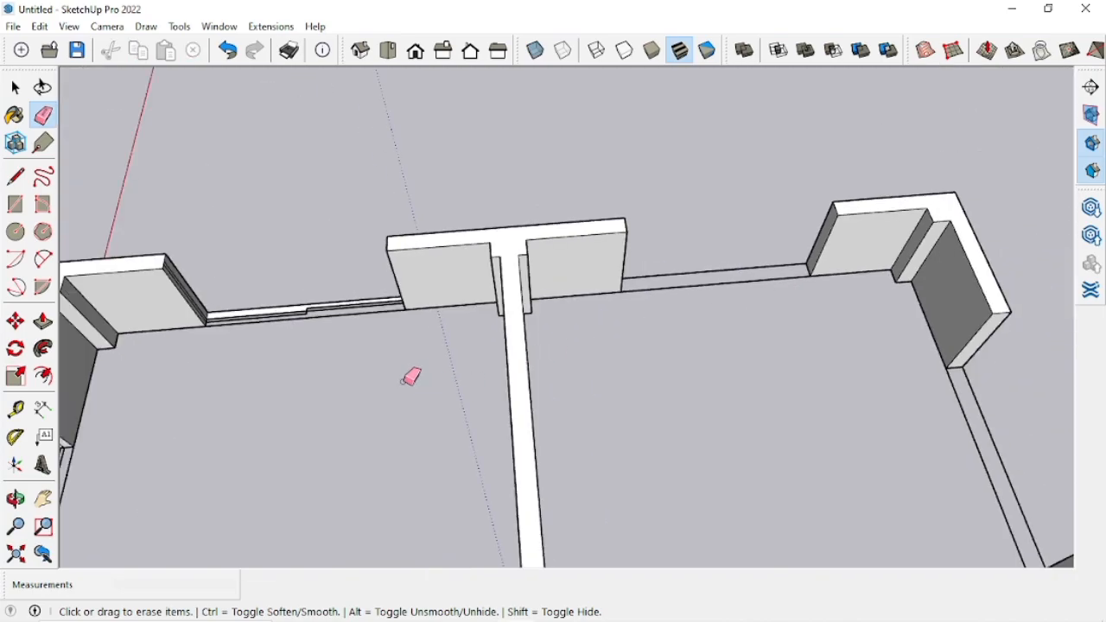
Step: Erase the sash lines and jamb edges in the second window opening of the two-window side wall
{"action": "scroll", "coordinate": [302, 311], "scroll_direction": "up", "scroll_amount": 6}
{"action": "left_click", "coordinate": [313, 306]}
{"action": "scroll", "coordinate": [521, 328], "scroll_direction": "down", "scroll_amount": 4}
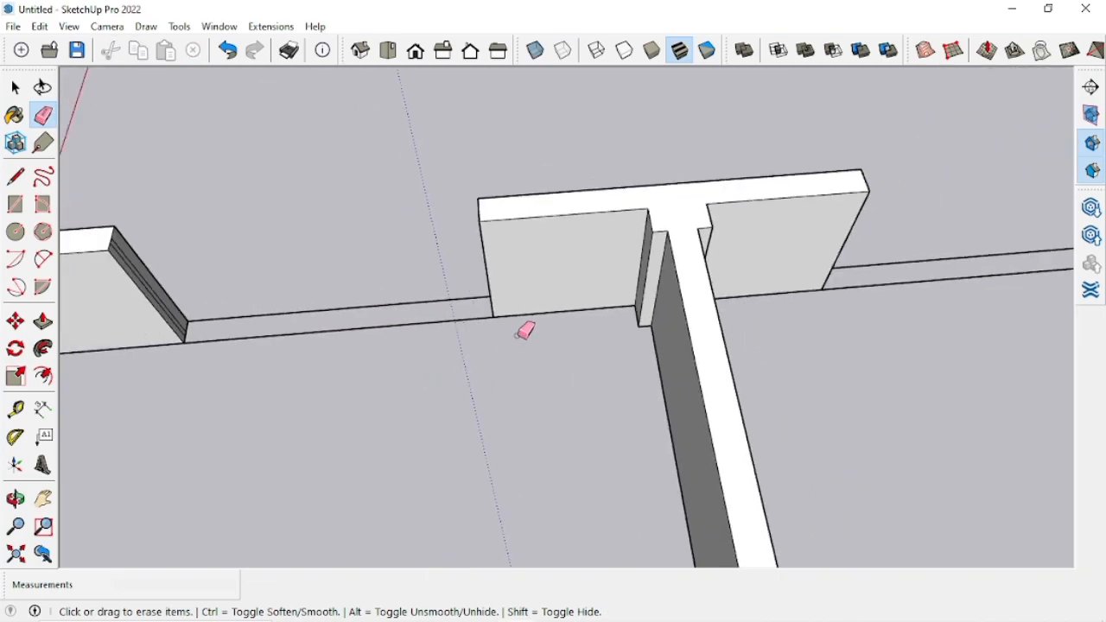
{"action": "scroll", "coordinate": [251, 282], "scroll_direction": "up", "scroll_amount": 6}
{"action": "scroll", "coordinate": [783, 302], "scroll_direction": "down", "scroll_amount": 4}
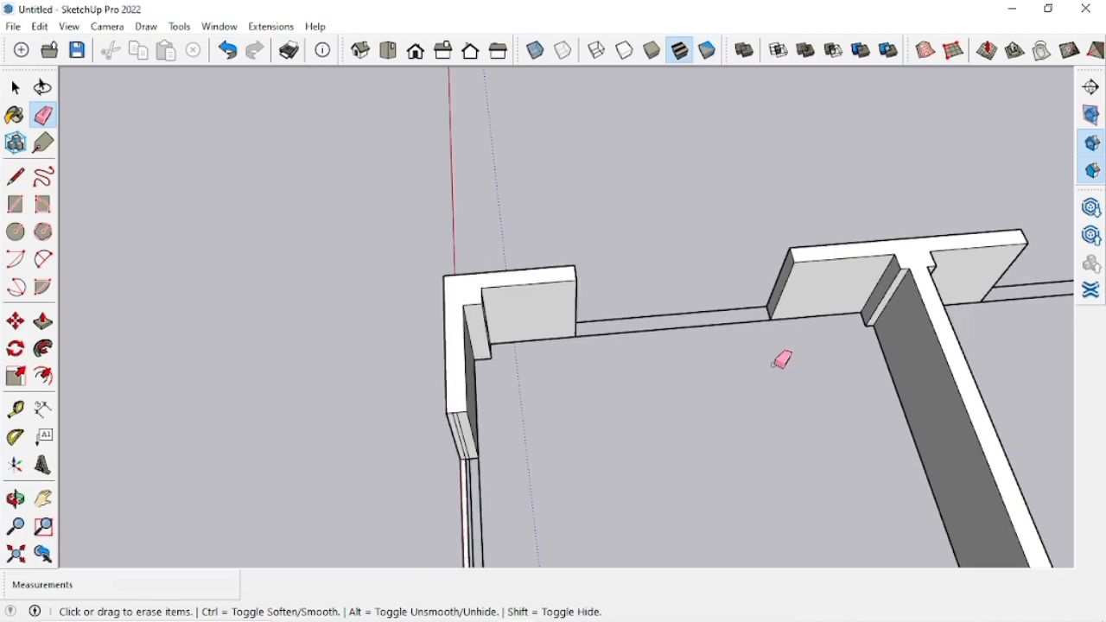
Step: Erase the jamb edges and sash lines in the front window opening that lies along the red axis
{"action": "scroll", "coordinate": [472, 440], "scroll_direction": "up", "scroll_amount": 6}
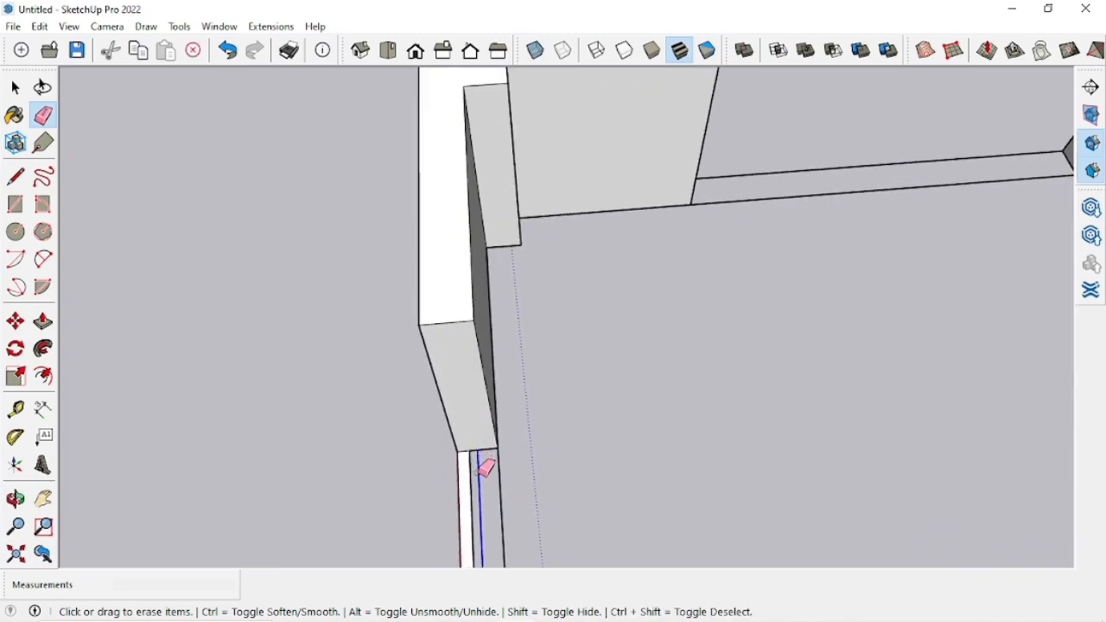
{"action": "left_click", "coordinate": [480, 471]}
{"action": "scroll", "coordinate": [484, 400], "scroll_direction": "down", "scroll_amount": 4}
{"action": "middle_click_drag", "start_coordinate": [486, 392], "coordinate": [315, 406]}
{"action": "scroll", "coordinate": [315, 405], "scroll_direction": "up", "scroll_amount": 5}
{"action": "left_click", "coordinate": [321, 397]}
{"action": "mouse_move", "coordinate": [415, 404]}
{"action": "middle_mouse_down"}
{"action": "mouse_move", "coordinate": [362, 437]}
{"action": "mouse_move", "coordinate": [375, 182]}
{"action": "middle_mouse_up"}
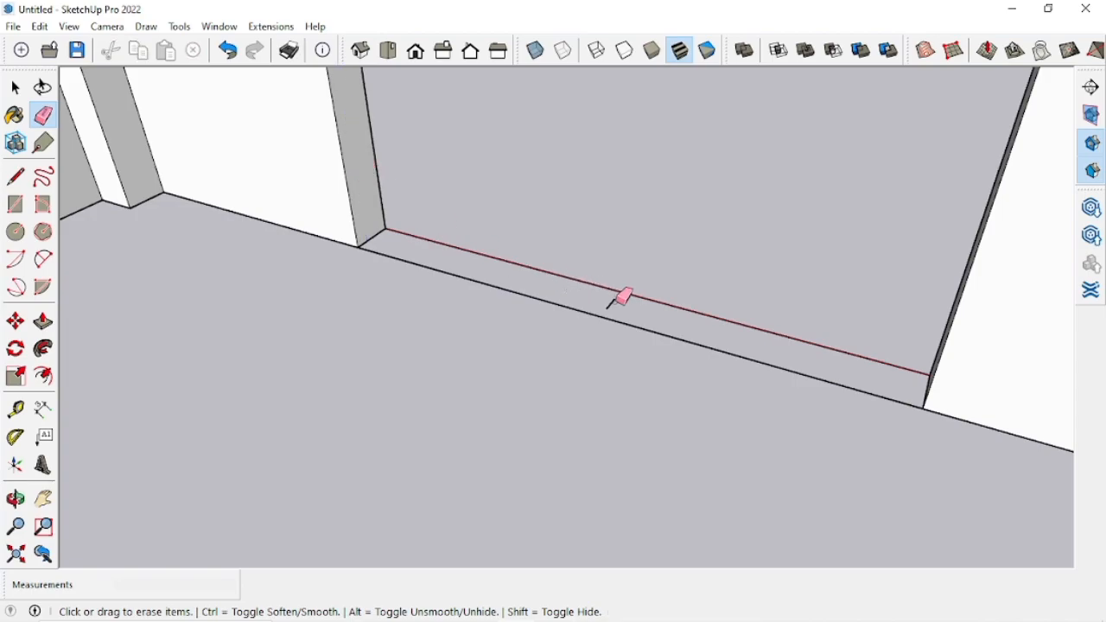
{"action": "left_click", "coordinate": [615, 301]}
Step: Clear the sash lines and jamb edges from the window opening nearest the stairs, and erase the adjoining wall's stray vertical edge
{"action": "scroll", "coordinate": [621, 303], "scroll_direction": "down", "scroll_amount": 8}
{"action": "middle_click_drag", "start_coordinate": [374, 261], "coordinate": [289, 307]}
{"action": "scroll", "coordinate": [287, 308], "scroll_direction": "up", "scroll_amount": 5}
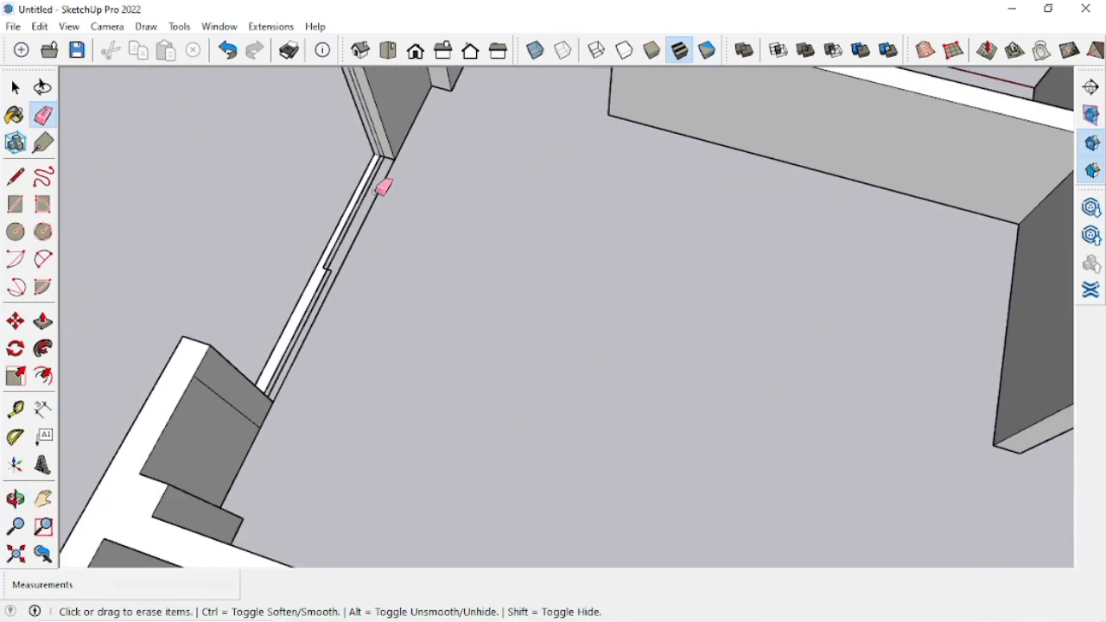
{"action": "left_click", "coordinate": [368, 104]}
{"action": "mouse_move", "coordinate": [369, 105]}
{"action": "middle_mouse_down"}
{"action": "mouse_move", "coordinate": [349, 247]}
{"action": "mouse_move", "coordinate": [446, 128]}
{"action": "mouse_move", "coordinate": [532, 104]}
{"action": "middle_mouse_up"}
{"action": "scroll", "coordinate": [447, 128], "scroll_direction": "down", "scroll_amount": 4}
{"action": "scroll", "coordinate": [529, 114], "scroll_direction": "up", "scroll_amount": 6}
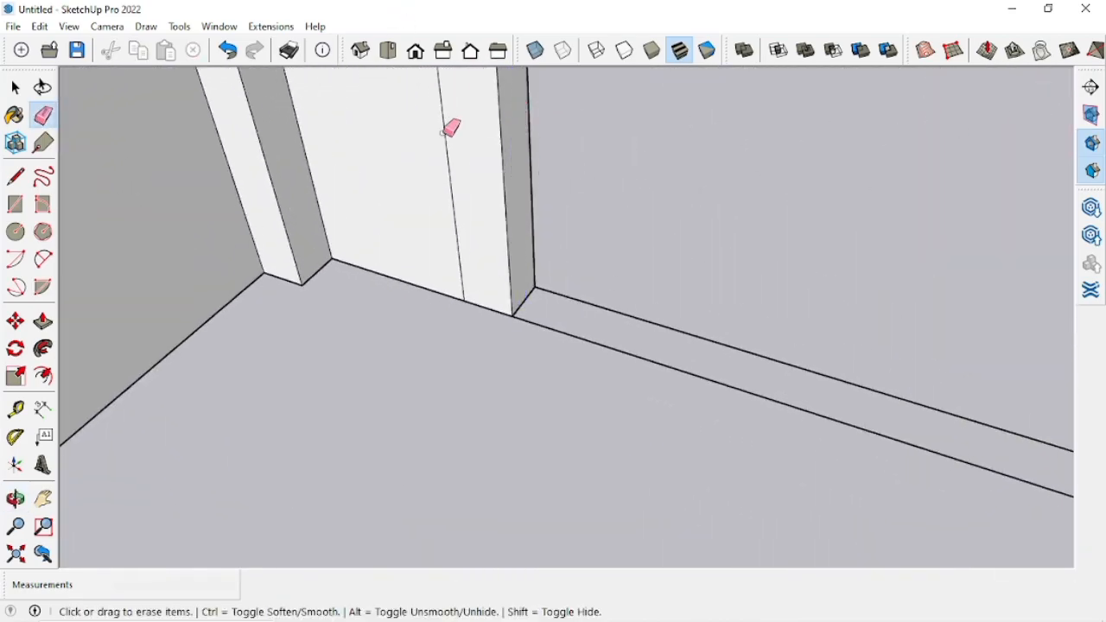
{"action": "left_click", "coordinate": [443, 133]}
Step: Examine the walls and window openings all around the house for leftover lines
{"action": "scroll", "coordinate": [484, 177], "scroll_direction": "down", "scroll_amount": 6}
{"action": "mouse_move", "coordinate": [487, 178]}
{"action": "middle_mouse_down"}
{"action": "mouse_move", "coordinate": [34, 97]}
{"action": "mouse_move", "coordinate": [90, 164]}
{"action": "middle_mouse_up"}
{"action": "middle_click_drag", "start_coordinate": [536, 248], "coordinate": [566, 312]}
{"action": "scroll", "coordinate": [744, 243], "scroll_direction": "down", "scroll_amount": 5}
{"action": "middle_click_drag", "start_coordinate": [744, 243], "coordinate": [771, 179]}
{"action": "scroll", "coordinate": [391, 233], "scroll_direction": "up", "scroll_amount": 4}
{"action": "middle_click_drag", "start_coordinate": [392, 233], "coordinate": [476, 447]}
{"action": "scroll", "coordinate": [480, 314], "scroll_direction": "down", "scroll_amount": 4}
{"action": "scroll", "coordinate": [383, 240], "scroll_direction": "down", "scroll_amount": 2}
{"action": "scroll", "coordinate": [380, 239], "scroll_direction": "up", "scroll_amount": 4}
{"action": "scroll", "coordinate": [458, 327], "scroll_direction": "down", "scroll_amount": 4}
{"action": "scroll", "coordinate": [403, 490], "scroll_direction": "up", "scroll_amount": 3}
{"action": "middle_click_drag", "start_coordinate": [402, 489], "coordinate": [647, 445]}
{"action": "middle_click_drag", "start_coordinate": [672, 407], "coordinate": [607, 371]}
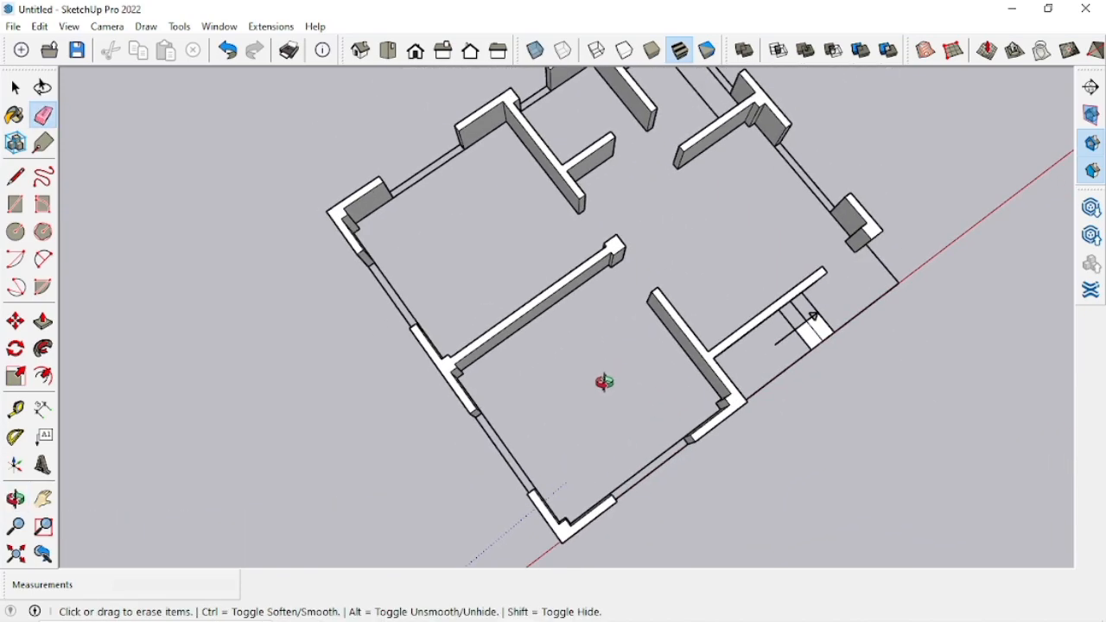
Step: Draw a rectangle across the base of each of the two window openings in the two-window side wall
{"action": "middle_click_drag", "start_coordinate": [553, 434], "coordinate": [582, 440]}
{"action": "scroll", "coordinate": [473, 407], "scroll_direction": "up", "scroll_amount": 4}
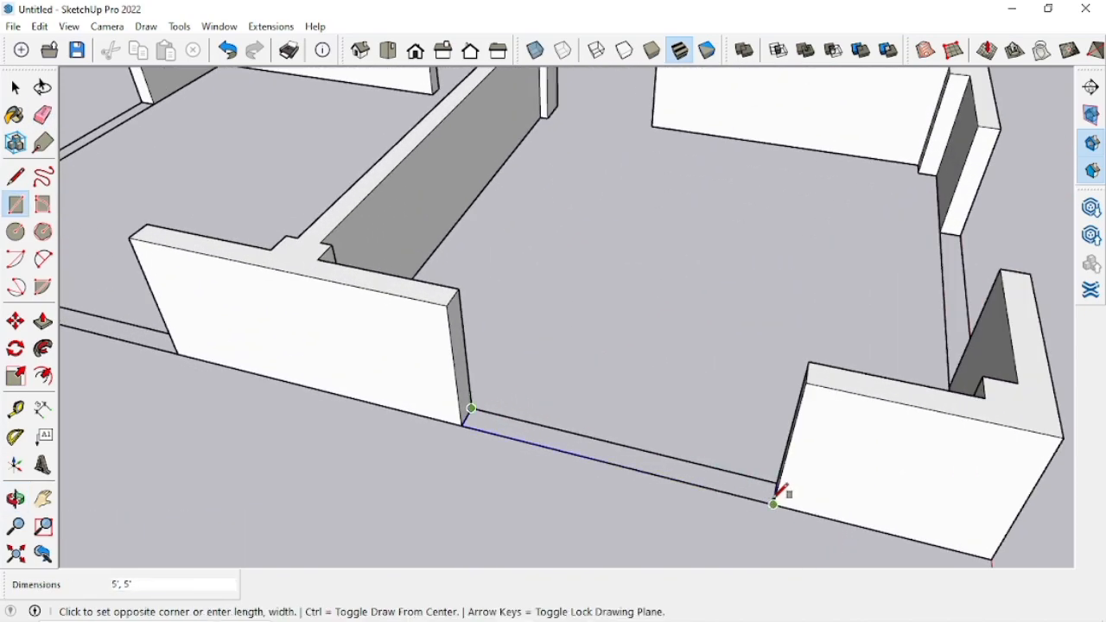
{"action": "left_click", "coordinate": [775, 503]}
{"action": "scroll", "coordinate": [621, 450], "scroll_direction": "down", "scroll_amount": 3}
{"action": "scroll", "coordinate": [218, 339], "scroll_direction": "up", "scroll_amount": 3}
{"action": "left_click", "coordinate": [218, 338]}
{"action": "left_click", "coordinate": [417, 403]}
{"action": "scroll", "coordinate": [369, 388], "scroll_direction": "down", "scroll_amount": 3}
{"action": "scroll", "coordinate": [316, 223], "scroll_direction": "up", "scroll_amount": 4}
{"action": "scroll", "coordinate": [207, 363], "scroll_direction": "down", "scroll_amount": 5}
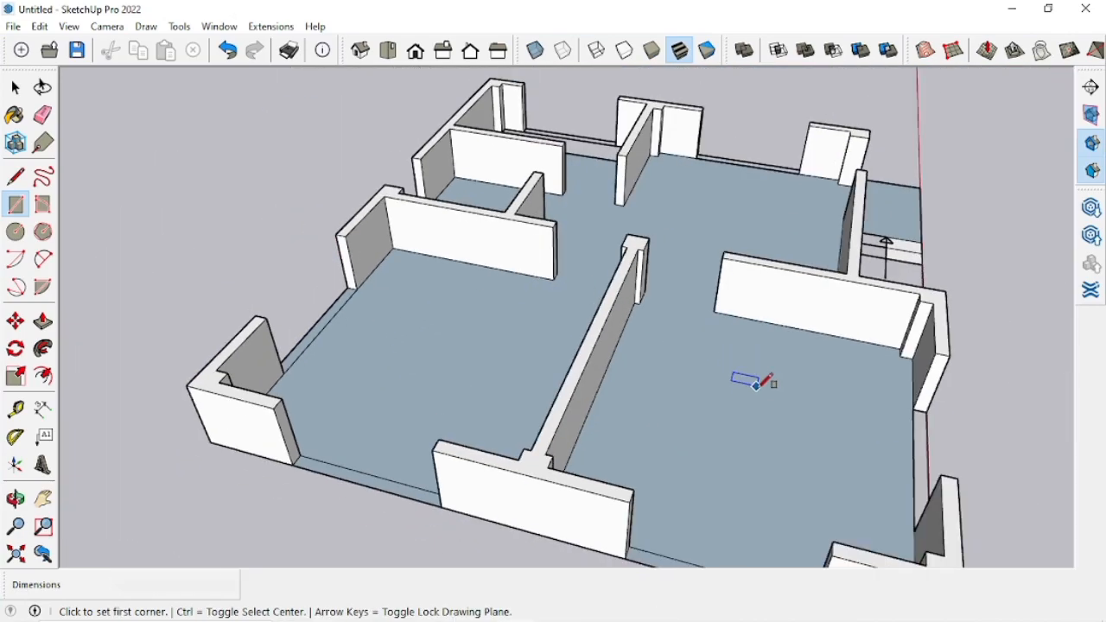
Step: Draw rectangles across the bases of the front window opening and the window opening nearest the stairs
{"action": "middle_click_drag", "start_coordinate": [766, 371], "coordinate": [530, 490]}
{"action": "scroll", "coordinate": [529, 510], "scroll_direction": "up", "scroll_amount": 3}
{"action": "left_click", "coordinate": [528, 515]}
{"action": "left_click", "coordinate": [839, 413]}
{"action": "scroll", "coordinate": [637, 444], "scroll_direction": "down", "scroll_amount": 3}
{"action": "middle_click_drag", "start_coordinate": [637, 444], "coordinate": [457, 424]}
{"action": "scroll", "coordinate": [916, 405], "scroll_direction": "up", "scroll_amount": 3}
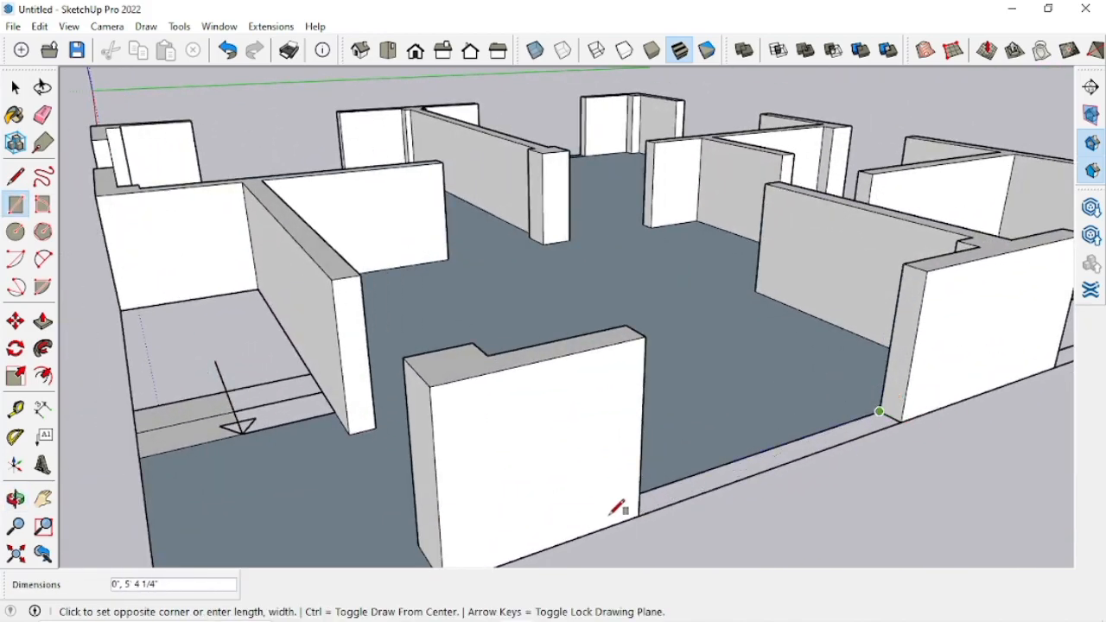
{"action": "left_click", "coordinate": [639, 516]}
Step: Draw rectangles across the bases of the counter room's window opening and the small rear window opening
{"action": "scroll", "coordinate": [582, 494], "scroll_direction": "down", "scroll_amount": 2}
{"action": "middle_click_drag", "start_coordinate": [847, 432], "coordinate": [648, 470]}
{"action": "scroll", "coordinate": [524, 512], "scroll_direction": "up", "scroll_amount": 3}
{"action": "left_click", "coordinate": [521, 514]}
{"action": "scroll", "coordinate": [598, 489], "scroll_direction": "down", "scroll_amount": 4}
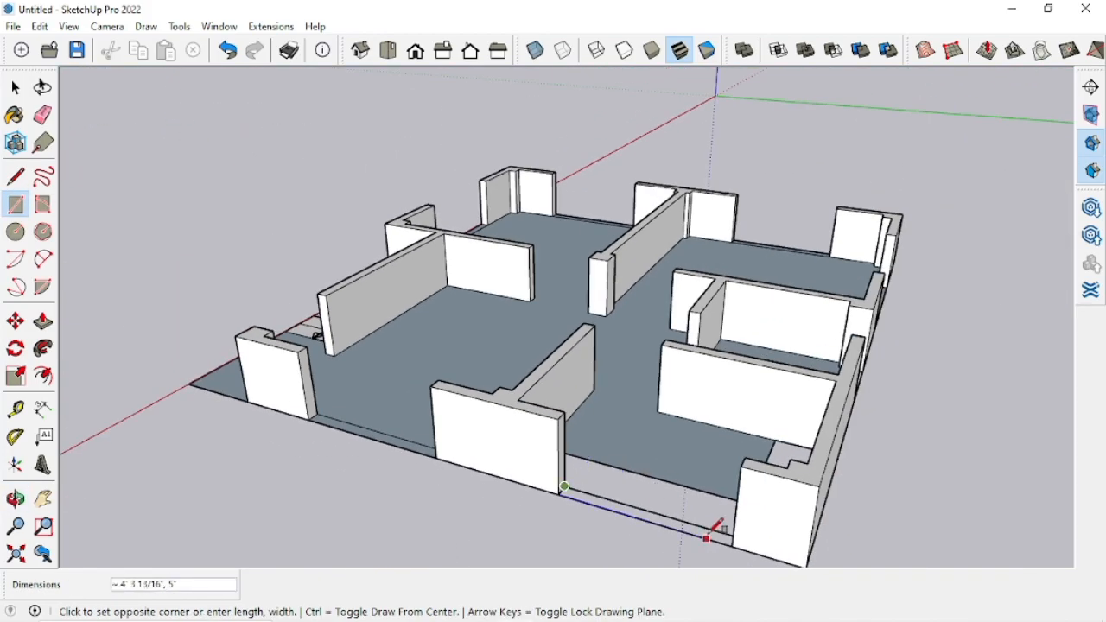
{"action": "scroll", "coordinate": [736, 491], "scroll_direction": "up", "scroll_amount": 4}
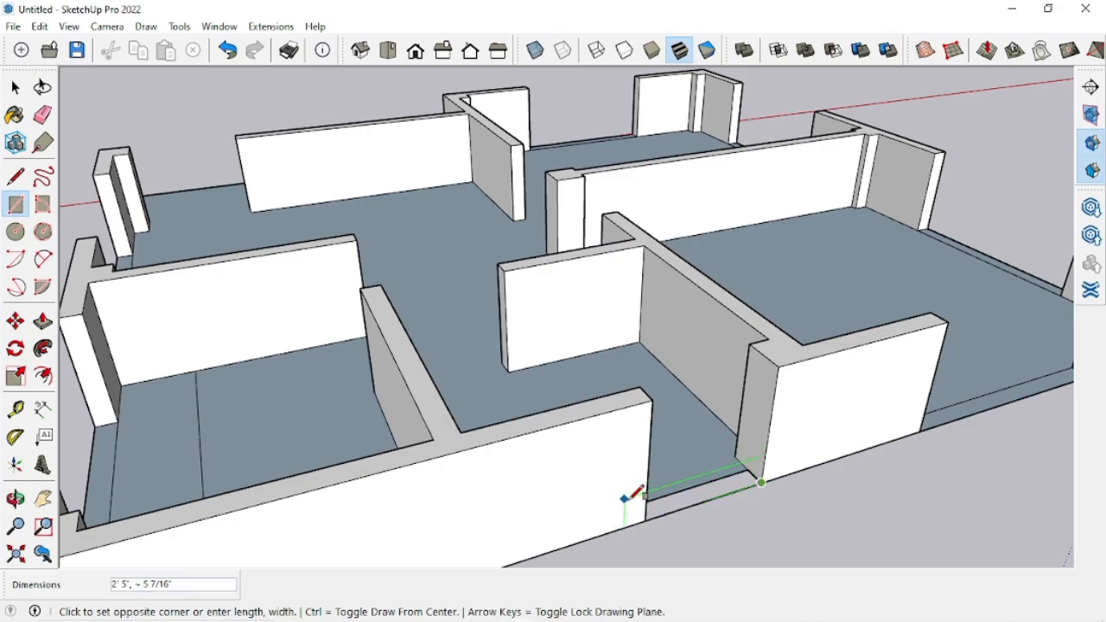
{"action": "middle_click_drag", "start_coordinate": [613, 491], "coordinate": [533, 507]}
{"action": "left_click", "coordinate": [352, 473]}
{"action": "scroll", "coordinate": [356, 473], "scroll_direction": "down", "scroll_amount": 4}
{"action": "middle_click_drag", "start_coordinate": [758, 484], "coordinate": [582, 523]}
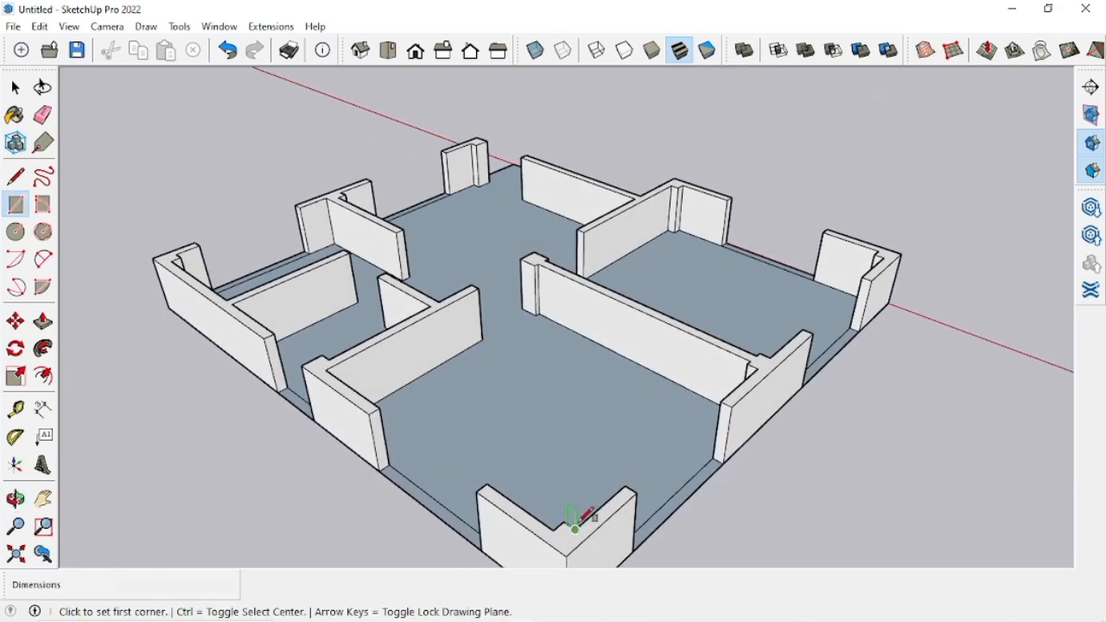
Step: Push/Pull the base face of the window opening nearest the stairs up 2' 6" to the wall top
{"action": "middle_click_drag", "start_coordinate": [577, 429], "coordinate": [706, 516]}
{"action": "scroll", "coordinate": [706, 516], "scroll_direction": "up", "scroll_amount": 4}
{"action": "key", "text": "p"}
{"action": "left_click", "coordinate": [676, 519]}
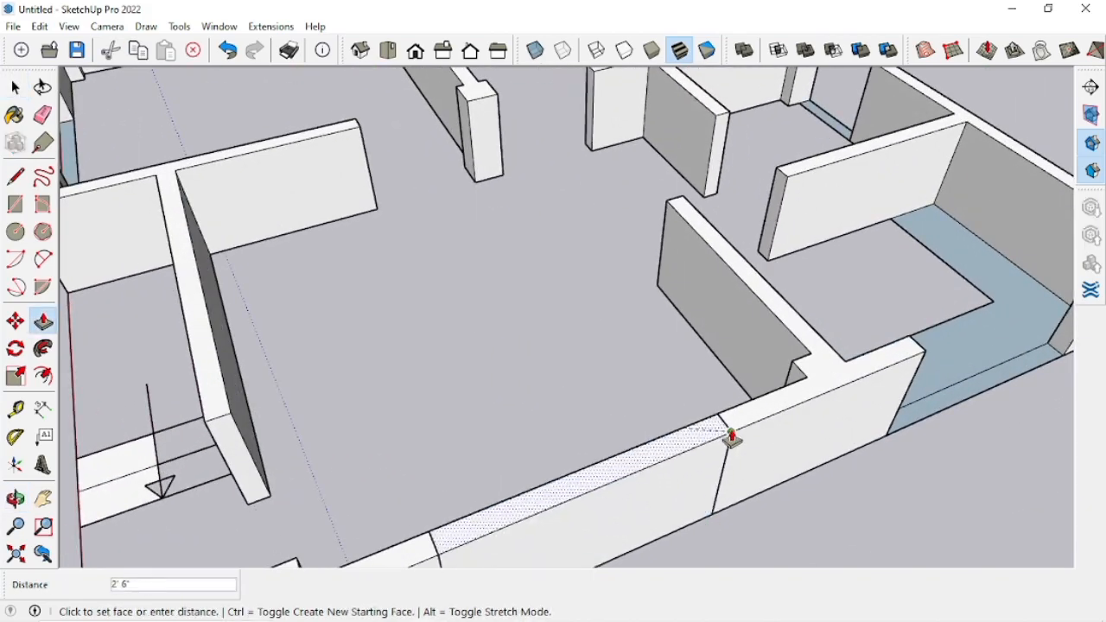
{"action": "left_click", "coordinate": [732, 436]}
Step: Raise the base faces of the counter room's window and the small rear window 2' 6" to the wall tops
{"action": "scroll", "coordinate": [731, 432], "scroll_direction": "down", "scroll_amount": 4}
{"action": "scroll", "coordinate": [901, 420], "scroll_direction": "up", "scroll_amount": 3}
{"action": "middle_click_drag", "start_coordinate": [970, 308], "coordinate": [870, 366]}
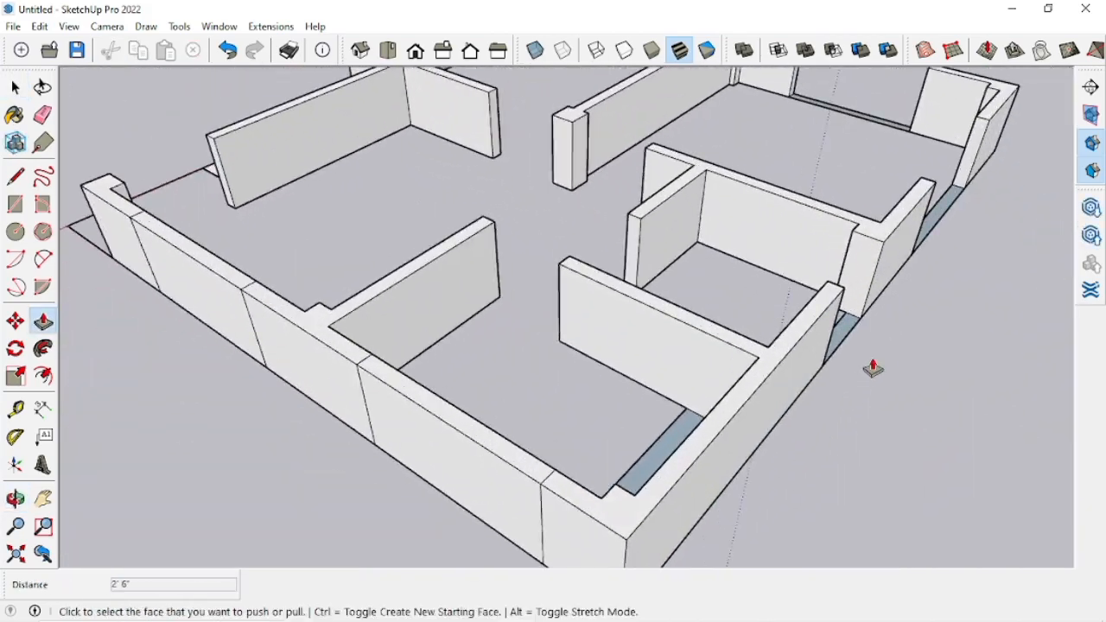
{"action": "scroll", "coordinate": [803, 403], "scroll_direction": "up", "scroll_amount": 5}
{"action": "scroll", "coordinate": [890, 345], "scroll_direction": "down", "scroll_amount": 5}
{"action": "middle_click_drag", "start_coordinate": [886, 403], "coordinate": [700, 388]}
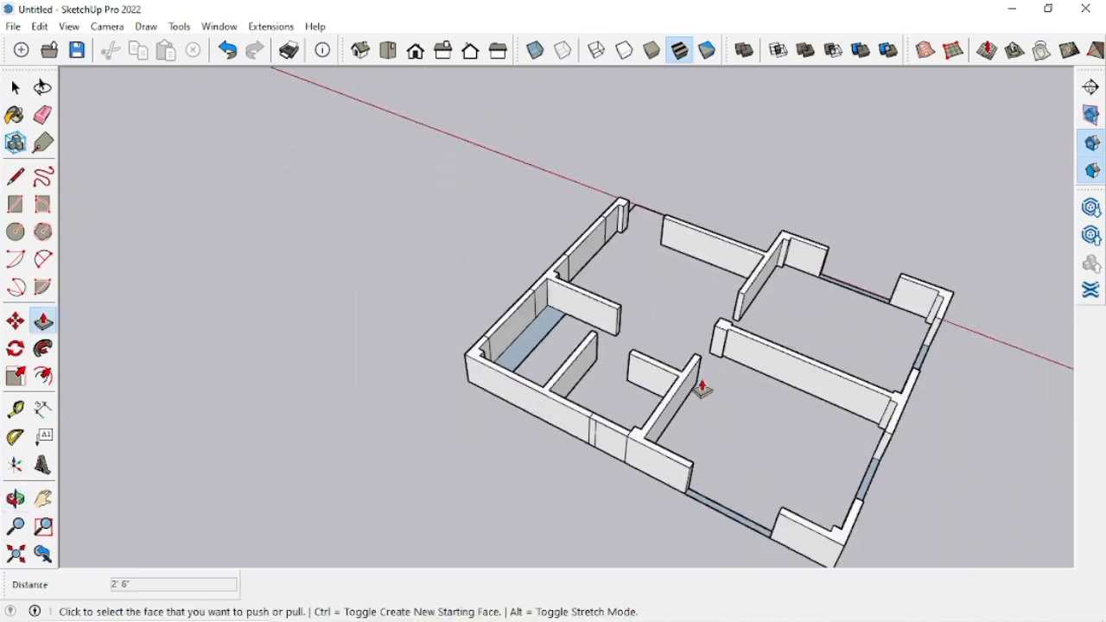
Step: Raise the base faces of the large corner room's two window openings 2' 6" to the wall tops
{"action": "scroll", "coordinate": [734, 496], "scroll_direction": "up", "scroll_amount": 5}
{"action": "left_click", "coordinate": [854, 490]}
{"action": "scroll", "coordinate": [761, 460], "scroll_direction": "down", "scroll_amount": 4}
{"action": "middle_click_drag", "start_coordinate": [756, 457], "coordinate": [609, 432]}
{"action": "scroll", "coordinate": [872, 434], "scroll_direction": "up", "scroll_amount": 4}
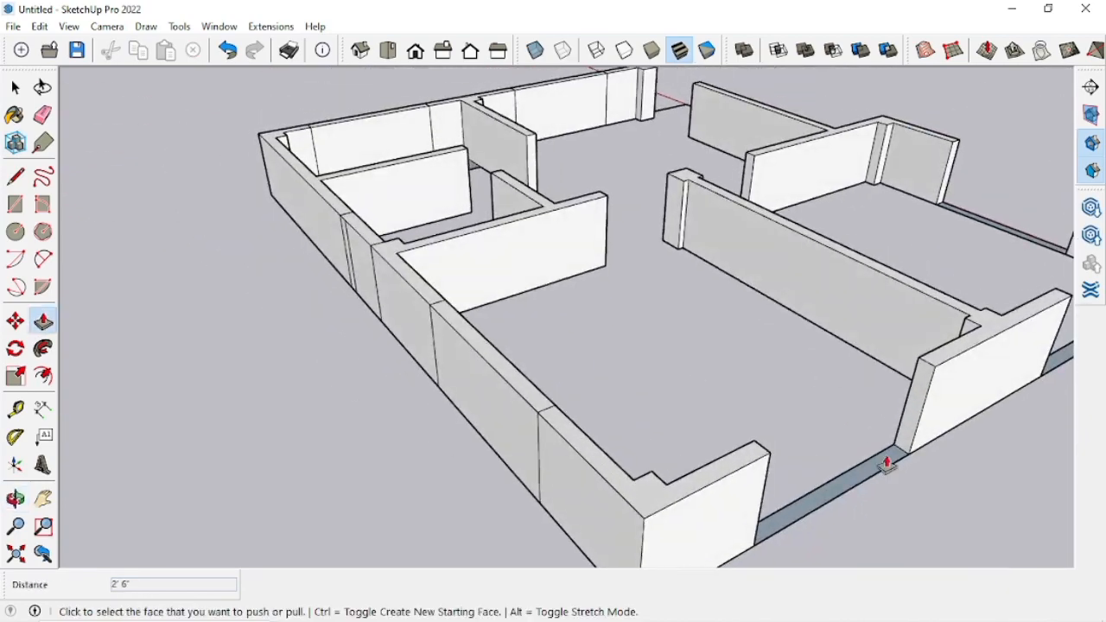
{"action": "left_click", "coordinate": [876, 475]}
{"action": "left_click", "coordinate": [930, 371]}
Step: Raise the base face of the remaining opening in the two-window side wall 2' 6" to the wall top
{"action": "scroll", "coordinate": [877, 395], "scroll_direction": "down", "scroll_amount": 1}
{"action": "scroll", "coordinate": [877, 395], "scroll_direction": "down", "scroll_amount": 3}
{"action": "middle_click_drag", "start_coordinate": [878, 395], "coordinate": [751, 366]}
{"action": "scroll", "coordinate": [843, 486], "scroll_direction": "up", "scroll_amount": 3}
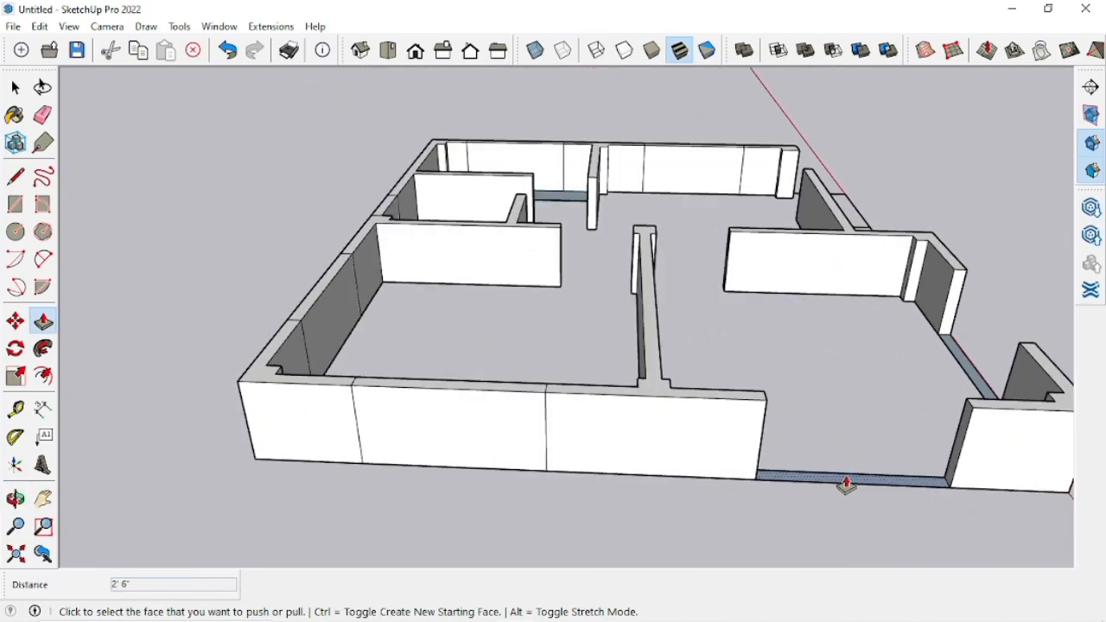
{"action": "left_click", "coordinate": [882, 485]}
{"action": "left_click", "coordinate": [977, 406]}
Step: Raise the base face of the front window opening along the red axis 2' 6" to the wall top
{"action": "scroll", "coordinate": [986, 440], "scroll_direction": "down", "scroll_amount": 3}
{"action": "middle_click_drag", "start_coordinate": [995, 467], "coordinate": [625, 486]}
{"action": "scroll", "coordinate": [637, 505], "scroll_direction": "up", "scroll_amount": 3}
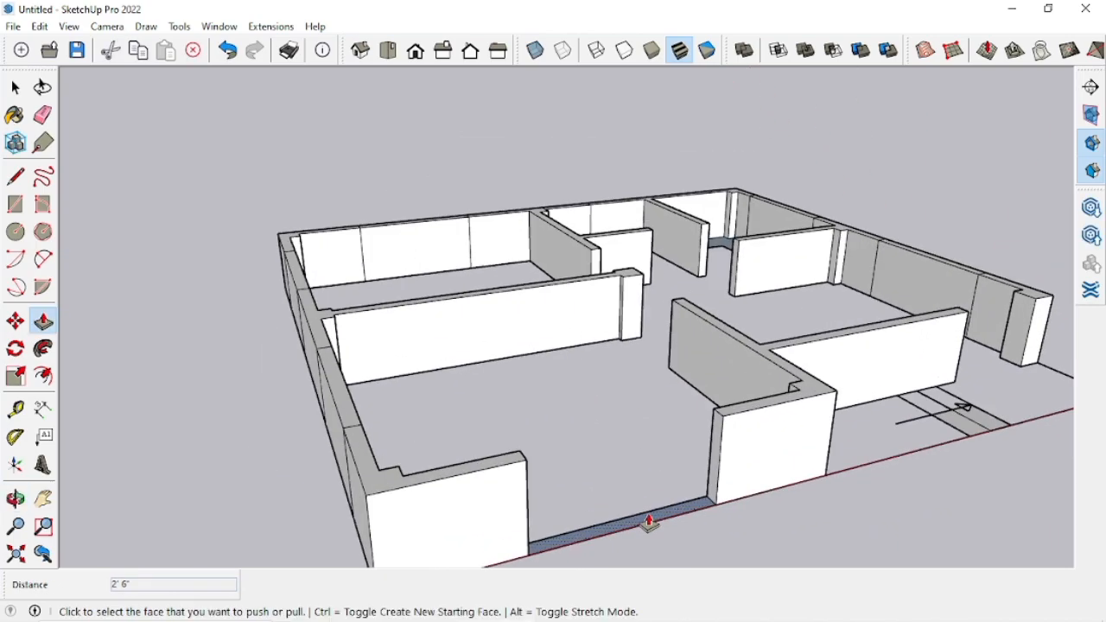
{"action": "left_click", "coordinate": [650, 518]}
{"action": "left_click", "coordinate": [723, 418]}
Step: Select the L-shaped counter face on the floor of the counter room together with its front edges
{"action": "scroll", "coordinate": [722, 418], "scroll_direction": "down", "scroll_amount": 4}
{"action": "middle_click_drag", "start_coordinate": [688, 415], "coordinate": [853, 531]}
{"action": "middle_click_drag", "start_coordinate": [553, 432], "coordinate": [708, 380]}
{"action": "scroll", "coordinate": [526, 289], "scroll_direction": "up", "scroll_amount": 3}
{"action": "middle_click_drag", "start_coordinate": [381, 281], "coordinate": [405, 339]}
{"action": "scroll", "coordinate": [323, 275], "scroll_direction": "up", "scroll_amount": 2}
{"action": "scroll", "coordinate": [375, 303], "scroll_direction": "down", "scroll_amount": 2}
{"action": "scroll", "coordinate": [358, 304], "scroll_direction": "up", "scroll_amount": 2}
{"action": "left_click", "coordinate": [348, 346]}
{"action": "scroll", "coordinate": [353, 349], "scroll_direction": "up", "scroll_amount": 2}
{"action": "key", "text": "space"}
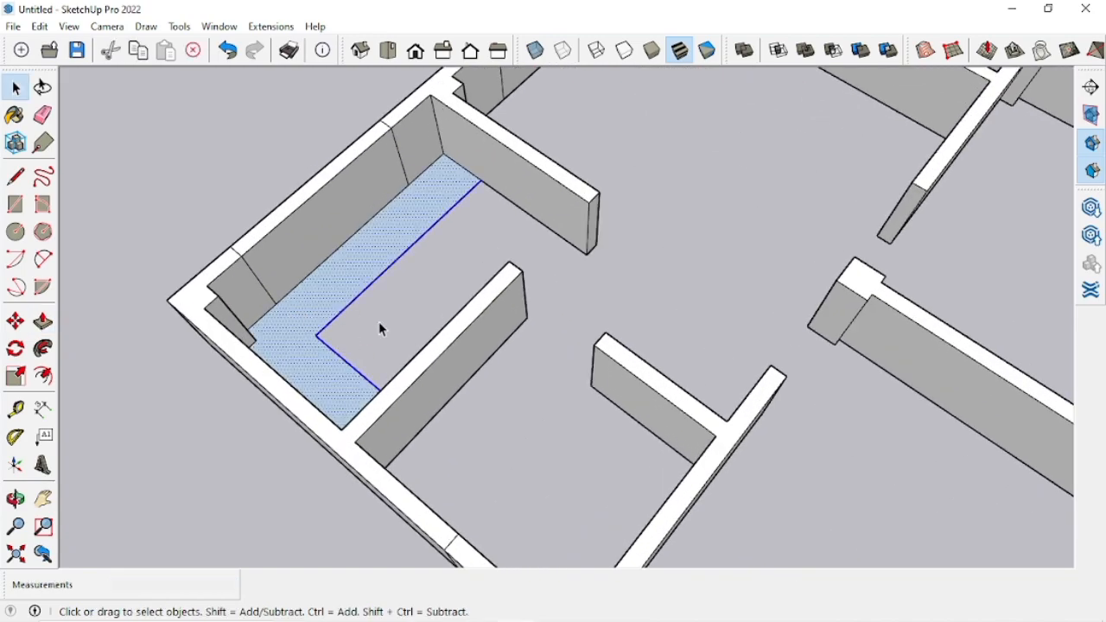
Step: Copy the L-shaped counter face to the open area outside the house and extrude the copy into a thin slab
{"action": "key", "text": "c"}
{"action": "scroll", "coordinate": [313, 337], "scroll_direction": "down", "scroll_amount": 2}
{"action": "left_click", "coordinate": [313, 337]}
{"action": "key", "text": "ctrl"}
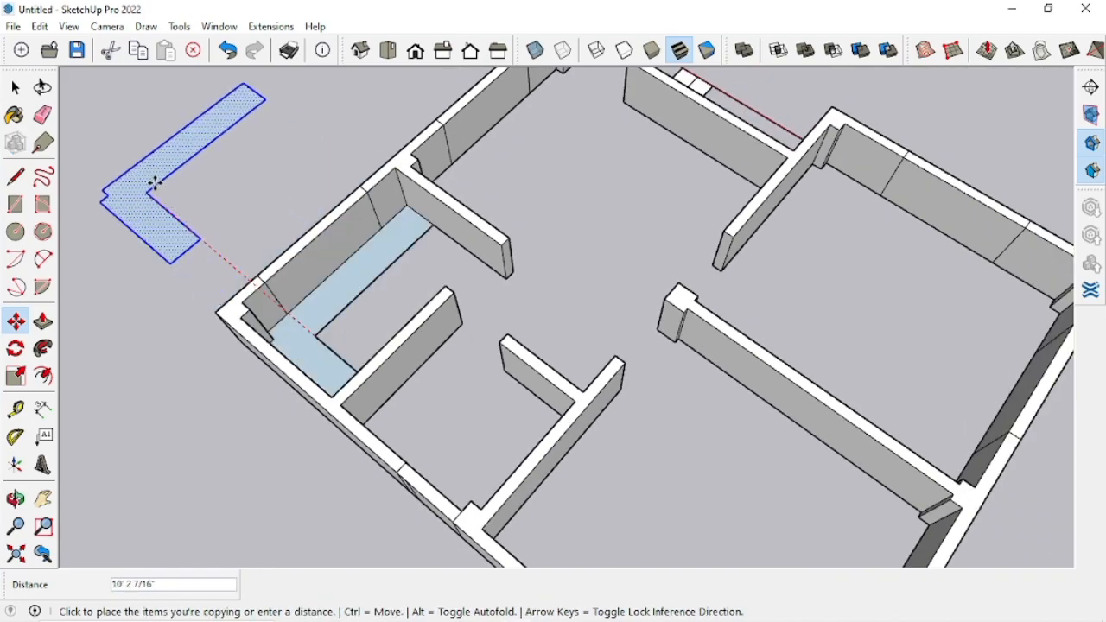
{"action": "scroll", "coordinate": [354, 199], "scroll_direction": "down", "scroll_amount": 2}
Step: Select the whole L-shaped counter slab and make it a group
{"action": "key", "text": "space"}
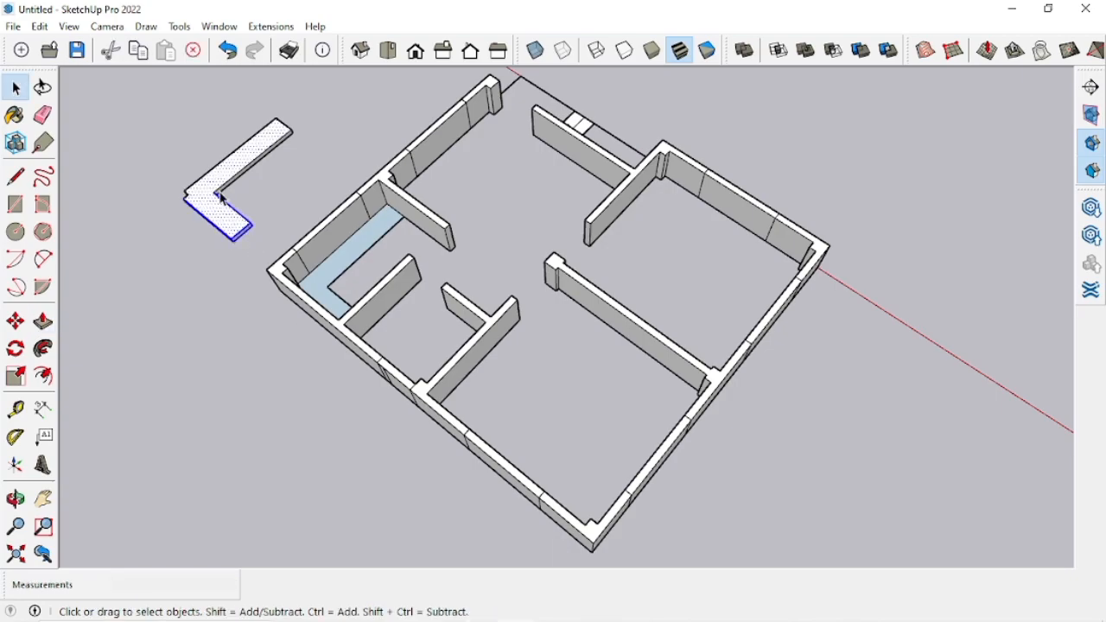
{"action": "middle_click_drag", "start_coordinate": [329, 223], "coordinate": [360, 178]}
{"action": "scroll", "coordinate": [510, 255], "scroll_direction": "up", "scroll_amount": 3}
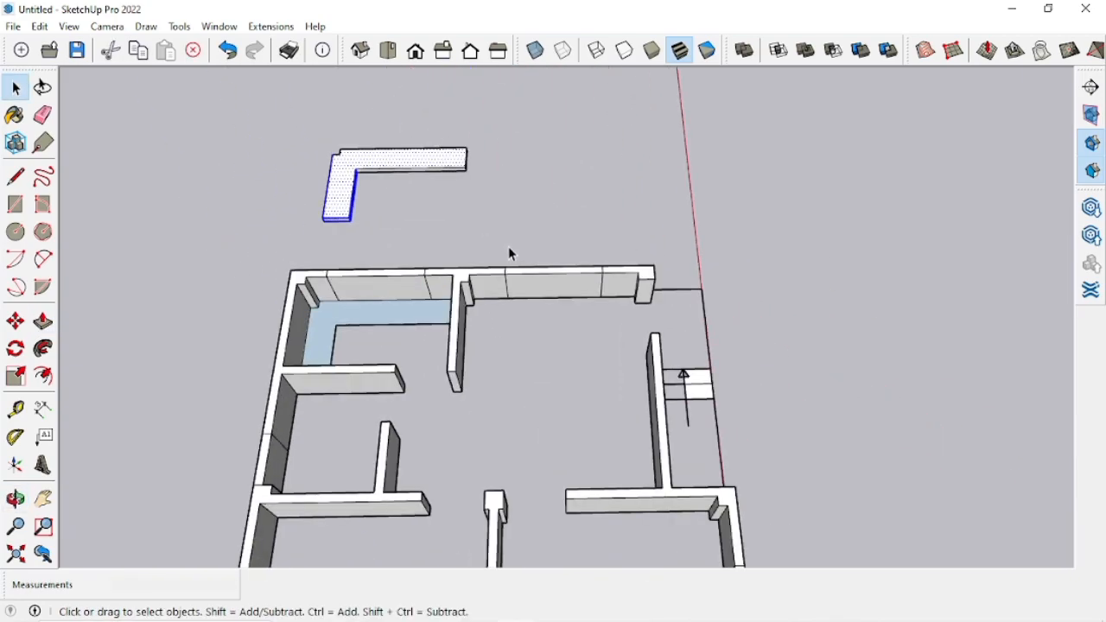
{"action": "right_click", "coordinate": [420, 163]}
{"action": "left_click", "coordinate": [478, 297]}
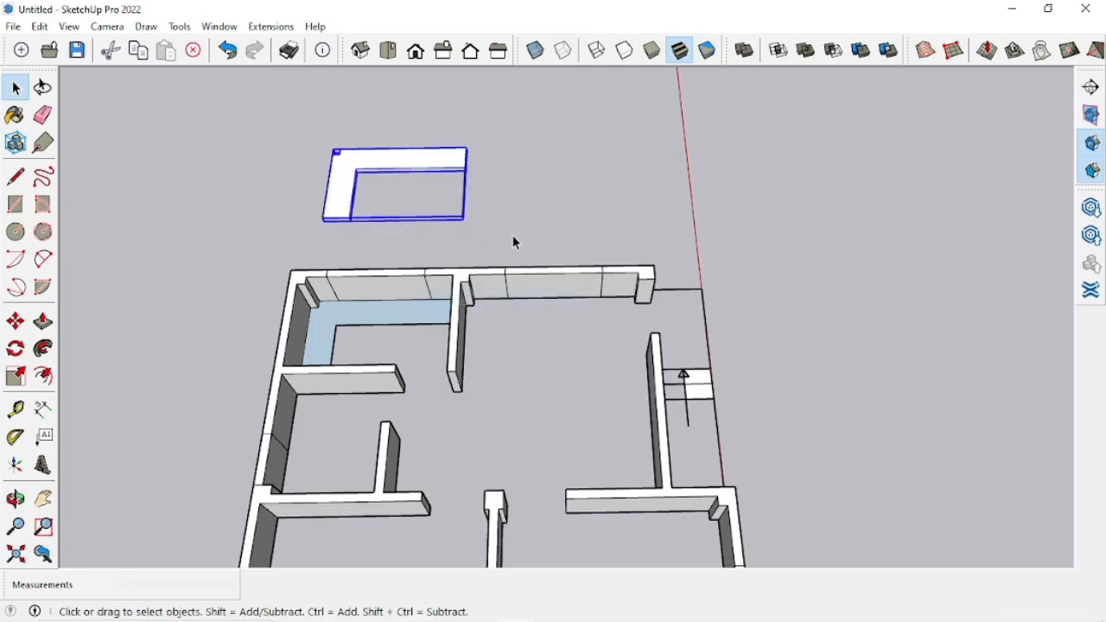
Step: Move the counter slab by its underside corner onto the wall tops above the counter room
{"action": "scroll", "coordinate": [358, 178], "scroll_direction": "up", "scroll_amount": 2}
{"action": "middle_click_drag", "start_coordinate": [339, 166], "coordinate": [276, 301]}
{"action": "scroll", "coordinate": [354, 363], "scroll_direction": "down", "scroll_amount": 3}
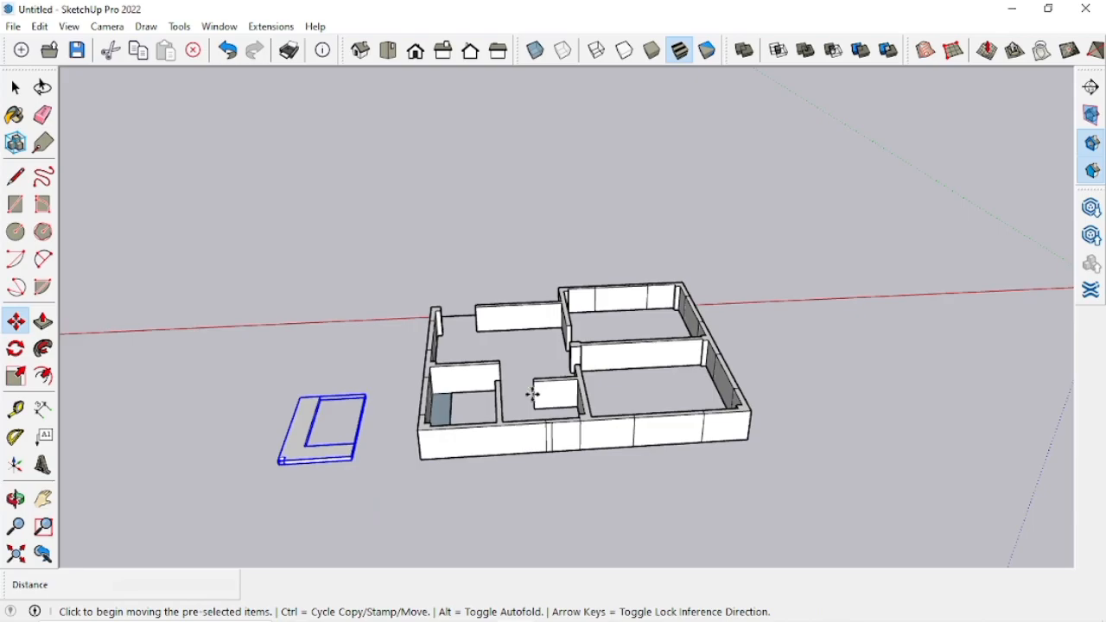
{"action": "scroll", "coordinate": [351, 395], "scroll_direction": "up", "scroll_amount": 3}
{"action": "middle_click_drag", "start_coordinate": [351, 395], "coordinate": [812, 139]}
{"action": "scroll", "coordinate": [492, 294], "scroll_direction": "up", "scroll_amount": 3}
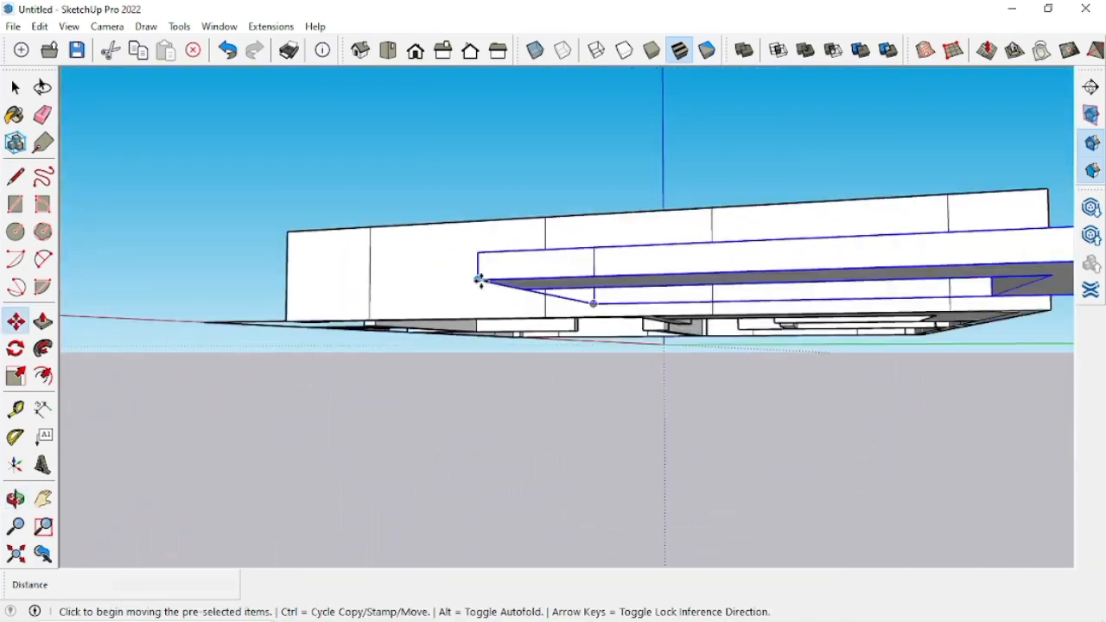
{"action": "left_click", "coordinate": [479, 279]}
{"action": "middle_click_drag", "start_coordinate": [497, 263], "coordinate": [539, 582]}
{"action": "scroll", "coordinate": [544, 484], "scroll_direction": "down", "scroll_amount": 2}
{"action": "scroll", "coordinate": [550, 471], "scroll_direction": "up", "scroll_amount": 3}
{"action": "left_click", "coordinate": [543, 426]}
Step: Lower the counter slab between the counter room's walls so that its top is flush with the wall tops
{"action": "scroll", "coordinate": [553, 429], "scroll_direction": "down", "scroll_amount": 4}
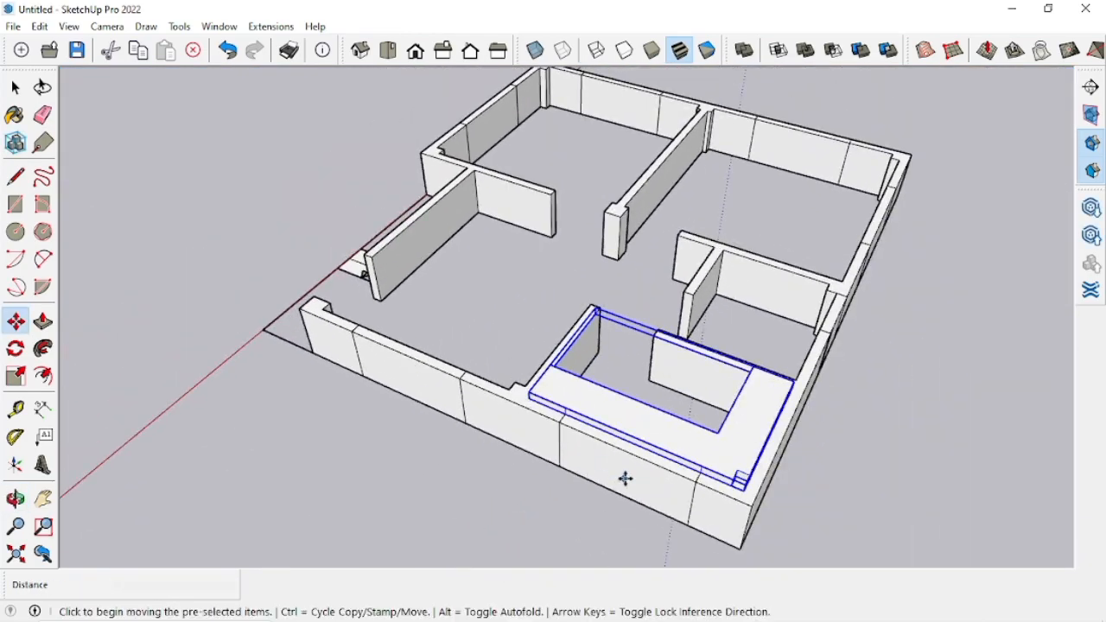
{"action": "middle_click_drag", "start_coordinate": [625, 479], "coordinate": [566, 381]}
{"action": "key", "text": "ctrl+t"}
{"action": "scroll", "coordinate": [575, 378], "scroll_direction": "up", "scroll_amount": 2}
{"action": "middle_click_drag", "start_coordinate": [544, 424], "coordinate": [415, 544]}
{"action": "scroll", "coordinate": [428, 350], "scroll_direction": "up", "scroll_amount": 3}
{"action": "left_click", "coordinate": [426, 344]}
{"action": "scroll", "coordinate": [396, 309], "scroll_direction": "up", "scroll_amount": 2}
{"action": "middle_click_drag", "start_coordinate": [393, 313], "coordinate": [346, 372]}
{"action": "scroll", "coordinate": [452, 353], "scroll_direction": "up", "scroll_amount": 2}
{"action": "left_click", "coordinate": [452, 353]}
{"action": "left_click", "coordinate": [458, 381]}
{"action": "scroll", "coordinate": [458, 380], "scroll_direction": "down", "scroll_amount": 3}
{"action": "scroll", "coordinate": [414, 303], "scroll_direction": "down", "scroll_amount": 2}
{"action": "key", "text": "space"}
{"action": "left_click", "coordinate": [353, 379]}
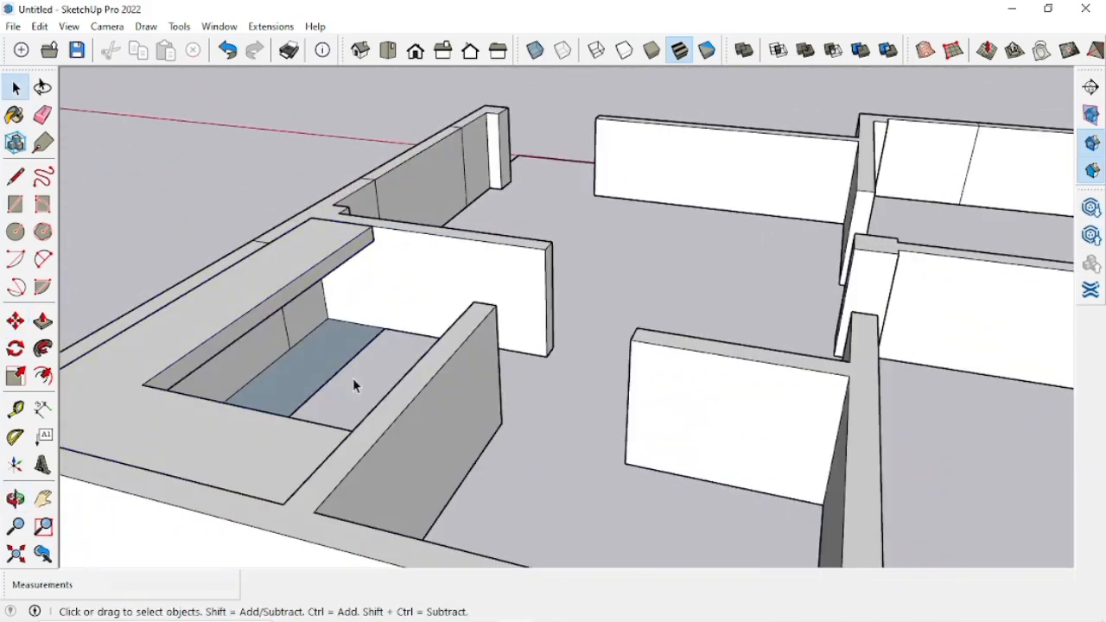
{"action": "scroll", "coordinate": [356, 374], "scroll_direction": "down", "scroll_amount": 1}
{"action": "middle_click_drag", "start_coordinate": [657, 310], "coordinate": [555, 407]}
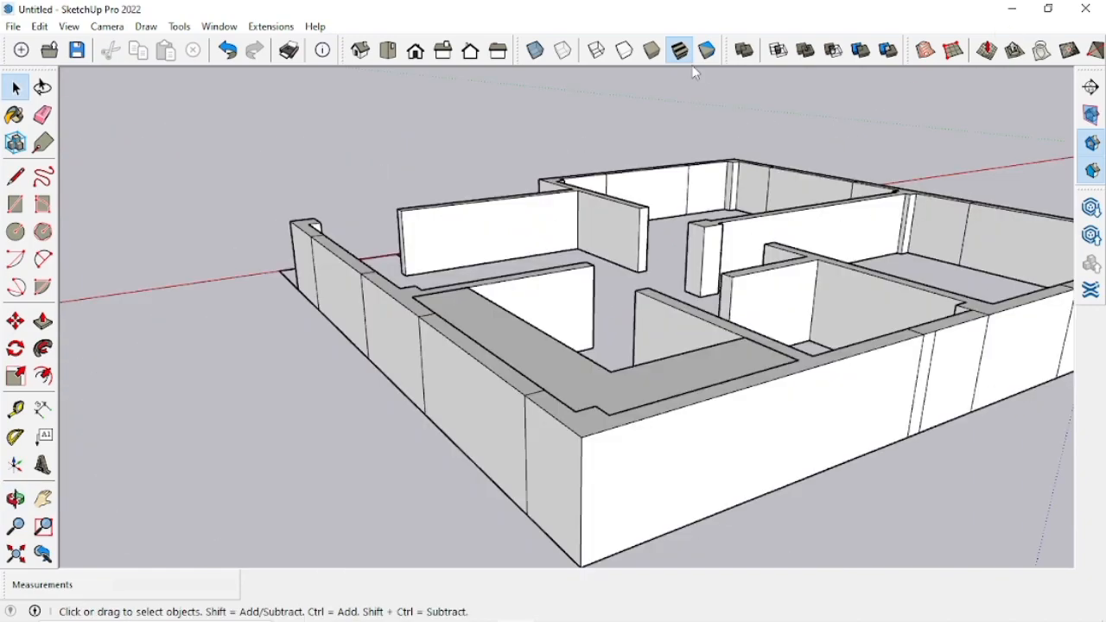
Step: Rotate the double window standing outside the house's corner 180 degrees about its vertical axis
{"action": "scroll", "coordinate": [694, 71], "scroll_direction": "down", "scroll_amount": 2}
{"action": "middle_click_drag", "start_coordinate": [556, 407], "coordinate": [445, 428]}
{"action": "scroll", "coordinate": [445, 428], "scroll_direction": "down", "scroll_amount": 2}
{"action": "scroll", "coordinate": [734, 311], "scroll_direction": "up", "scroll_amount": 2}
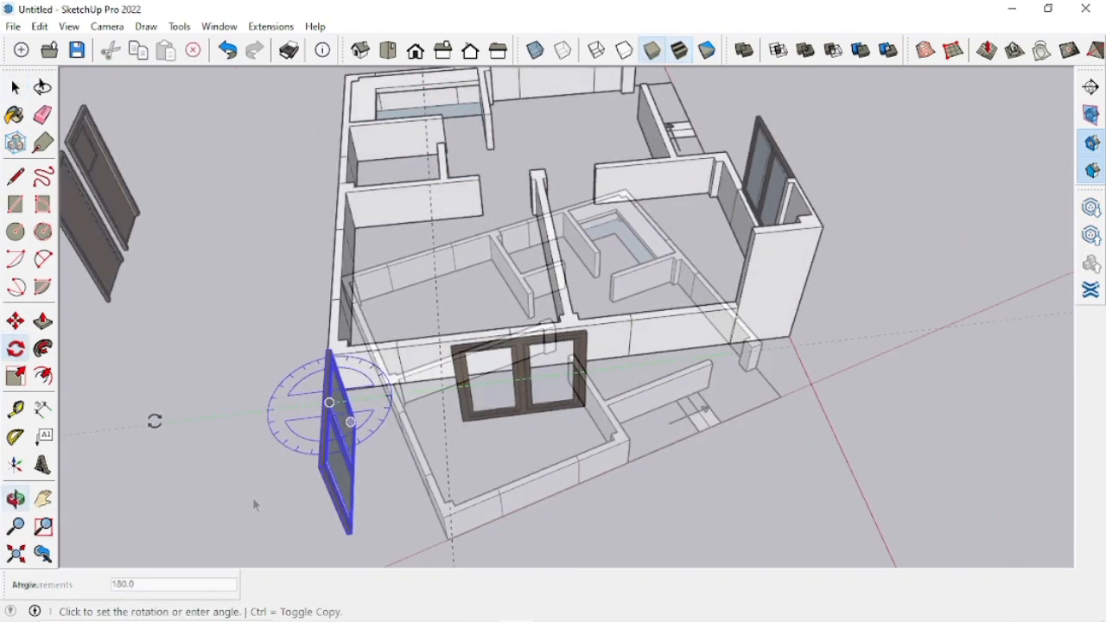
{"action": "left_click", "coordinate": [155, 420]}
{"action": "scroll", "coordinate": [464, 469], "scroll_direction": "down", "scroll_amount": 2}
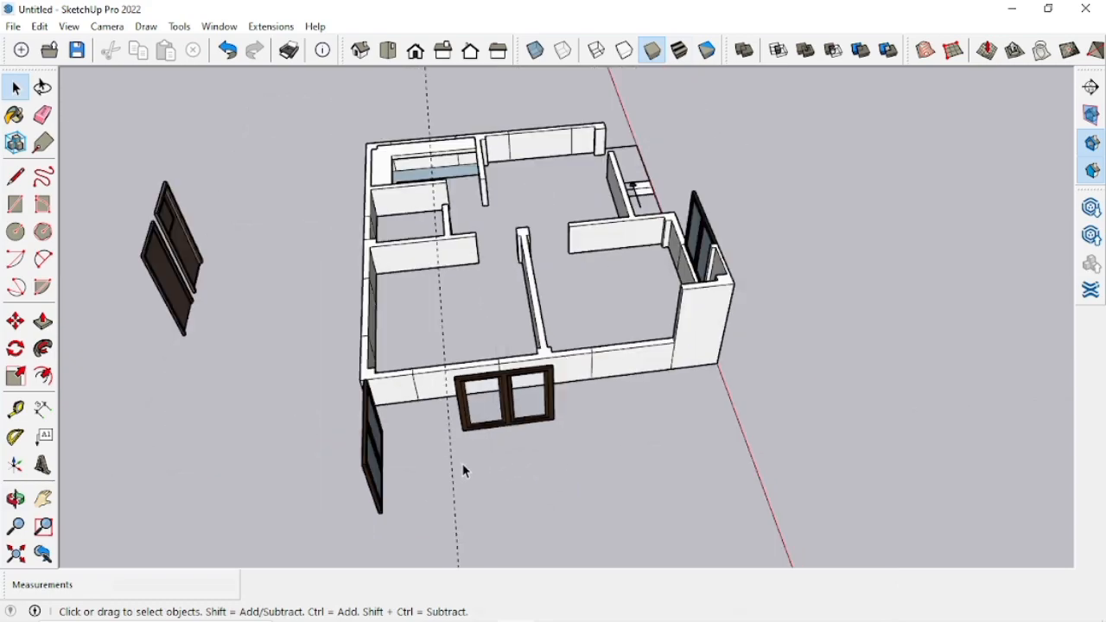
Step: Copy the double window standing before the two adjoining rooms to the opposite side of the house and rotate the copy 180 degrees
{"action": "scroll", "coordinate": [556, 401], "scroll_direction": "up", "scroll_amount": 1}
{"action": "key", "text": "ctrl"}
{"action": "left_click", "coordinate": [490, 428]}
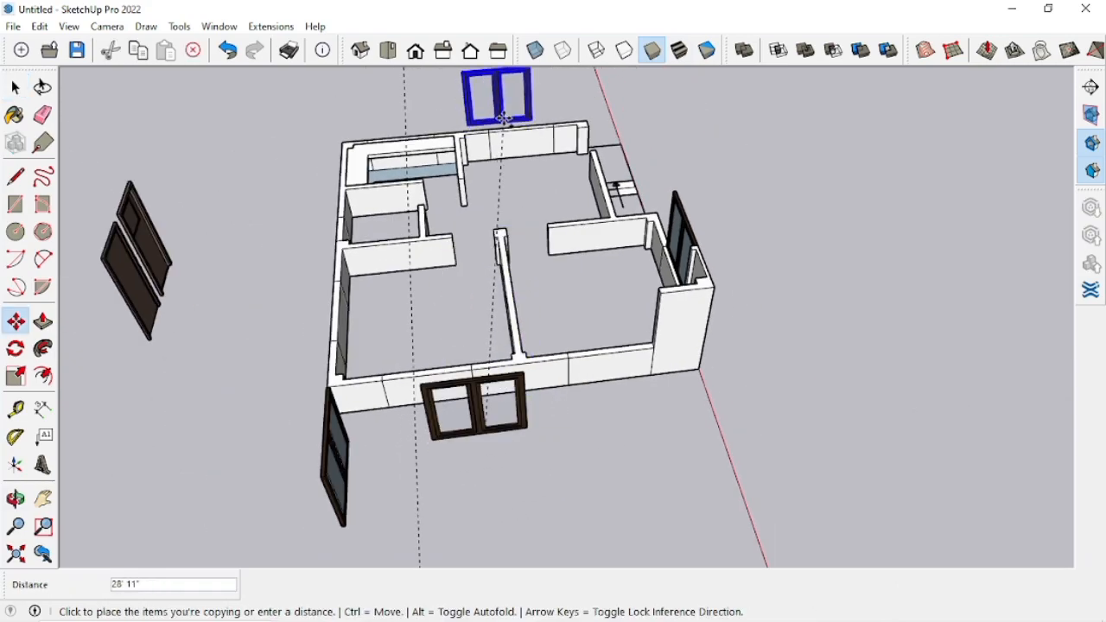
{"action": "middle_click_drag", "start_coordinate": [648, 201], "coordinate": [911, 200]}
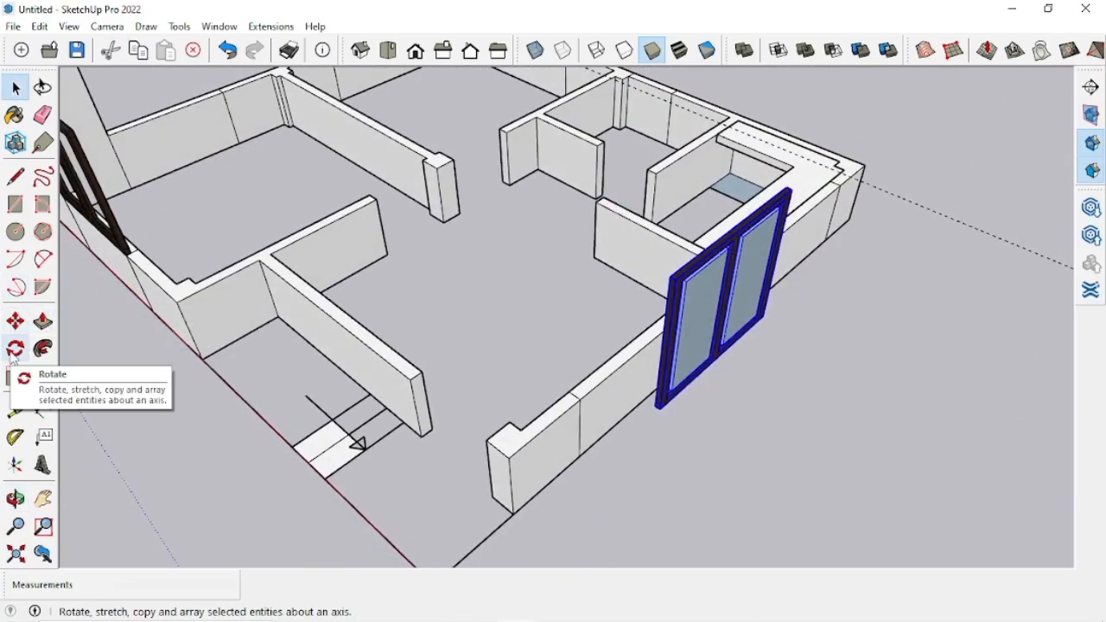
{"action": "left_click", "coordinate": [14, 350]}
{"action": "left_click", "coordinate": [884, 329]}
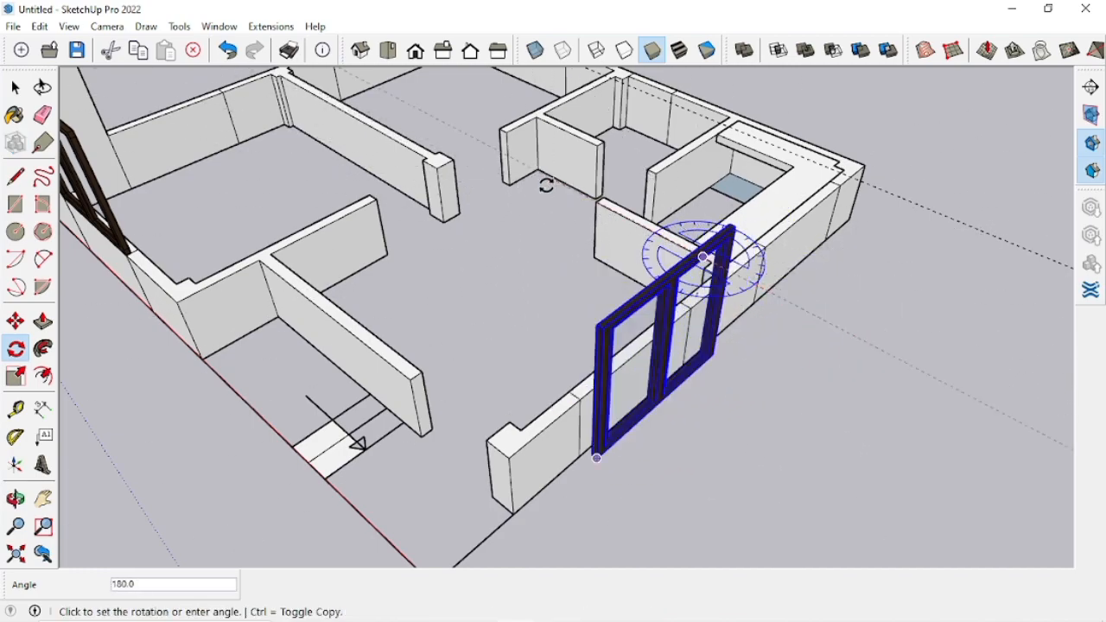
Step: Copy the rotated window by its bottom corner onto the window base beside the kitchen counter
{"action": "key", "text": "ctrl"}
{"action": "left_click", "coordinate": [612, 441]}
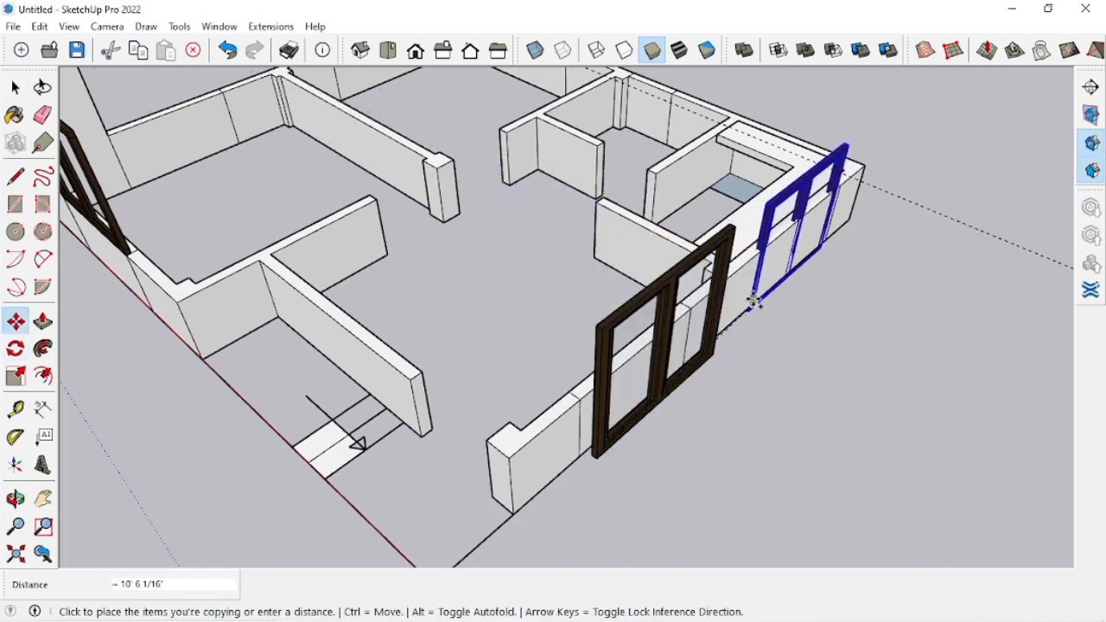
{"action": "left_click", "coordinate": [769, 231]}
{"action": "scroll", "coordinate": [765, 238], "scroll_direction": "up", "scroll_amount": 5}
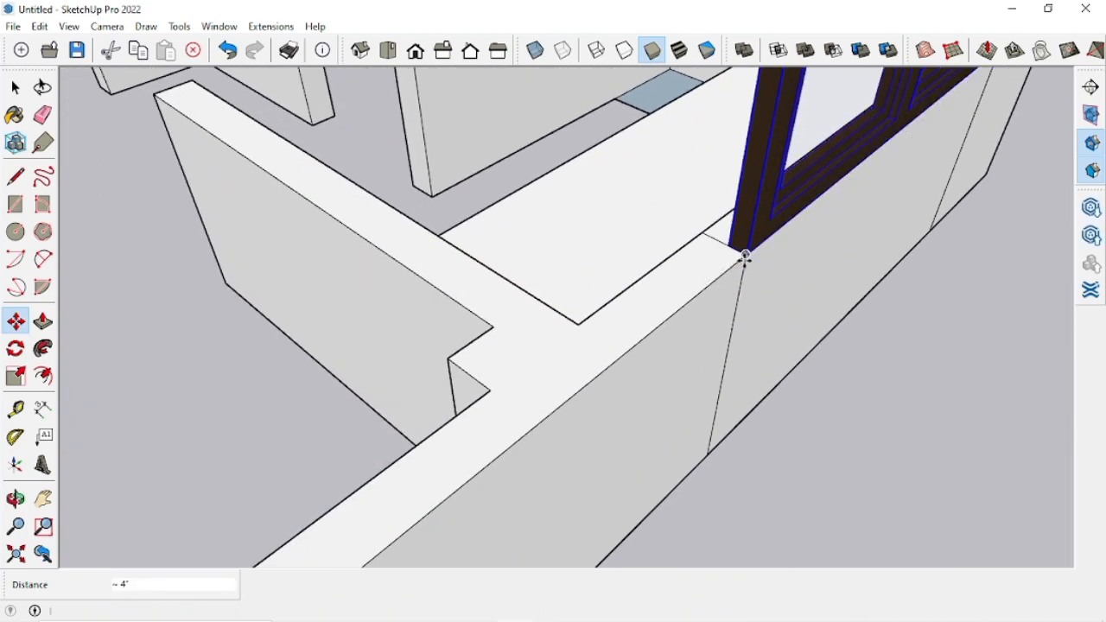
{"action": "scroll", "coordinate": [778, 276], "scroll_direction": "down", "scroll_amount": 6}
{"action": "middle_click_drag", "start_coordinate": [850, 327], "coordinate": [676, 415]}
Step: Place the matching window on the next window base along the same outer wall as the kitchen one
{"action": "key", "text": "m"}
{"action": "scroll", "coordinate": [644, 391], "scroll_direction": "up", "scroll_amount": 3}
{"action": "left_click", "coordinate": [637, 388]}
{"action": "left_click", "coordinate": [605, 316]}
Step: Move the window outside the two adjoining rooms by its bottom corner onto the window base next to the tall corner wall
{"action": "scroll", "coordinate": [630, 361], "scroll_direction": "down", "scroll_amount": 4}
{"action": "middle_click_drag", "start_coordinate": [631, 361], "coordinate": [716, 362]}
{"action": "scroll", "coordinate": [716, 361], "scroll_direction": "up", "scroll_amount": 3}
{"action": "scroll", "coordinate": [642, 353], "scroll_direction": "down", "scroll_amount": 5}
{"action": "middle_click_drag", "start_coordinate": [642, 354], "coordinate": [583, 395]}
{"action": "key", "text": "space"}
{"action": "scroll", "coordinate": [571, 396], "scroll_direction": "up", "scroll_amount": 4}
{"action": "left_click", "coordinate": [557, 397]}
{"action": "key", "text": "m"}
{"action": "scroll", "coordinate": [557, 397], "scroll_direction": "up", "scroll_amount": 3}
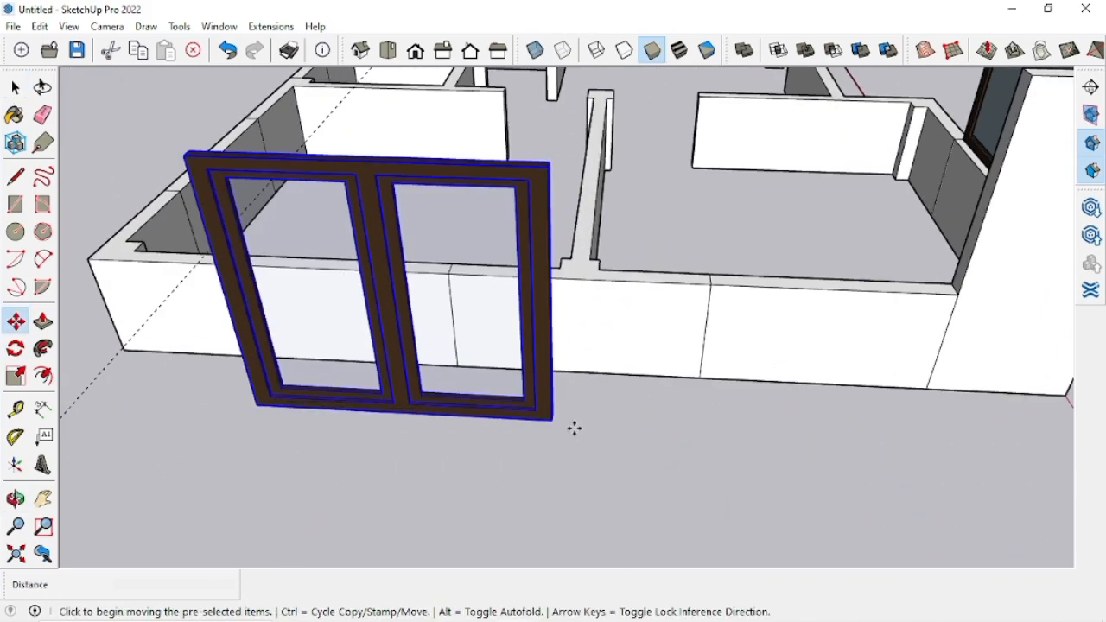
{"action": "left_click", "coordinate": [582, 420]}
{"action": "left_click", "coordinate": [961, 296]}
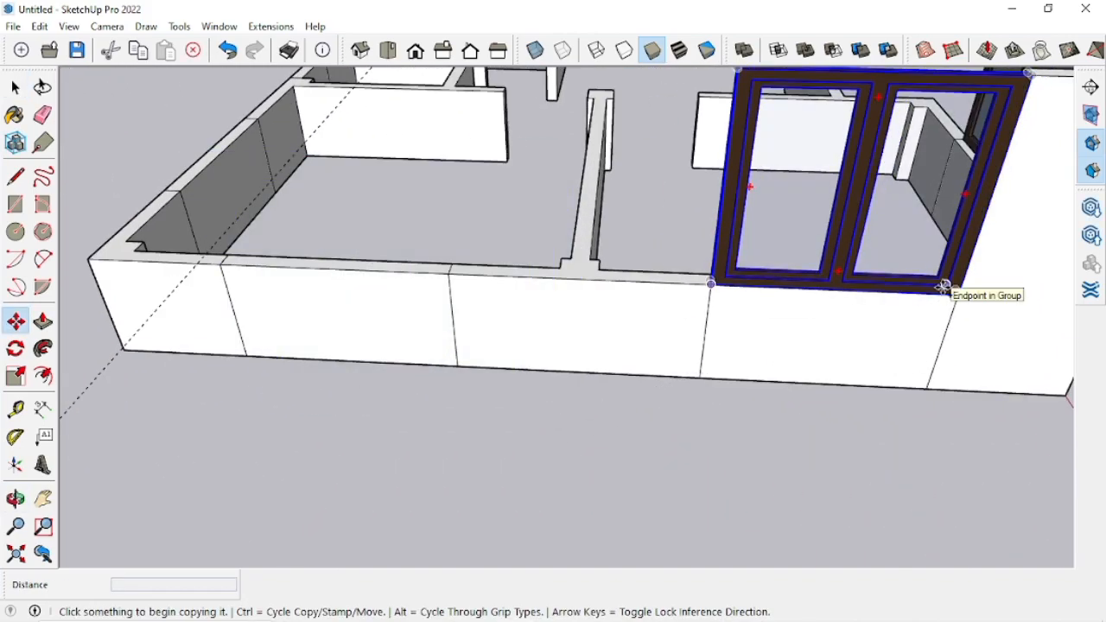
Step: Copy that window by its bottom corner onto the other window base in the same outer wall
{"action": "key", "text": "ctrl"}
{"action": "left_click", "coordinate": [956, 297]}
{"action": "left_click", "coordinate": [450, 274]}
{"action": "scroll", "coordinate": [640, 333], "scroll_direction": "down", "scroll_amount": 3}
{"action": "middle_click_drag", "start_coordinate": [674, 345], "coordinate": [1068, 389]}
Step: Move the window standing off the house's corner onto the window base near the end of the long side wall
{"action": "key", "text": "m"}
{"action": "scroll", "coordinate": [899, 466], "scroll_direction": "up", "scroll_amount": 3}
{"action": "left_click", "coordinate": [899, 467]}
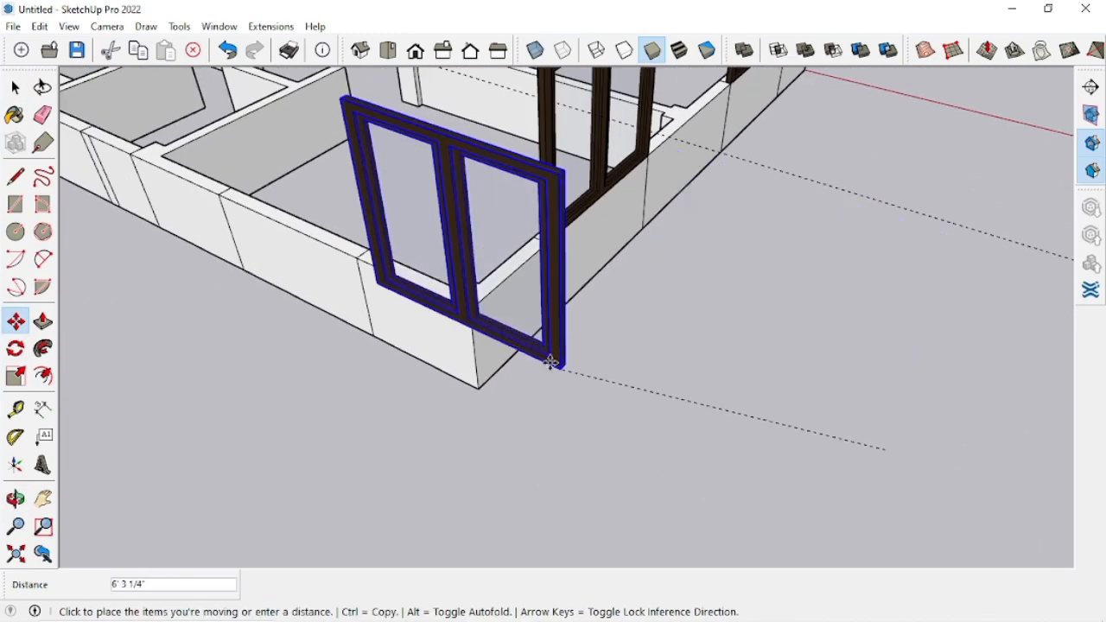
{"action": "left_click", "coordinate": [350, 251]}
{"action": "scroll", "coordinate": [453, 320], "scroll_direction": "down", "scroll_amount": 3}
{"action": "middle_click_drag", "start_coordinate": [453, 320], "coordinate": [648, 315]}
{"action": "scroll", "coordinate": [659, 287], "scroll_direction": "up", "scroll_amount": 4}
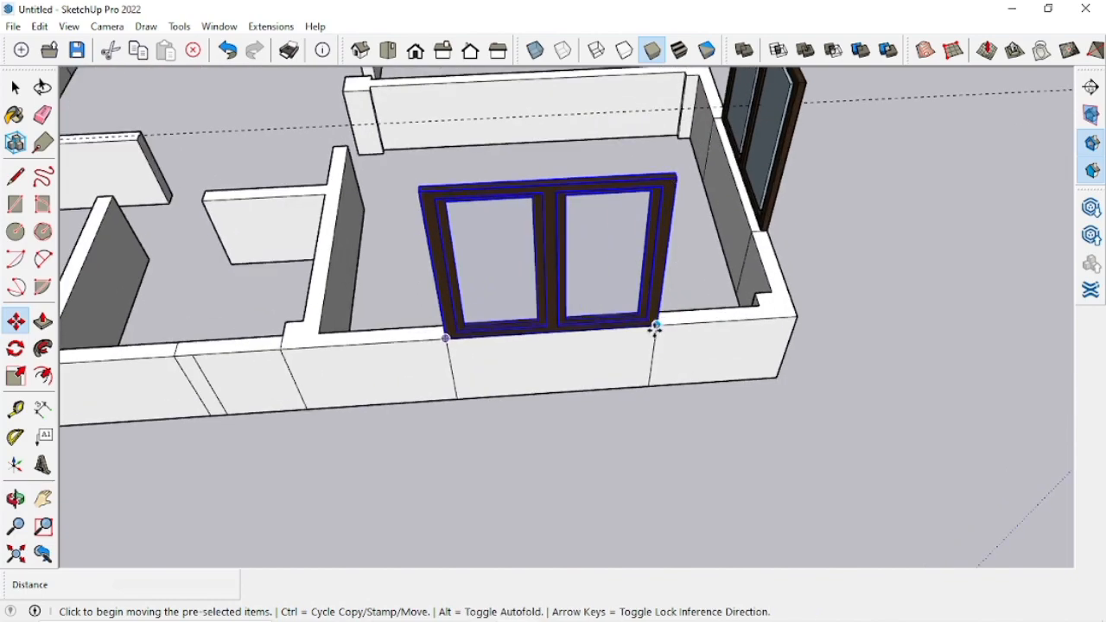
Step: Move the side wall's window out in front of the wall and back onto its window base
{"action": "left_click", "coordinate": [656, 328]}
{"action": "left_click", "coordinate": [558, 459]}
{"action": "scroll", "coordinate": [553, 459], "scroll_direction": "down", "scroll_amount": 3}
{"action": "middle_click_drag", "start_coordinate": [506, 471], "coordinate": [594, 428], "text": "shift"}
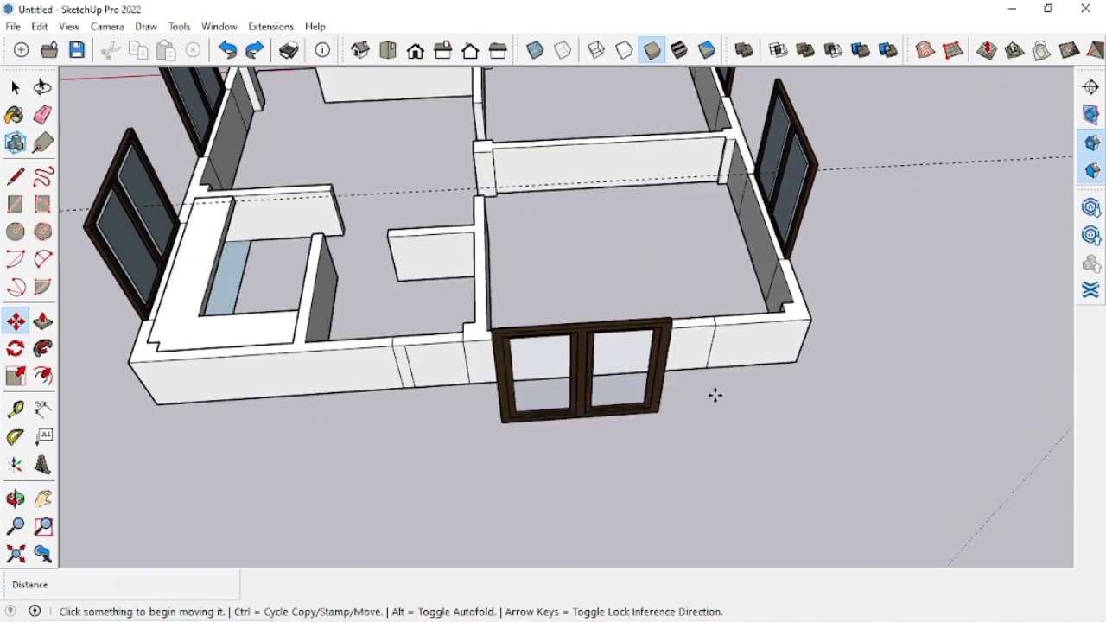
{"action": "scroll", "coordinate": [661, 413], "scroll_direction": "up", "scroll_amount": 3}
{"action": "left_click", "coordinate": [628, 415]}
{"action": "left_click", "coordinate": [735, 267]}
{"action": "scroll", "coordinate": [746, 351], "scroll_direction": "down", "scroll_amount": 3}
{"action": "middle_click_drag", "start_coordinate": [746, 351], "coordinate": [676, 331]}
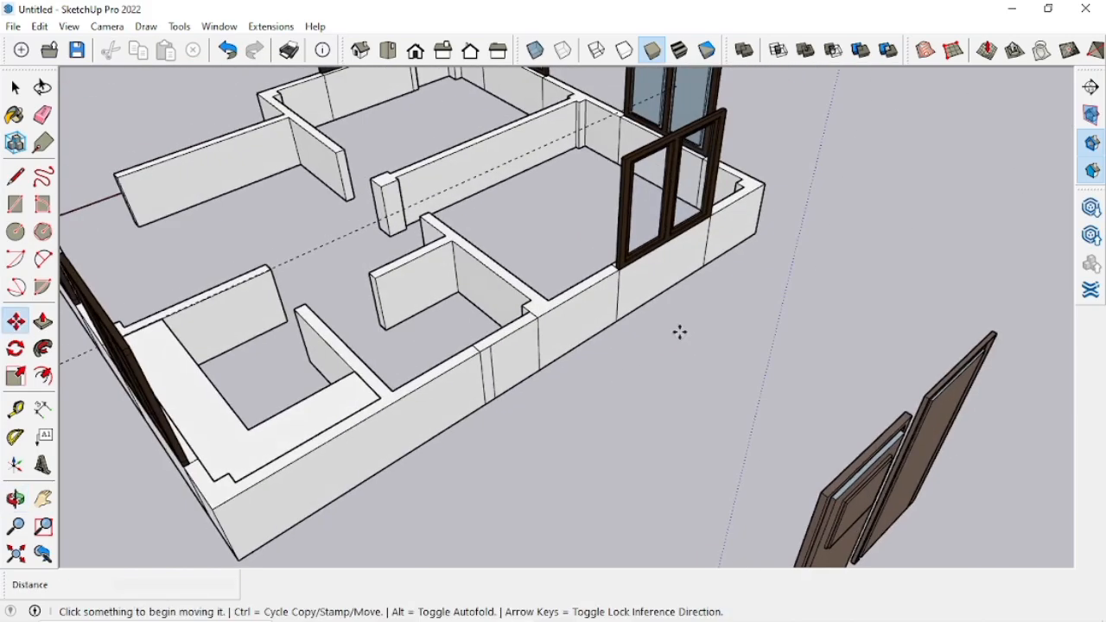
Step: Copy the window beside the tall corner wall by its bottom corner onto the inner end of the recessed wall behind the steps
{"action": "scroll", "coordinate": [680, 328], "scroll_direction": "down", "scroll_amount": 3}
{"action": "middle_click_drag", "start_coordinate": [809, 265], "coordinate": [579, 278]}
{"action": "middle_click_drag", "start_coordinate": [880, 284], "coordinate": [458, 370]}
{"action": "scroll", "coordinate": [531, 330], "scroll_direction": "up", "scroll_amount": 4}
{"action": "key", "text": "m"}
{"action": "scroll", "coordinate": [424, 335], "scroll_direction": "up", "scroll_amount": 2}
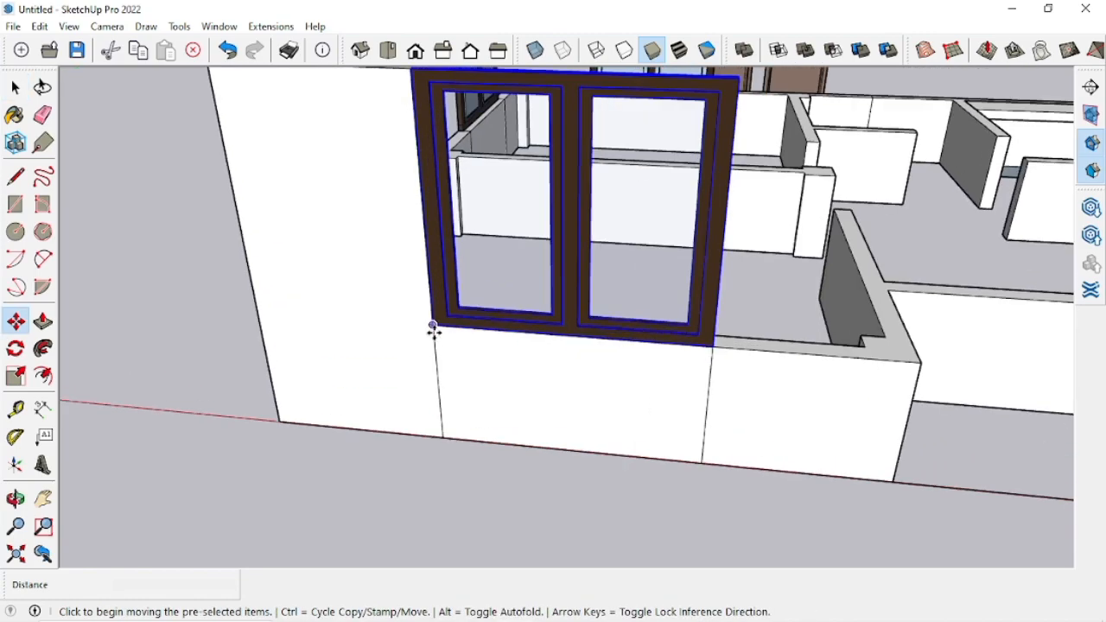
{"action": "left_click", "coordinate": [432, 331]}
{"action": "key", "text": "ctrl"}
{"action": "left_click", "coordinate": [900, 289]}
{"action": "scroll", "coordinate": [486, 315], "scroll_direction": "down", "scroll_amount": 3}
Step: Slide the copied window by its bottom midpoint along the recessed wall to the middle of the wall
{"action": "middle_click_drag", "start_coordinate": [372, 318], "coordinate": [704, 322]}
{"action": "scroll", "coordinate": [662, 324], "scroll_direction": "up", "scroll_amount": 5}
{"action": "scroll", "coordinate": [659, 337], "scroll_direction": "up", "scroll_amount": 2}
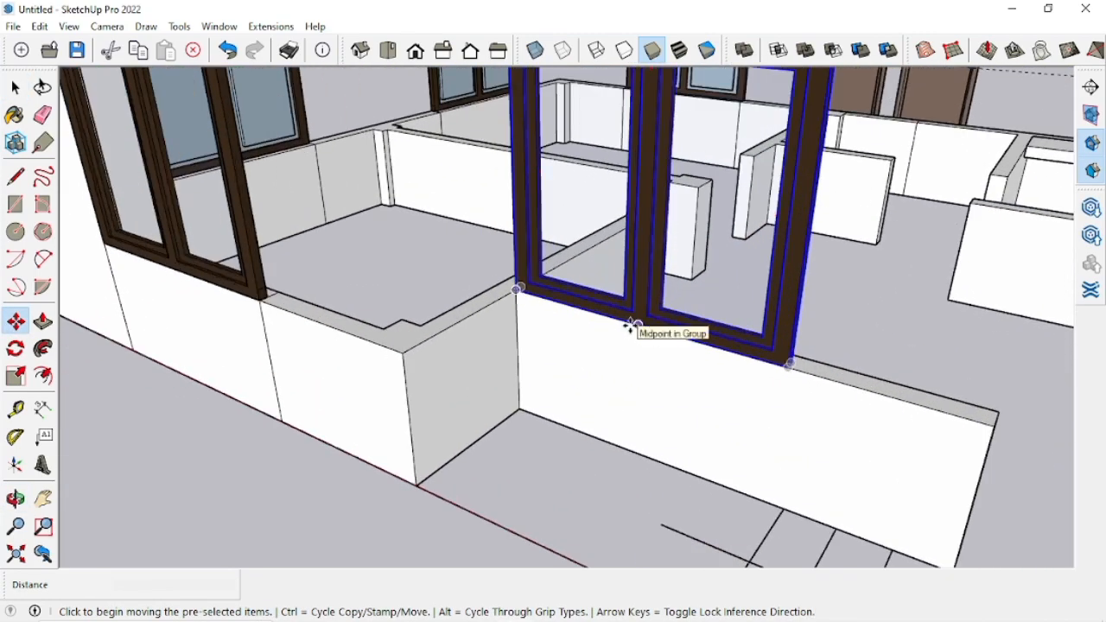
{"action": "left_click", "coordinate": [632, 322]}
{"action": "left_click", "coordinate": [726, 353]}
{"action": "scroll", "coordinate": [670, 337], "scroll_direction": "down", "scroll_amount": 3}
{"action": "key", "text": "ctrl+t"}
{"action": "middle_click_drag", "start_coordinate": [670, 337], "coordinate": [684, 414]}
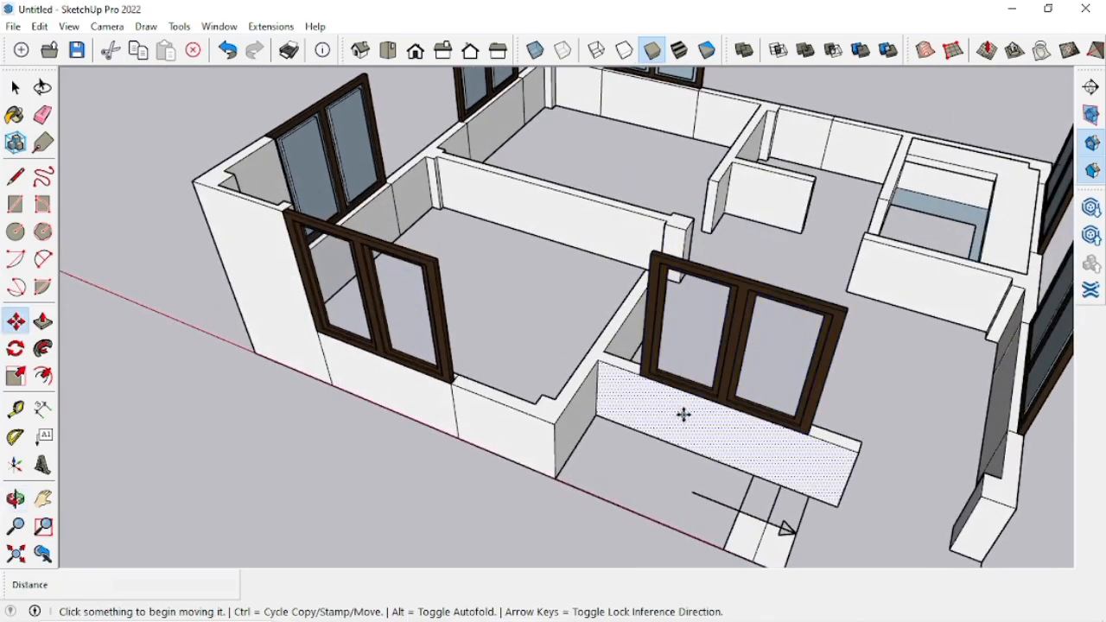
Step: Examine the window placement from all sides of the house and locate the two spare doors
{"action": "scroll", "coordinate": [548, 336], "scroll_direction": "down", "scroll_amount": 4}
{"action": "scroll", "coordinate": [901, 208], "scroll_direction": "up", "scroll_amount": 3}
{"action": "middle_click_drag", "start_coordinate": [902, 207], "coordinate": [545, 274]}
{"action": "scroll", "coordinate": [687, 299], "scroll_direction": "down", "scroll_amount": 3}
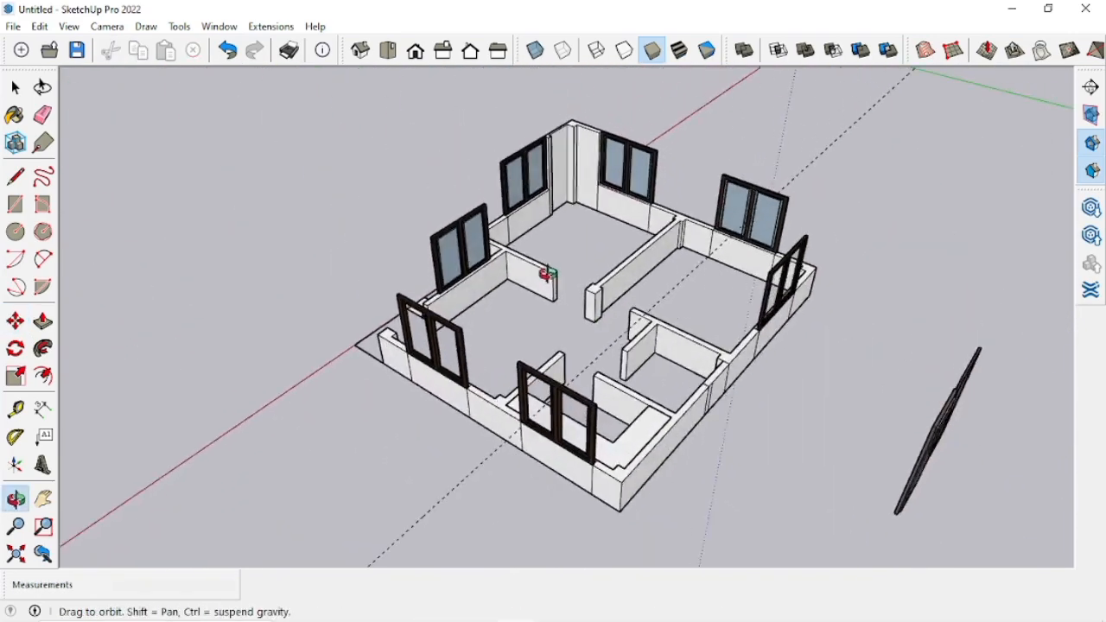
{"action": "scroll", "coordinate": [717, 276], "scroll_direction": "down", "scroll_amount": 3}
{"action": "mouse_move", "coordinate": [928, 447]}
{"action": "middle_mouse_down"}
{"action": "mouse_move", "coordinate": [780, 391]}
{"action": "mouse_move", "coordinate": [941, 459]}
{"action": "middle_mouse_up"}
{"action": "key", "text": "space"}
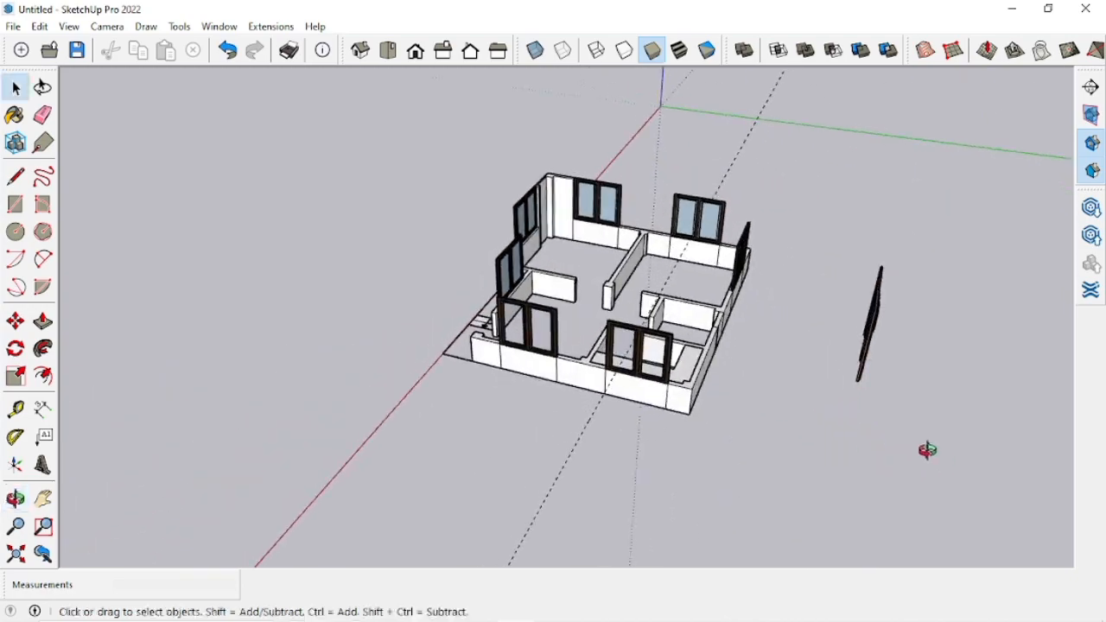
{"action": "middle_click_drag", "start_coordinate": [887, 316], "coordinate": [939, 414]}
{"action": "scroll", "coordinate": [871, 262], "scroll_direction": "up", "scroll_amount": 3}
{"action": "middle_click_drag", "start_coordinate": [519, 381], "coordinate": [603, 318]}
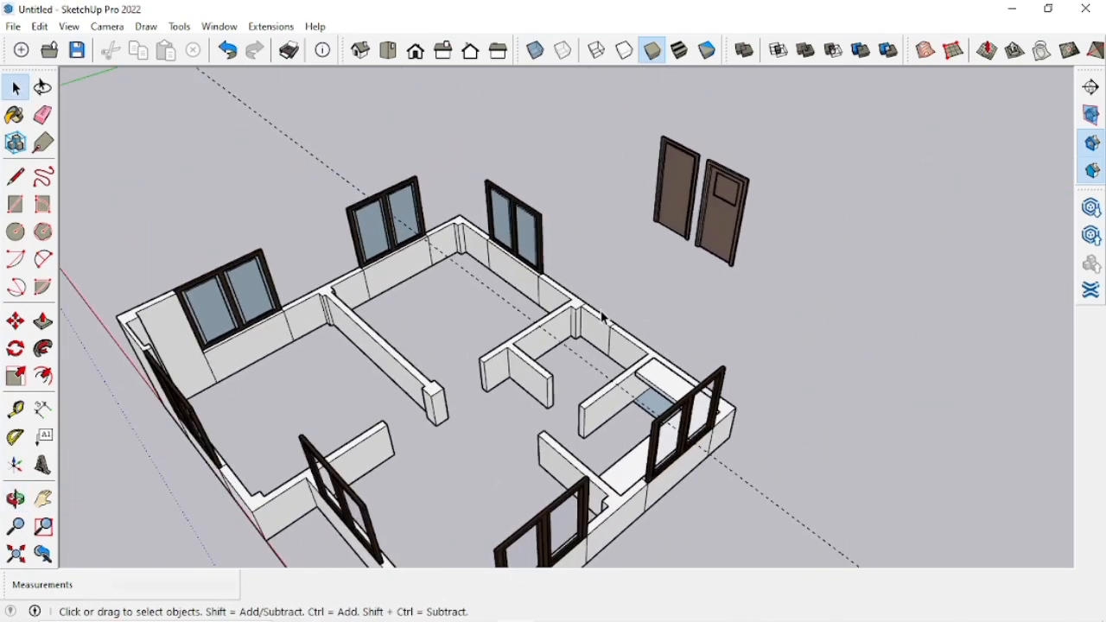
{"action": "scroll", "coordinate": [634, 268], "scroll_direction": "up", "scroll_amount": 3}
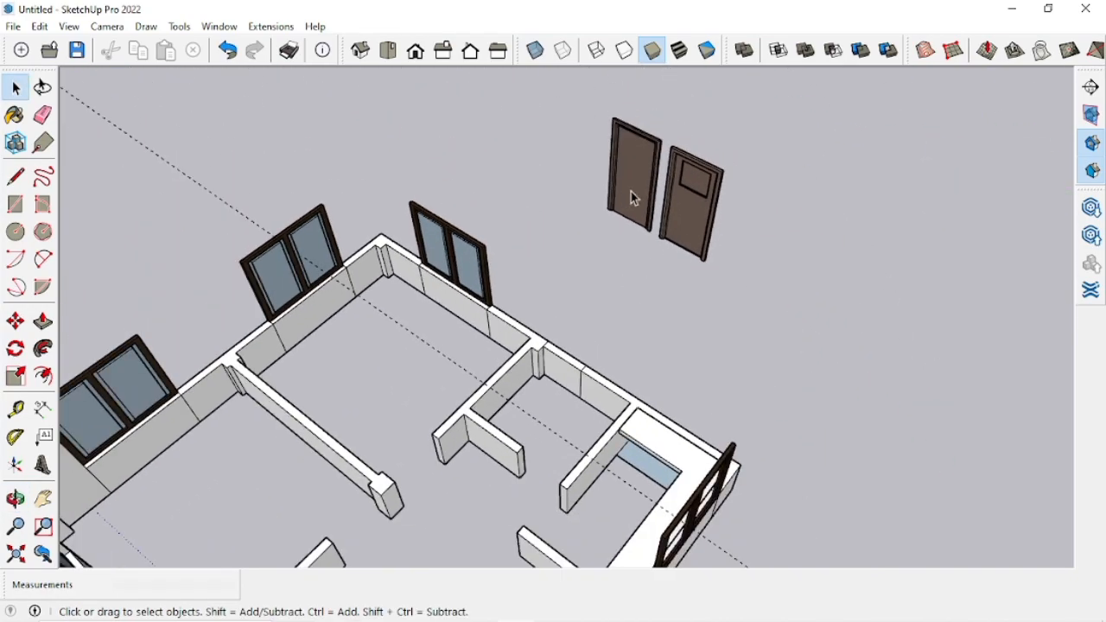
Step: Select all the windows standing on the outer walls and make them one group
{"action": "left_click", "coordinate": [466, 260]}
{"action": "scroll", "coordinate": [614, 281], "scroll_direction": "down", "scroll_amount": 3}
{"action": "scroll", "coordinate": [560, 539], "scroll_direction": "up", "scroll_amount": 7}
{"action": "middle_click_drag", "start_coordinate": [558, 536], "coordinate": [716, 376]}
{"action": "scroll", "coordinate": [959, 383], "scroll_direction": "down", "scroll_amount": 5}
{"action": "middle_click_drag", "start_coordinate": [959, 382], "coordinate": [810, 447]}
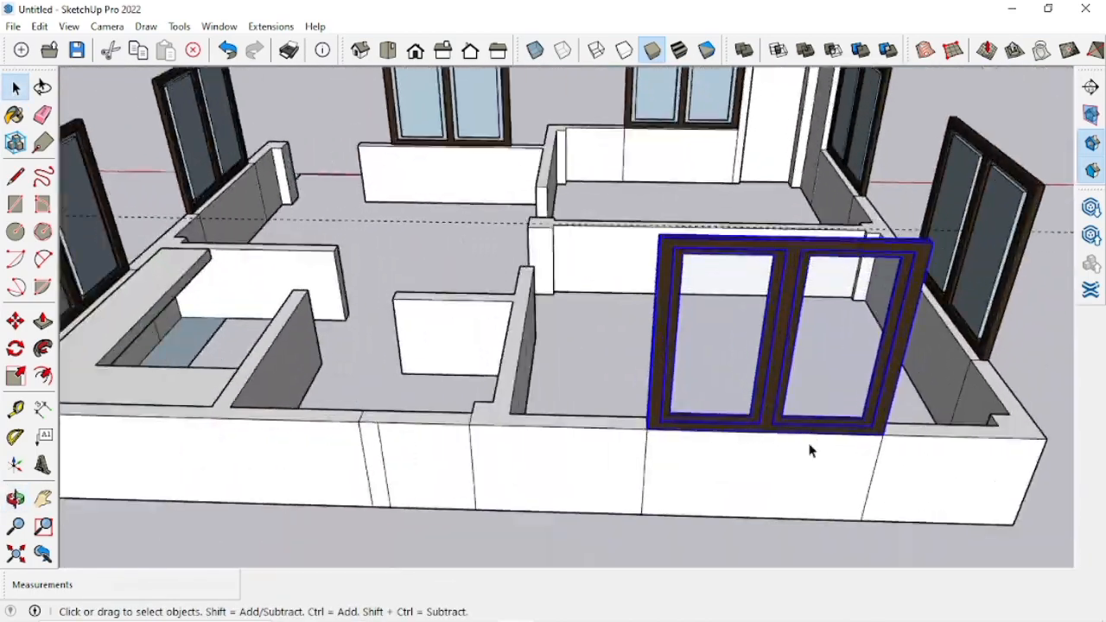
{"action": "scroll", "coordinate": [864, 436], "scroll_direction": "up", "scroll_amount": 2}
{"action": "left_click", "coordinate": [927, 425]}
{"action": "middle_click_drag", "start_coordinate": [927, 425], "coordinate": [851, 388]}
{"action": "scroll", "coordinate": [467, 431], "scroll_direction": "down", "scroll_amount": 5}
{"action": "scroll", "coordinate": [526, 375], "scroll_direction": "up", "scroll_amount": 3}
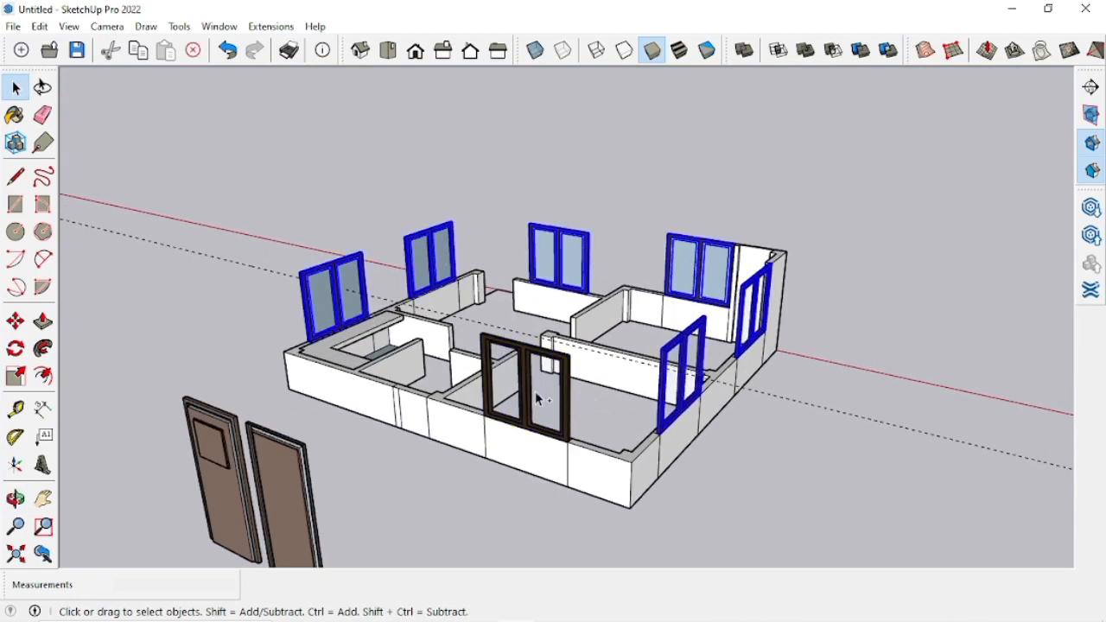
{"action": "right_click", "coordinate": [558, 397]}
{"action": "left_click", "coordinate": [618, 273]}
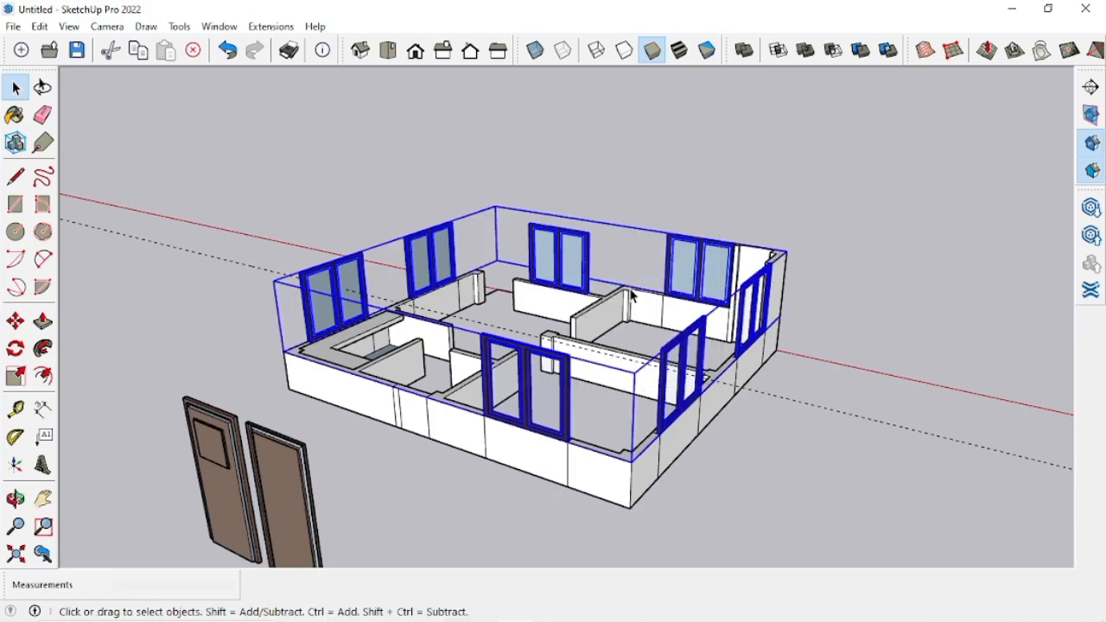
Step: Explode the component that holds the two doors outside the house
{"action": "left_click", "coordinate": [807, 288]}
{"action": "scroll", "coordinate": [466, 410], "scroll_direction": "up", "scroll_amount": 3}
{"action": "scroll", "coordinate": [476, 395], "scroll_direction": "down", "scroll_amount": 6}
{"action": "middle_click_drag", "start_coordinate": [484, 399], "coordinate": [795, 463]}
{"action": "middle_click_drag", "start_coordinate": [619, 448], "coordinate": [1008, 396]}
{"action": "scroll", "coordinate": [745, 418], "scroll_direction": "up", "scroll_amount": 3}
{"action": "middle_click_drag", "start_coordinate": [789, 281], "coordinate": [657, 432]}
{"action": "left_click", "coordinate": [635, 450]}
{"action": "middle_click_drag", "start_coordinate": [585, 438], "coordinate": [698, 509]}
{"action": "right_click", "coordinate": [710, 467]}
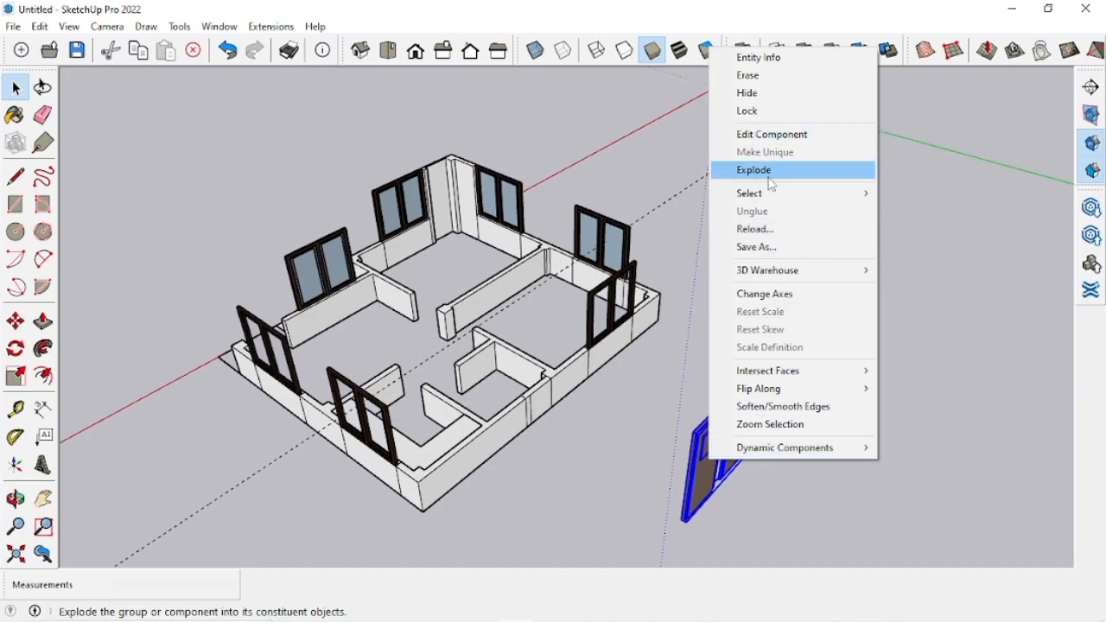
{"action": "left_click", "coordinate": [771, 173]}
Step: Group each of the two loose doors separately
{"action": "middle_click_drag", "start_coordinate": [702, 484], "coordinate": [902, 556]}
{"action": "scroll", "coordinate": [840, 476], "scroll_direction": "down", "scroll_amount": 3}
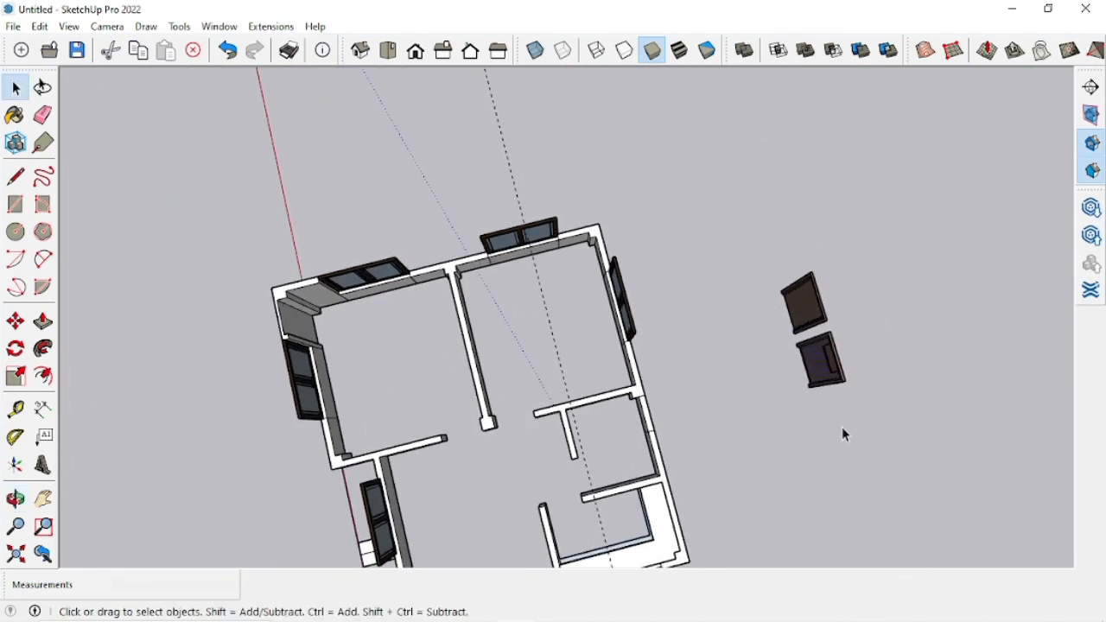
{"action": "scroll", "coordinate": [841, 372], "scroll_direction": "up", "scroll_amount": 5}
{"action": "left_click_drag", "start_coordinate": [873, 493], "coordinate": [731, 358]}
{"action": "middle_click_drag", "start_coordinate": [738, 353], "coordinate": [810, 530]}
{"action": "left_click_drag", "start_coordinate": [650, 374], "coordinate": [650, 373]}
{"action": "right_click", "coordinate": [750, 462]}
{"action": "left_click", "coordinate": [803, 309]}
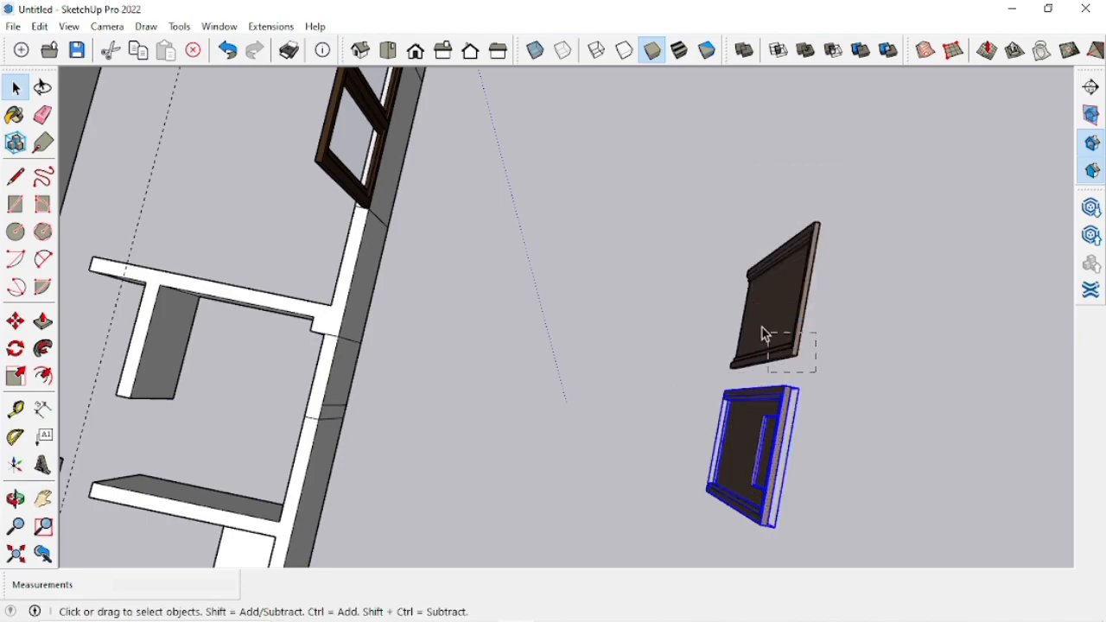
{"action": "right_click", "coordinate": [774, 298]}
{"action": "left_click", "coordinate": [830, 445]}
Step: Move the panelled door by its bottom corner into the entrance opening beside the steps, flush against the corner wall's end
{"action": "middle_click_drag", "start_coordinate": [781, 474], "coordinate": [675, 415]}
{"action": "scroll", "coordinate": [694, 424], "scroll_direction": "down", "scroll_amount": 2}
{"action": "scroll", "coordinate": [723, 388], "scroll_direction": "up", "scroll_amount": 10}
{"action": "key", "text": "m"}
{"action": "scroll", "coordinate": [709, 385], "scroll_direction": "up", "scroll_amount": 2}
{"action": "left_click", "coordinate": [709, 386]}
{"action": "scroll", "coordinate": [735, 377], "scroll_direction": "down", "scroll_amount": 10}
{"action": "scroll", "coordinate": [601, 461], "scroll_direction": "up", "scroll_amount": 8}
{"action": "middle_click_drag", "start_coordinate": [605, 461], "coordinate": [766, 458]}
{"action": "scroll", "coordinate": [712, 419], "scroll_direction": "up", "scroll_amount": 4}
{"action": "left_click", "coordinate": [709, 423]}
{"action": "scroll", "coordinate": [714, 410], "scroll_direction": "down", "scroll_amount": 3}
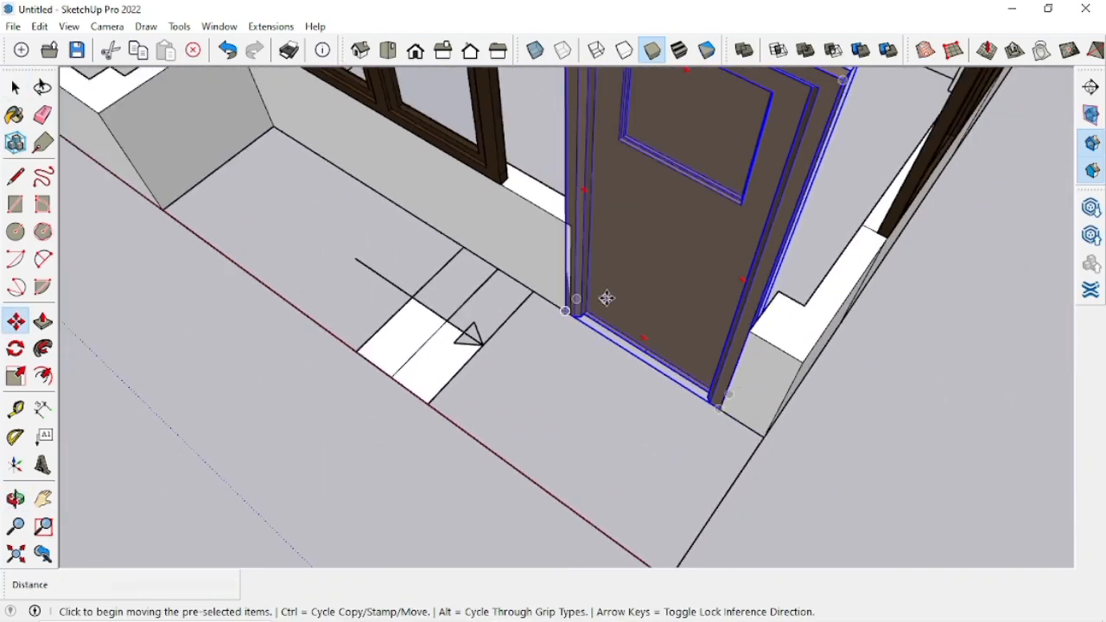
{"action": "scroll", "coordinate": [595, 317], "scroll_direction": "up", "scroll_amount": 3}
{"action": "middle_click_drag", "start_coordinate": [596, 321], "coordinate": [743, 479]}
{"action": "scroll", "coordinate": [582, 415], "scroll_direction": "down", "scroll_amount": 2}
{"action": "left_click", "coordinate": [728, 164]}
Step: Measure the entrance door's width along its base with the Tape Measure
{"action": "middle_click_drag", "start_coordinate": [743, 372], "coordinate": [505, 372]}
{"action": "scroll", "coordinate": [452, 324], "scroll_direction": "up", "scroll_amount": 2}
{"action": "scroll", "coordinate": [423, 181], "scroll_direction": "down", "scroll_amount": 3}
{"action": "key", "text": "t"}
{"action": "scroll", "coordinate": [407, 390], "scroll_direction": "up", "scroll_amount": 3}
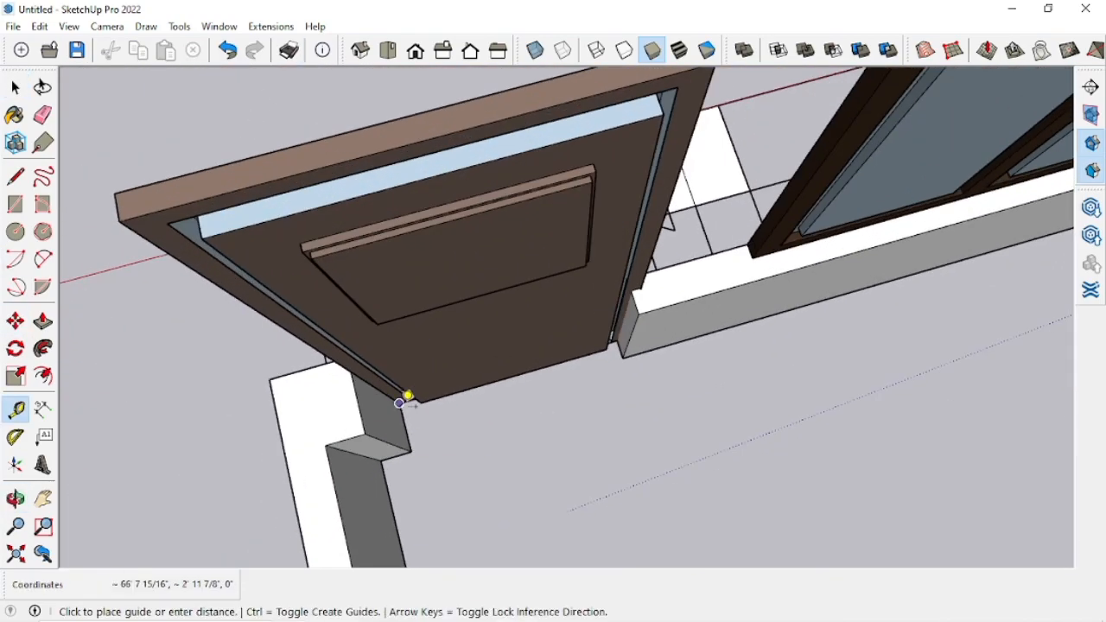
{"action": "left_click", "coordinate": [330, 418]}
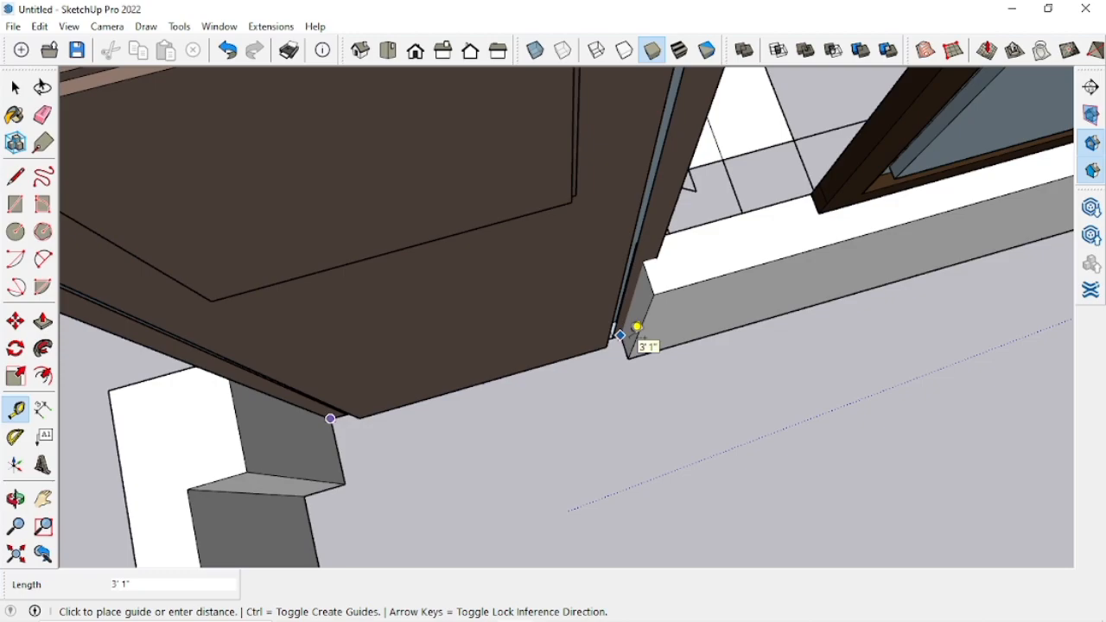
{"action": "scroll", "coordinate": [637, 327], "scroll_direction": "down", "scroll_amount": 2}
{"action": "scroll", "coordinate": [615, 354], "scroll_direction": "down", "scroll_amount": 3}
{"action": "scroll", "coordinate": [597, 350], "scroll_direction": "up", "scroll_amount": 5}
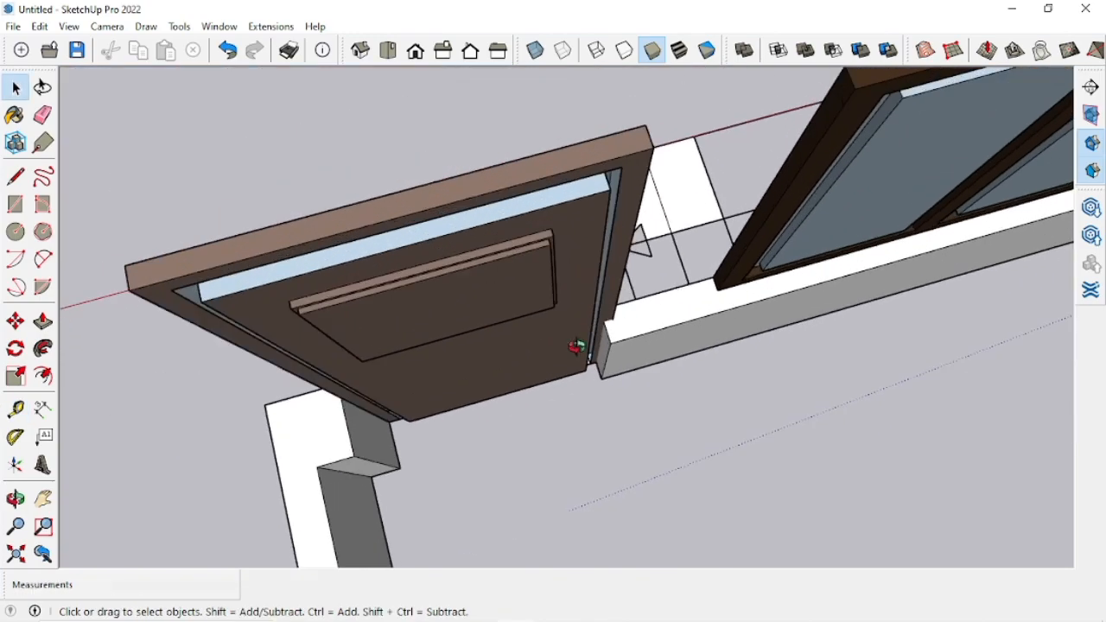
Step: Push the end face of the recessed wall beside the entrance door back, away from the door
{"action": "left_click", "coordinate": [611, 335]}
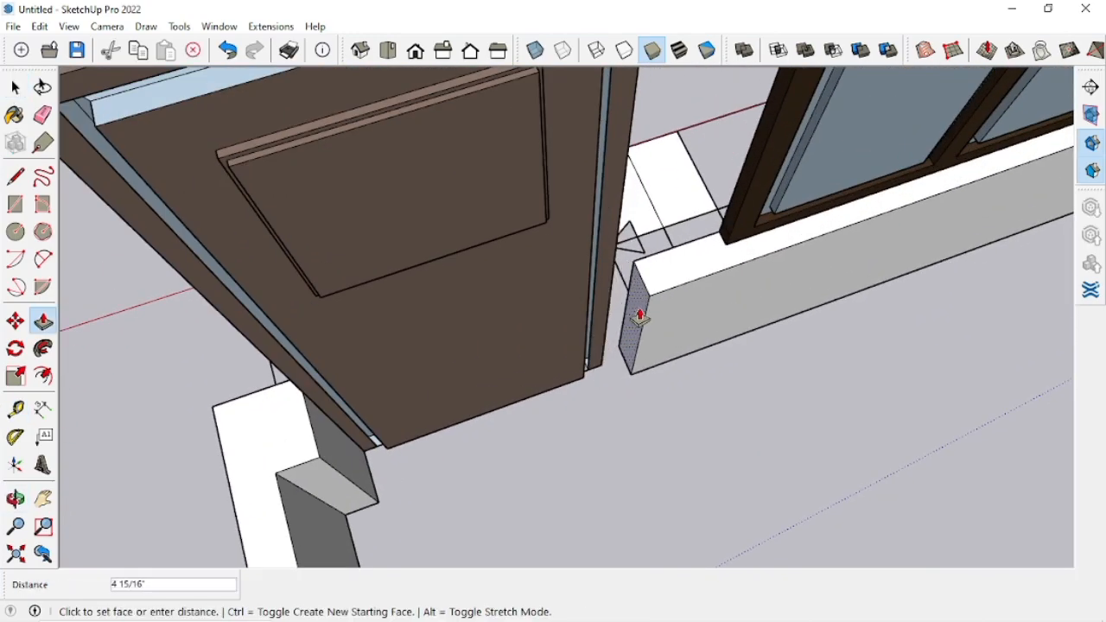
{"action": "scroll", "coordinate": [648, 386], "scroll_direction": "down", "scroll_amount": 2}
{"action": "middle_click_drag", "start_coordinate": [647, 386], "coordinate": [516, 411]}
{"action": "key", "text": "space"}
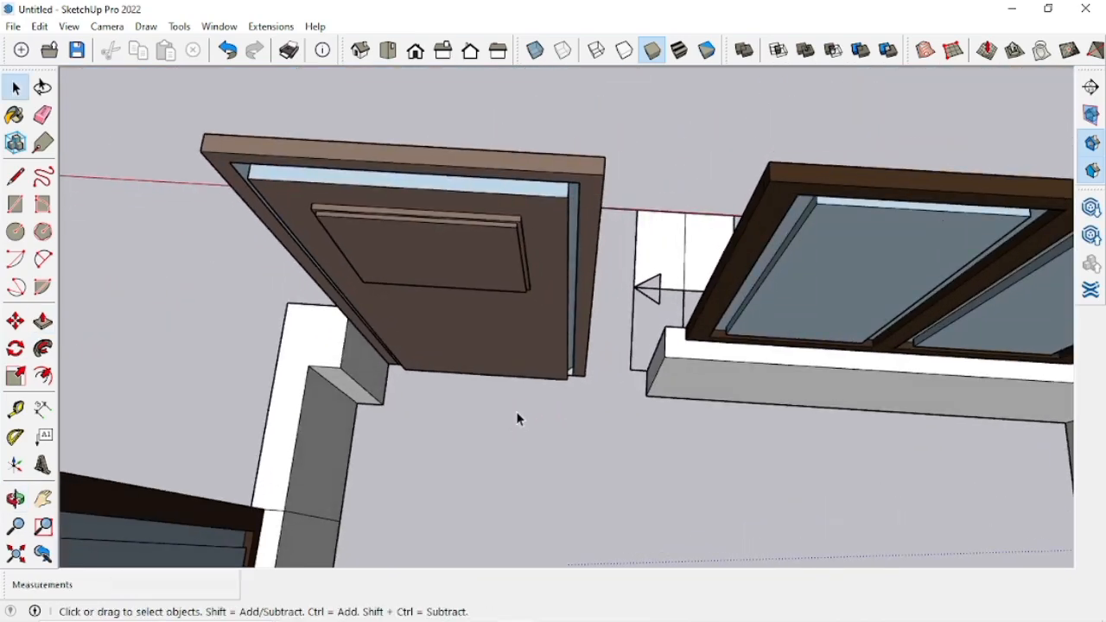
Step: Place a guide line across the entrance opening between the door and the recessed wall's end
{"action": "middle_click_drag", "start_coordinate": [537, 372], "coordinate": [368, 439]}
{"action": "scroll", "coordinate": [421, 412], "scroll_direction": "up", "scroll_amount": 2}
{"action": "key", "text": "t"}
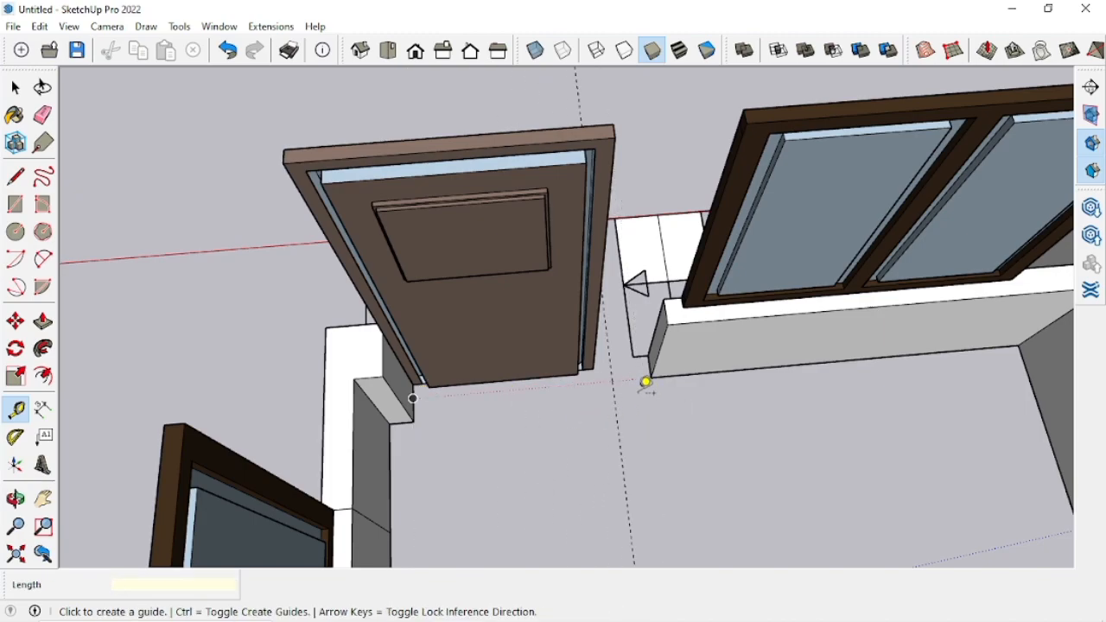
Step: Pull the window wall's end face beside the entrance door out to the guide line
{"action": "key", "text": "p"}
{"action": "scroll", "coordinate": [636, 384], "scroll_direction": "up", "scroll_amount": 3}
{"action": "left_click", "coordinate": [671, 328]}
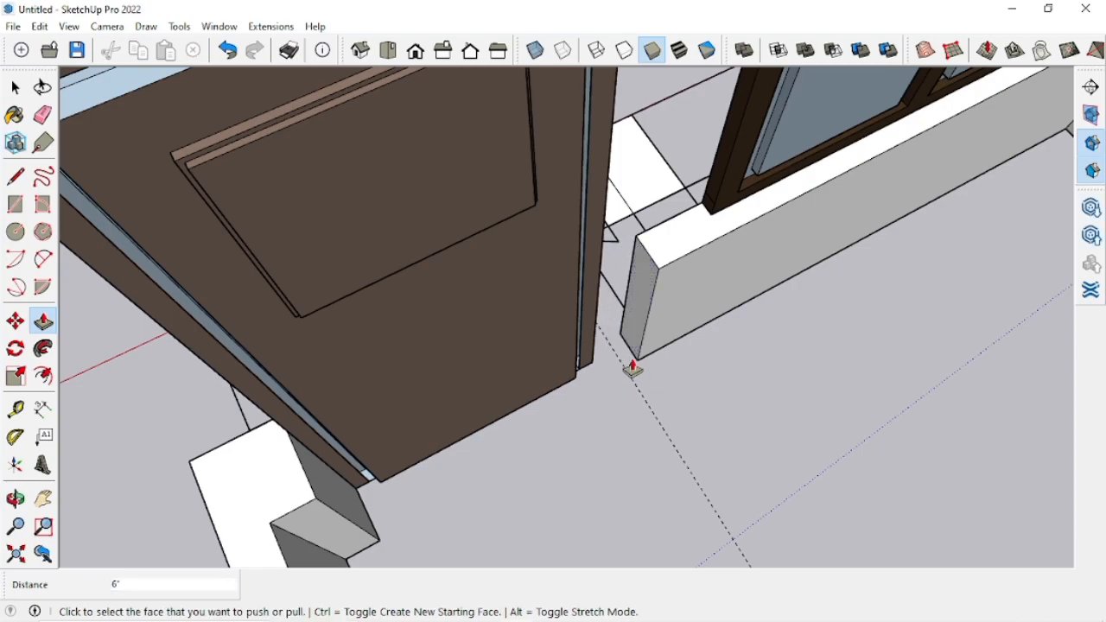
{"action": "middle_click_drag", "start_coordinate": [637, 373], "coordinate": [583, 364]}
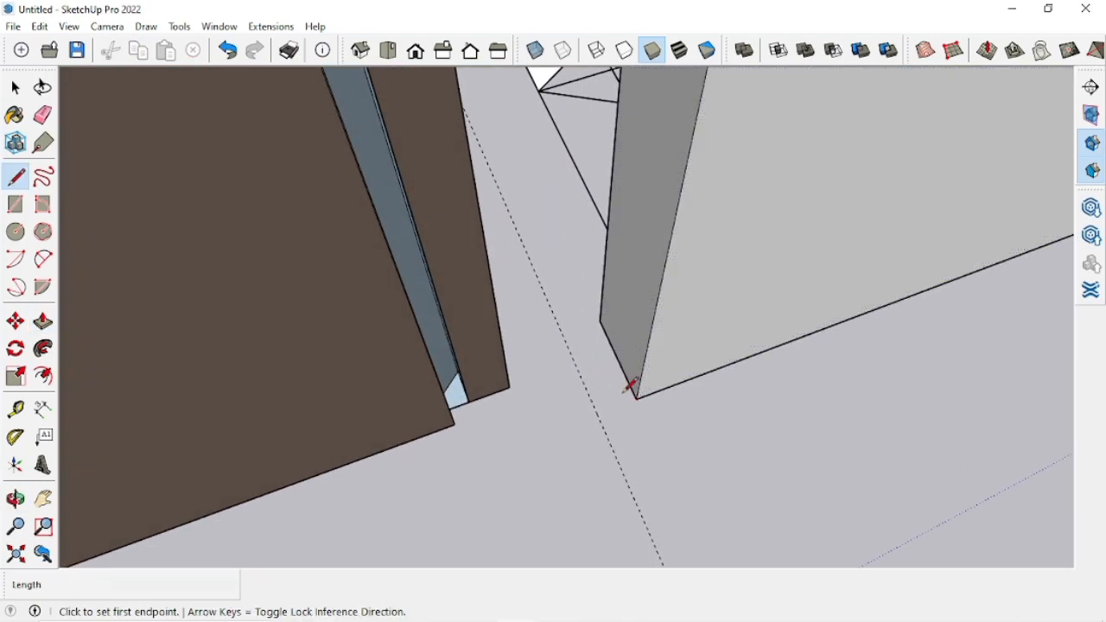
{"action": "key", "text": "p"}
{"action": "left_click", "coordinate": [637, 323]}
{"action": "left_click", "coordinate": [599, 417]}
{"action": "middle_click_drag", "start_coordinate": [599, 417], "coordinate": [655, 410]}
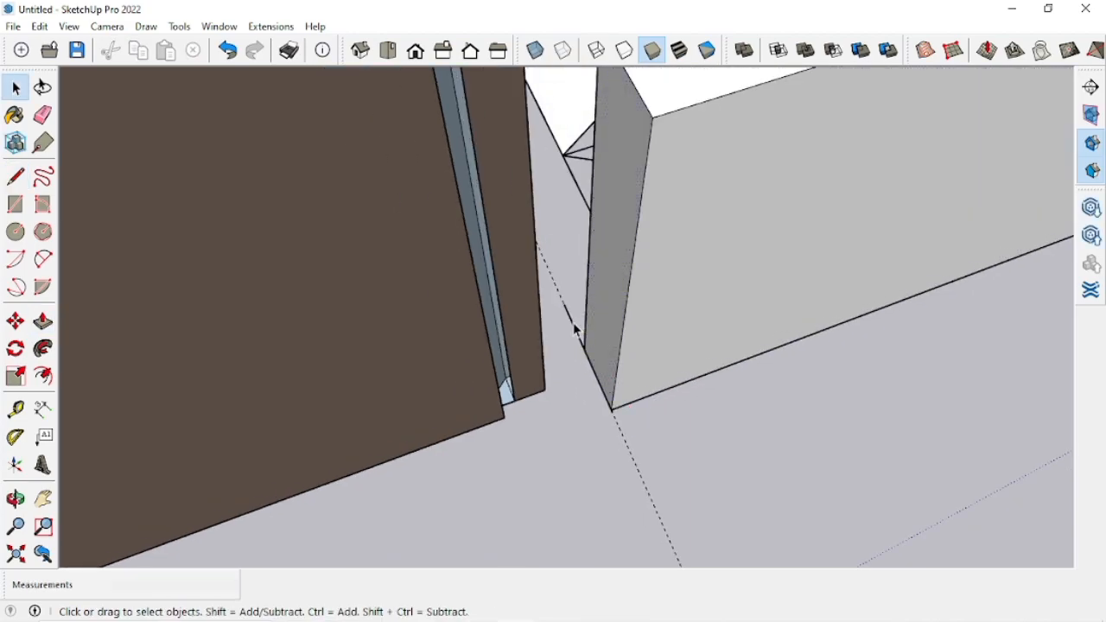
Step: Scale the entrance door's width so that its free side meets the extended wall end
{"action": "middle_click_drag", "start_coordinate": [575, 329], "coordinate": [387, 377]}
{"action": "left_click", "coordinate": [390, 383]}
{"action": "key", "text": "s"}
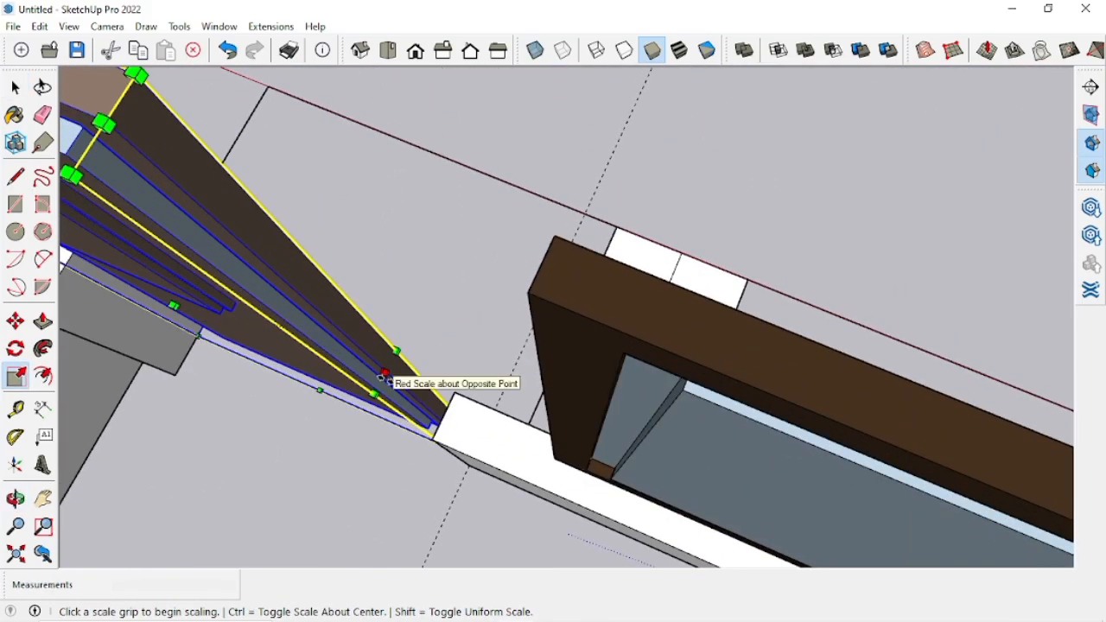
{"action": "left_click", "coordinate": [386, 377]}
{"action": "left_click", "coordinate": [451, 400]}
{"action": "middle_click_drag", "start_coordinate": [563, 338], "coordinate": [629, 423]}
{"action": "scroll", "coordinate": [629, 423], "scroll_direction": "down", "scroll_amount": 5}
{"action": "scroll", "coordinate": [652, 387], "scroll_direction": "up", "scroll_amount": 5}
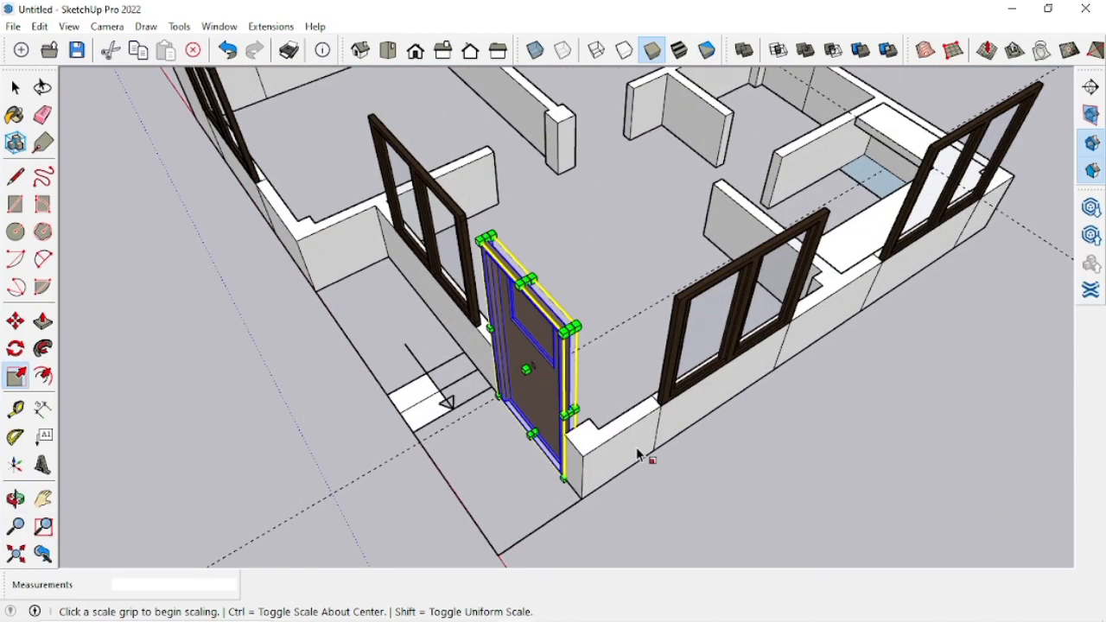
Step: Measure the entrance door's height from its base to its top corner with the Tape Measure
{"action": "middle_click_drag", "start_coordinate": [540, 376], "coordinate": [612, 369]}
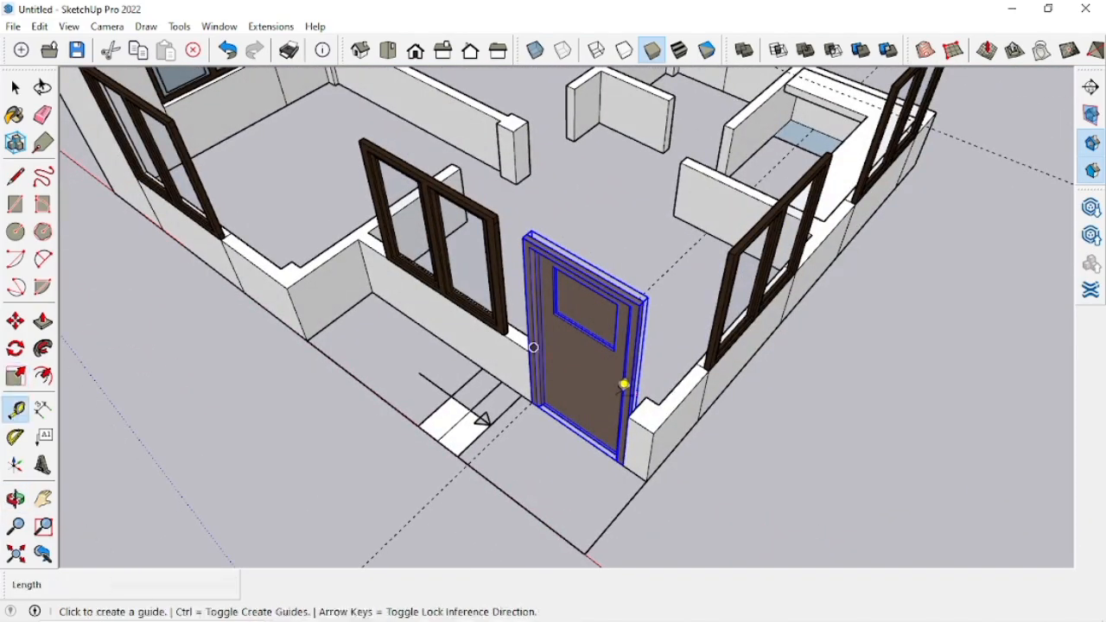
{"action": "scroll", "coordinate": [624, 379], "scroll_direction": "up", "scroll_amount": 5}
{"action": "left_click", "coordinate": [506, 346]}
{"action": "scroll", "coordinate": [507, 345], "scroll_direction": "down", "scroll_amount": 5}
{"action": "scroll", "coordinate": [516, 147], "scroll_direction": "up", "scroll_amount": 4}
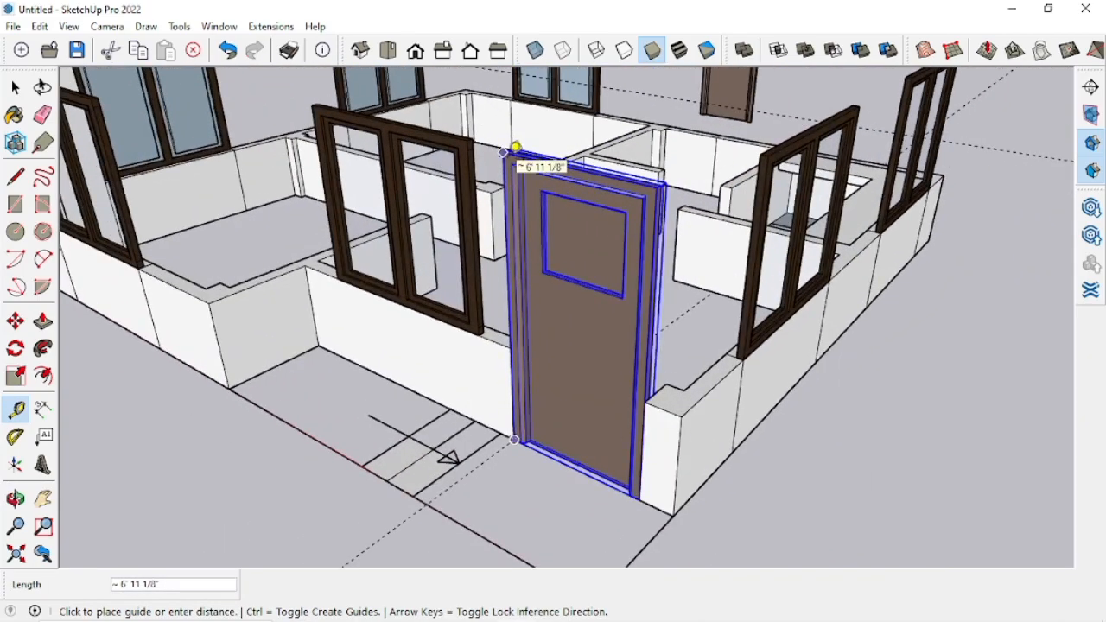
{"action": "scroll", "coordinate": [550, 309], "scroll_direction": "down", "scroll_amount": 1}
{"action": "key", "text": "space"}
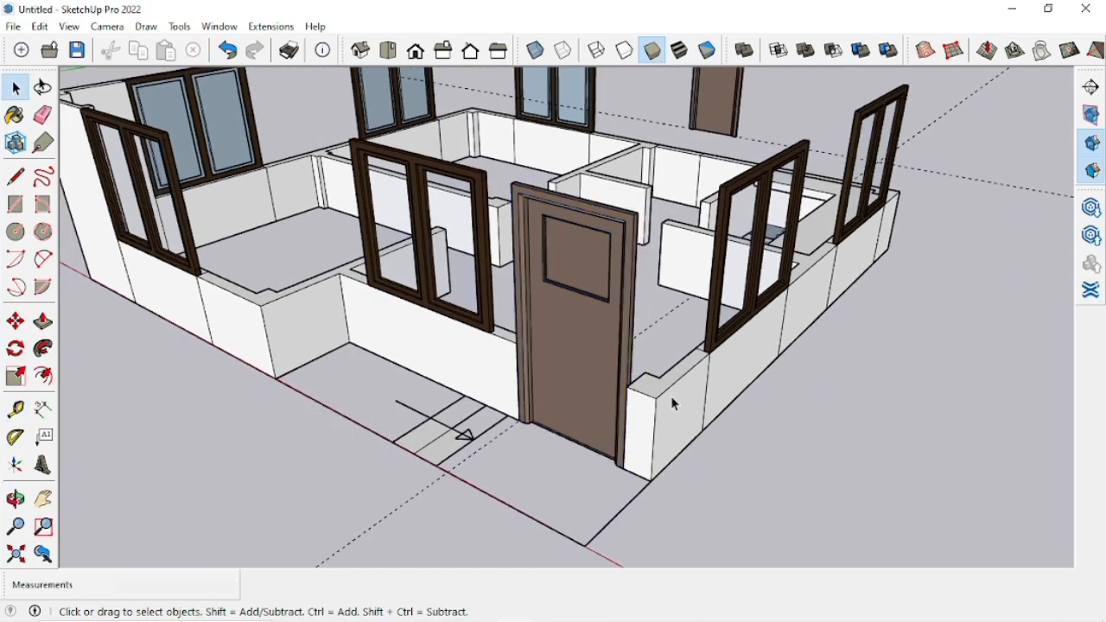
Step: Raise the top of the corner wall beside the entrance door by 4' 6"
{"action": "left_click", "coordinate": [663, 389]}
{"action": "left_click", "coordinate": [649, 249]}
{"action": "middle_click_drag", "start_coordinate": [648, 249], "coordinate": [798, 331]}
{"action": "scroll", "coordinate": [798, 331], "scroll_direction": "up", "scroll_amount": 5}
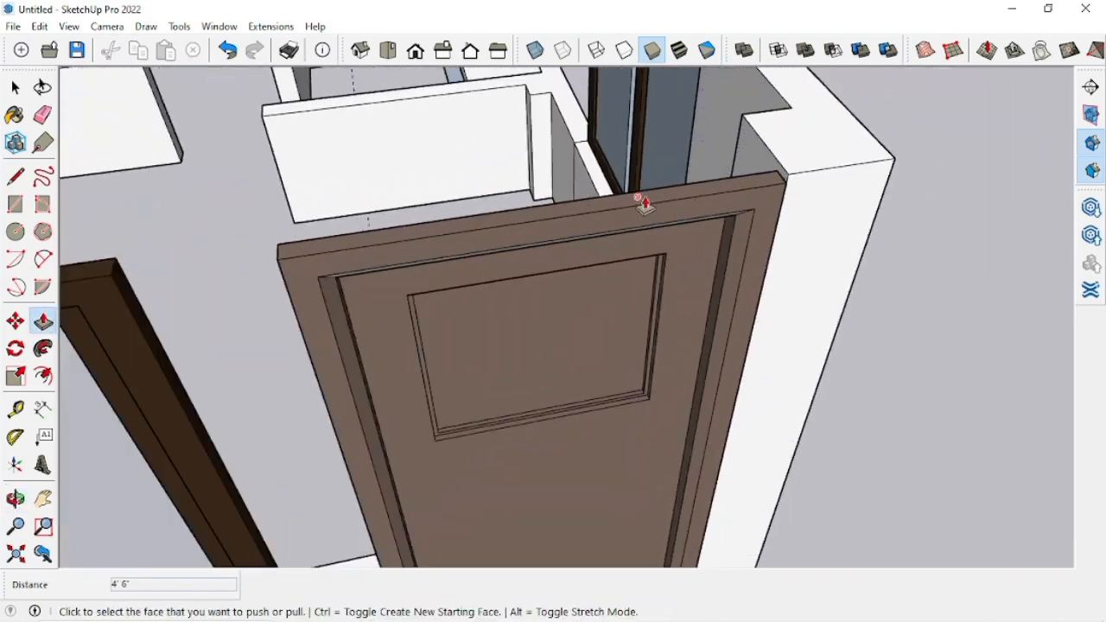
{"action": "scroll", "coordinate": [810, 185], "scroll_direction": "down", "scroll_amount": 3}
Step: Measure the height of the raised corner wall along its outer edge
{"action": "key", "text": "t"}
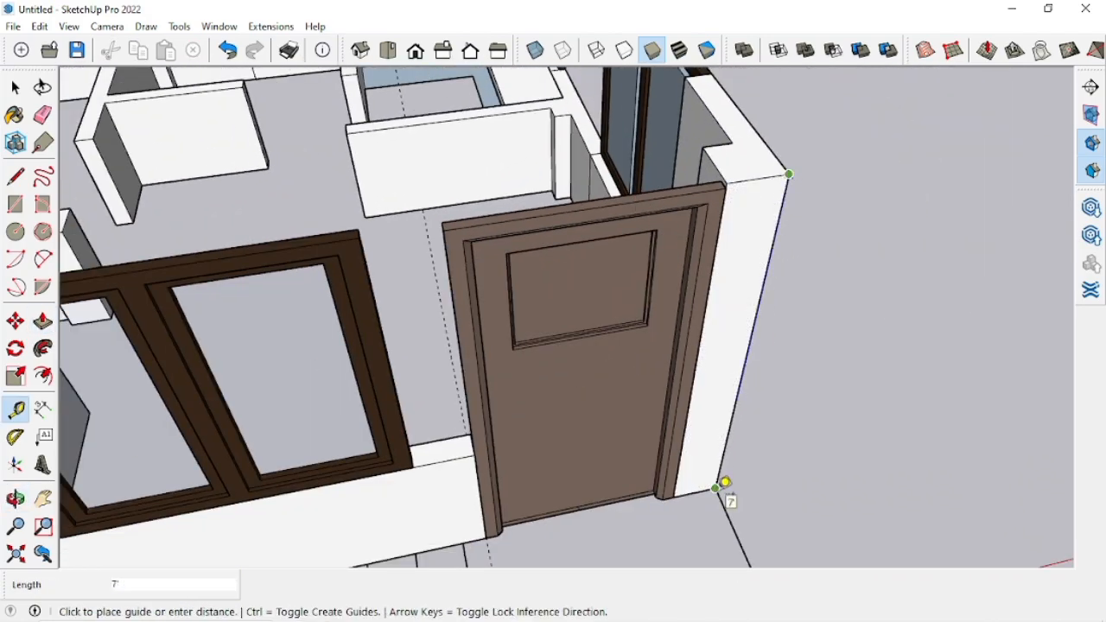
{"action": "middle_click_drag", "start_coordinate": [654, 529], "coordinate": [739, 510]}
{"action": "scroll", "coordinate": [778, 195], "scroll_direction": "up", "scroll_amount": 1}
{"action": "key", "text": "space"}
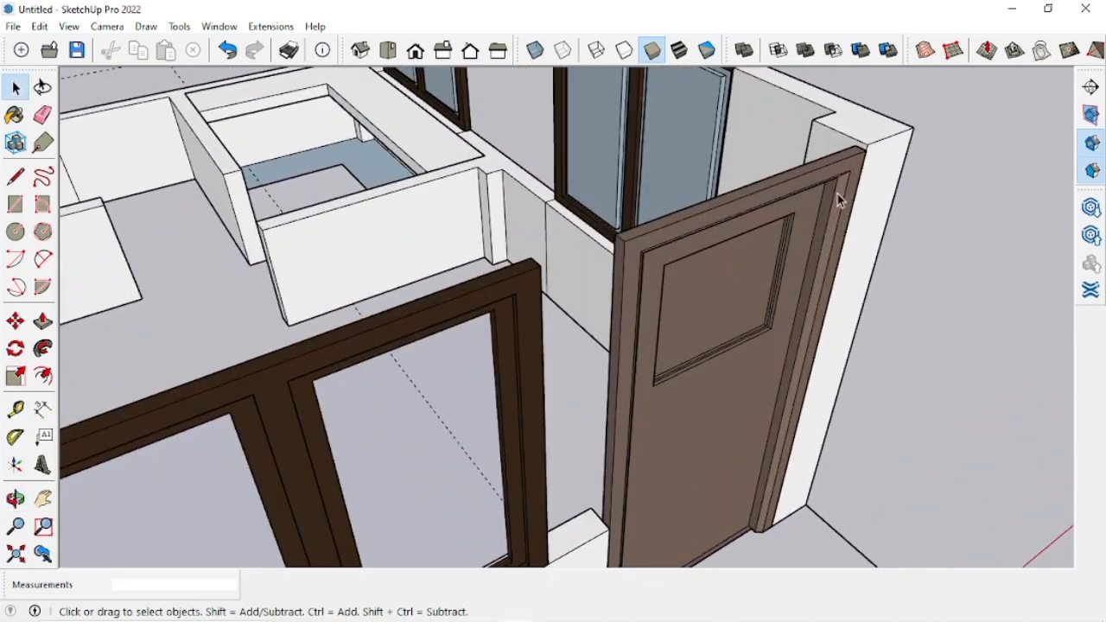
Step: Scale the entrance door vertically from its top so that it matches the raised corner wall's height
{"action": "scroll", "coordinate": [847, 162], "scroll_direction": "up", "scroll_amount": 3}
{"action": "left_click", "coordinate": [849, 159]}
{"action": "key", "text": "s"}
{"action": "scroll", "coordinate": [862, 134], "scroll_direction": "up", "scroll_amount": 2}
{"action": "scroll", "coordinate": [863, 143], "scroll_direction": "down", "scroll_amount": 3}
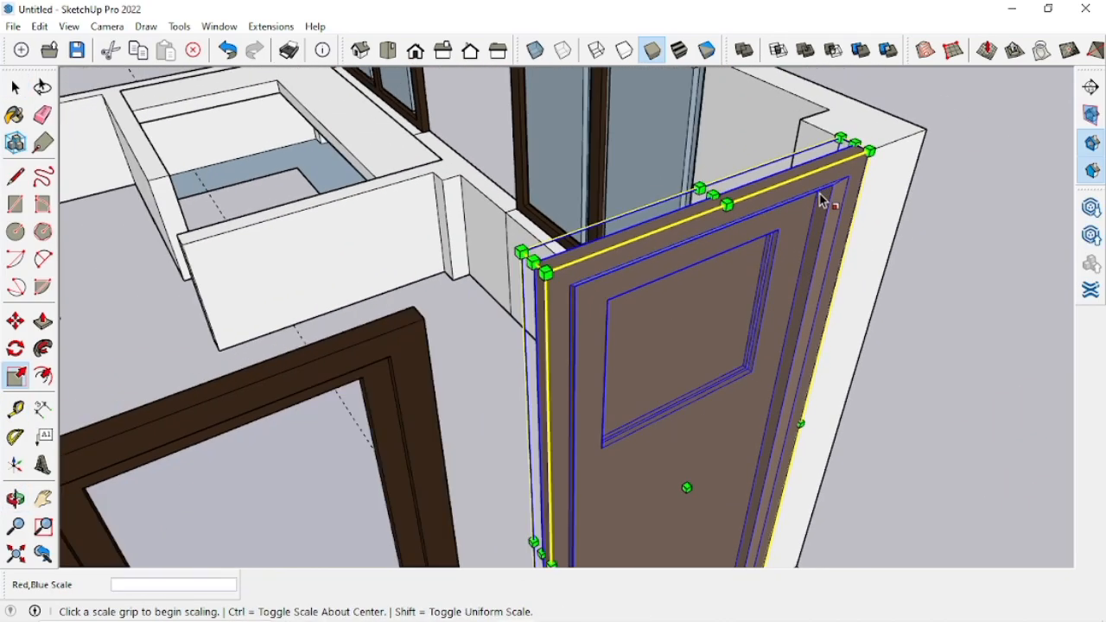
{"action": "key", "text": "space"}
Step: Try to move the freestanding plain door outside the house about 3' by its bottom corner
{"action": "scroll", "coordinate": [924, 302], "scroll_direction": "down", "scroll_amount": 4}
{"action": "left_click", "coordinate": [835, 332]}
{"action": "middle_click_drag", "start_coordinate": [924, 302], "coordinate": [735, 275]}
{"action": "scroll", "coordinate": [702, 349], "scroll_direction": "down", "scroll_amount": 3}
{"action": "left_click", "coordinate": [837, 298]}
{"action": "scroll", "coordinate": [584, 260], "scroll_direction": "up", "scroll_amount": 2}
{"action": "middle_click_drag", "start_coordinate": [584, 260], "coordinate": [536, 374]}
{"action": "scroll", "coordinate": [724, 254], "scroll_direction": "down", "scroll_amount": 3}
{"action": "middle_click_drag", "start_coordinate": [725, 254], "coordinate": [840, 237]}
{"action": "scroll", "coordinate": [736, 199], "scroll_direction": "up", "scroll_amount": 5}
{"action": "left_click", "coordinate": [736, 201]}
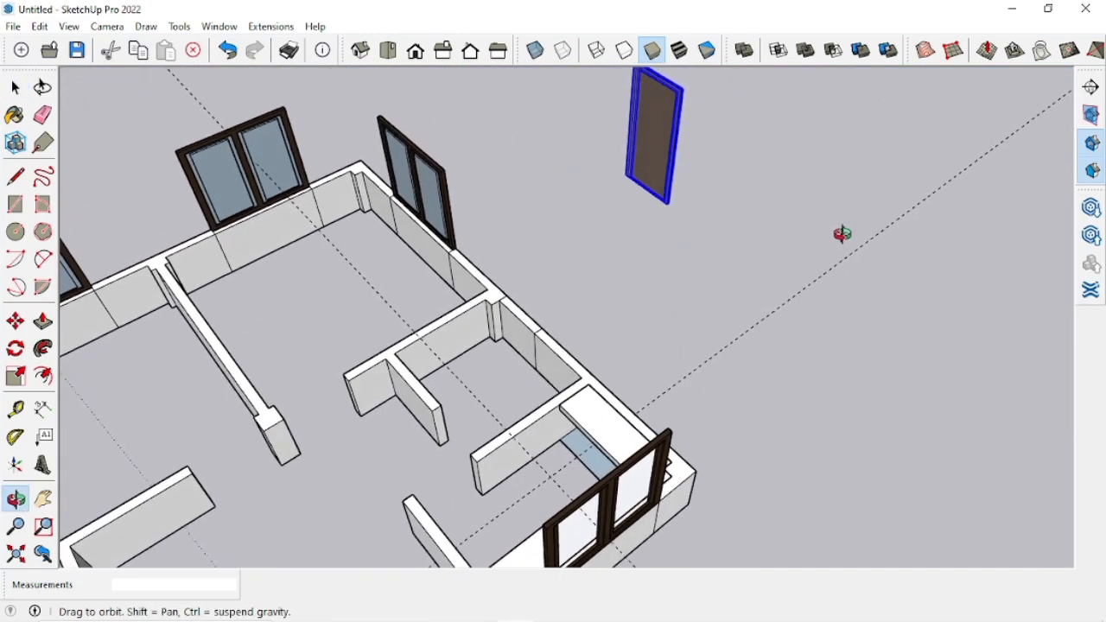
{"action": "key", "text": "m"}
{"action": "scroll", "coordinate": [686, 207], "scroll_direction": "up", "scroll_amount": 3}
{"action": "middle_click_drag", "start_coordinate": [686, 208], "coordinate": [827, 274]}
{"action": "scroll", "coordinate": [812, 414], "scroll_direction": "up", "scroll_amount": 4}
{"action": "middle_click_drag", "start_coordinate": [812, 413], "coordinate": [843, 336]}
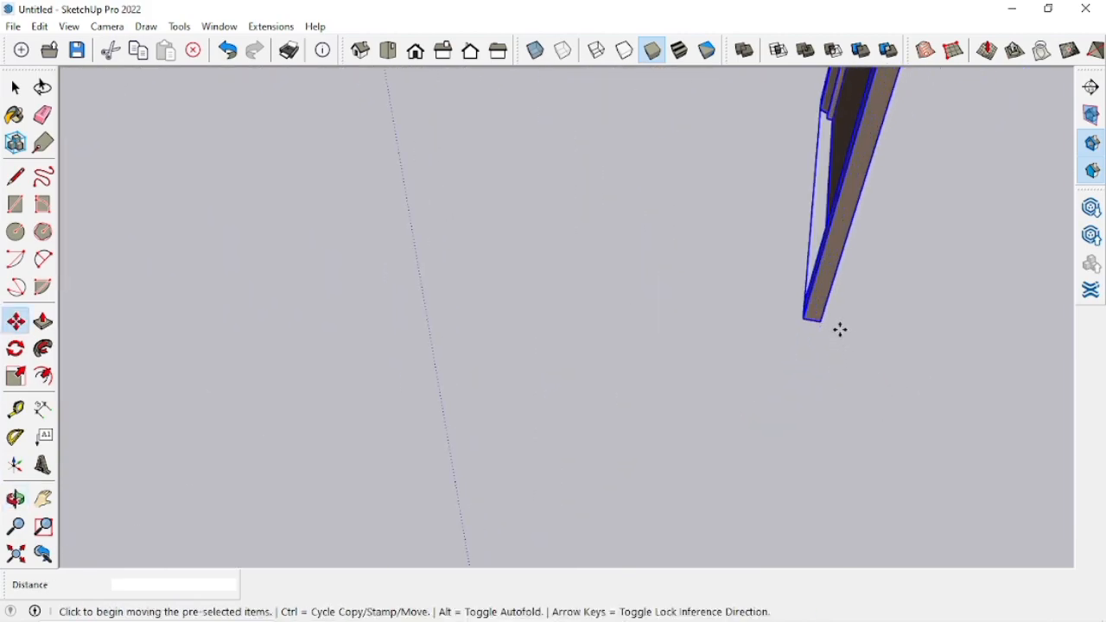
{"action": "left_click", "coordinate": [824, 323]}
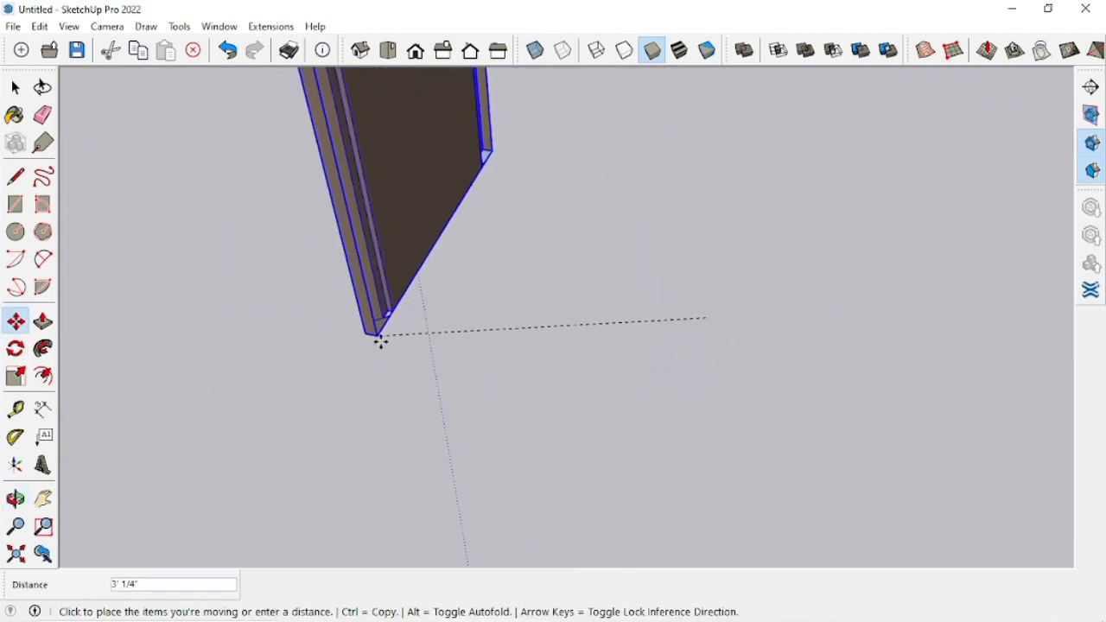
{"action": "left_click", "coordinate": [410, 366]}
{"action": "middle_click_drag", "start_coordinate": [484, 360], "coordinate": [976, 371]}
{"action": "scroll", "coordinate": [361, 325], "scroll_direction": "down", "scroll_amount": 4}
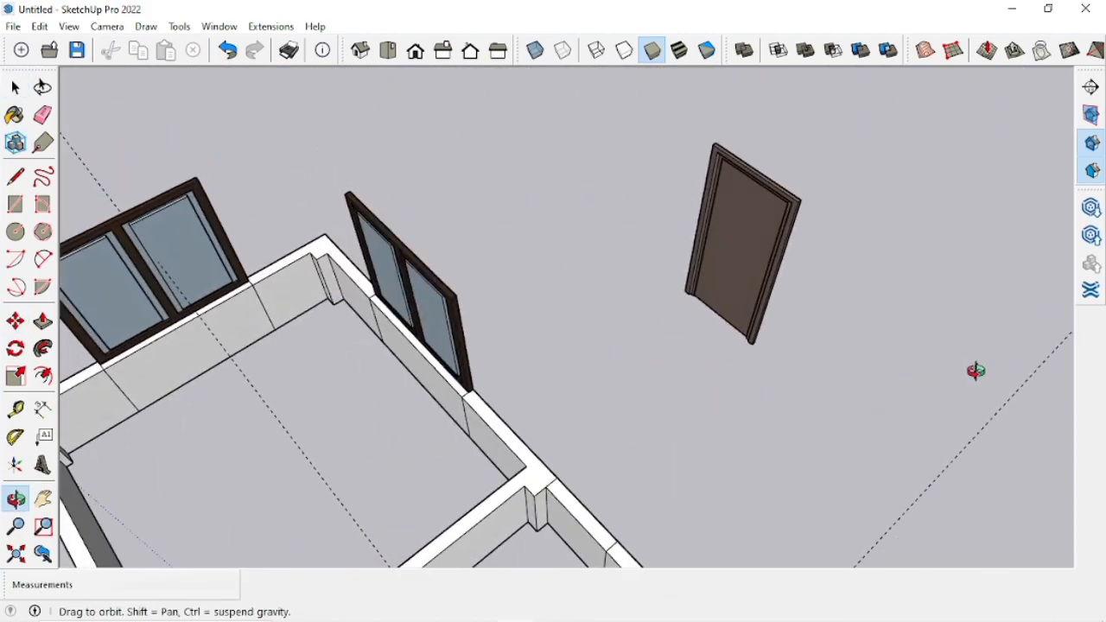
Step: Move the plain door by its bottom corner into the interior room opening, flush against the short wall end near the kitchen
{"action": "scroll", "coordinate": [758, 244], "scroll_direction": "up", "scroll_amount": 4}
{"action": "middle_click_drag", "start_coordinate": [758, 244], "coordinate": [393, 248]}
{"action": "scroll", "coordinate": [730, 127], "scroll_direction": "down", "scroll_amount": 4}
{"action": "key", "text": "space"}
{"action": "left_click", "coordinate": [625, 294]}
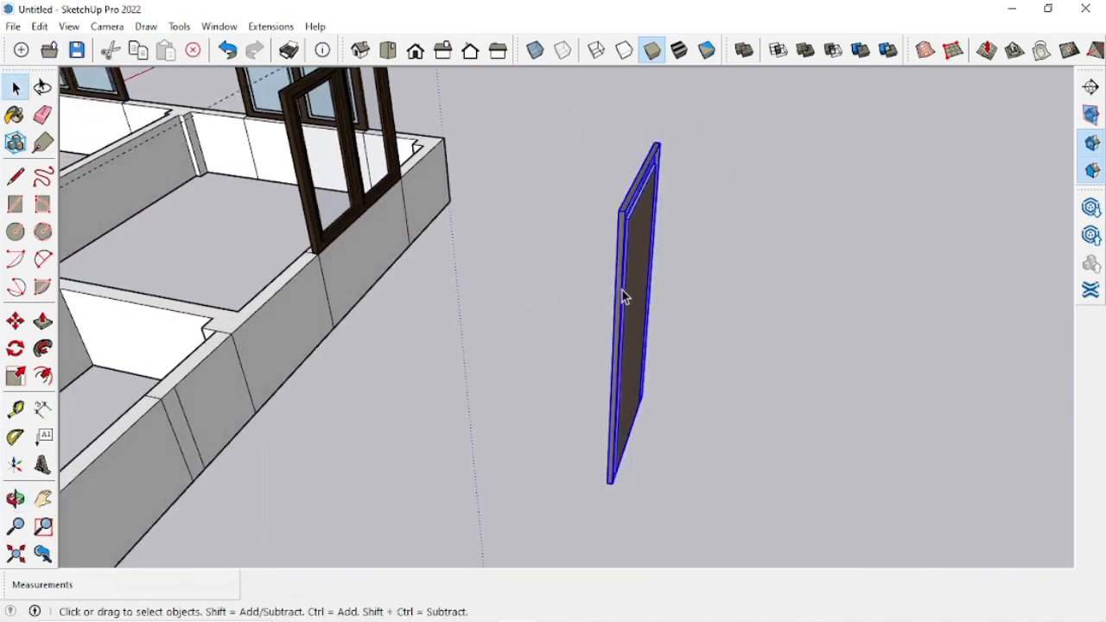
{"action": "key", "text": "m"}
{"action": "scroll", "coordinate": [640, 501], "scroll_direction": "up", "scroll_amount": 4}
{"action": "middle_click_drag", "start_coordinate": [640, 501], "coordinate": [544, 505]}
{"action": "left_click", "coordinate": [600, 442]}
{"action": "scroll", "coordinate": [704, 425], "scroll_direction": "down", "scroll_amount": 5}
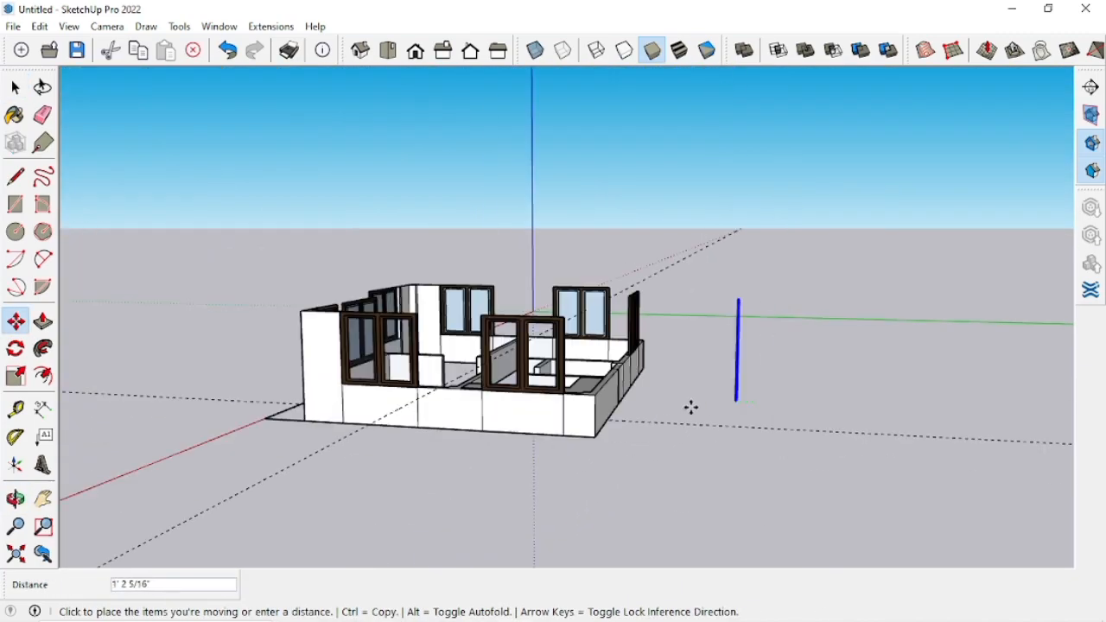
{"action": "middle_click_drag", "start_coordinate": [735, 407], "coordinate": [666, 519]}
{"action": "scroll", "coordinate": [516, 406], "scroll_direction": "up", "scroll_amount": 4}
{"action": "scroll", "coordinate": [515, 399], "scroll_direction": "up", "scroll_amount": 6}
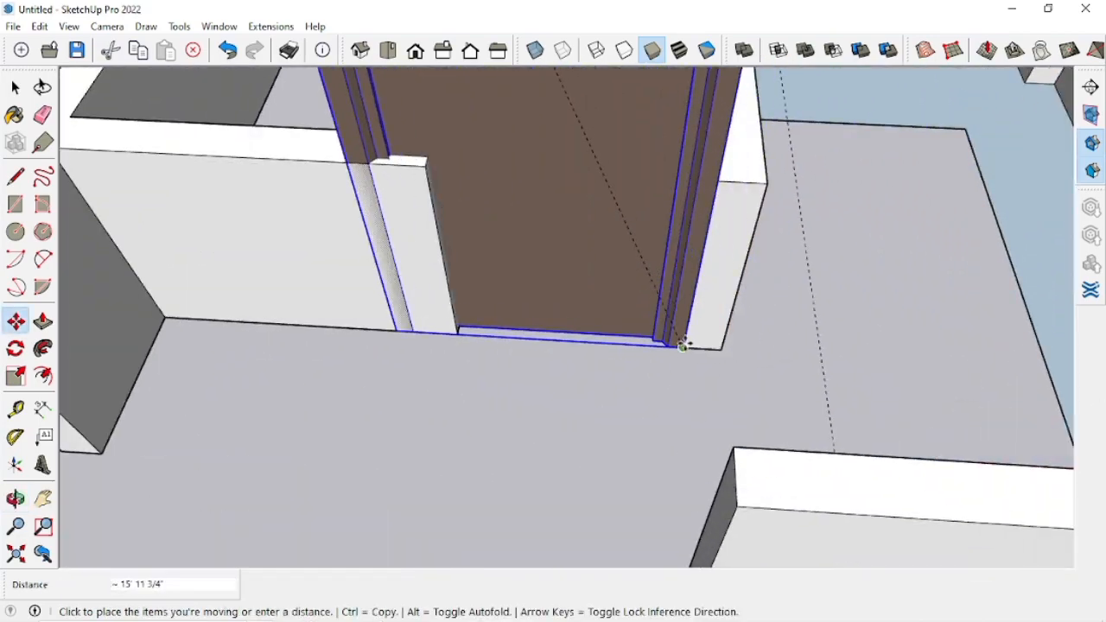
{"action": "scroll", "coordinate": [757, 329], "scroll_direction": "down", "scroll_amount": 3}
{"action": "middle_click_drag", "start_coordinate": [676, 368], "coordinate": [804, 424]}
{"action": "scroll", "coordinate": [596, 306], "scroll_direction": "up", "scroll_amount": 2}
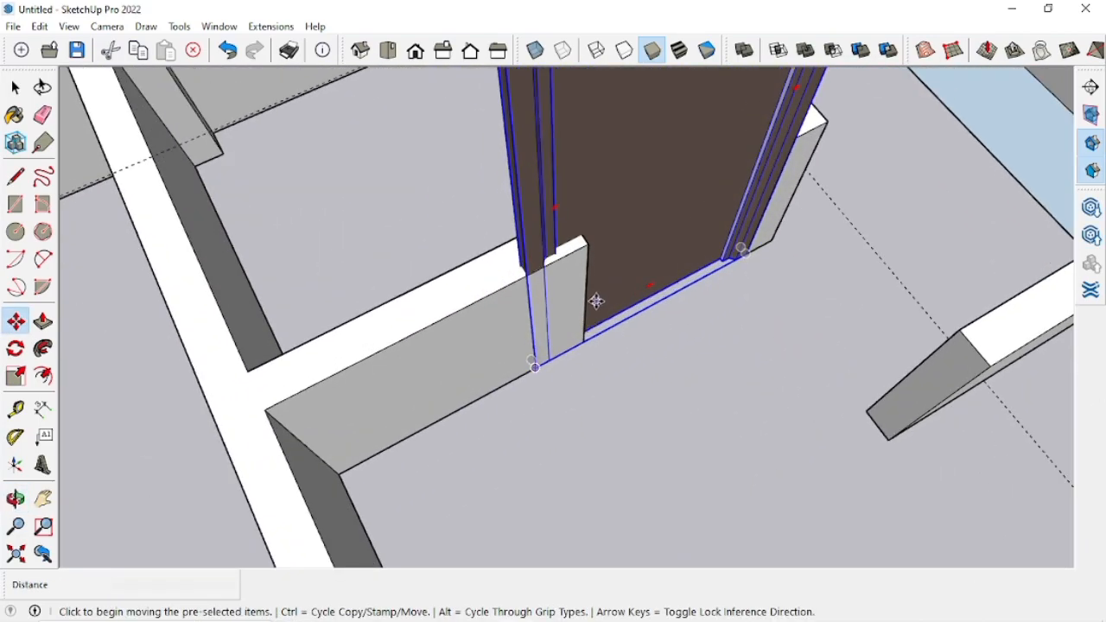
Step: Scale the plain door's width down so that its overlapping side ends at the partition wall's end
{"action": "key", "text": "s"}
{"action": "scroll", "coordinate": [528, 220], "scroll_direction": "up", "scroll_amount": 4}
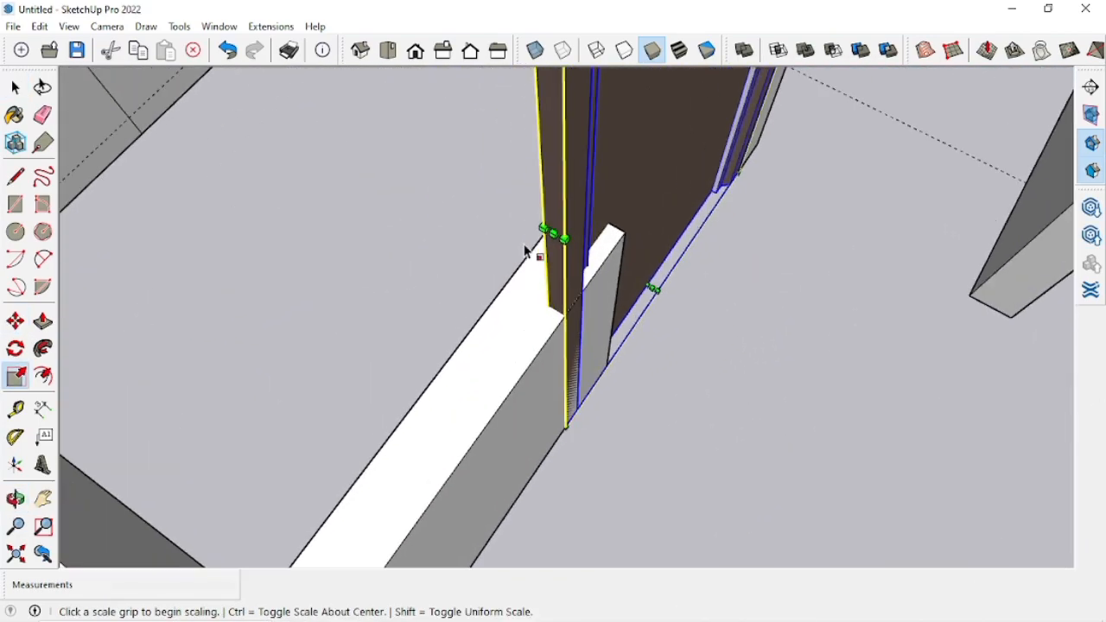
{"action": "left_click", "coordinate": [567, 225]}
{"action": "left_click", "coordinate": [668, 232]}
{"action": "key", "text": "space"}
{"action": "scroll", "coordinate": [691, 268], "scroll_direction": "down", "scroll_amount": 2}
{"action": "middle_click_drag", "start_coordinate": [797, 294], "coordinate": [658, 338]}
Step: Raise the connected partition wall run beside the plain interior door to 7' high
{"action": "scroll", "coordinate": [551, 306], "scroll_direction": "down", "scroll_amount": 4}
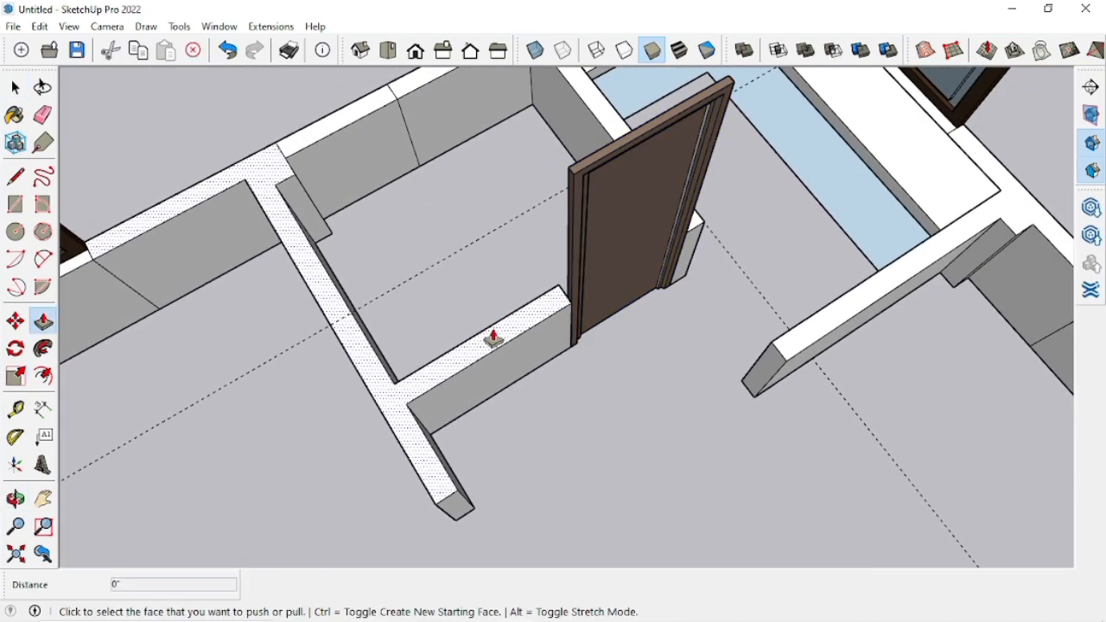
{"action": "left_click", "coordinate": [493, 339]}
{"action": "left_click", "coordinate": [474, 186]}
{"action": "key", "text": "space"}
Step: Scale the plain interior door vertically from its top edge to match the raised partition wall
{"action": "middle_click_drag", "start_coordinate": [475, 185], "coordinate": [328, 223]}
{"action": "scroll", "coordinate": [593, 174], "scroll_direction": "up", "scroll_amount": 5}
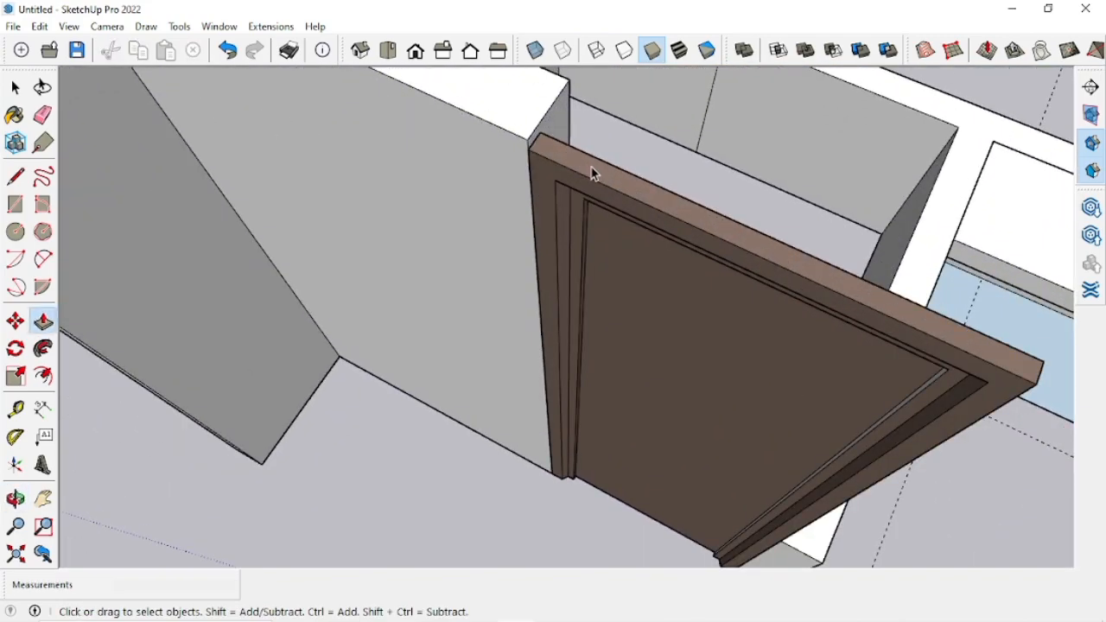
{"action": "scroll", "coordinate": [553, 164], "scroll_direction": "up", "scroll_amount": 2}
{"action": "key", "text": "s"}
{"action": "left_click", "coordinate": [529, 142]}
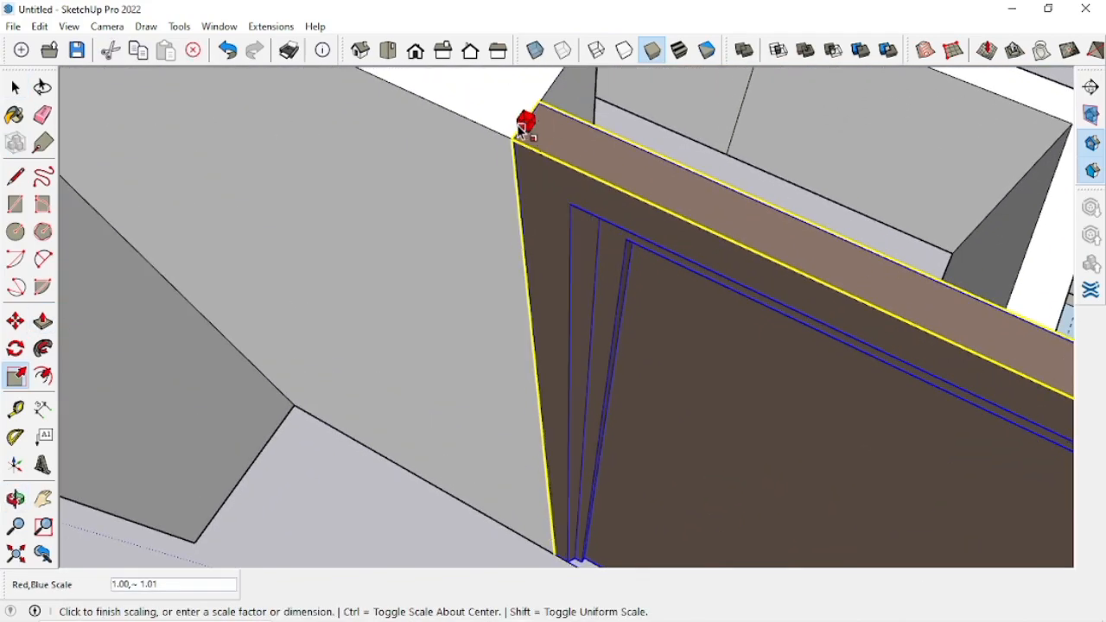
{"action": "left_click", "coordinate": [524, 126]}
{"action": "scroll", "coordinate": [580, 198], "scroll_direction": "down", "scroll_amount": 5}
{"action": "key", "text": "space"}
Step: Copy the plain interior door to the floor in front of it and rotate the copy a quarter turn
{"action": "scroll", "coordinate": [657, 315], "scroll_direction": "down", "scroll_amount": 5}
{"action": "scroll", "coordinate": [648, 309], "scroll_direction": "up", "scroll_amount": 3}
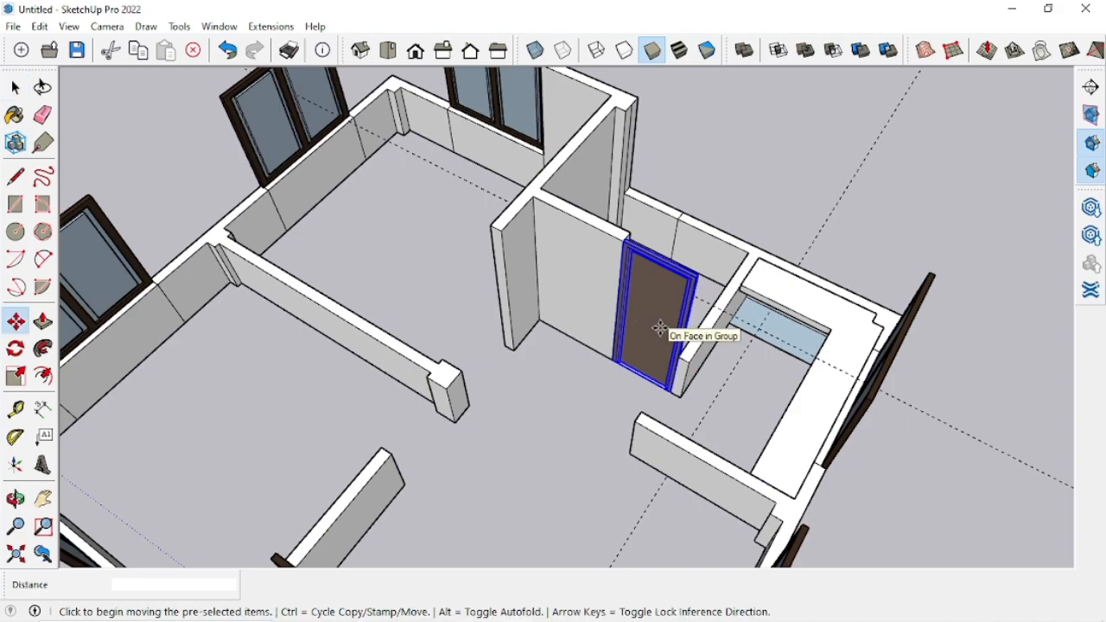
{"action": "left_click", "coordinate": [595, 424]}
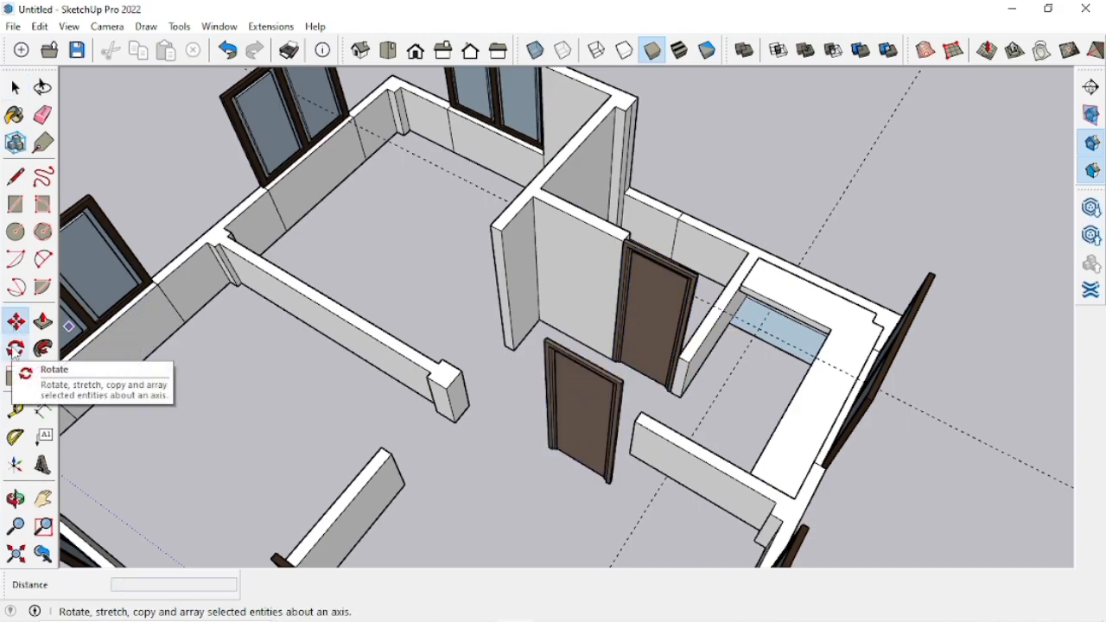
{"action": "left_click", "coordinate": [501, 473]}
{"action": "left_click", "coordinate": [393, 271]}
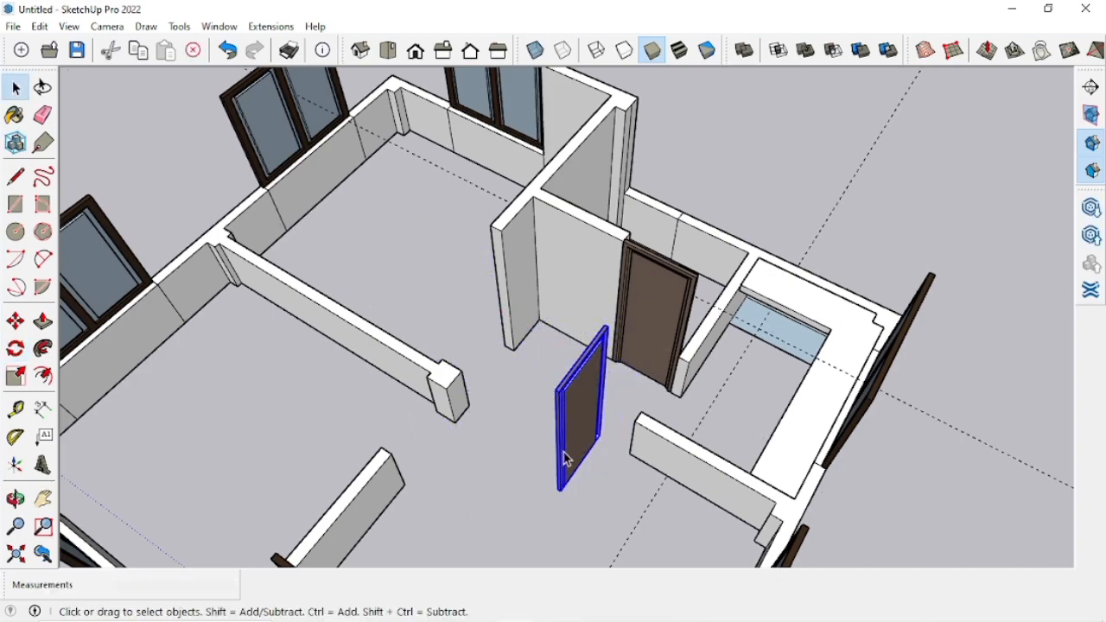
Step: Move the rotated door copy by its bottom corner into the kitchen opening, against the end of the low kitchen wall
{"action": "scroll", "coordinate": [830, 463], "scroll_direction": "up", "scroll_amount": 6}
{"action": "key", "text": "m"}
{"action": "left_click", "coordinate": [707, 403]}
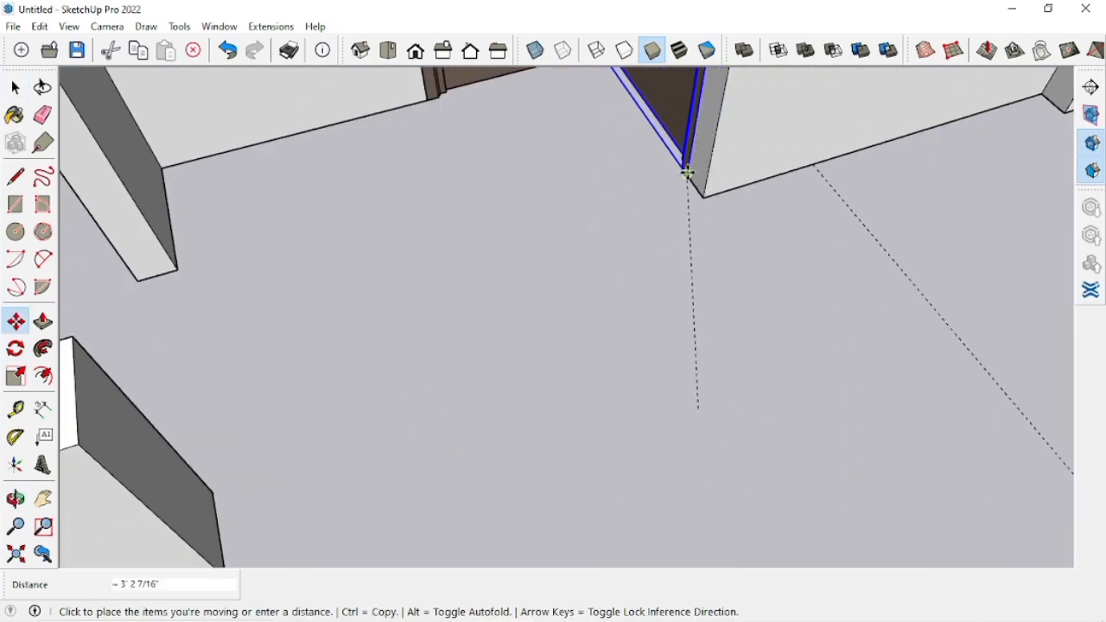
{"action": "left_click", "coordinate": [687, 172]}
{"action": "scroll", "coordinate": [697, 268], "scroll_direction": "down", "scroll_amount": 4}
{"action": "middle_click_drag", "start_coordinate": [697, 277], "coordinate": [614, 328]}
{"action": "scroll", "coordinate": [805, 162], "scroll_direction": "down", "scroll_amount": 2}
{"action": "scroll", "coordinate": [812, 134], "scroll_direction": "up", "scroll_amount": 5}
{"action": "middle_click_drag", "start_coordinate": [811, 138], "coordinate": [707, 268]}
{"action": "middle_click_drag", "start_coordinate": [703, 335], "coordinate": [527, 234]}
{"action": "scroll", "coordinate": [674, 302], "scroll_direction": "down", "scroll_amount": 3}
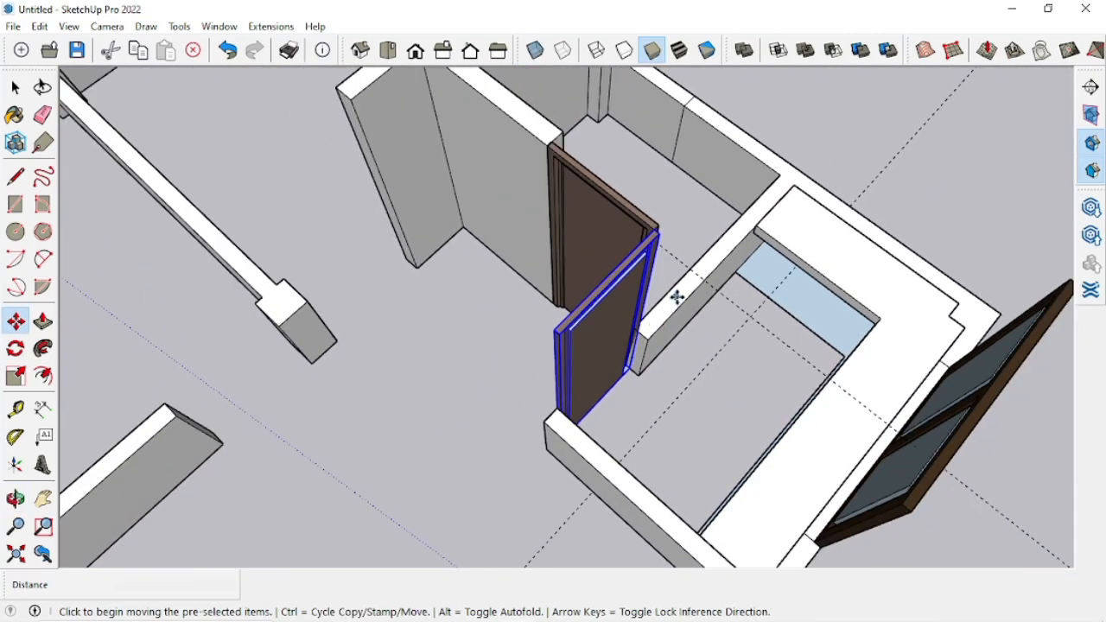
Step: Raise the wall run between the kitchen door and the outer wall by 4.5'
{"action": "middle_click_drag", "start_coordinate": [679, 299], "coordinate": [579, 332]}
{"action": "scroll", "coordinate": [654, 346], "scroll_direction": "up", "scroll_amount": 4}
{"action": "key", "text": "Escape"}
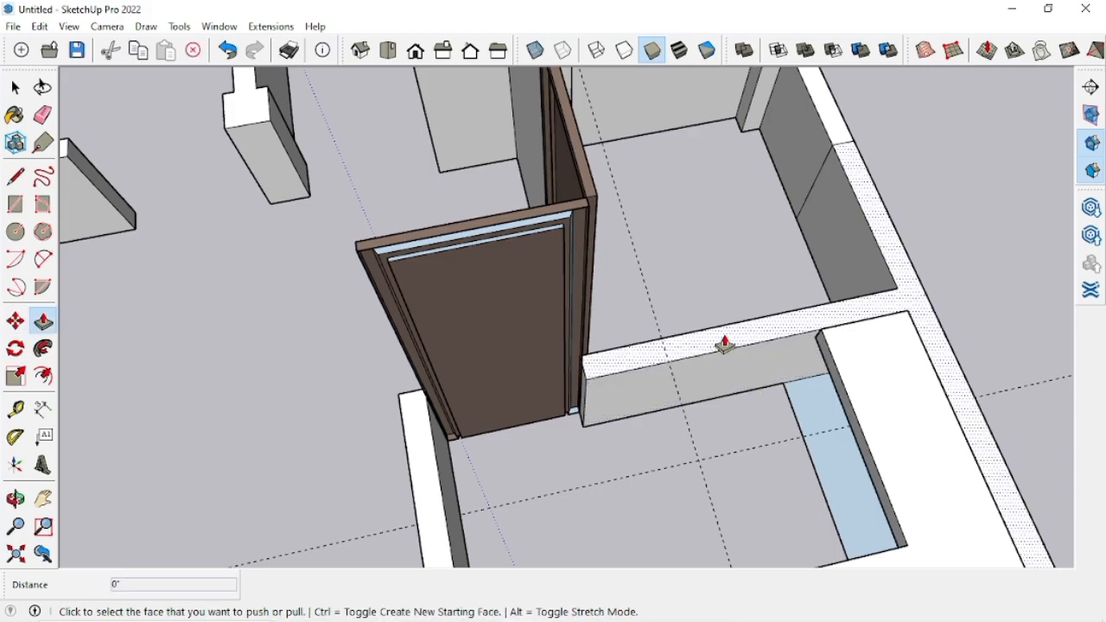
{"action": "left_click", "coordinate": [725, 345]}
{"action": "type", "text": "4.5"}
{"action": "key", "text": "Return"}
Step: Push the wall section between the long partition and the first interior door down 7' to the floor
{"action": "middle_click_drag", "start_coordinate": [756, 193], "coordinate": [625, 390]}
{"action": "scroll", "coordinate": [580, 257], "scroll_direction": "up", "scroll_amount": 3}
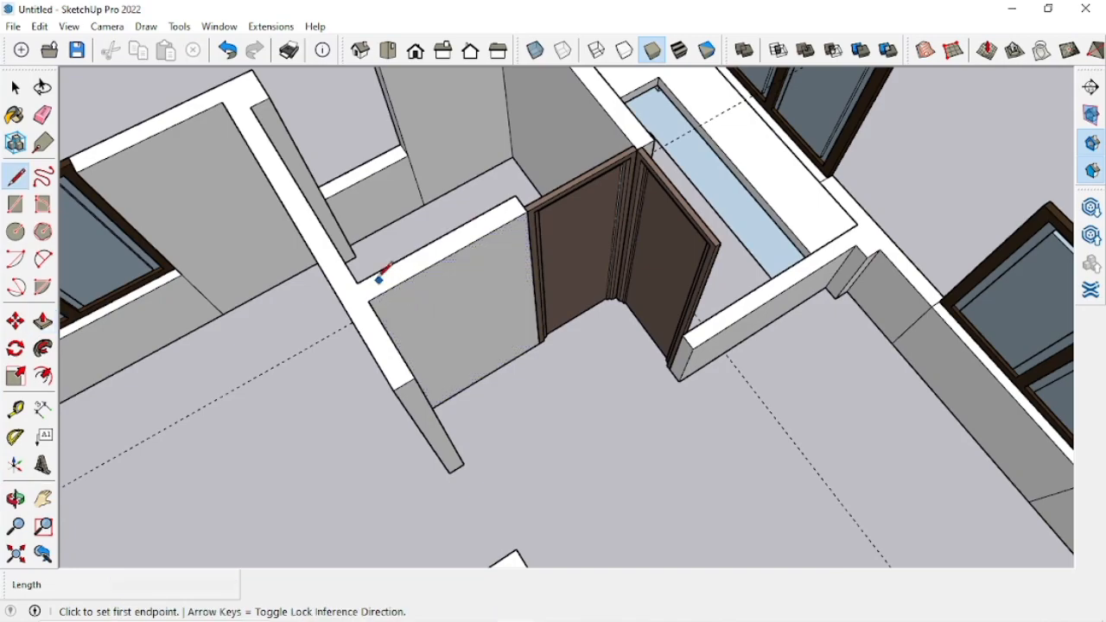
{"action": "key", "text": "p"}
{"action": "left_click", "coordinate": [424, 264]}
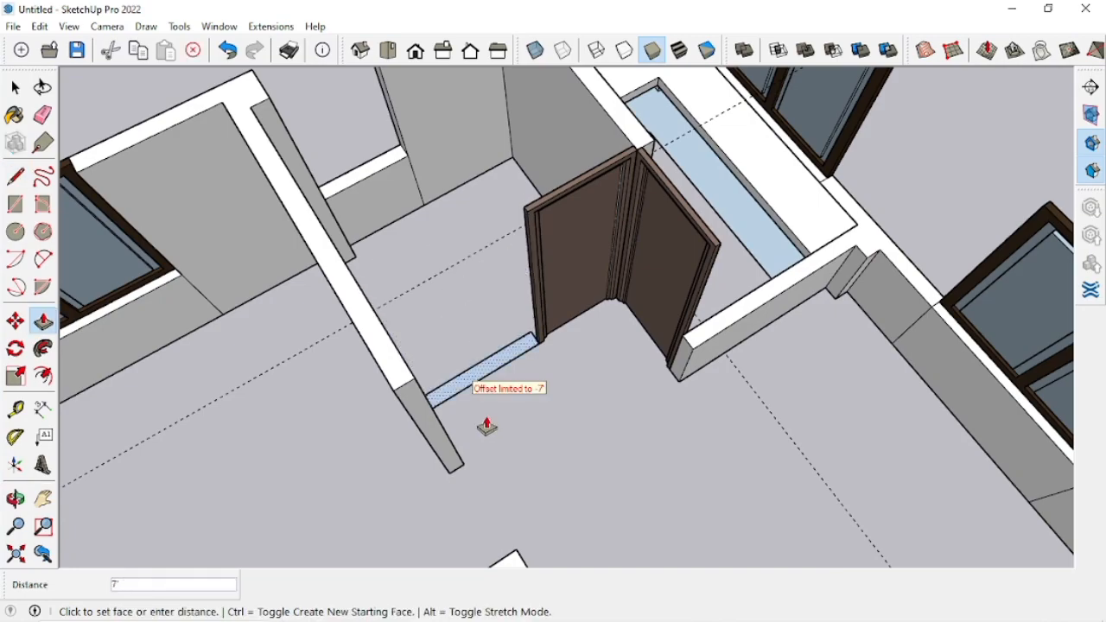
Step: Move the first interior door along its opening by its bottom corner until it sits flush against the long partition, and deselect it
{"action": "middle_click_drag", "start_coordinate": [577, 320], "coordinate": [410, 326]}
{"action": "left_click", "coordinate": [569, 287]}
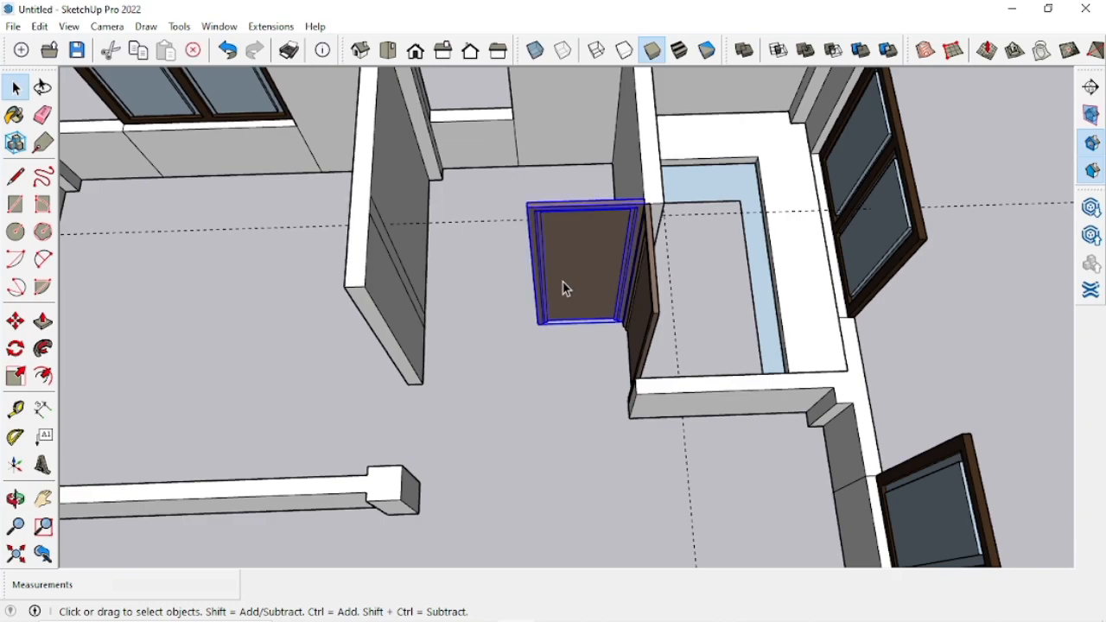
{"action": "key", "text": "m"}
{"action": "scroll", "coordinate": [531, 326], "scroll_direction": "up", "scroll_amount": 10}
{"action": "left_click", "coordinate": [526, 329]}
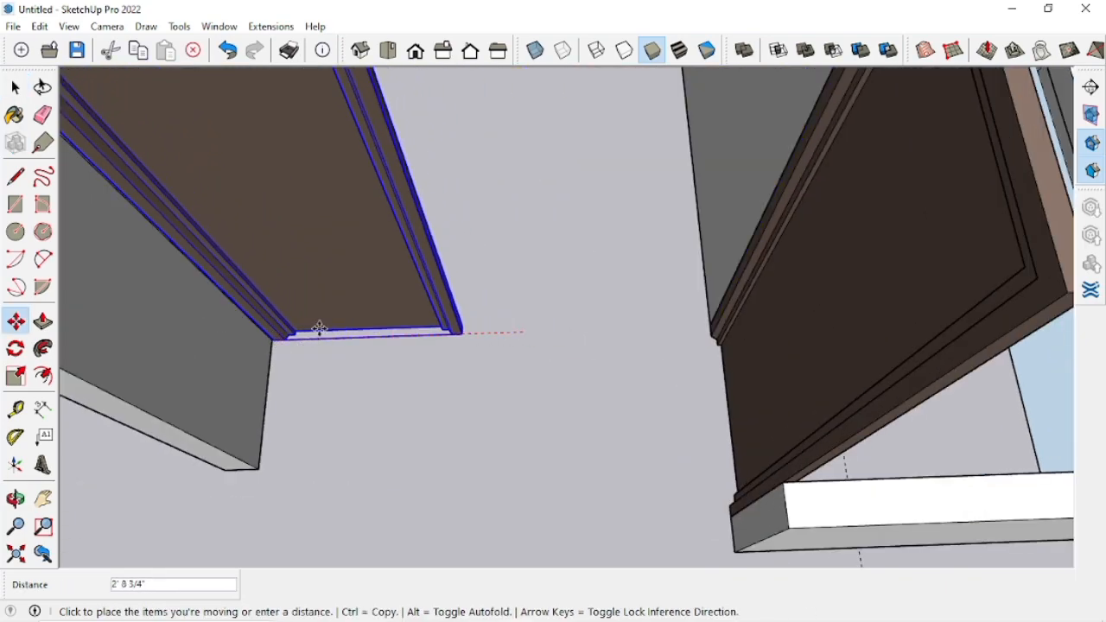
{"action": "middle_click_drag", "start_coordinate": [317, 331], "coordinate": [345, 259]}
{"action": "scroll", "coordinate": [235, 363], "scroll_direction": "up", "scroll_amount": 4}
{"action": "left_click", "coordinate": [240, 447]}
{"action": "scroll", "coordinate": [343, 412], "scroll_direction": "down", "scroll_amount": 3}
{"action": "scroll", "coordinate": [344, 412], "scroll_direction": "down", "scroll_amount": 3}
{"action": "middle_click_drag", "start_coordinate": [345, 413], "coordinate": [503, 479]}
{"action": "key", "text": "ctrl+t"}
{"action": "middle_click_drag", "start_coordinate": [568, 403], "coordinate": [540, 457]}
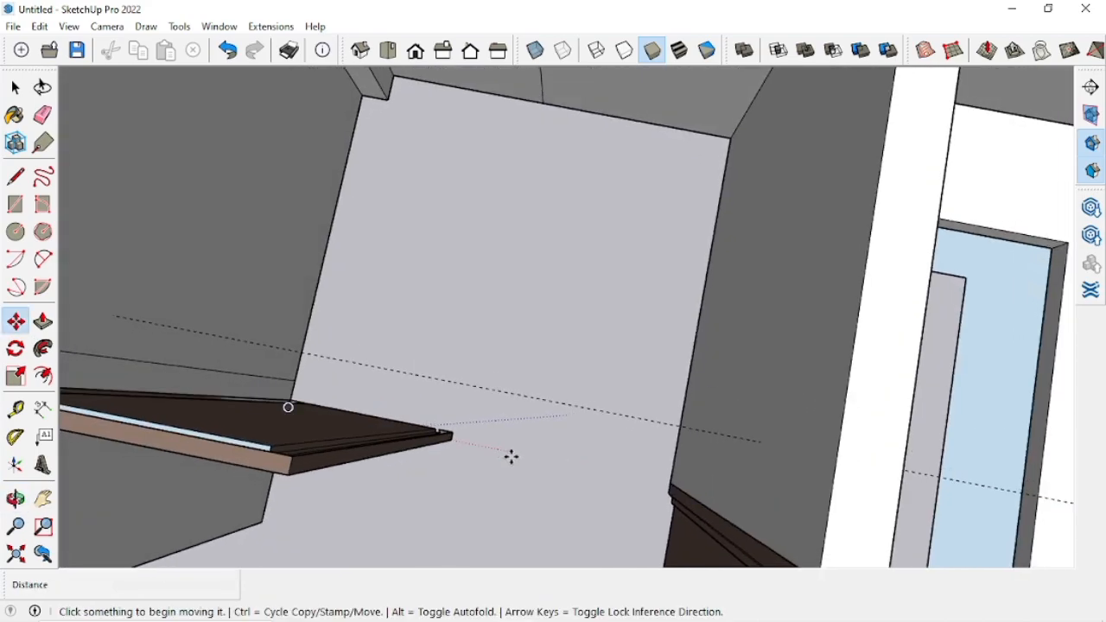
Step: Delete the leftover edges on the floor between the first interior door and the kitchen door
{"action": "left_click", "coordinate": [675, 455]}
{"action": "middle_click_drag", "start_coordinate": [678, 448], "coordinate": [612, 346]}
{"action": "key", "text": "space"}
{"action": "left_click", "coordinate": [612, 346]}
{"action": "key", "text": "Delete"}
{"action": "left_click", "coordinate": [596, 494]}
{"action": "key", "text": "Delete"}
{"action": "scroll", "coordinate": [594, 484], "scroll_direction": "down", "scroll_amount": 2}
{"action": "scroll", "coordinate": [674, 482], "scroll_direction": "up", "scroll_amount": 5}
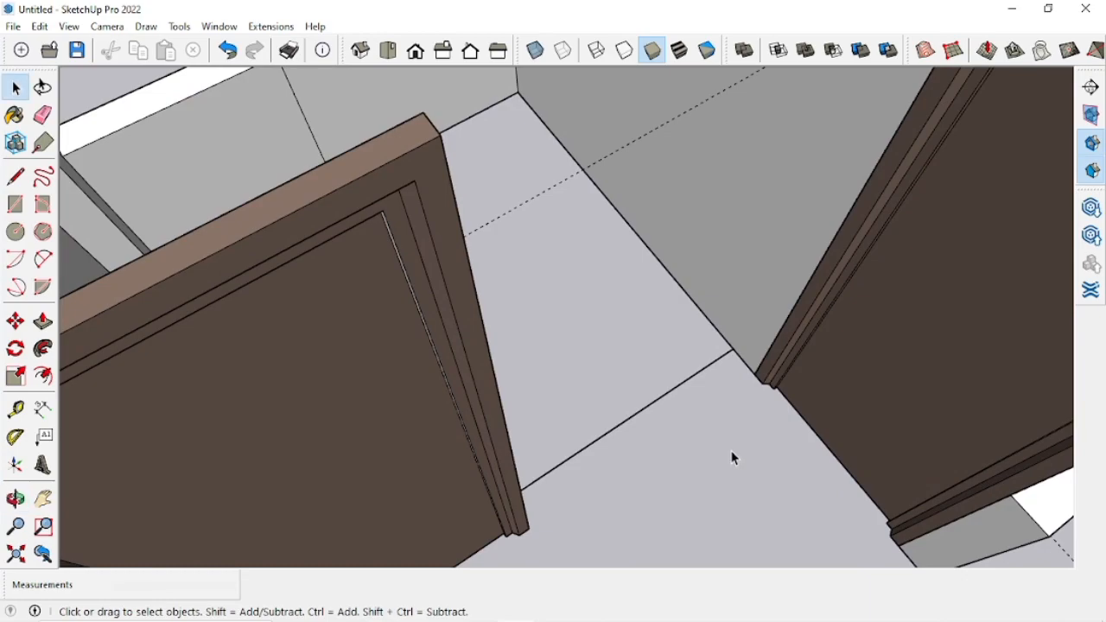
Step: Close off the wall strip on the floor between the two interior doors and raise it to the top of the adjoining wall
{"action": "middle_click_drag", "start_coordinate": [583, 508], "coordinate": [418, 413]}
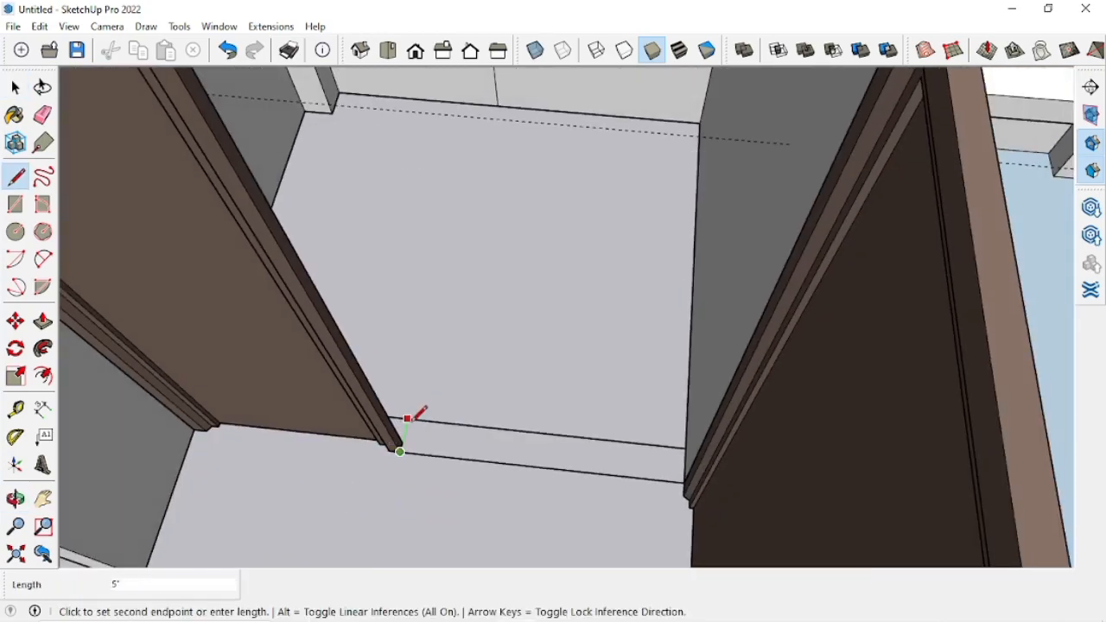
{"action": "left_click", "coordinate": [456, 507]}
{"action": "key", "text": "Delete"}
{"action": "middle_click_drag", "start_coordinate": [492, 506], "coordinate": [519, 518]}
{"action": "key", "text": "p"}
{"action": "left_click", "coordinate": [567, 482]}
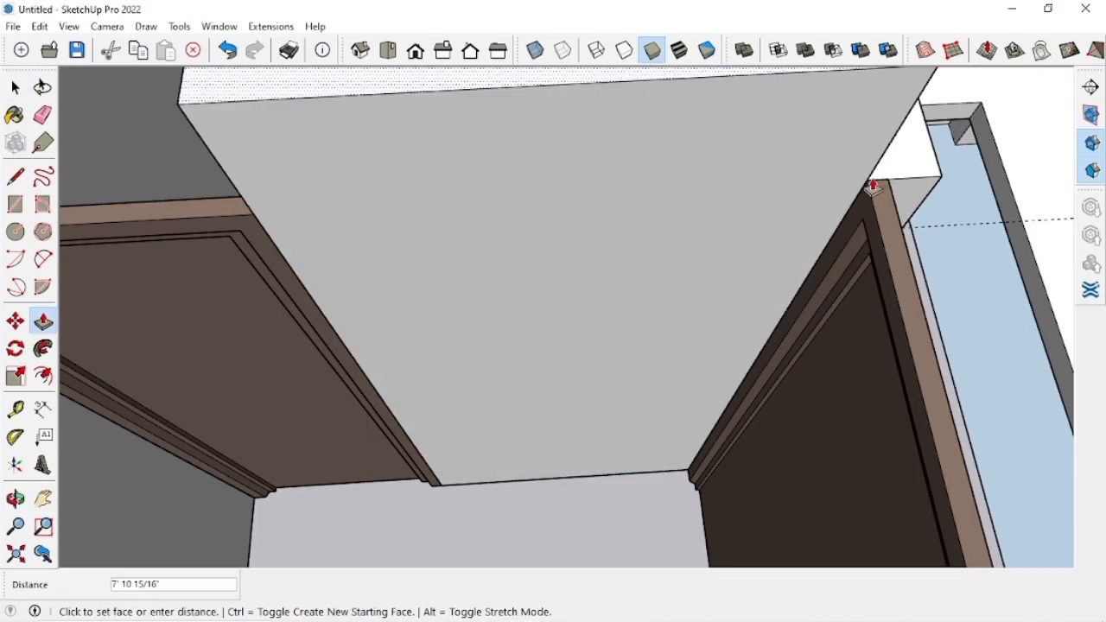
{"action": "left_click", "coordinate": [854, 184]}
{"action": "left_click", "coordinate": [868, 148]}
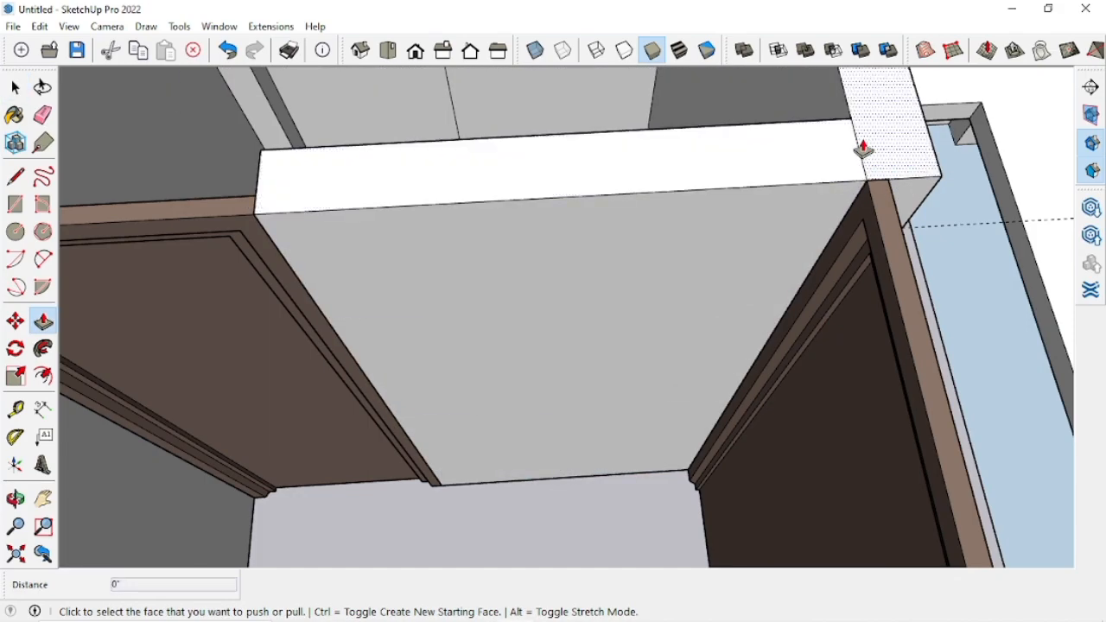
Step: Erase the leftover edges where the new wall section meets the adjoining walls
{"action": "key", "text": "e"}
{"action": "mouse_move", "coordinate": [864, 136]}
{"action": "middle_mouse_down"}
{"action": "mouse_move", "coordinate": [734, 254]}
{"action": "mouse_move", "coordinate": [667, 355]}
{"action": "mouse_move", "coordinate": [801, 384]}
{"action": "middle_mouse_up"}
{"action": "key", "text": "space"}
{"action": "middle_click_drag", "start_coordinate": [612, 383], "coordinate": [664, 314]}
{"action": "scroll", "coordinate": [637, 340], "scroll_direction": "up", "scroll_amount": 3}
{"action": "middle_click_drag", "start_coordinate": [594, 267], "coordinate": [672, 407]}
{"action": "left_click", "coordinate": [681, 377]}
{"action": "middle_click_drag", "start_coordinate": [752, 390], "coordinate": [585, 311]}
{"action": "scroll", "coordinate": [585, 309], "scroll_direction": "down", "scroll_amount": 7}
Step: Delete the guide line running alongside the partition in the small room behind the first interior door
{"action": "middle_click_drag", "start_coordinate": [680, 406], "coordinate": [1057, 524]}
{"action": "key", "text": "space"}
{"action": "scroll", "coordinate": [541, 433], "scroll_direction": "down", "scroll_amount": 3}
{"action": "left_click", "coordinate": [540, 434]}
{"action": "scroll", "coordinate": [435, 337], "scroll_direction": "up", "scroll_amount": 4}
{"action": "left_click", "coordinate": [478, 395]}
{"action": "left_click", "coordinate": [588, 330]}
{"action": "middle_click_drag", "start_coordinate": [587, 330], "coordinate": [519, 326]}
{"action": "left_click", "coordinate": [512, 312]}
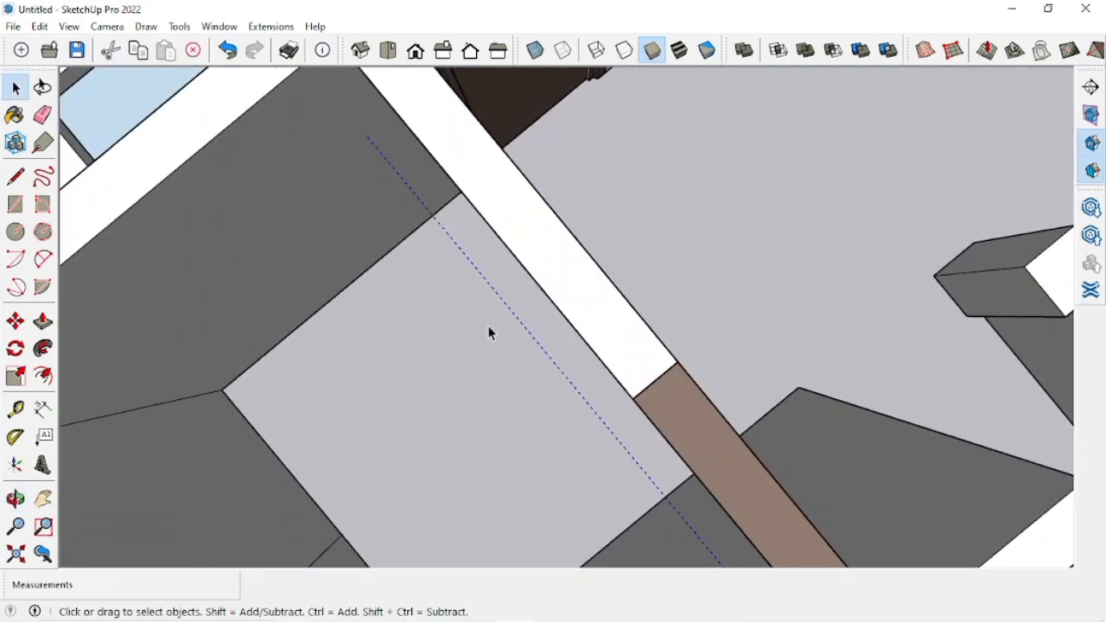
Step: Scale the kitchen door's thickness to fit the wall beside it
{"action": "scroll", "coordinate": [489, 334], "scroll_direction": "down", "scroll_amount": 5}
{"action": "middle_click_drag", "start_coordinate": [501, 375], "coordinate": [206, 347]}
{"action": "key", "text": "space"}
{"action": "scroll", "coordinate": [464, 317], "scroll_direction": "up", "scroll_amount": 3}
{"action": "left_click", "coordinate": [474, 265]}
{"action": "scroll", "coordinate": [446, 257], "scroll_direction": "up", "scroll_amount": 3}
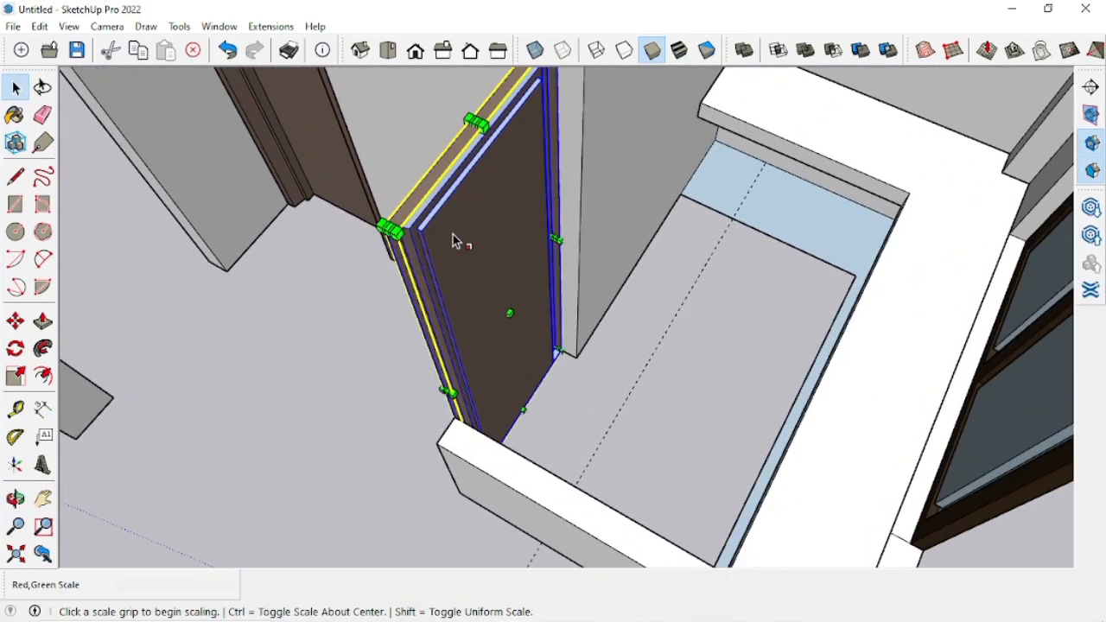
{"action": "left_click", "coordinate": [507, 311]}
{"action": "left_click", "coordinate": [583, 141]}
{"action": "middle_click_drag", "start_coordinate": [572, 201], "coordinate": [585, 335]}
{"action": "key", "text": "space"}
{"action": "scroll", "coordinate": [585, 337], "scroll_direction": "down", "scroll_amount": 5}
{"action": "scroll", "coordinate": [456, 267], "scroll_direction": "up", "scroll_amount": 2}
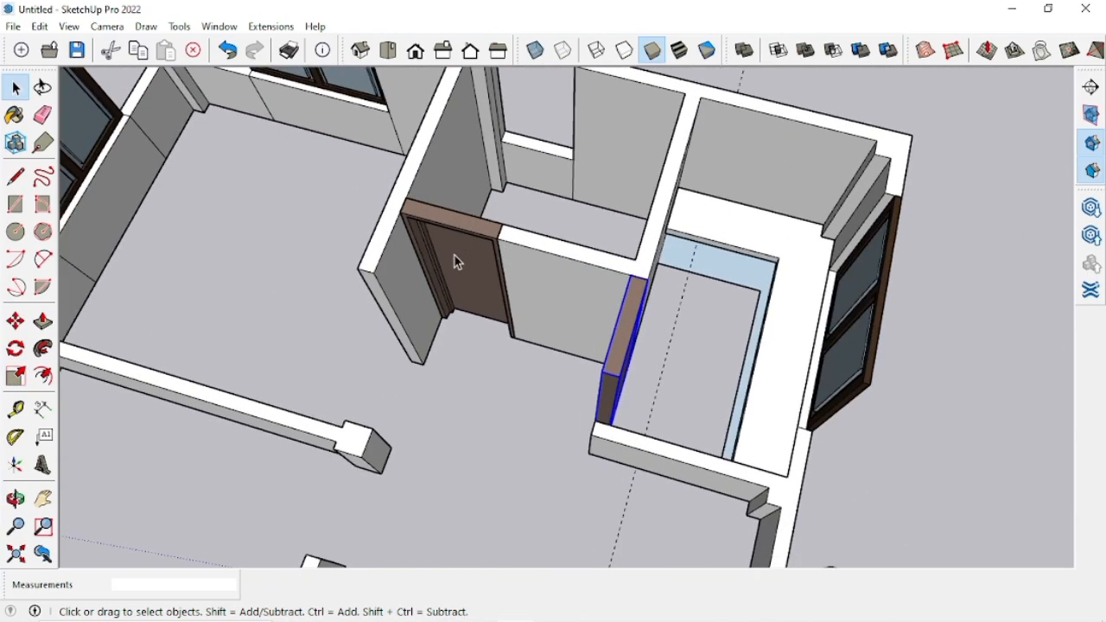
Step: Try placing a copy of the first interior door in the open hall area
{"action": "key", "text": "m"}
{"action": "left_click", "coordinate": [468, 335]}
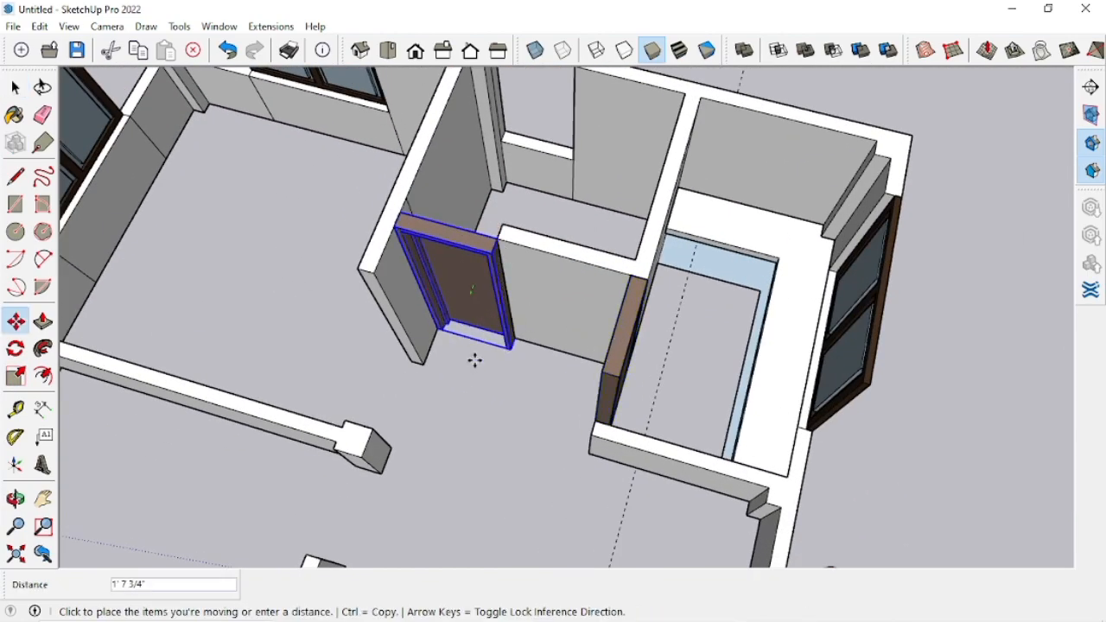
{"action": "key", "text": "ctrl"}
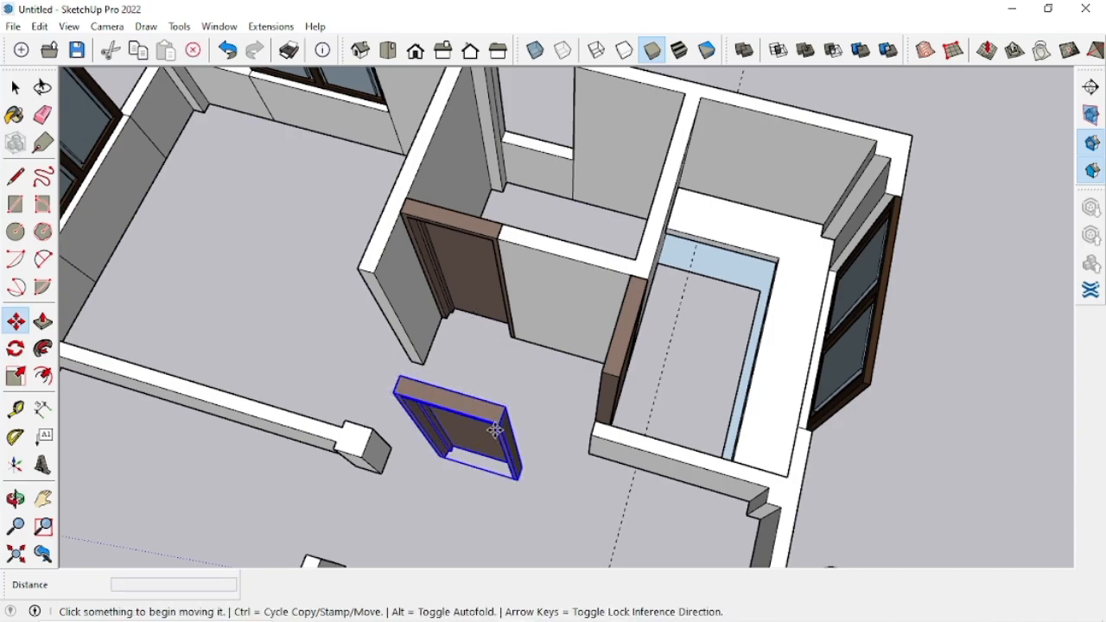
{"action": "scroll", "coordinate": [497, 433], "scroll_direction": "down", "scroll_amount": 5}
Step: Copy the entrance door with the upper panel into the hall beside the low wall's pillar
{"action": "middle_click_drag", "start_coordinate": [497, 433], "coordinate": [503, 519]}
{"action": "left_click", "coordinate": [492, 509]}
{"action": "key", "text": "ctrl"}
{"action": "left_click", "coordinate": [472, 403]}
{"action": "middle_click_drag", "start_coordinate": [472, 403], "coordinate": [359, 553]}
{"action": "scroll", "coordinate": [456, 415], "scroll_direction": "up", "scroll_amount": 2}
{"action": "scroll", "coordinate": [455, 415], "scroll_direction": "up", "scroll_amount": 2}
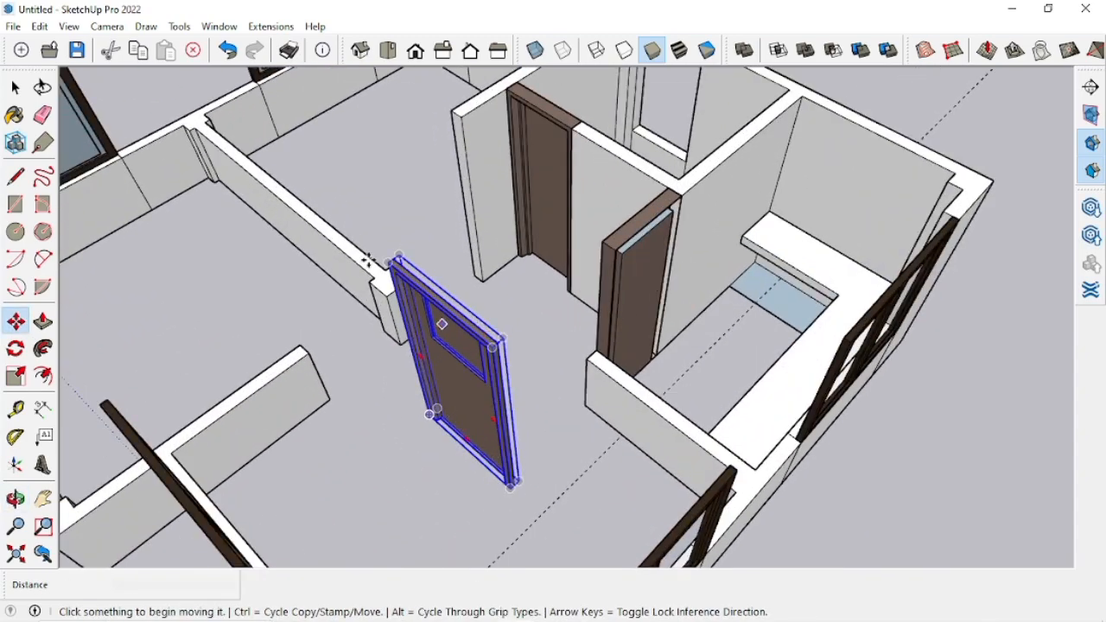
Step: Rotate the copied panel door into line with the tall partition and move it into the opening beside the pillar
{"action": "left_click", "coordinate": [462, 316]}
{"action": "left_click", "coordinate": [513, 278]}
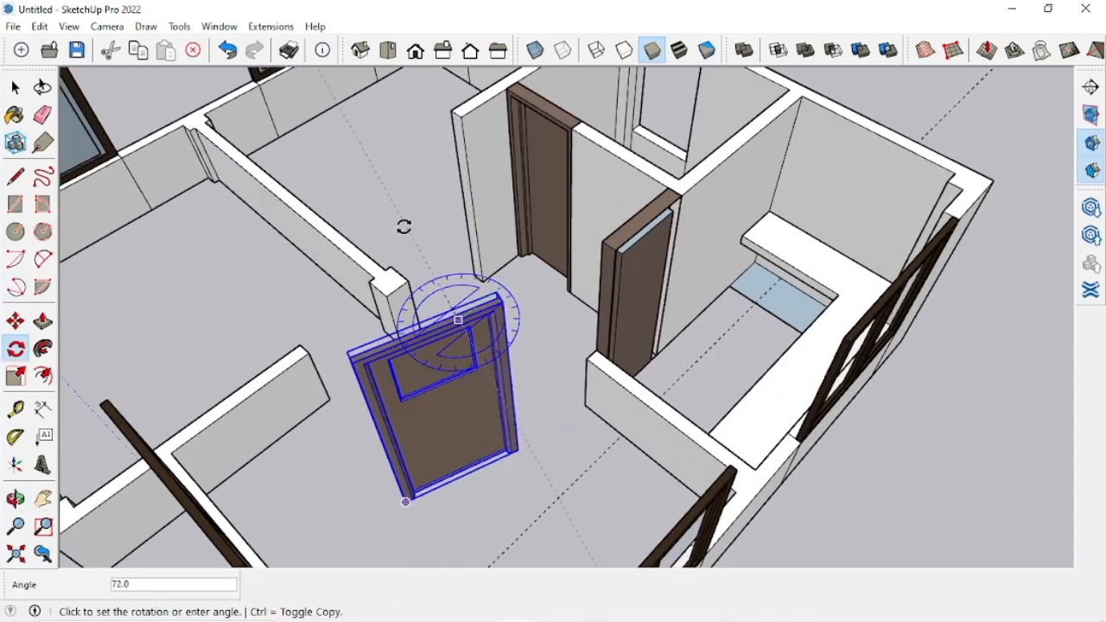
{"action": "left_click", "coordinate": [359, 234]}
{"action": "scroll", "coordinate": [543, 441], "scroll_direction": "up", "scroll_amount": 3}
{"action": "left_click", "coordinate": [484, 432]}
{"action": "middle_click_drag", "start_coordinate": [494, 275], "coordinate": [437, 375]}
{"action": "scroll", "coordinate": [415, 338], "scroll_direction": "up", "scroll_amount": 2}
Step: Measure along the base of the copied door between the tall partition and the pillar
{"action": "key", "text": "t"}
{"action": "scroll", "coordinate": [361, 242], "scroll_direction": "down", "scroll_amount": 2}
{"action": "scroll", "coordinate": [354, 199], "scroll_direction": "up", "scroll_amount": 2}
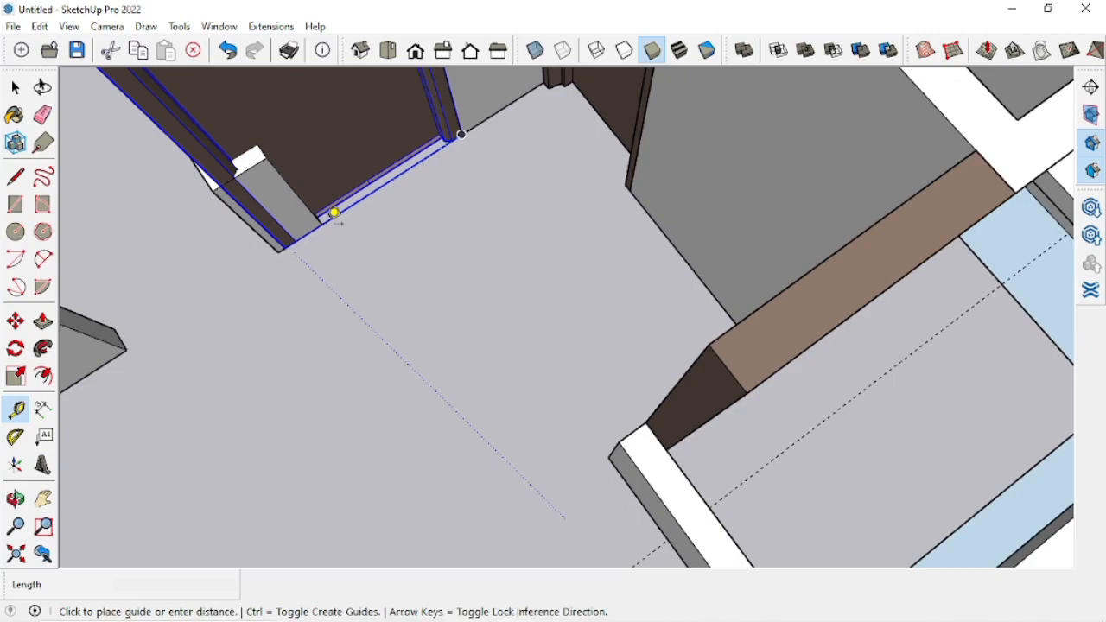
{"action": "left_click", "coordinate": [447, 169]}
{"action": "scroll", "coordinate": [400, 217], "scroll_direction": "down", "scroll_amount": 3}
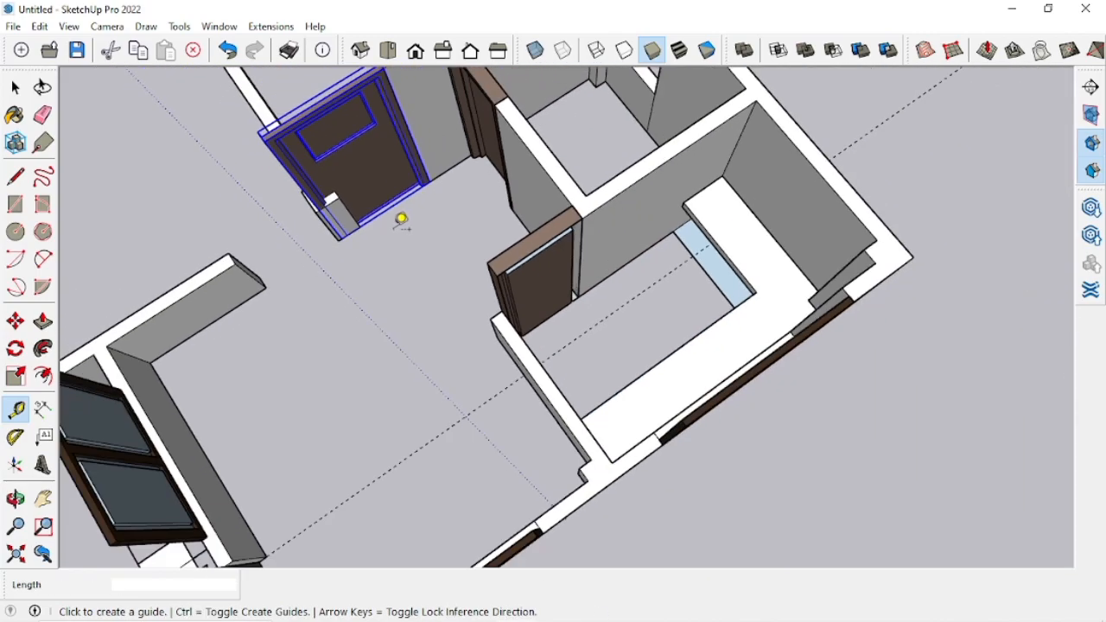
{"action": "scroll", "coordinate": [278, 284], "scroll_direction": "up", "scroll_amount": 3}
{"action": "left_click", "coordinate": [398, 215]}
{"action": "scroll", "coordinate": [355, 272], "scroll_direction": "down", "scroll_amount": 3}
{"action": "key", "text": "space"}
Step: Place a guide line on the floor near the end of the low stub wall facing the pillar
{"action": "middle_click_drag", "start_coordinate": [356, 271], "coordinate": [734, 167]}
{"action": "scroll", "coordinate": [378, 271], "scroll_direction": "down", "scroll_amount": 2}
{"action": "scroll", "coordinate": [734, 167], "scroll_direction": "down", "scroll_amount": 2}
{"action": "scroll", "coordinate": [548, 425], "scroll_direction": "up", "scroll_amount": 4}
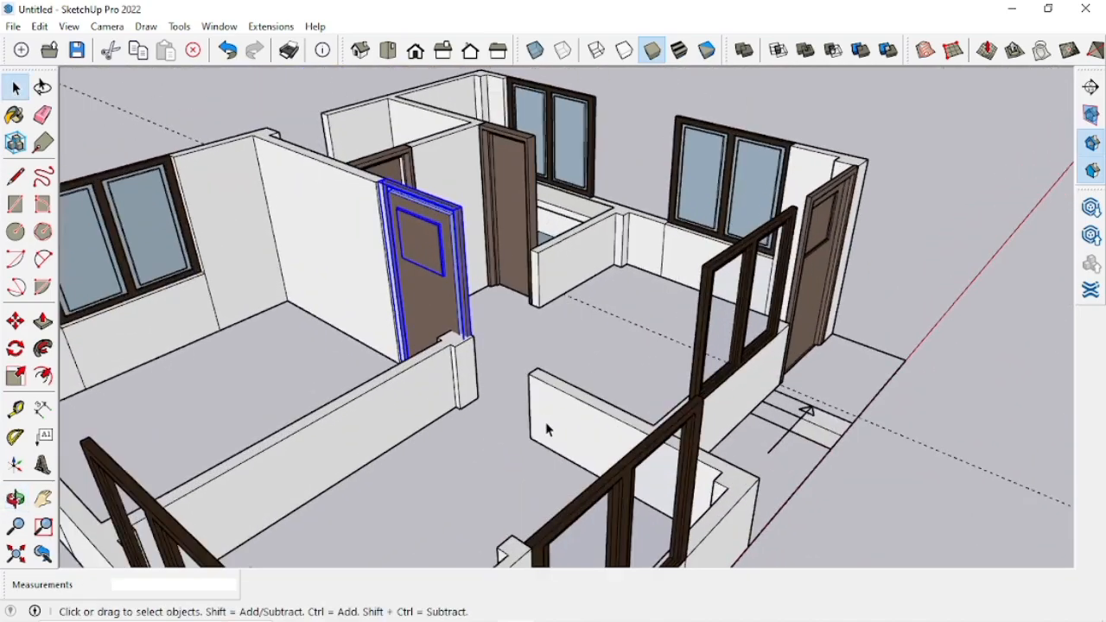
{"action": "middle_click_drag", "start_coordinate": [498, 454], "coordinate": [597, 477]}
{"action": "key", "text": "t"}
{"action": "scroll", "coordinate": [517, 467], "scroll_direction": "up", "scroll_amount": 2}
{"action": "left_click", "coordinate": [513, 435]}
Step: Draw a 2' 6" vertical line on the stub wall at the guide and push its end back to that line
{"action": "key", "text": "space"}
{"action": "middle_click_drag", "start_coordinate": [696, 484], "coordinate": [752, 476]}
{"action": "scroll", "coordinate": [742, 447], "scroll_direction": "up", "scroll_amount": 4}
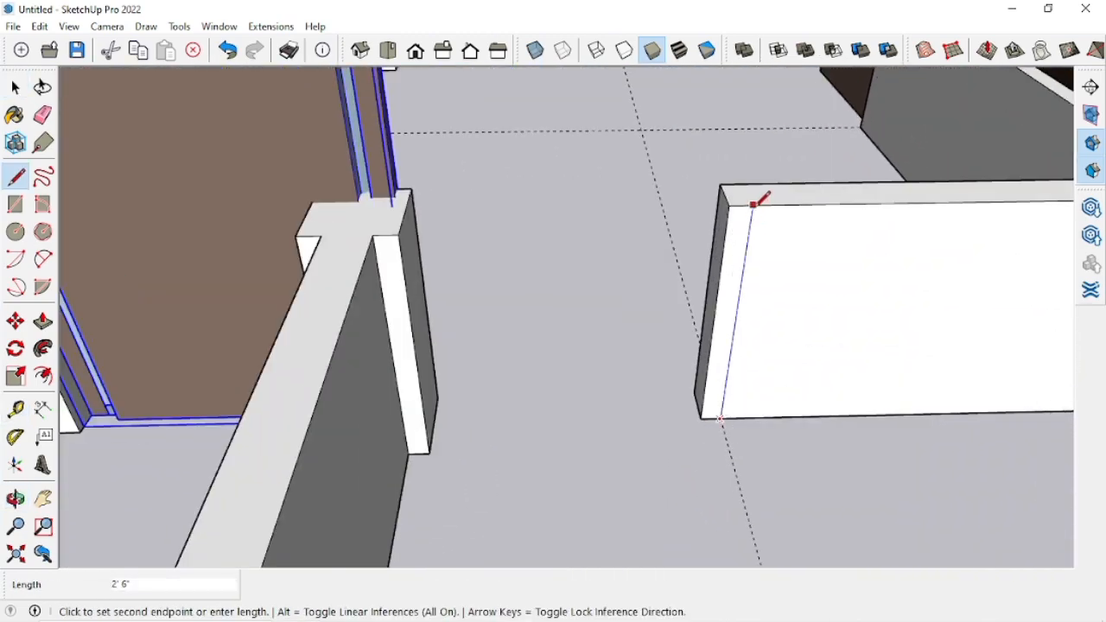
{"action": "left_click", "coordinate": [730, 260]}
{"action": "middle_click_drag", "start_coordinate": [666, 338], "coordinate": [433, 205]}
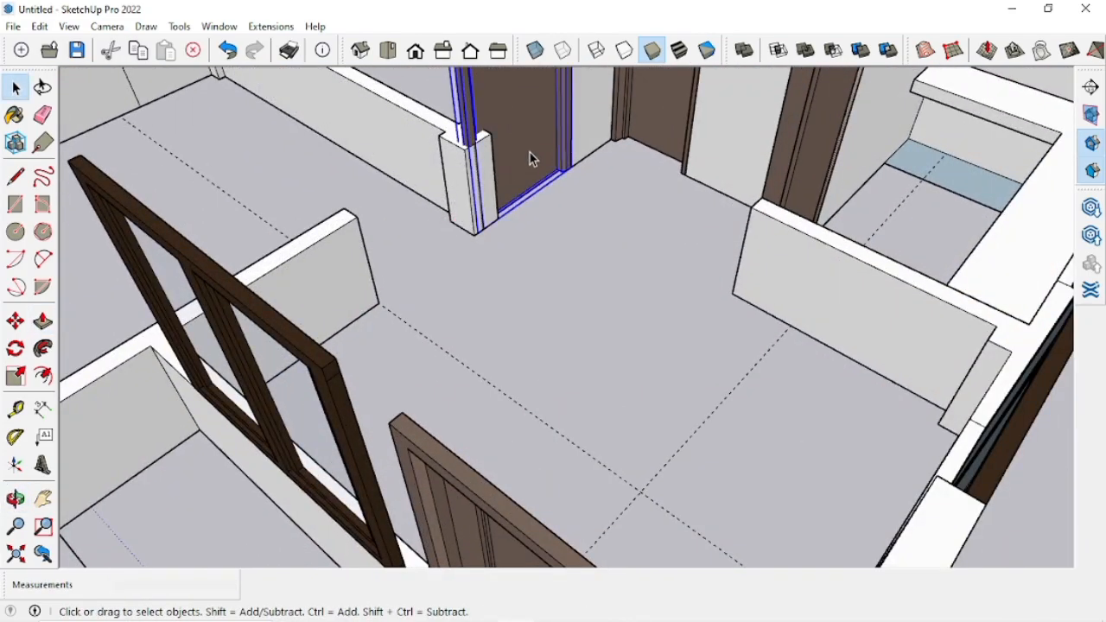
Step: Place a guide line on the floor at the base of the tall partition, slightly in from its end
{"action": "key", "text": "m"}
{"action": "scroll", "coordinate": [484, 190], "scroll_direction": "up", "scroll_amount": 6}
{"action": "middle_click_drag", "start_coordinate": [449, 274], "coordinate": [405, 276]}
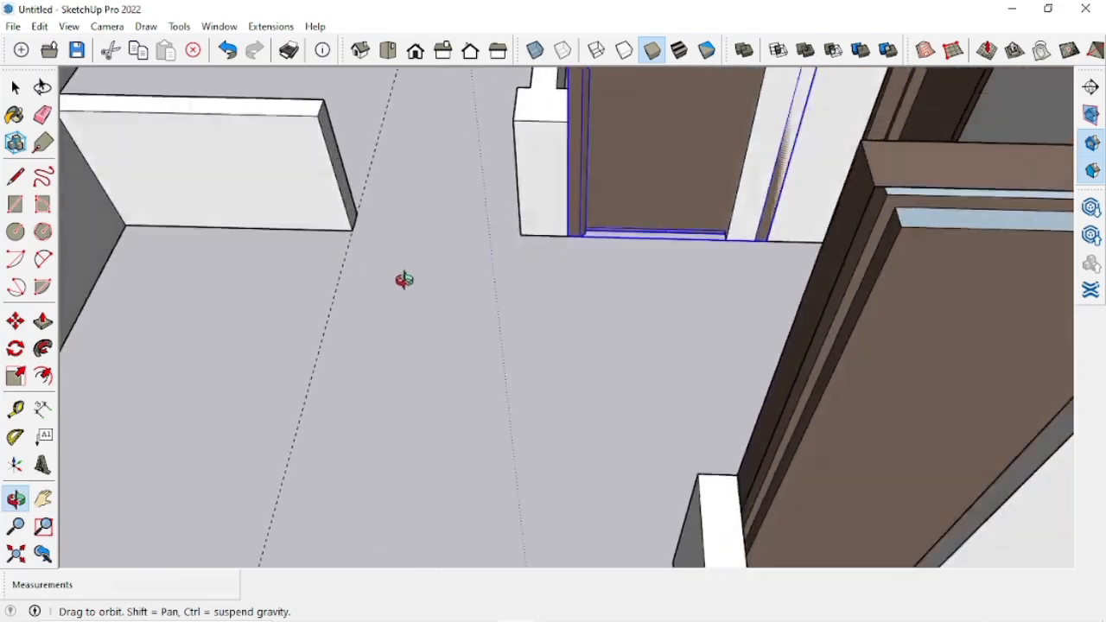
{"action": "scroll", "coordinate": [415, 276], "scroll_direction": "down", "scroll_amount": 6}
{"action": "middle_click_drag", "start_coordinate": [528, 274], "coordinate": [711, 356]}
{"action": "scroll", "coordinate": [712, 356], "scroll_direction": "up", "scroll_amount": 2}
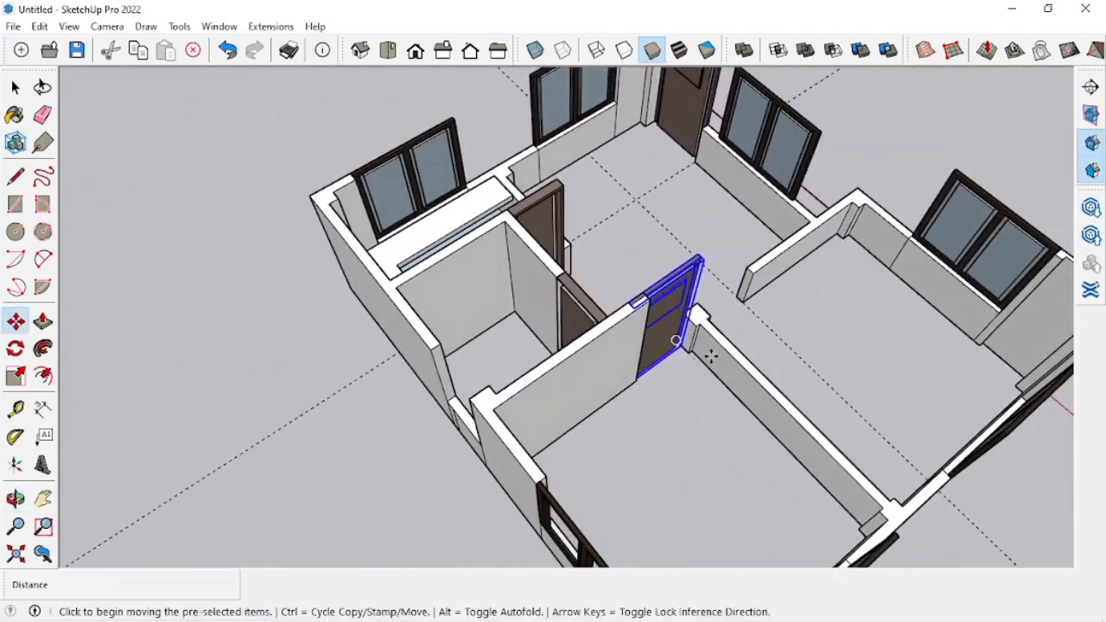
{"action": "scroll", "coordinate": [711, 356], "scroll_direction": "up", "scroll_amount": 4}
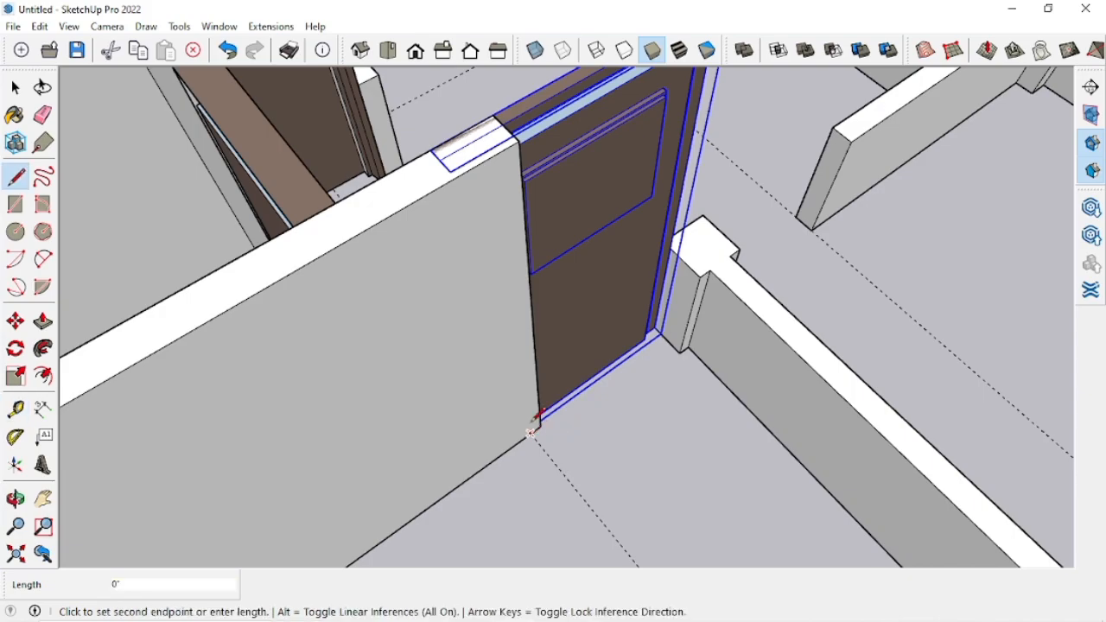
{"action": "key", "text": "space"}
Step: Move the copied panel door by its bottom corner to the end of the stub wall, filling the gap beside the pillar
{"action": "scroll", "coordinate": [423, 301], "scroll_direction": "down", "scroll_amount": 3}
{"action": "middle_click_drag", "start_coordinate": [422, 301], "coordinate": [600, 310]}
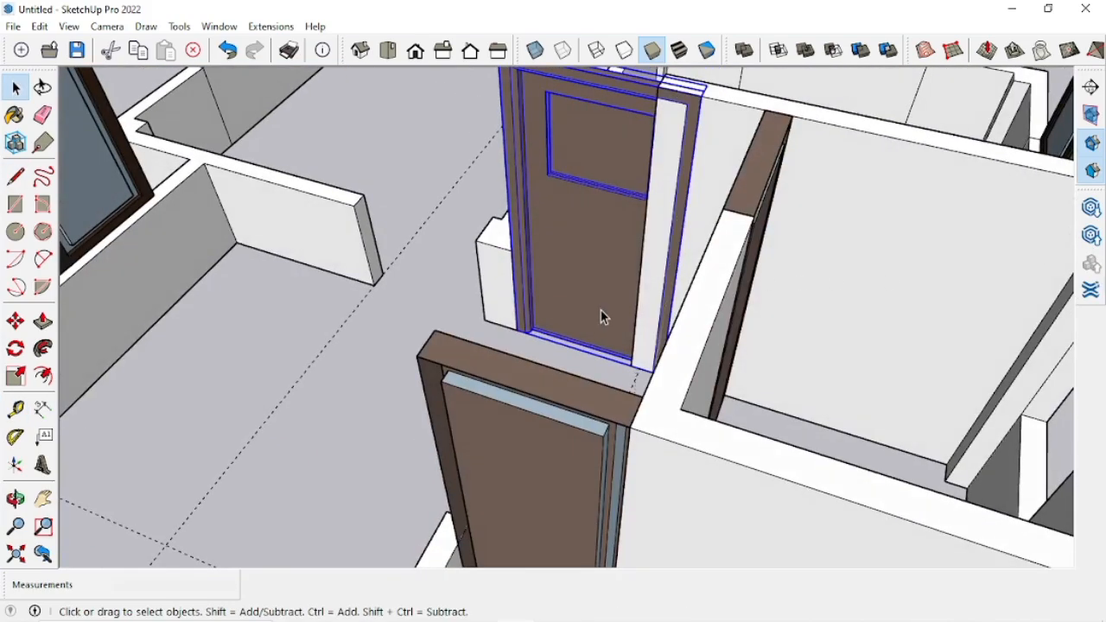
{"action": "key", "text": "m"}
{"action": "left_click", "coordinate": [518, 331]}
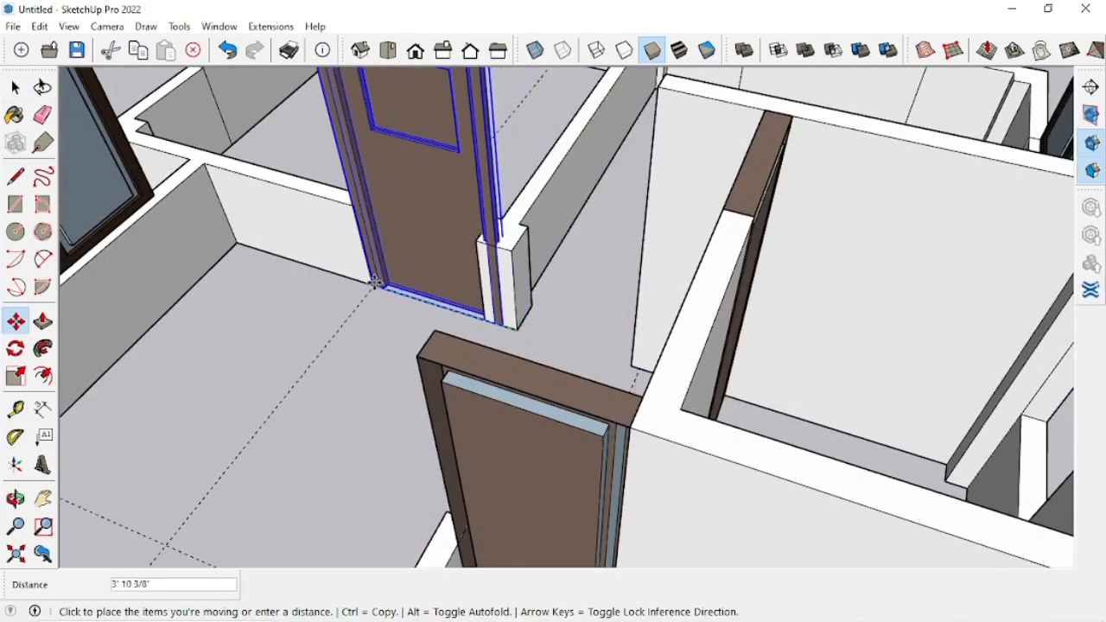
{"action": "scroll", "coordinate": [373, 286], "scroll_direction": "up", "scroll_amount": 3}
{"action": "left_click", "coordinate": [368, 281]}
{"action": "scroll", "coordinate": [368, 281], "scroll_direction": "down", "scroll_amount": 3}
{"action": "key", "text": "space"}
{"action": "middle_click_drag", "start_coordinate": [486, 163], "coordinate": [493, 215]}
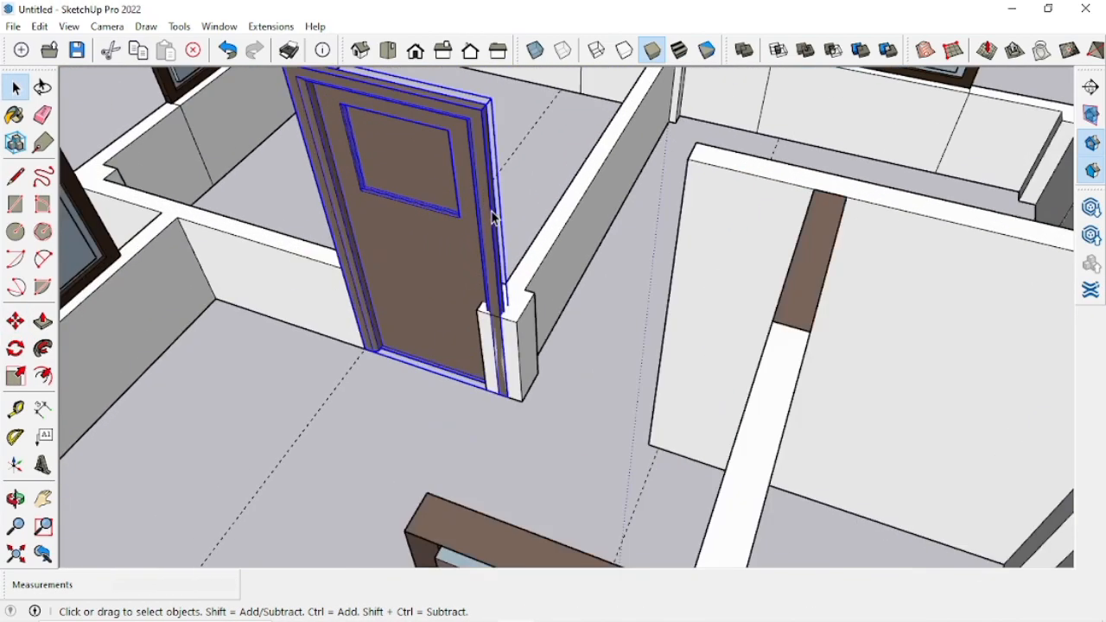
Step: Scale the panel door's width to fit between the stub wall and the pillar
{"action": "scroll", "coordinate": [504, 276], "scroll_direction": "up", "scroll_amount": 3}
{"action": "key", "text": "s"}
{"action": "scroll", "coordinate": [504, 285], "scroll_direction": "up", "scroll_amount": 1}
{"action": "left_click", "coordinate": [504, 286]}
{"action": "left_click", "coordinate": [456, 355]}
Step: Stretch the panel door's thickness toward the room side to cover the wall depth
{"action": "scroll", "coordinate": [457, 356], "scroll_direction": "down", "scroll_amount": 4}
{"action": "middle_click_drag", "start_coordinate": [432, 346], "coordinate": [106, 305]}
{"action": "middle_click_drag", "start_coordinate": [501, 225], "coordinate": [294, 276]}
{"action": "scroll", "coordinate": [480, 233], "scroll_direction": "up", "scroll_amount": 3}
{"action": "left_click", "coordinate": [471, 239]}
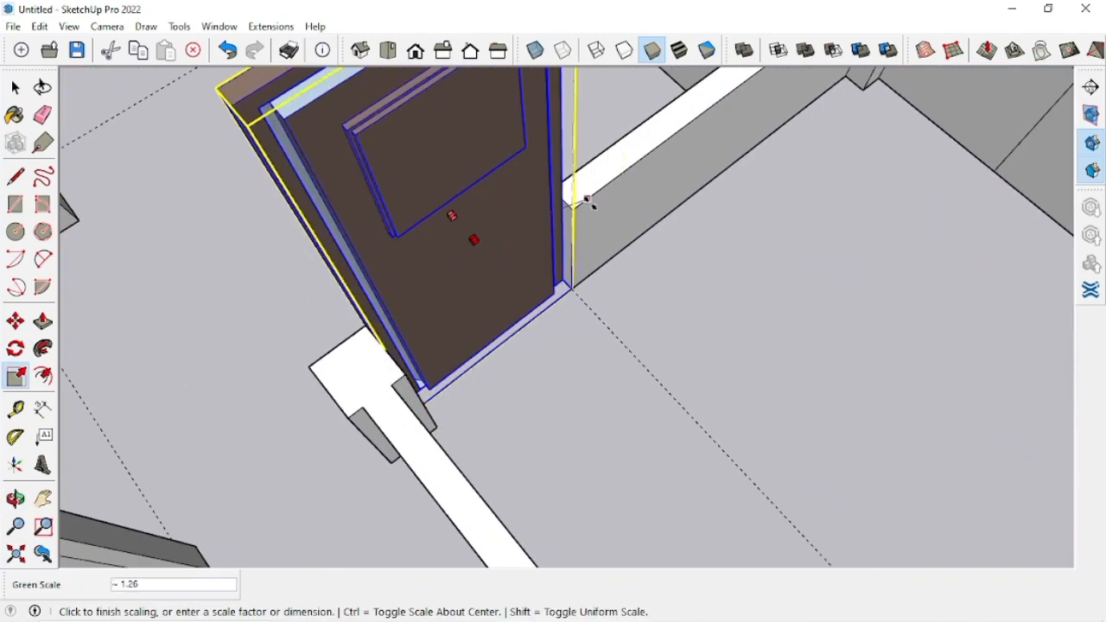
{"action": "scroll", "coordinate": [593, 216], "scroll_direction": "down", "scroll_amount": 4}
{"action": "middle_click_drag", "start_coordinate": [596, 208], "coordinate": [804, 212]}
{"action": "scroll", "coordinate": [545, 274], "scroll_direction": "up", "scroll_amount": 3}
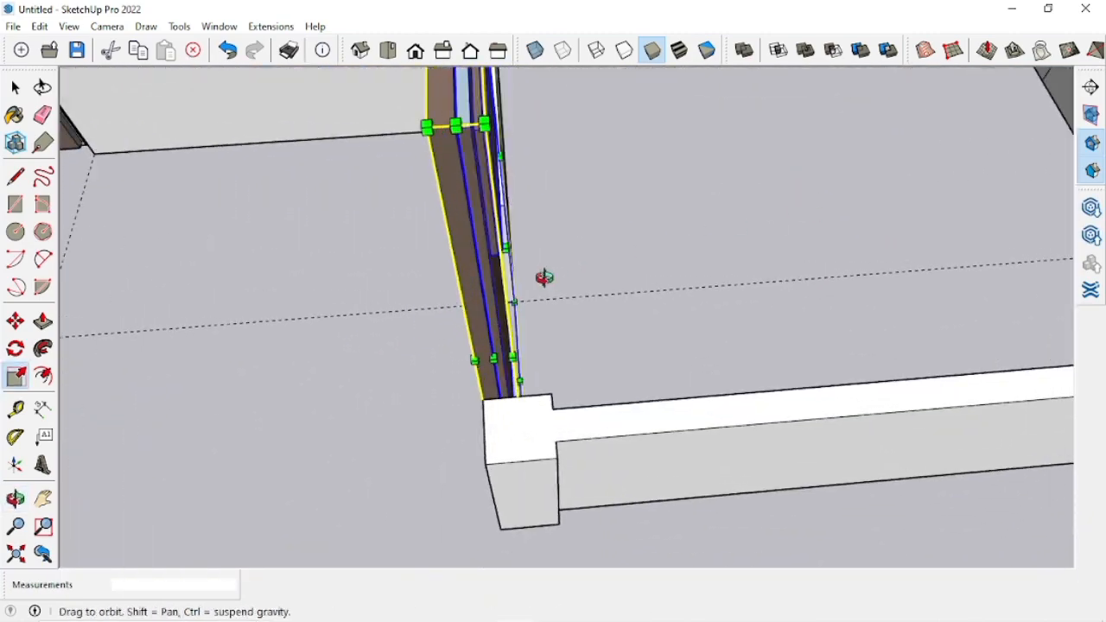
{"action": "middle_click_drag", "start_coordinate": [545, 274], "coordinate": [380, 285]}
{"action": "scroll", "coordinate": [439, 247], "scroll_direction": "up", "scroll_amount": 2}
{"action": "left_click", "coordinate": [439, 250]}
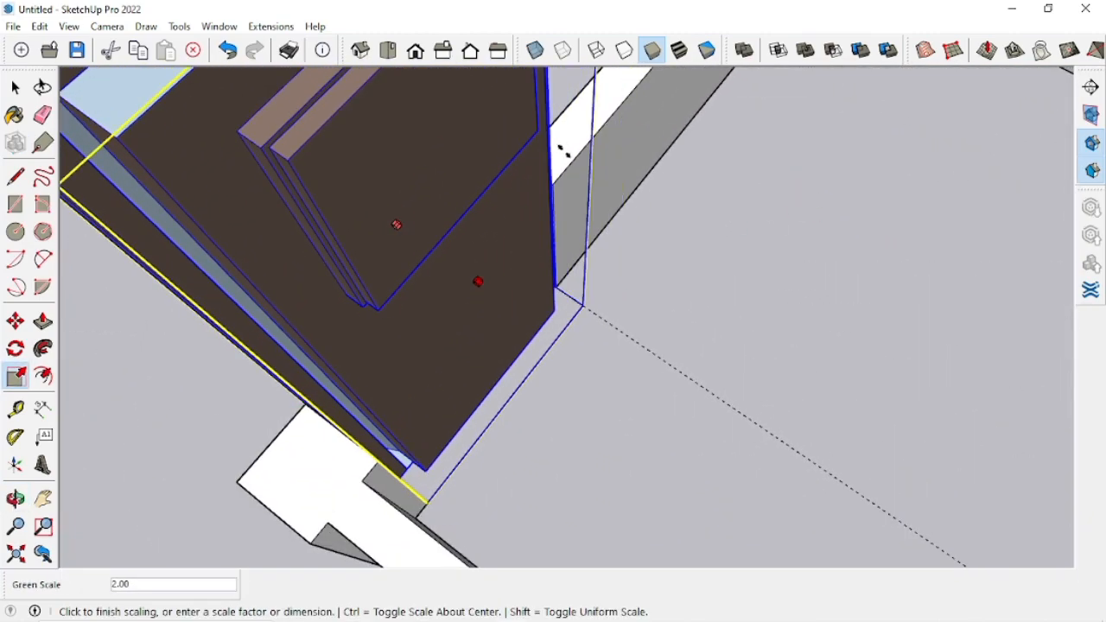
{"action": "left_click", "coordinate": [558, 201]}
Step: Examine the joints between the panel door, the pillar and the stub wall from several angles
{"action": "scroll", "coordinate": [559, 208], "scroll_direction": "down", "scroll_amount": 3}
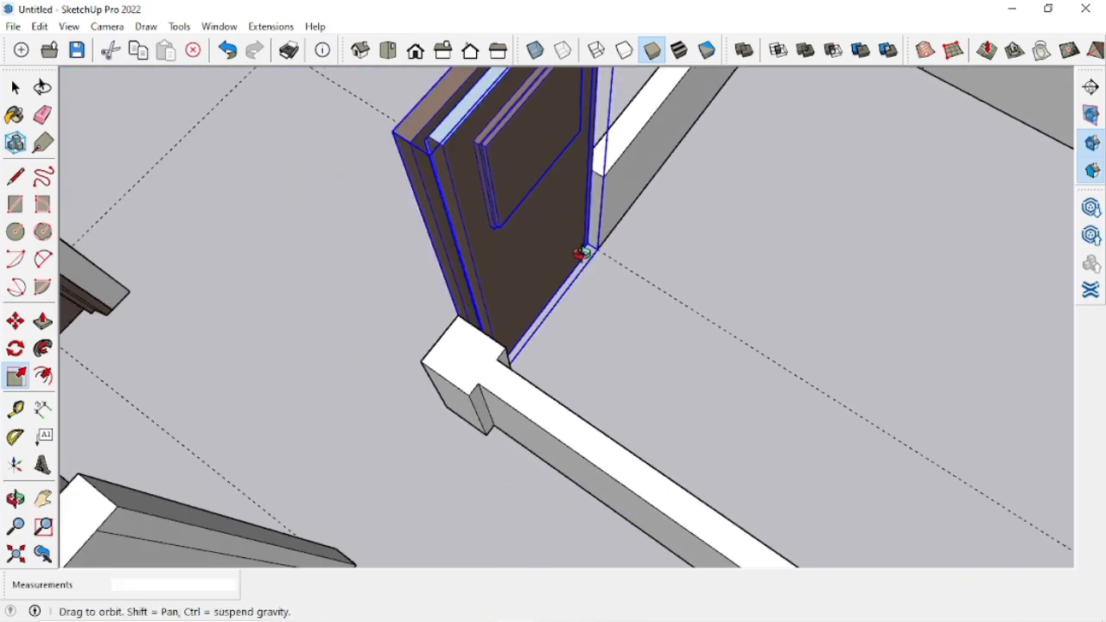
{"action": "middle_click_drag", "start_coordinate": [558, 245], "coordinate": [814, 242]}
{"action": "scroll", "coordinate": [558, 291], "scroll_direction": "up", "scroll_amount": 3}
{"action": "middle_click_drag", "start_coordinate": [558, 290], "coordinate": [393, 326]}
{"action": "scroll", "coordinate": [393, 327], "scroll_direction": "down", "scroll_amount": 2}
{"action": "scroll", "coordinate": [573, 213], "scroll_direction": "up", "scroll_amount": 3}
{"action": "middle_click_drag", "start_coordinate": [573, 213], "coordinate": [613, 188]}
{"action": "scroll", "coordinate": [555, 266], "scroll_direction": "down", "scroll_amount": 2}
{"action": "scroll", "coordinate": [532, 256], "scroll_direction": "up", "scroll_amount": 3}
{"action": "scroll", "coordinate": [607, 204], "scroll_direction": "down", "scroll_amount": 2}
{"action": "scroll", "coordinate": [523, 216], "scroll_direction": "up", "scroll_amount": 2}
{"action": "left_click", "coordinate": [490, 173]}
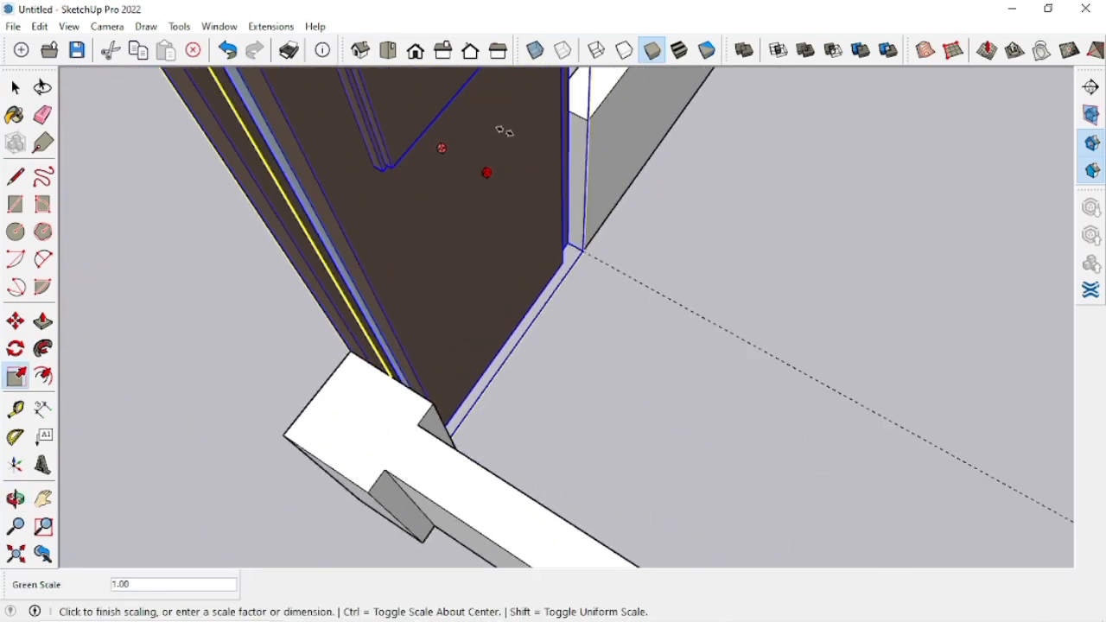
{"action": "middle_click_drag", "start_coordinate": [614, 200], "coordinate": [439, 323]}
Step: Clean up the leftover edges around the panel door opening beside the pillar
{"action": "key", "text": "l"}
{"action": "left_click", "coordinate": [435, 314]}
{"action": "left_click", "coordinate": [625, 347]}
{"action": "key", "text": "Delete"}
{"action": "left_click", "coordinate": [242, 417]}
{"action": "key", "text": "Delete"}
Step: Try to stretch the panel door's thickness by eye, and undo it
{"action": "scroll", "coordinate": [655, 288], "scroll_direction": "down", "scroll_amount": 1}
{"action": "middle_click_drag", "start_coordinate": [606, 292], "coordinate": [697, 339]}
{"action": "middle_click_drag", "start_coordinate": [536, 245], "coordinate": [574, 216]}
{"action": "scroll", "coordinate": [608, 215], "scroll_direction": "up", "scroll_amount": 1}
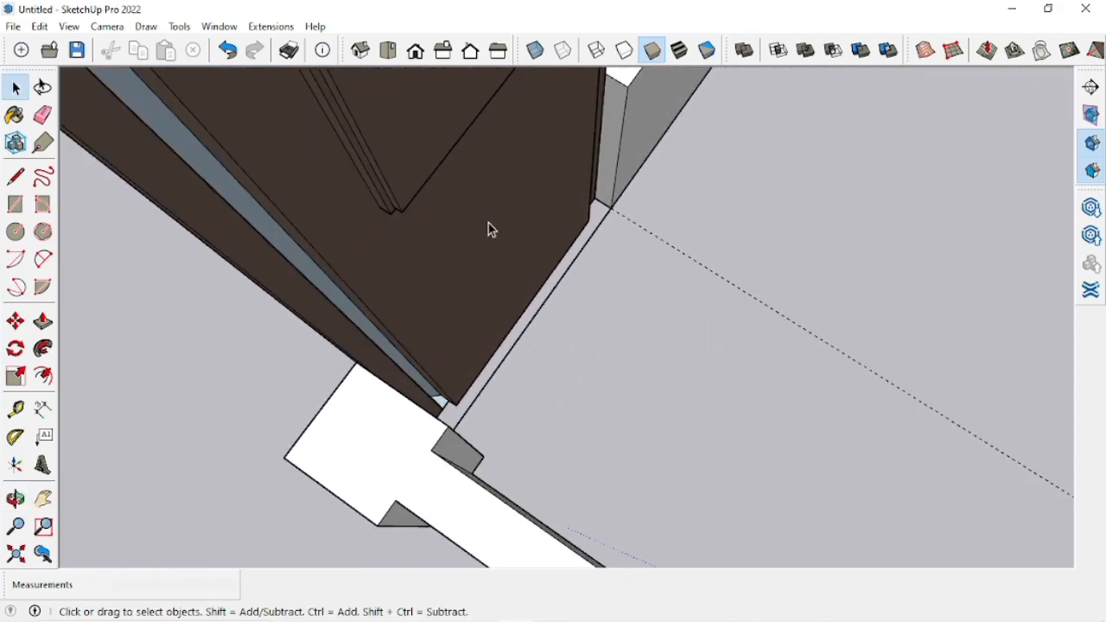
{"action": "left_click", "coordinate": [512, 177]}
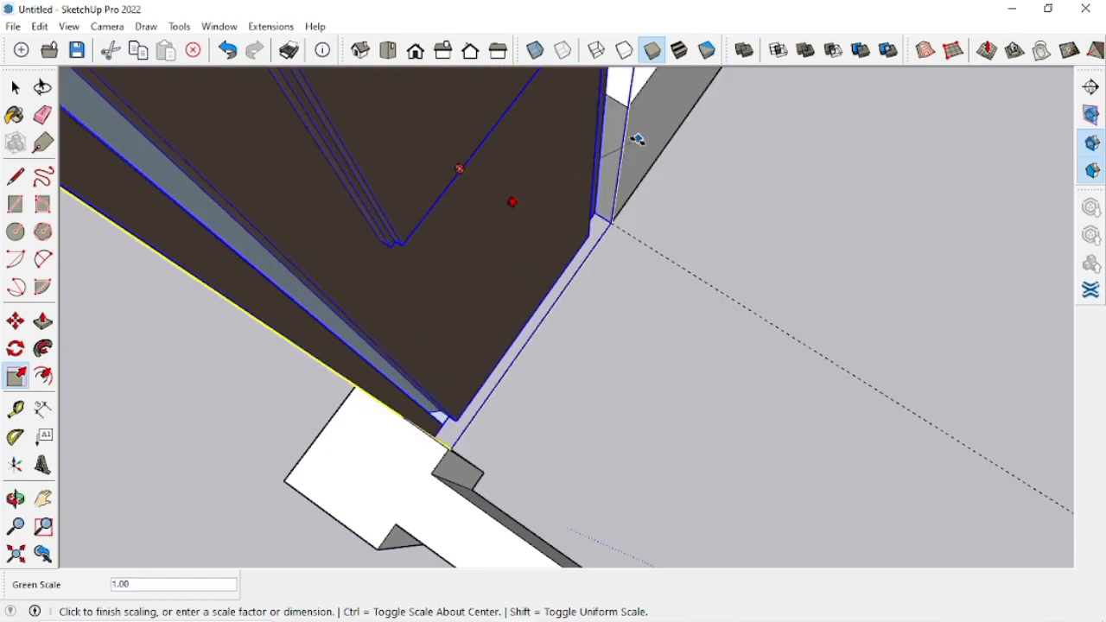
{"action": "left_click", "coordinate": [654, 245]}
{"action": "key", "text": "ctrl+z"}
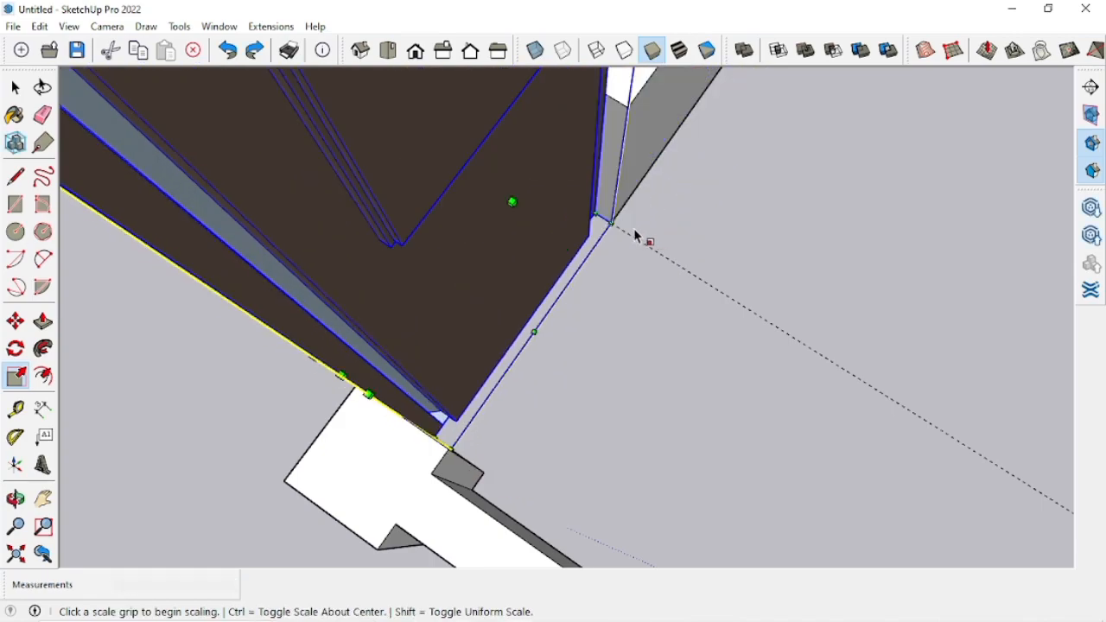
Step: Scale the panel door's thickness by a factor of 1.40 and delete the guide line at the stub wall's end
{"action": "left_click", "coordinate": [514, 203]}
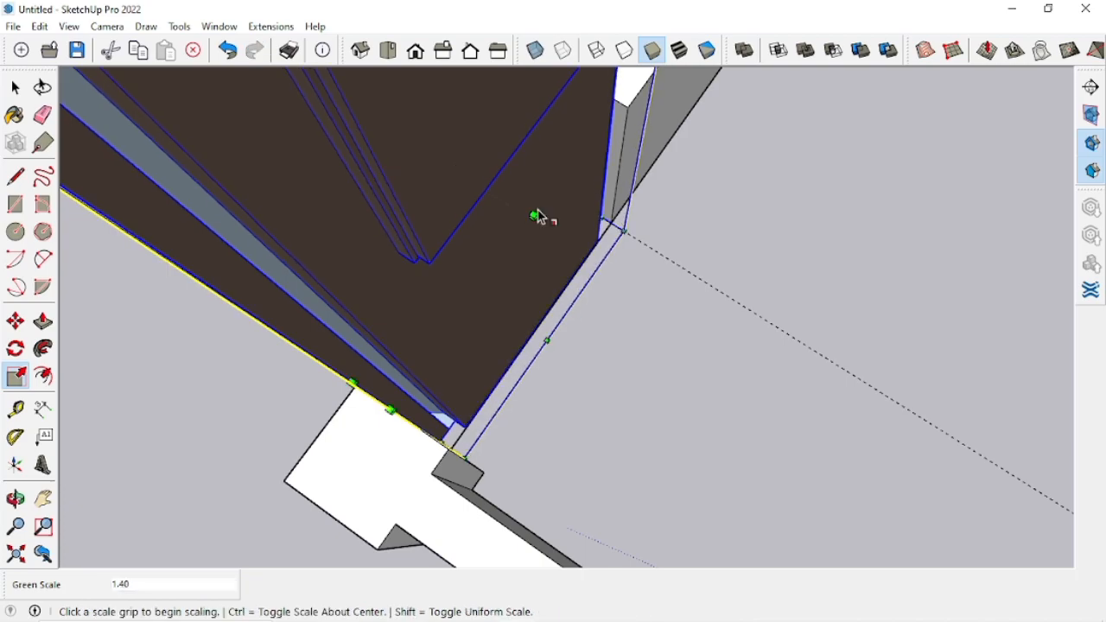
{"action": "scroll", "coordinate": [654, 243], "scroll_direction": "down", "scroll_amount": 5}
{"action": "left_click", "coordinate": [670, 251]}
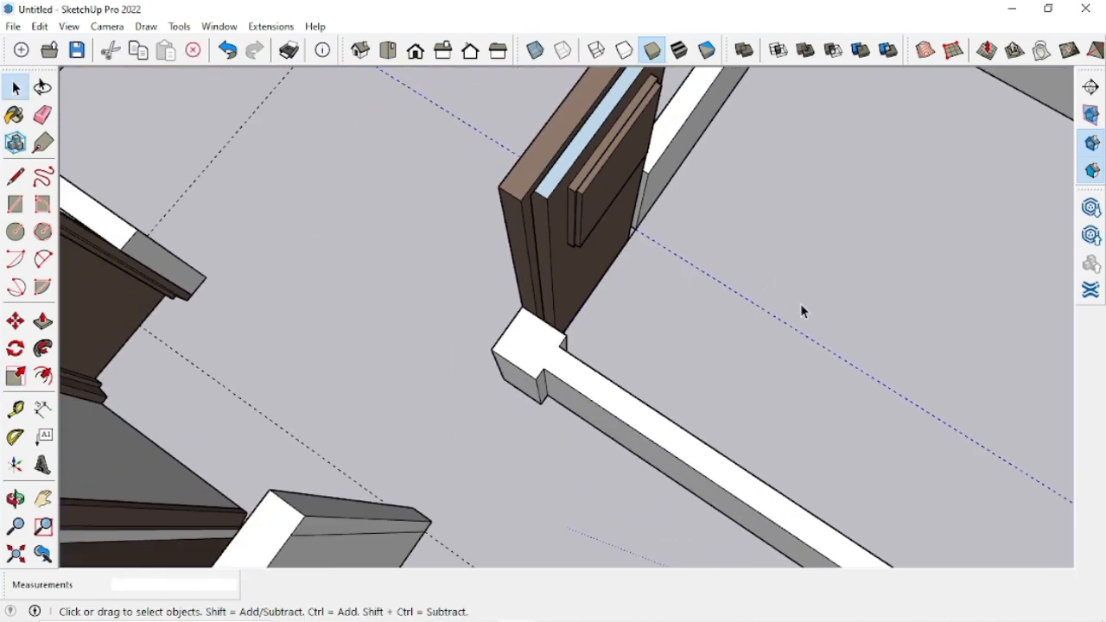
Step: Draw a dividing line across the top and down the face of the tall partition at the guide near its end
{"action": "middle_click_drag", "start_coordinate": [382, 309], "coordinate": [938, 180]}
{"action": "scroll", "coordinate": [647, 276], "scroll_direction": "down", "scroll_amount": 3}
{"action": "middle_click_drag", "start_coordinate": [648, 277], "coordinate": [240, 355]}
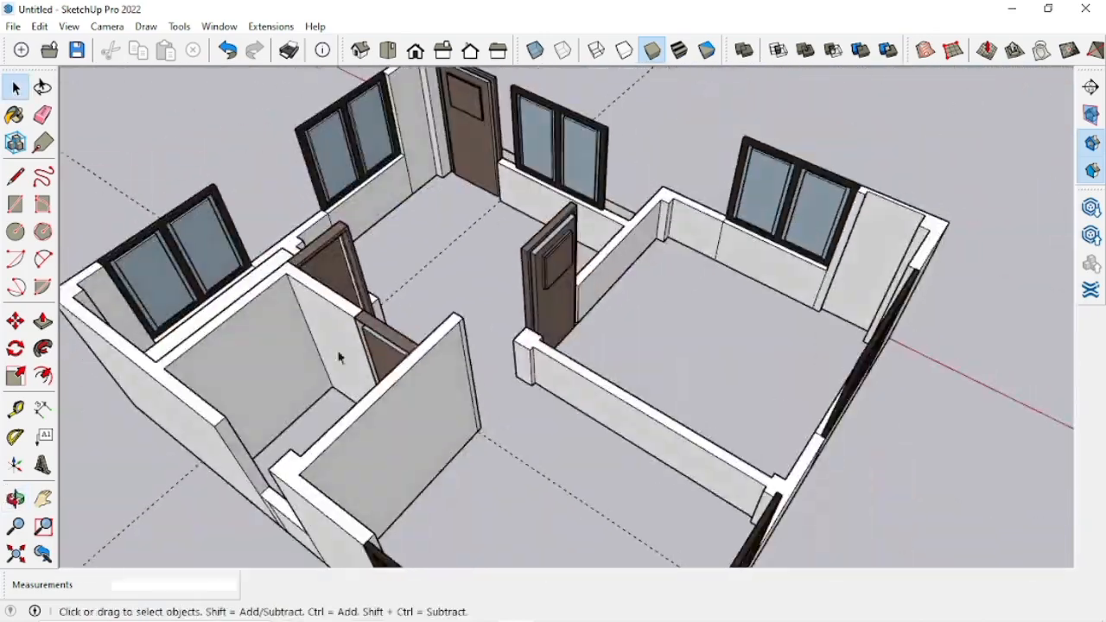
{"action": "scroll", "coordinate": [519, 333], "scroll_direction": "up", "scroll_amount": 4}
{"action": "middle_click_drag", "start_coordinate": [518, 333], "coordinate": [343, 394]}
{"action": "scroll", "coordinate": [342, 394], "scroll_direction": "up", "scroll_amount": 3}
{"action": "key", "text": "l"}
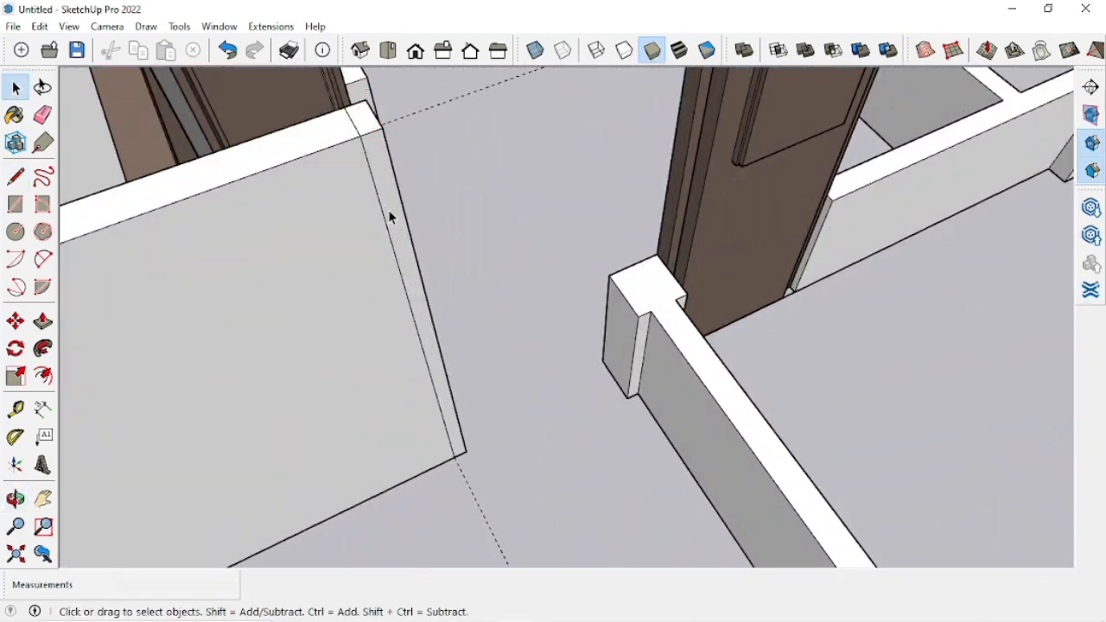
Step: Push away the narrow marked-off strip at the end of the tall partition so the wall stops at the dividing line
{"action": "key", "text": "p"}
{"action": "left_click", "coordinate": [389, 216]}
{"action": "left_click", "coordinate": [372, 149]}
Step: Copy the panel door from its base corner into the opening on the other side of the pillar
{"action": "scroll", "coordinate": [481, 298], "scroll_direction": "down", "scroll_amount": 3}
{"action": "scroll", "coordinate": [458, 456], "scroll_direction": "down", "scroll_amount": 3}
{"action": "middle_click_drag", "start_coordinate": [469, 452], "coordinate": [560, 480]}
{"action": "scroll", "coordinate": [608, 390], "scroll_direction": "up", "scroll_amount": 2}
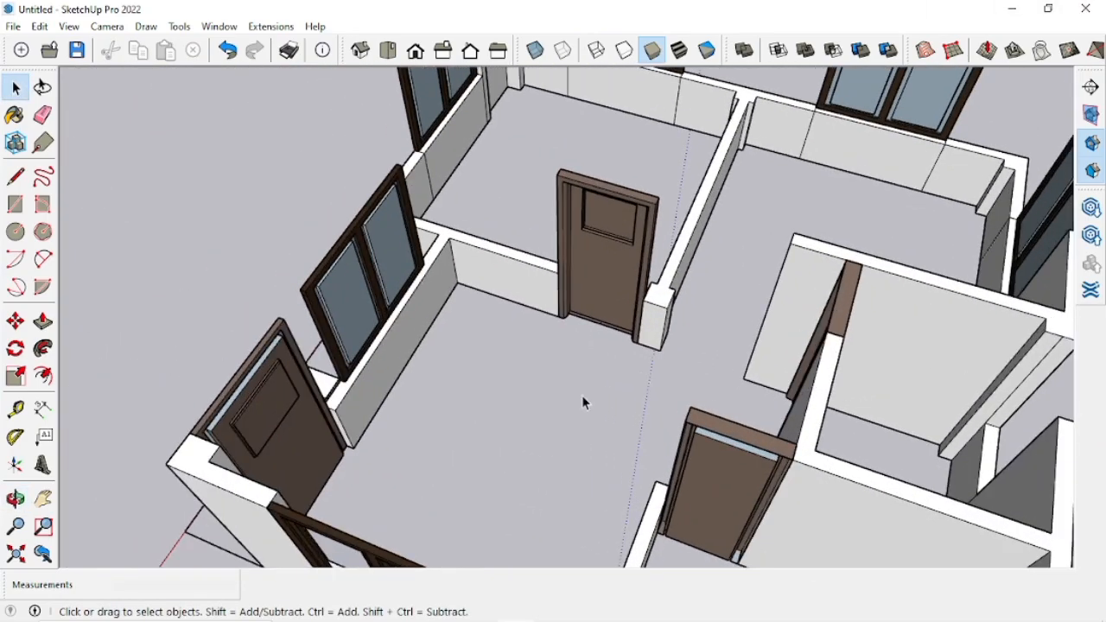
{"action": "middle_click_drag", "start_coordinate": [608, 390], "coordinate": [535, 370]}
{"action": "scroll", "coordinate": [575, 299], "scroll_direction": "up", "scroll_amount": 4}
{"action": "mouse_move", "coordinate": [576, 299]}
{"action": "middle_mouse_down"}
{"action": "mouse_move", "coordinate": [536, 352]}
{"action": "mouse_move", "coordinate": [561, 301]}
{"action": "middle_mouse_up"}
{"action": "left_click", "coordinate": [560, 302]}
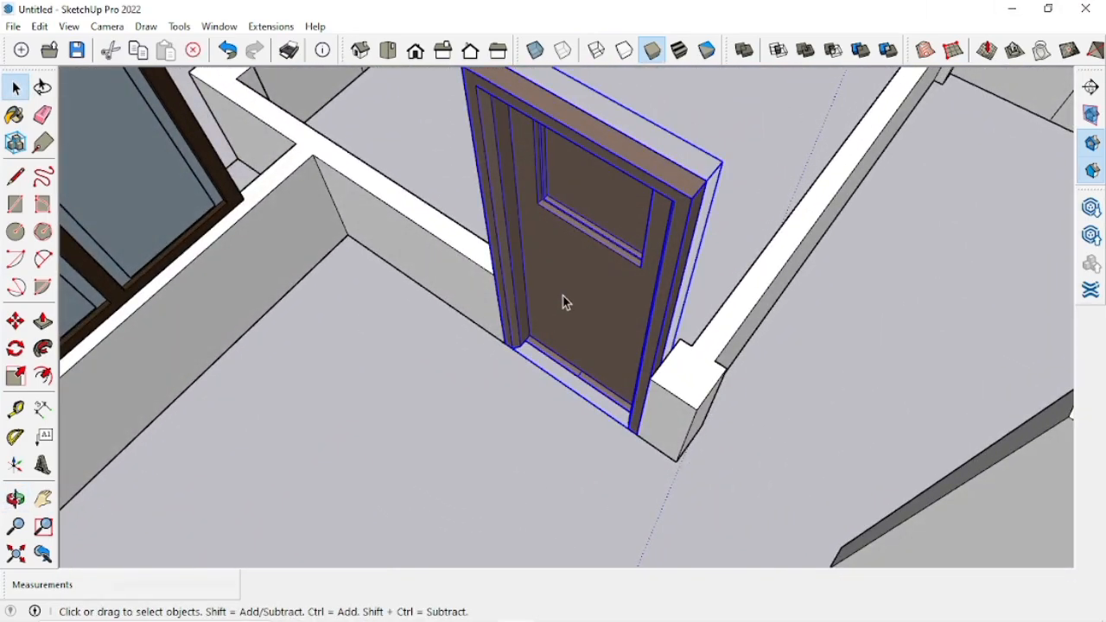
{"action": "key", "text": "m"}
{"action": "scroll", "coordinate": [497, 328], "scroll_direction": "up", "scroll_amount": 2}
{"action": "left_click", "coordinate": [511, 343]}
{"action": "key", "text": "ctrl"}
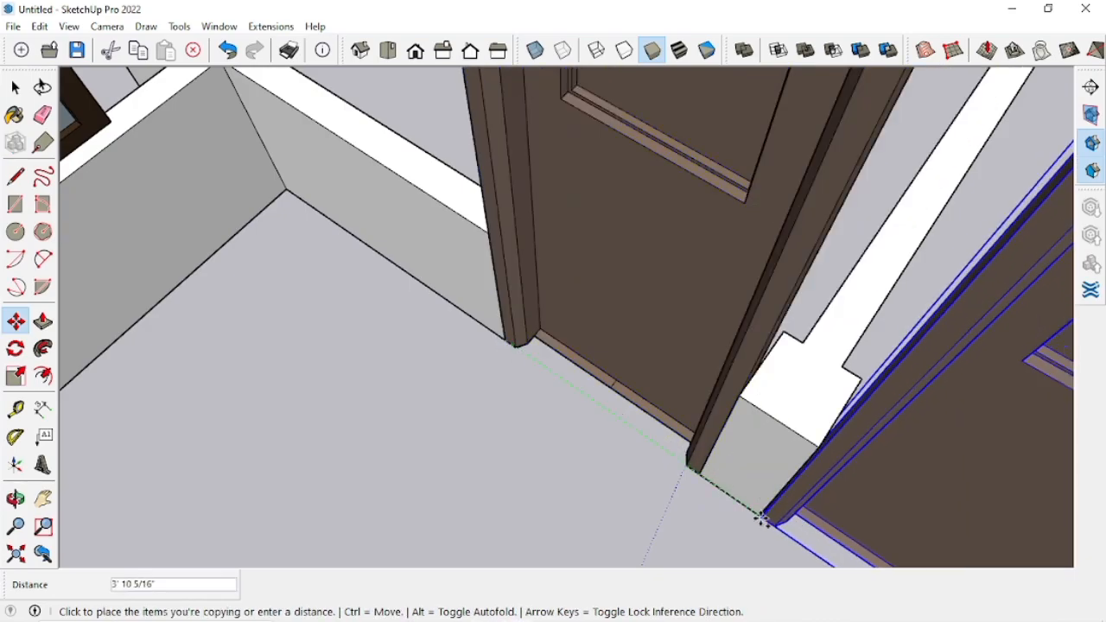
{"action": "left_click", "coordinate": [762, 517]}
{"action": "scroll", "coordinate": [588, 429], "scroll_direction": "down", "scroll_amount": 5}
{"action": "middle_click_drag", "start_coordinate": [588, 430], "coordinate": [594, 504]}
{"action": "key", "text": "Escape"}
{"action": "key", "text": "space"}
Step: Raise the low bedroom walls and the partition between the two bedrooms by 4' 6" to the height of the tall walls
{"action": "scroll", "coordinate": [594, 504], "scroll_direction": "down", "scroll_amount": 4}
{"action": "middle_click_drag", "start_coordinate": [543, 437], "coordinate": [477, 437]}
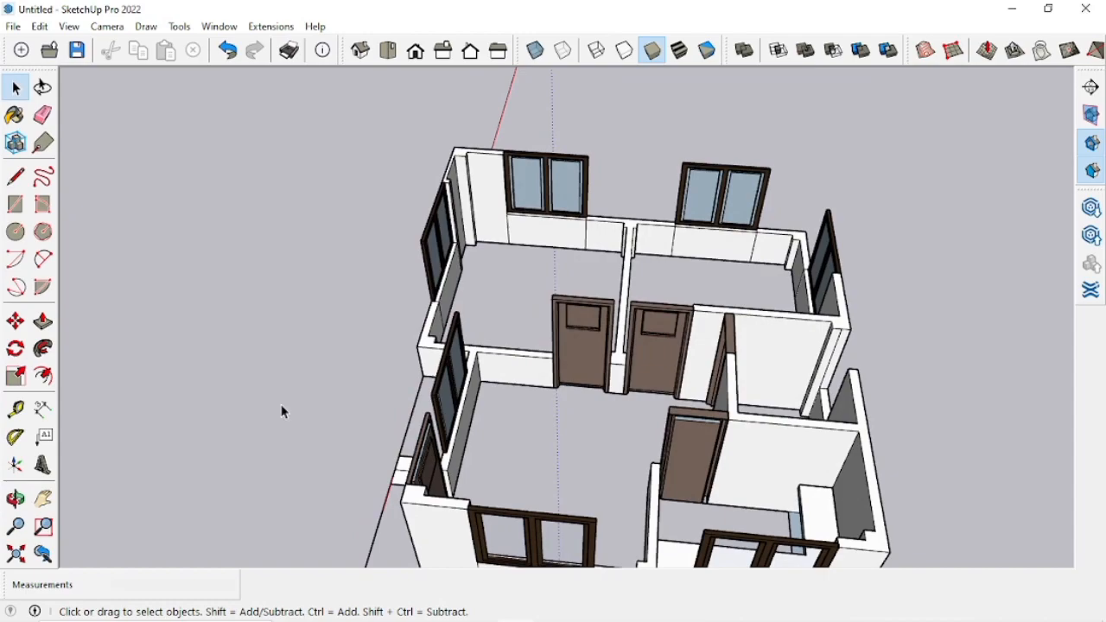
{"action": "scroll", "coordinate": [432, 345], "scroll_direction": "up", "scroll_amount": 2}
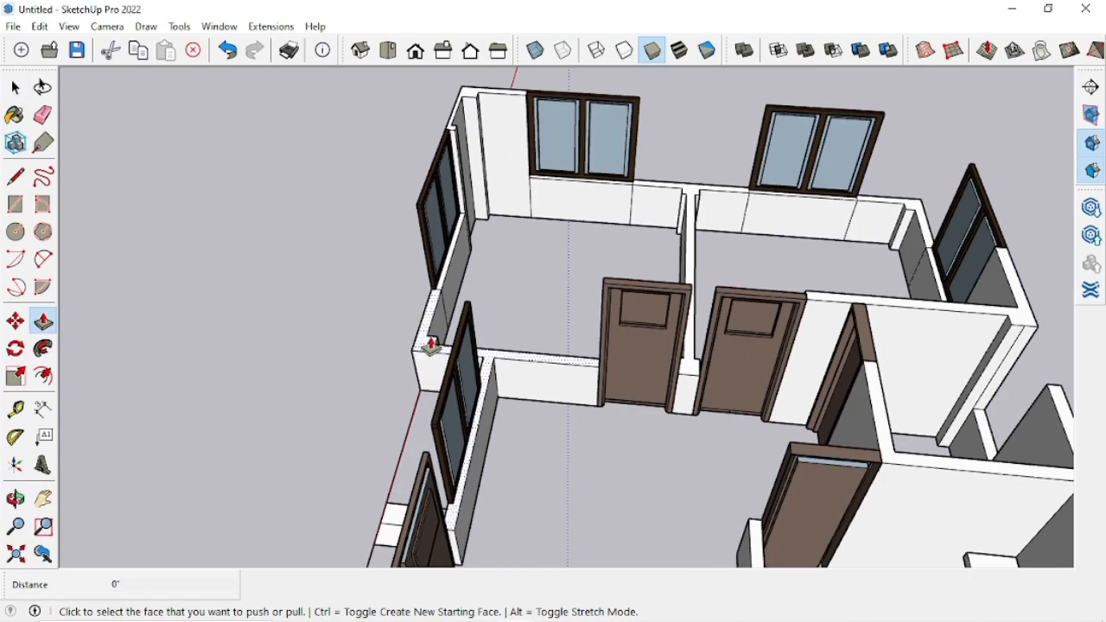
{"action": "left_click", "coordinate": [427, 340]}
{"action": "left_click", "coordinate": [486, 103]}
{"action": "scroll", "coordinate": [665, 261], "scroll_direction": "up", "scroll_amount": 2}
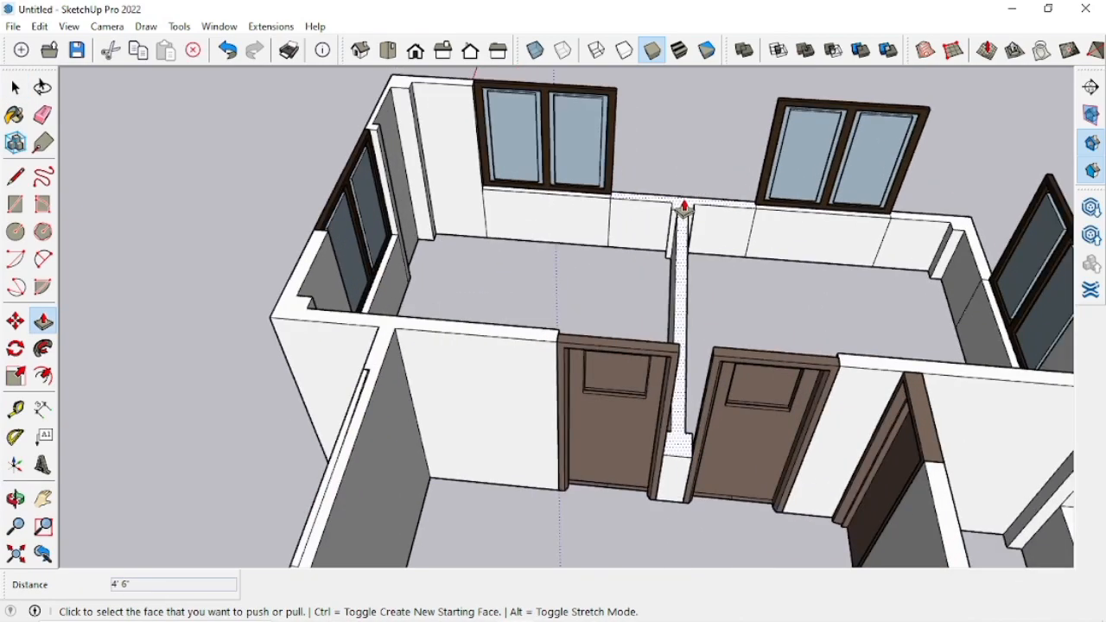
{"action": "left_click", "coordinate": [499, 338]}
{"action": "scroll", "coordinate": [640, 298], "scroll_direction": "down", "scroll_amount": 2}
{"action": "scroll", "coordinate": [912, 277], "scroll_direction": "up", "scroll_amount": 2}
{"action": "left_click", "coordinate": [925, 242]}
{"action": "left_click", "coordinate": [608, 302]}
Step: Raise the partition and front wall pier between the two front windows by 4' 6" to match the neighbouring walls
{"action": "scroll", "coordinate": [544, 446], "scroll_direction": "down", "scroll_amount": 2}
{"action": "middle_click_drag", "start_coordinate": [544, 447], "coordinate": [815, 469]}
{"action": "scroll", "coordinate": [691, 506], "scroll_direction": "down", "scroll_amount": 2}
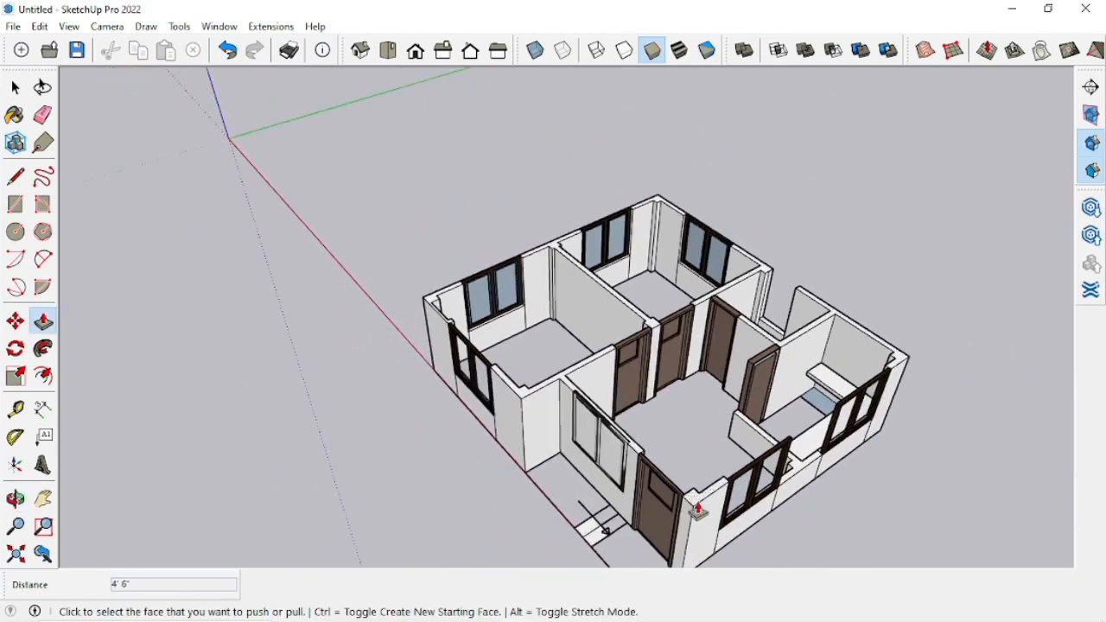
{"action": "scroll", "coordinate": [787, 433], "scroll_direction": "up", "scroll_amount": 4}
{"action": "left_click", "coordinate": [833, 494]}
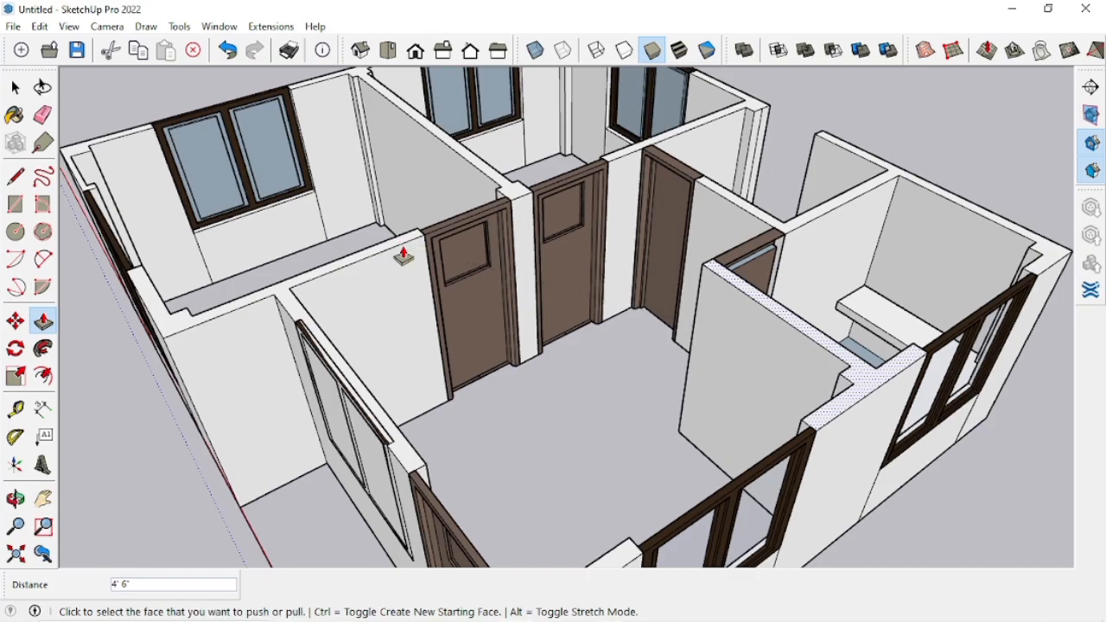
{"action": "left_click", "coordinate": [403, 251]}
Step: Draw dividing lines across the wall top at both ends of the window beside the entrance door
{"action": "scroll", "coordinate": [403, 251], "scroll_direction": "down", "scroll_amount": 3}
{"action": "scroll", "coordinate": [738, 334], "scroll_direction": "up", "scroll_amount": 2}
{"action": "scroll", "coordinate": [738, 334], "scroll_direction": "down", "scroll_amount": 3}
{"action": "middle_click_drag", "start_coordinate": [738, 333], "coordinate": [521, 420]}
{"action": "scroll", "coordinate": [556, 432], "scroll_direction": "up", "scroll_amount": 2}
{"action": "scroll", "coordinate": [493, 397], "scroll_direction": "up", "scroll_amount": 3}
{"action": "middle_click_drag", "start_coordinate": [477, 383], "coordinate": [432, 504]}
{"action": "key", "text": "space"}
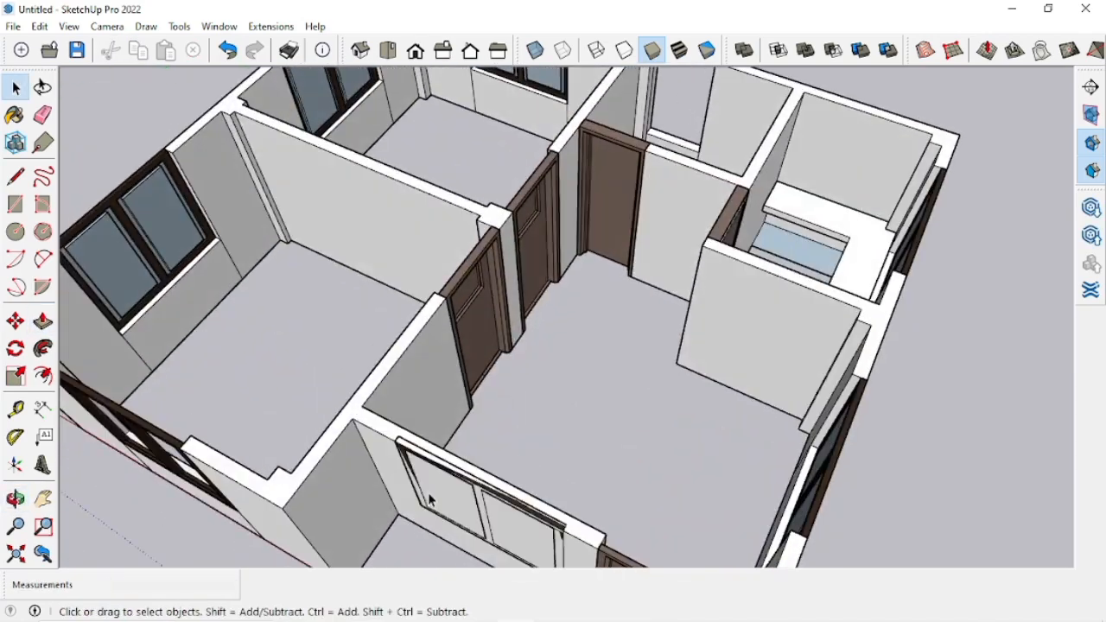
{"action": "scroll", "coordinate": [421, 458], "scroll_direction": "up", "scroll_amount": 3}
{"action": "key", "text": "l"}
{"action": "key", "text": "Escape"}
{"action": "scroll", "coordinate": [395, 410], "scroll_direction": "down", "scroll_amount": 3}
{"action": "scroll", "coordinate": [584, 518], "scroll_direction": "up", "scroll_amount": 4}
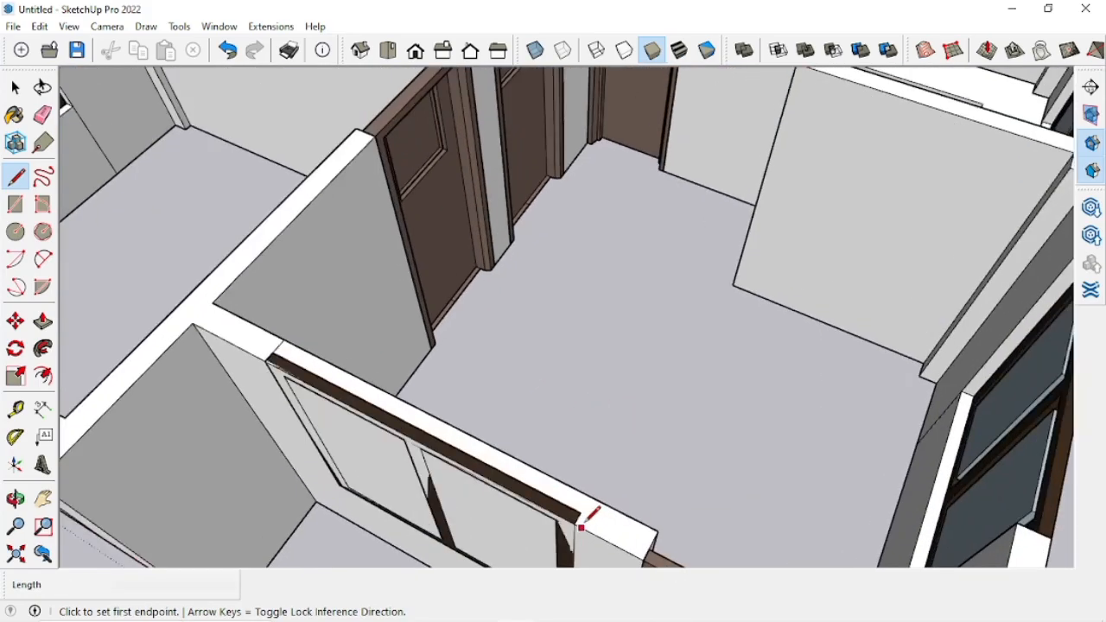
{"action": "scroll", "coordinate": [602, 473], "scroll_direction": "down", "scroll_amount": 3}
{"action": "middle_click_drag", "start_coordinate": [602, 473], "coordinate": [579, 492]}
{"action": "key", "text": "space"}
Step: Push the marked wall strip over the window beside the entrance door back down to clear the window
{"action": "scroll", "coordinate": [523, 451], "scroll_direction": "up", "scroll_amount": 3}
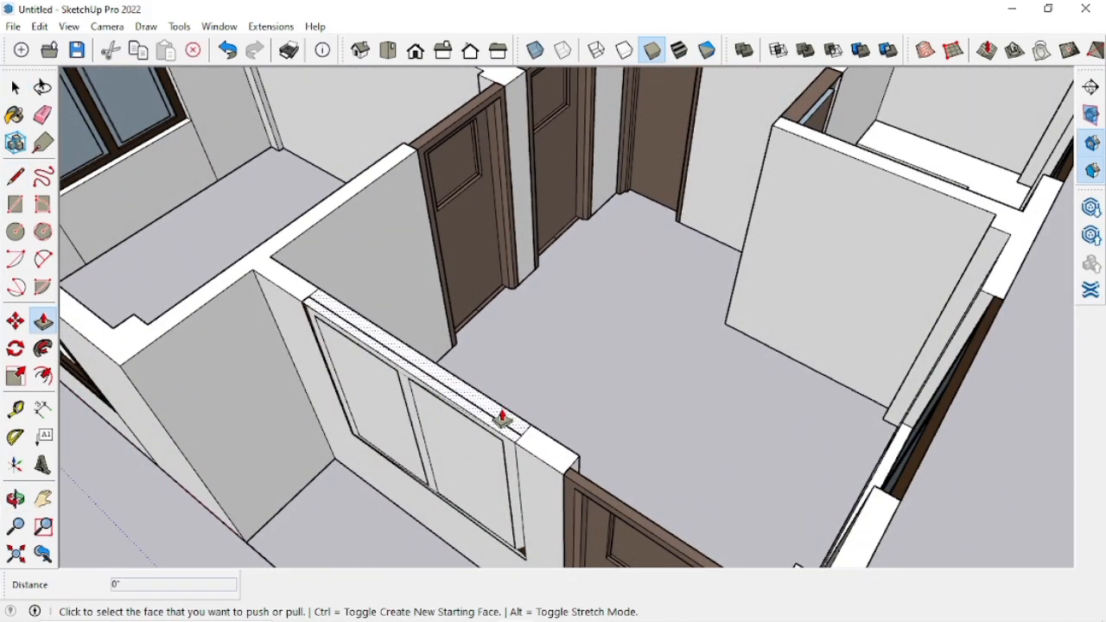
{"action": "middle_click_drag", "start_coordinate": [550, 457], "coordinate": [554, 348]}
{"action": "key", "text": "ctrl+z"}
{"action": "mouse_move", "coordinate": [513, 398]}
{"action": "middle_mouse_down"}
{"action": "mouse_move", "coordinate": [506, 497]}
{"action": "mouse_move", "coordinate": [514, 437]}
{"action": "mouse_move", "coordinate": [576, 484]}
{"action": "mouse_move", "coordinate": [546, 535]}
{"action": "mouse_move", "coordinate": [533, 443]}
{"action": "middle_mouse_up"}
{"action": "scroll", "coordinate": [480, 509], "scroll_direction": "down", "scroll_amount": 2}
{"action": "scroll", "coordinate": [575, 484], "scroll_direction": "down", "scroll_amount": 2}
Step: Raise the low wall section in the outer wall gap behind the bathroom, leaving a shallow notch for a ventilator
{"action": "scroll", "coordinate": [533, 443], "scroll_direction": "down", "scroll_amount": 2}
{"action": "mouse_move", "coordinate": [738, 443]}
{"action": "middle_mouse_down"}
{"action": "mouse_move", "coordinate": [666, 420]}
{"action": "mouse_move", "coordinate": [593, 326]}
{"action": "mouse_move", "coordinate": [599, 385]}
{"action": "mouse_move", "coordinate": [582, 378]}
{"action": "mouse_move", "coordinate": [659, 435]}
{"action": "middle_mouse_up"}
{"action": "scroll", "coordinate": [585, 459], "scroll_direction": "up", "scroll_amount": 5}
{"action": "mouse_move", "coordinate": [585, 458]}
{"action": "middle_mouse_down"}
{"action": "mouse_move", "coordinate": [640, 432]}
{"action": "mouse_move", "coordinate": [633, 458]}
{"action": "mouse_move", "coordinate": [593, 400]}
{"action": "mouse_move", "coordinate": [578, 488]}
{"action": "mouse_move", "coordinate": [558, 496]}
{"action": "mouse_move", "coordinate": [565, 524]}
{"action": "mouse_move", "coordinate": [671, 320]}
{"action": "mouse_move", "coordinate": [826, 276]}
{"action": "middle_mouse_up"}
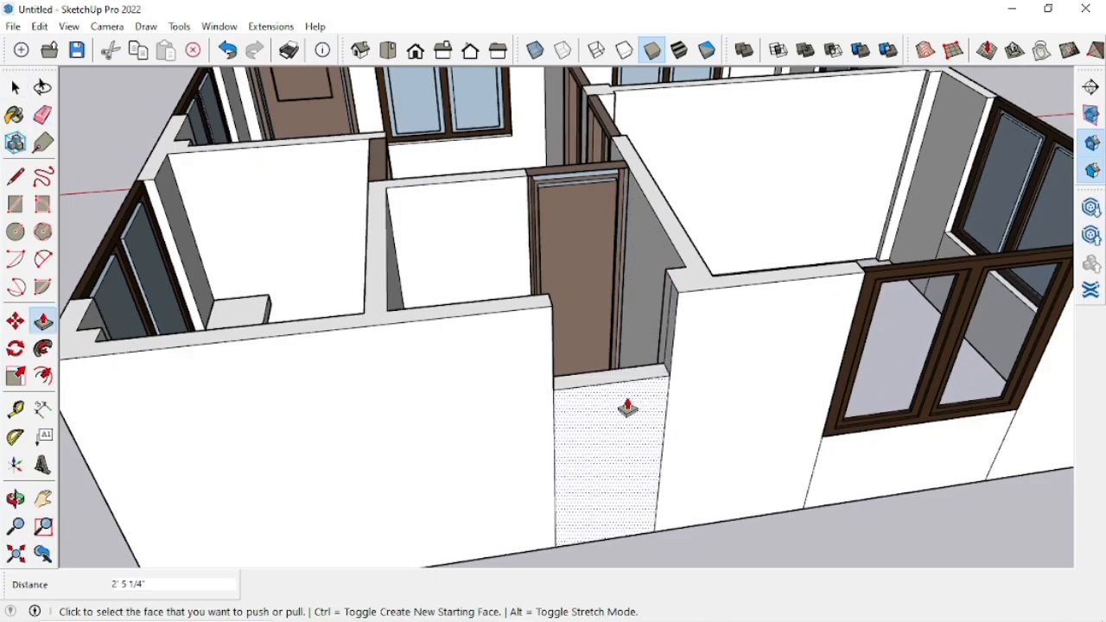
{"action": "middle_click_drag", "start_coordinate": [591, 451], "coordinate": [585, 486]}
{"action": "left_click", "coordinate": [587, 481]}
{"action": "middle_click_drag", "start_coordinate": [626, 373], "coordinate": [672, 424]}
{"action": "scroll", "coordinate": [679, 457], "scroll_direction": "up", "scroll_amount": 2}
{"action": "scroll", "coordinate": [666, 422], "scroll_direction": "down", "scroll_amount": 3}
{"action": "middle_click_drag", "start_coordinate": [667, 422], "coordinate": [671, 353]}
Step: Erase the leftover vertical edges on the outer and inner faces of the wall below the bathroom notch
{"action": "key", "text": "e"}
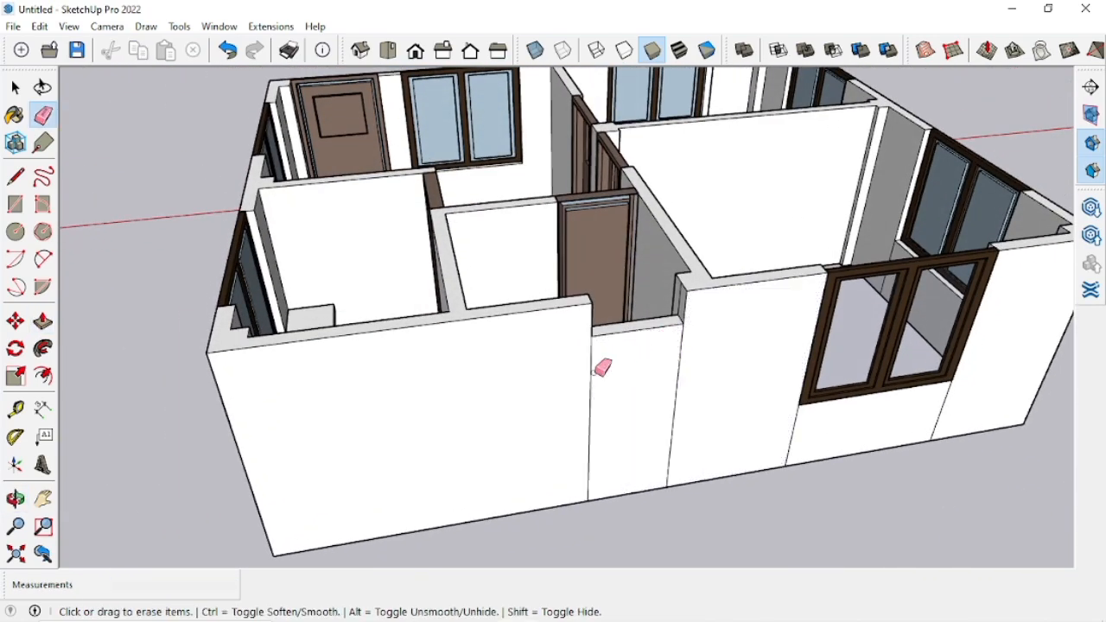
{"action": "middle_click_drag", "start_coordinate": [654, 354], "coordinate": [806, 335]}
{"action": "scroll", "coordinate": [788, 259], "scroll_direction": "up", "scroll_amount": 3}
{"action": "middle_click_drag", "start_coordinate": [787, 259], "coordinate": [1020, 285]}
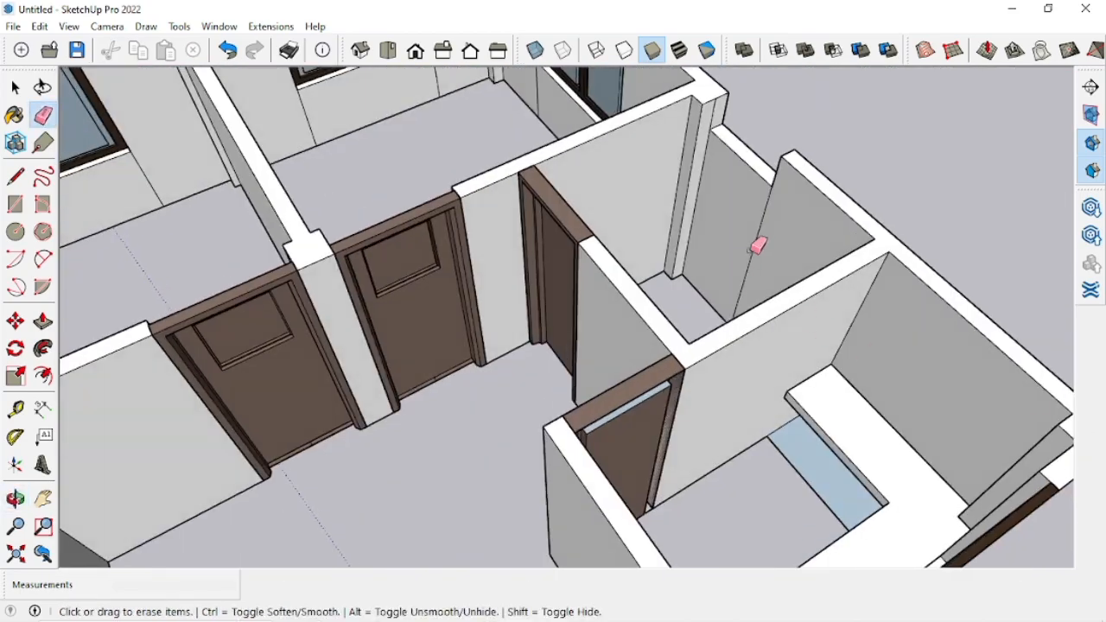
{"action": "left_click", "coordinate": [756, 251]}
{"action": "scroll", "coordinate": [764, 255], "scroll_direction": "down", "scroll_amount": 2}
{"action": "scroll", "coordinate": [721, 151], "scroll_direction": "up", "scroll_amount": 4}
{"action": "scroll", "coordinate": [724, 149], "scroll_direction": "down", "scroll_amount": 3}
{"action": "mouse_move", "coordinate": [723, 158]}
{"action": "middle_mouse_down"}
{"action": "mouse_move", "coordinate": [575, 252]}
{"action": "mouse_move", "coordinate": [605, 280]}
{"action": "mouse_move", "coordinate": [562, 331]}
{"action": "mouse_move", "coordinate": [511, 240]}
{"action": "mouse_move", "coordinate": [569, 328]}
{"action": "middle_mouse_up"}
{"action": "key", "text": "space"}
Step: Draw a small upright rectangle with lines on the open ground outside the house
{"action": "scroll", "coordinate": [550, 321], "scroll_direction": "down", "scroll_amount": 3}
{"action": "scroll", "coordinate": [550, 321], "scroll_direction": "up", "scroll_amount": 2}
{"action": "scroll", "coordinate": [570, 330], "scroll_direction": "down", "scroll_amount": 5}
{"action": "scroll", "coordinate": [562, 316], "scroll_direction": "up", "scroll_amount": 2}
{"action": "scroll", "coordinate": [561, 316], "scroll_direction": "down", "scroll_amount": 3}
{"action": "scroll", "coordinate": [781, 333], "scroll_direction": "down", "scroll_amount": 2}
{"action": "middle_click_drag", "start_coordinate": [781, 332], "coordinate": [696, 539]}
{"action": "scroll", "coordinate": [697, 539], "scroll_direction": "down", "scroll_amount": 2}
{"action": "scroll", "coordinate": [592, 478], "scroll_direction": "up", "scroll_amount": 4}
{"action": "middle_click_drag", "start_coordinate": [592, 477], "coordinate": [570, 471]}
{"action": "key", "text": "l"}
{"action": "left_click", "coordinate": [343, 498]}
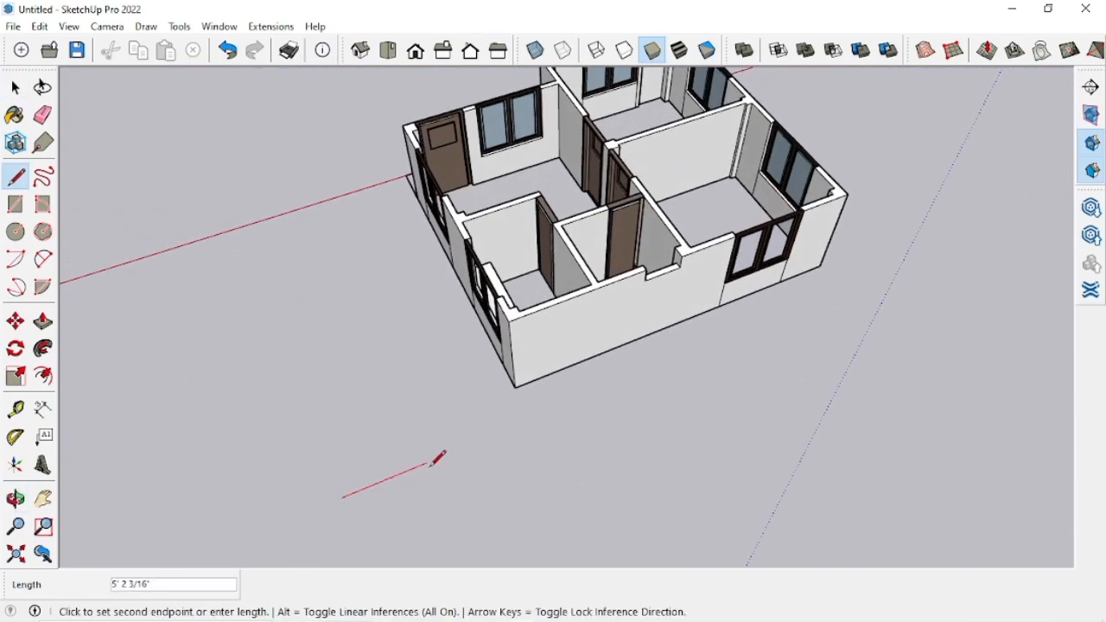
{"action": "middle_click_drag", "start_coordinate": [355, 410], "coordinate": [731, 357]}
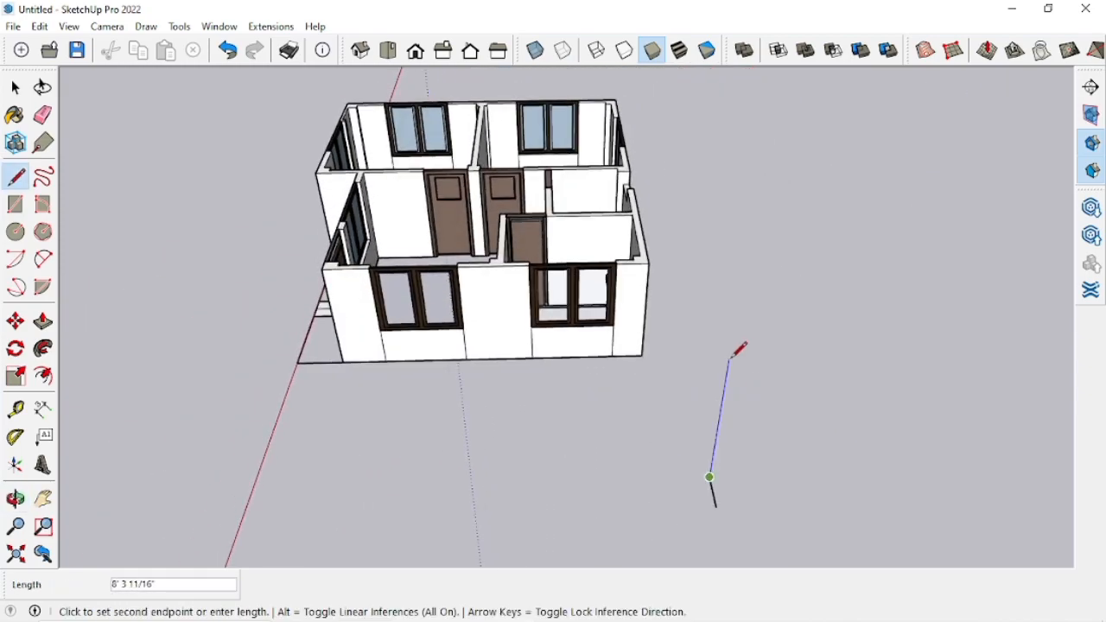
{"action": "middle_click_drag", "start_coordinate": [743, 473], "coordinate": [413, 402]}
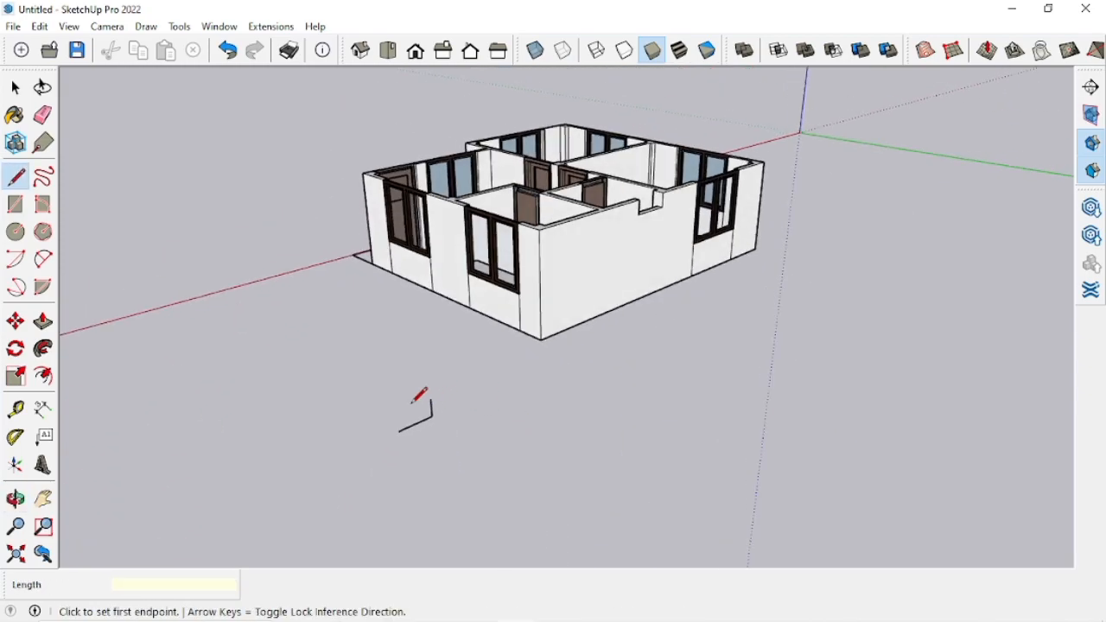
{"action": "scroll", "coordinate": [442, 399], "scroll_direction": "up", "scroll_amount": 3}
{"action": "middle_click_drag", "start_coordinate": [458, 432], "coordinate": [347, 471]}
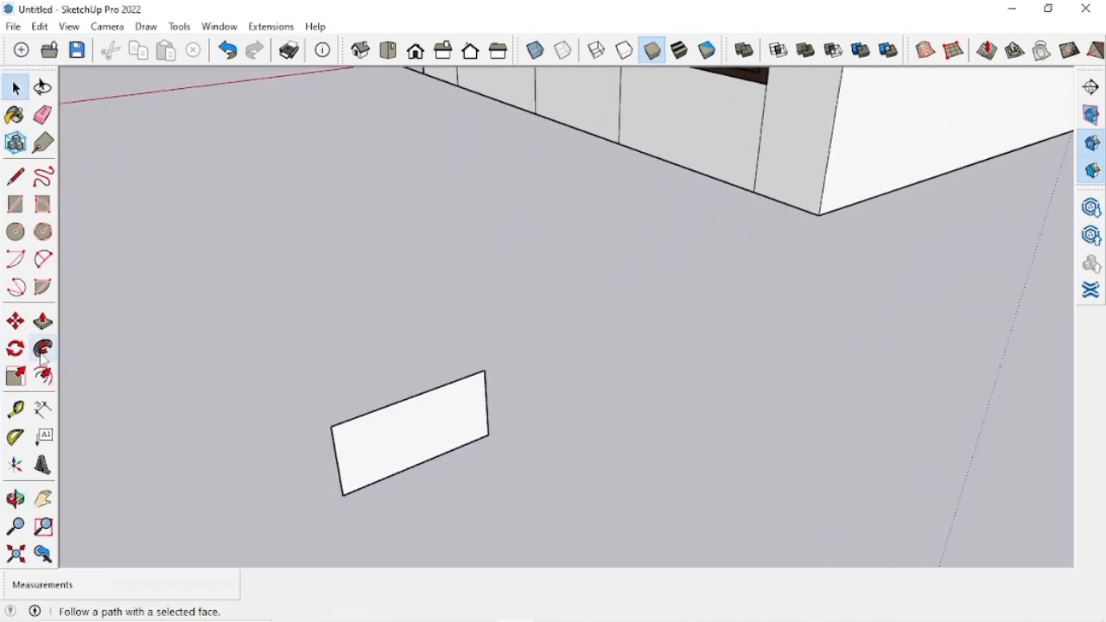
Step: Offset the rectangle's outline inward, first by 1" and in its place by a wider distance, to form the frame border
{"action": "left_click", "coordinate": [43, 376]}
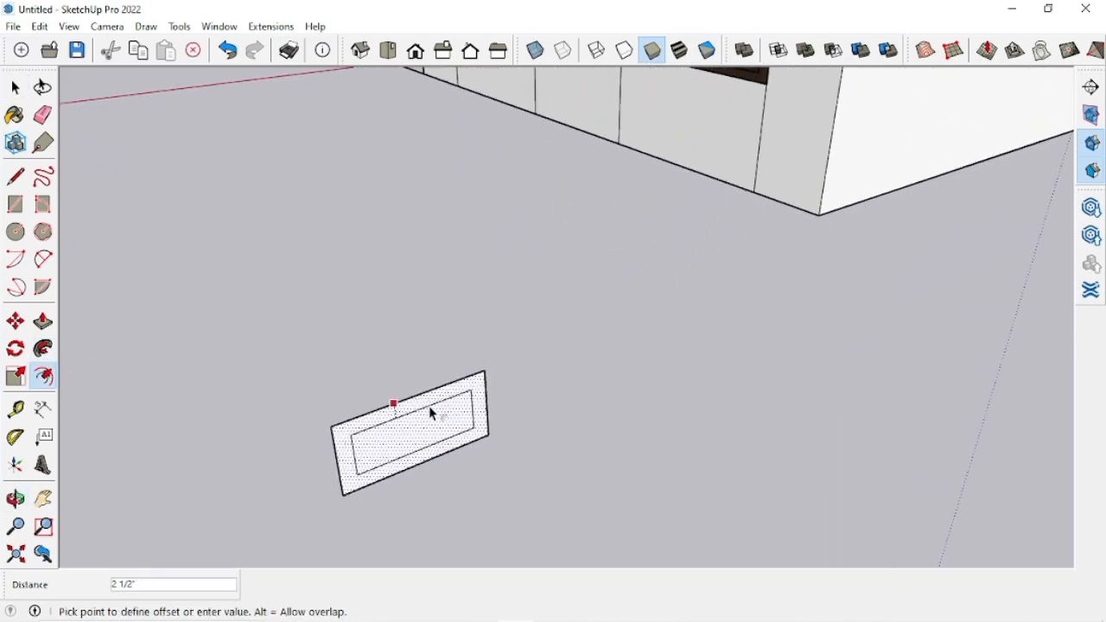
{"action": "type", "text": "1"}
{"action": "key", "text": "Return"}
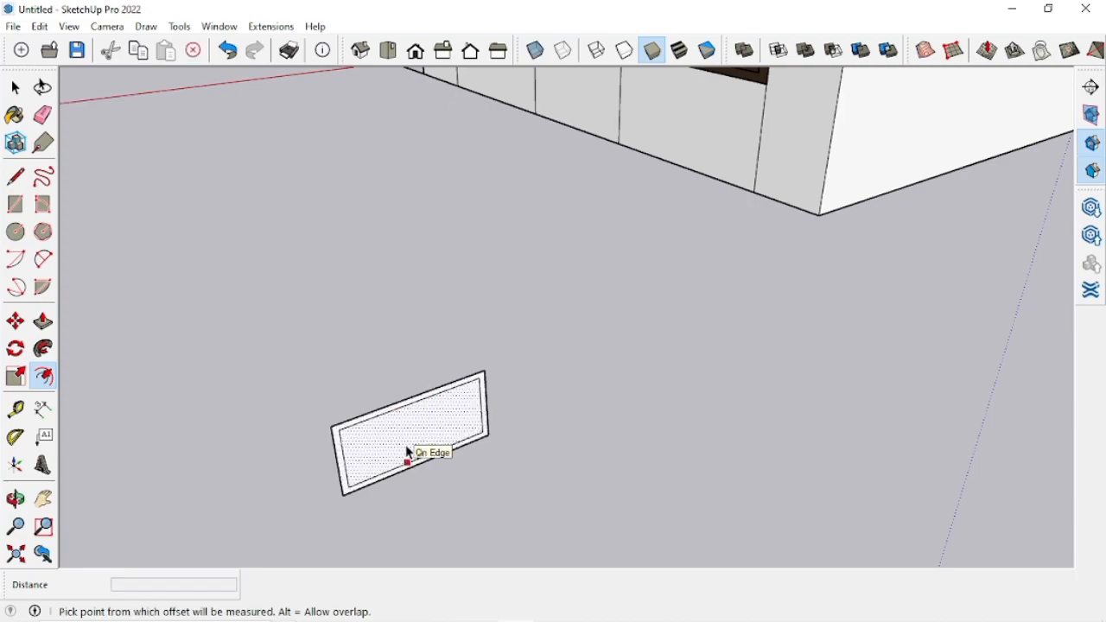
{"action": "key", "text": "Return"}
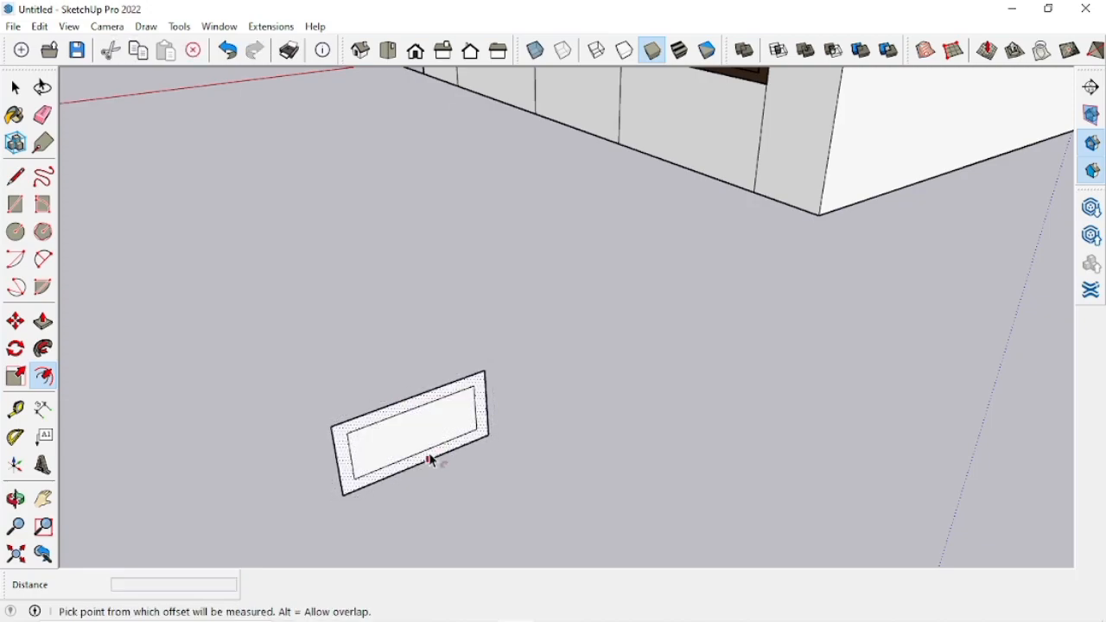
Step: Draw a vertical centre line between the midpoints of the inner rectangle's long edges
{"action": "scroll", "coordinate": [415, 419], "scroll_direction": "up", "scroll_amount": 2}
{"action": "key", "text": "l"}
{"action": "left_click", "coordinate": [419, 455]}
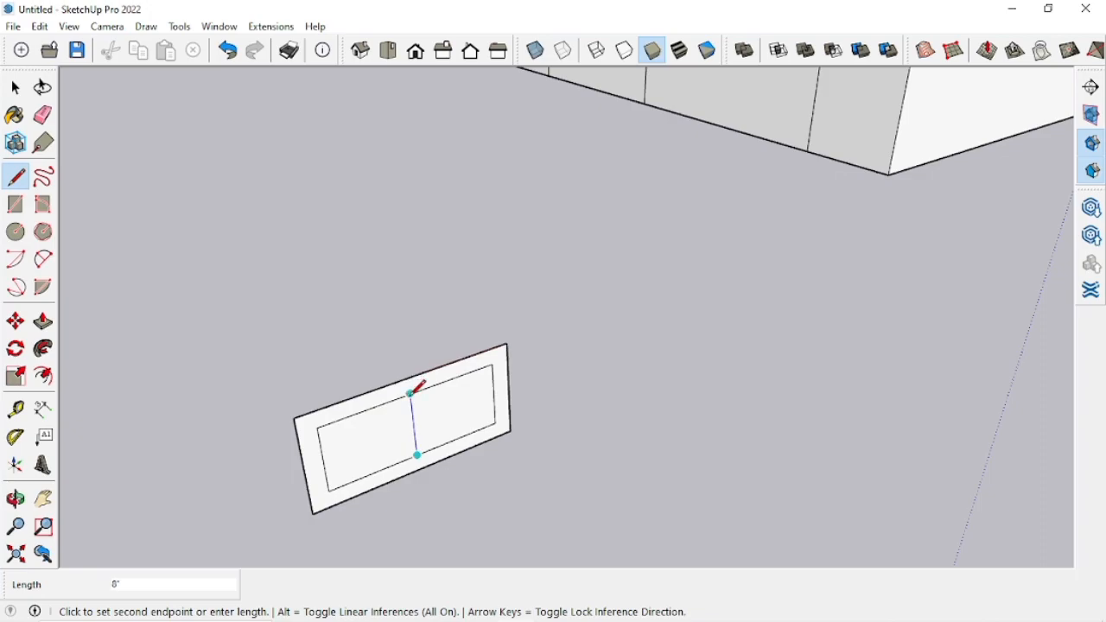
{"action": "left_click", "coordinate": [412, 399]}
{"action": "key", "text": "space"}
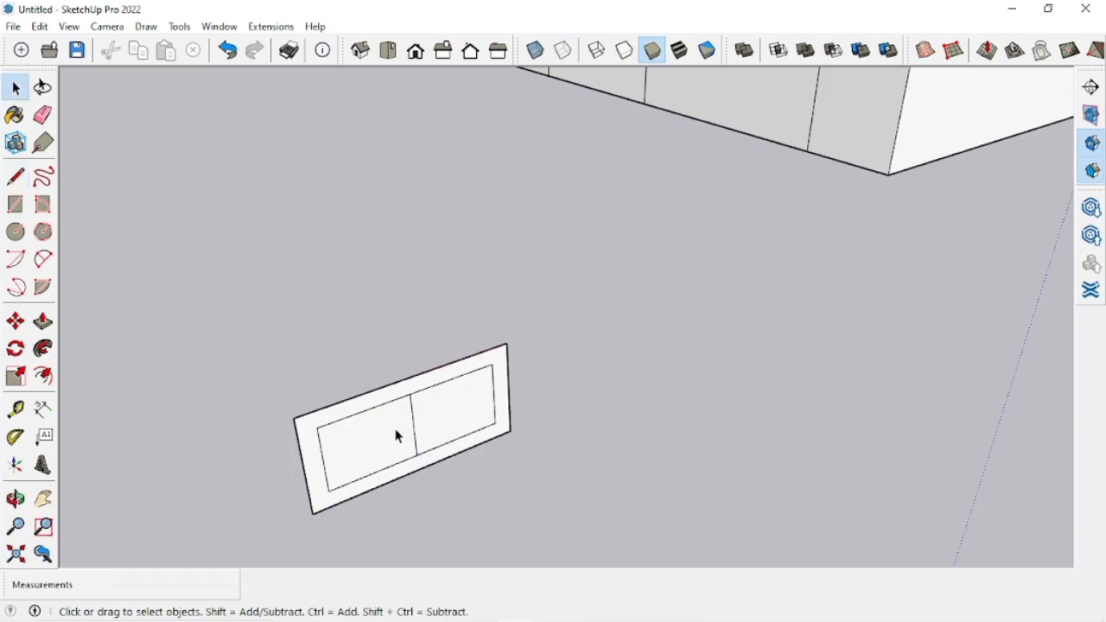
Step: Place a guide on each side of the centre line and draw 1" by 8" rectangles out to the guides
{"action": "left_click", "coordinate": [415, 425]}
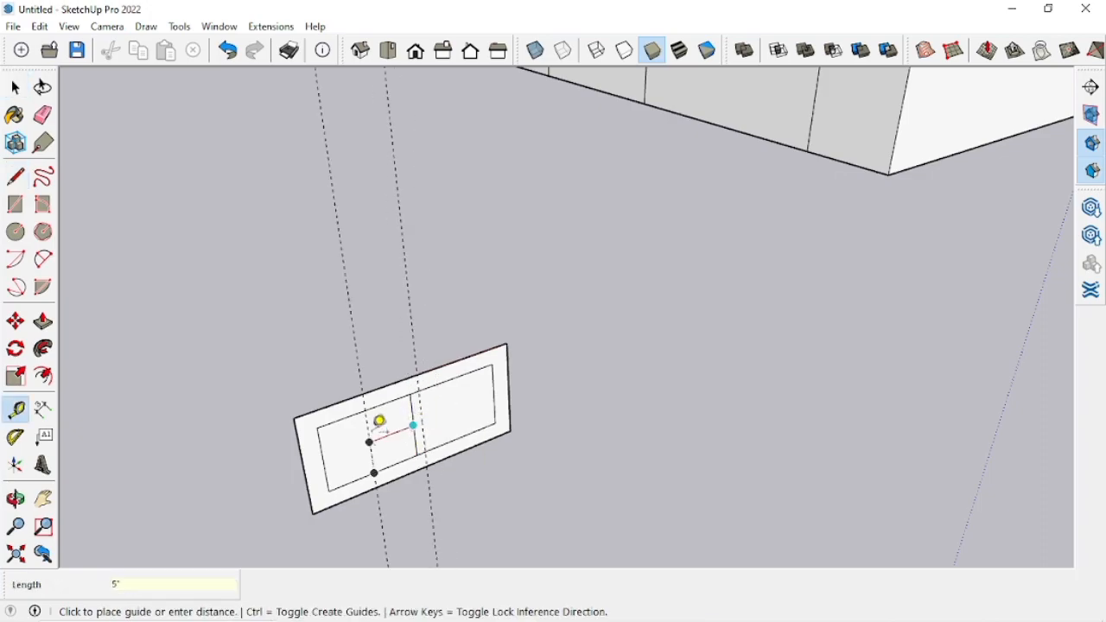
{"action": "scroll", "coordinate": [416, 421], "scroll_direction": "up", "scroll_amount": 3}
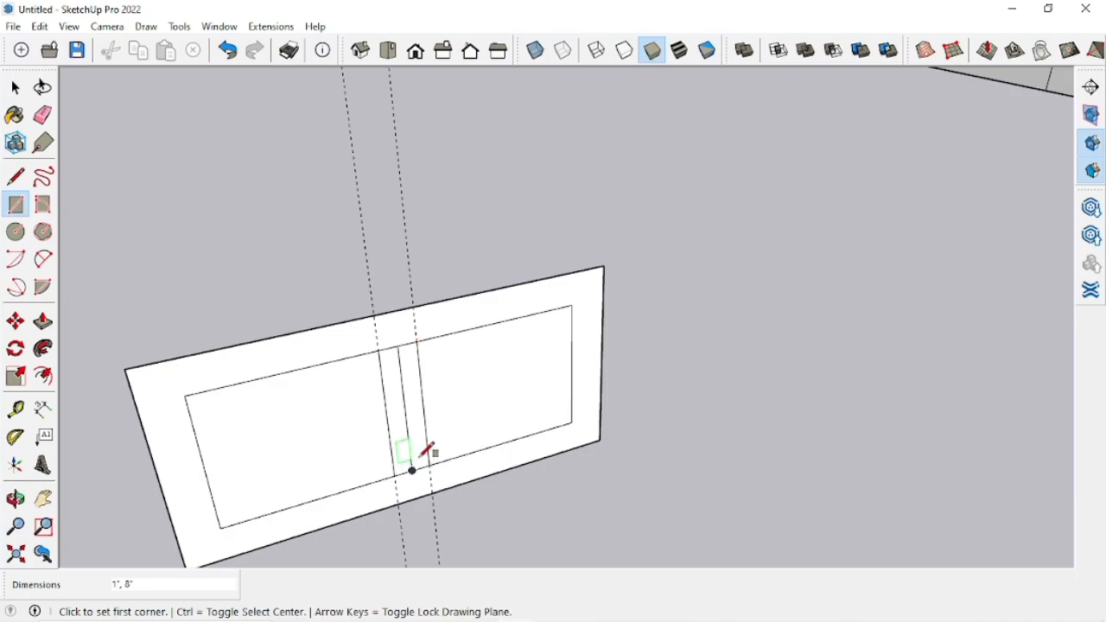
{"action": "scroll", "coordinate": [425, 456], "scroll_direction": "down", "scroll_amount": 2}
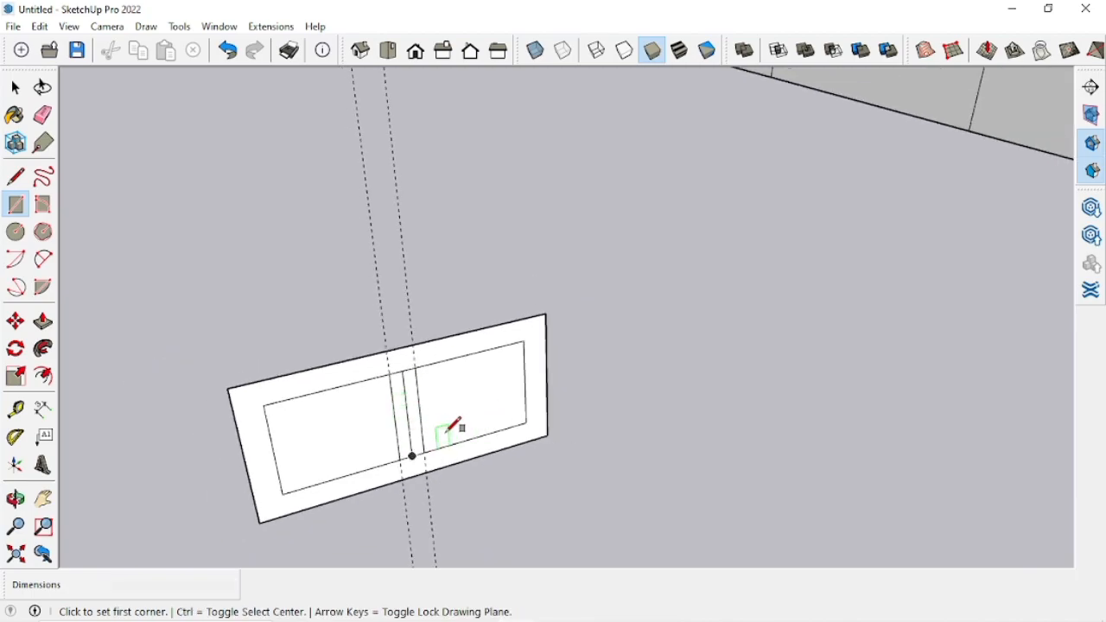
Step: Delete the guides and erase the centre line and short edges to leave one mullion between two panes
{"action": "left_click", "coordinate": [368, 296]}
{"action": "scroll", "coordinate": [425, 380], "scroll_direction": "down", "scroll_amount": 1}
{"action": "scroll", "coordinate": [425, 380], "scroll_direction": "up", "scroll_amount": 2}
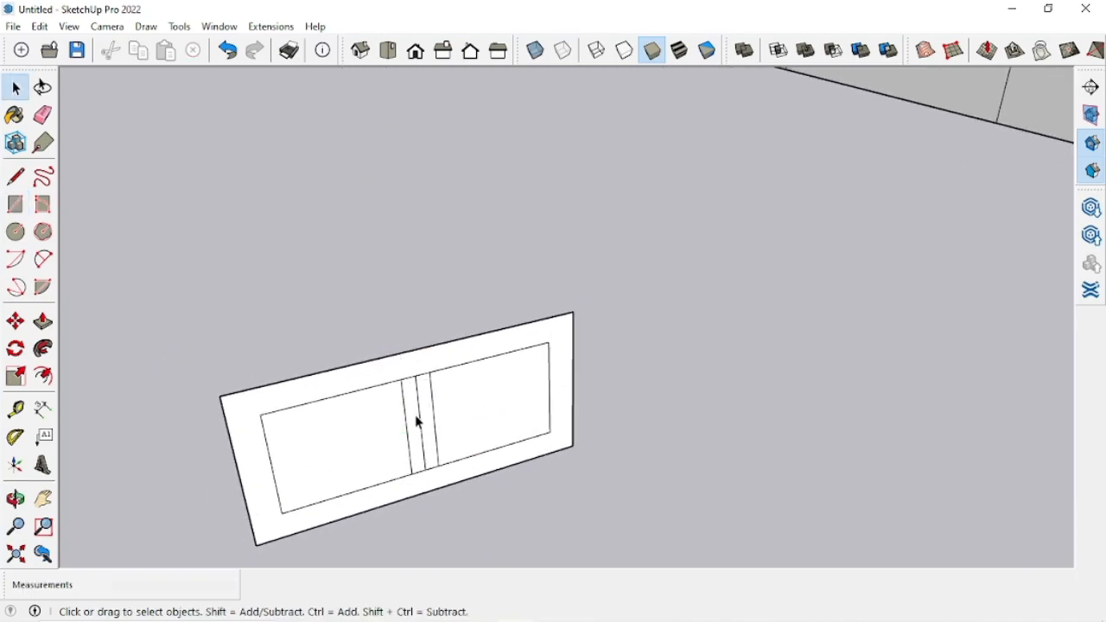
{"action": "key", "text": "e"}
{"action": "mouse_move", "coordinate": [430, 468]}
{"action": "middle_mouse_down"}
{"action": "mouse_move", "coordinate": [407, 450]}
{"action": "mouse_move", "coordinate": [899, 435]}
{"action": "mouse_move", "coordinate": [457, 420]}
{"action": "mouse_move", "coordinate": [458, 410]}
{"action": "middle_mouse_up"}
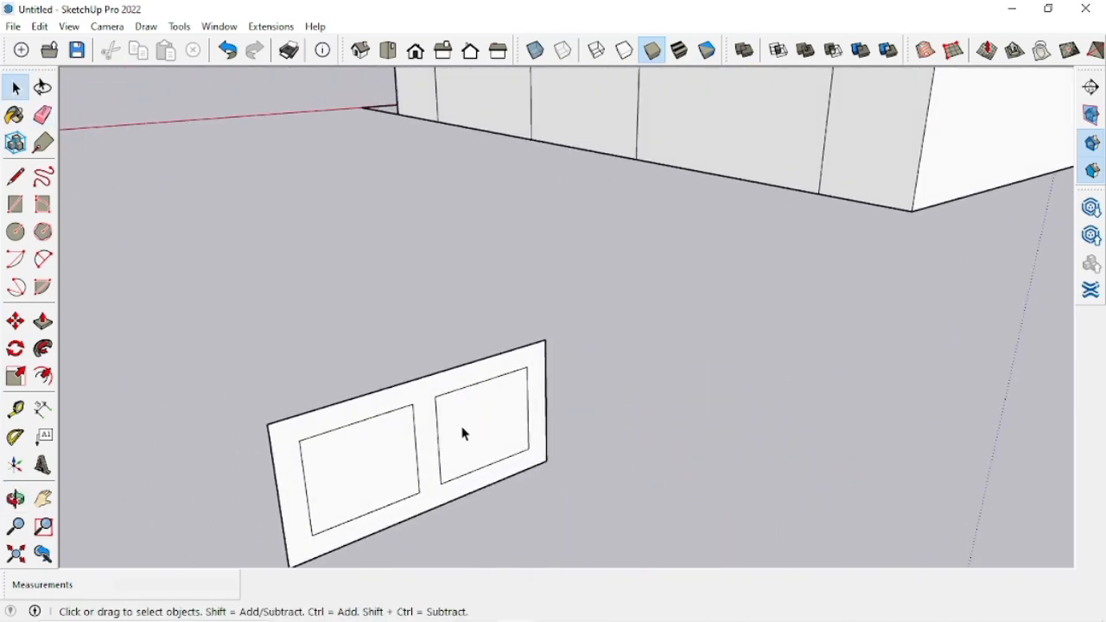
Step: Try extruding the frame face with a distance of 5, and undo it
{"action": "key", "text": "p"}
{"action": "left_click", "coordinate": [425, 451]}
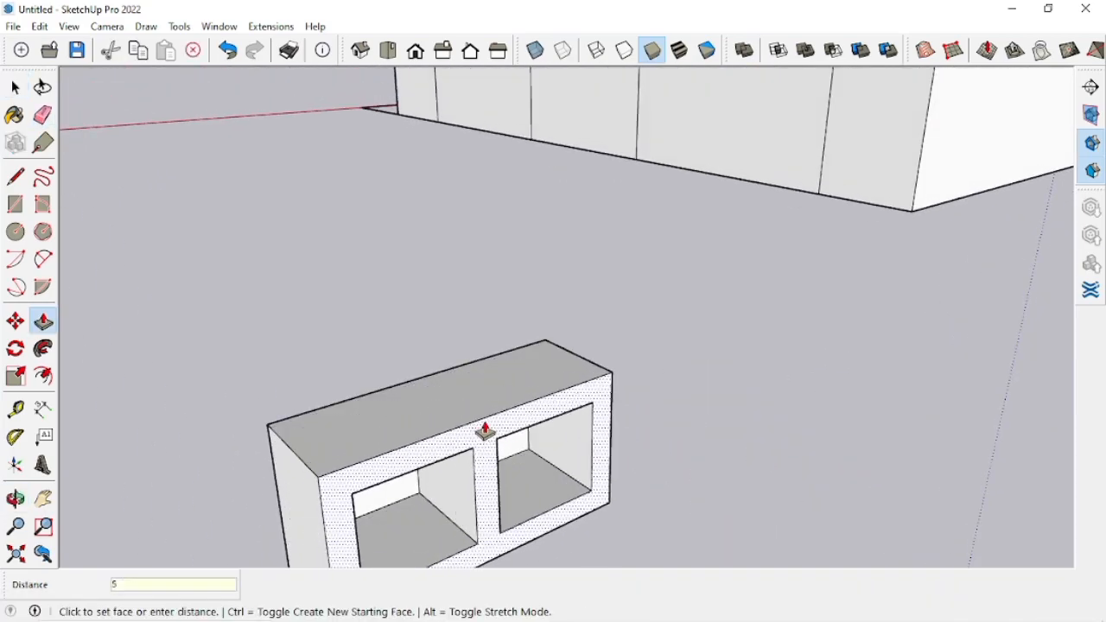
{"action": "key", "text": "Return"}
{"action": "scroll", "coordinate": [477, 424], "scroll_direction": "down", "scroll_amount": 3}
{"action": "key", "text": "ctrl+z"}
Step: Extrude the window frame and its two panes 3" thick
{"action": "left_click", "coordinate": [440, 405]}
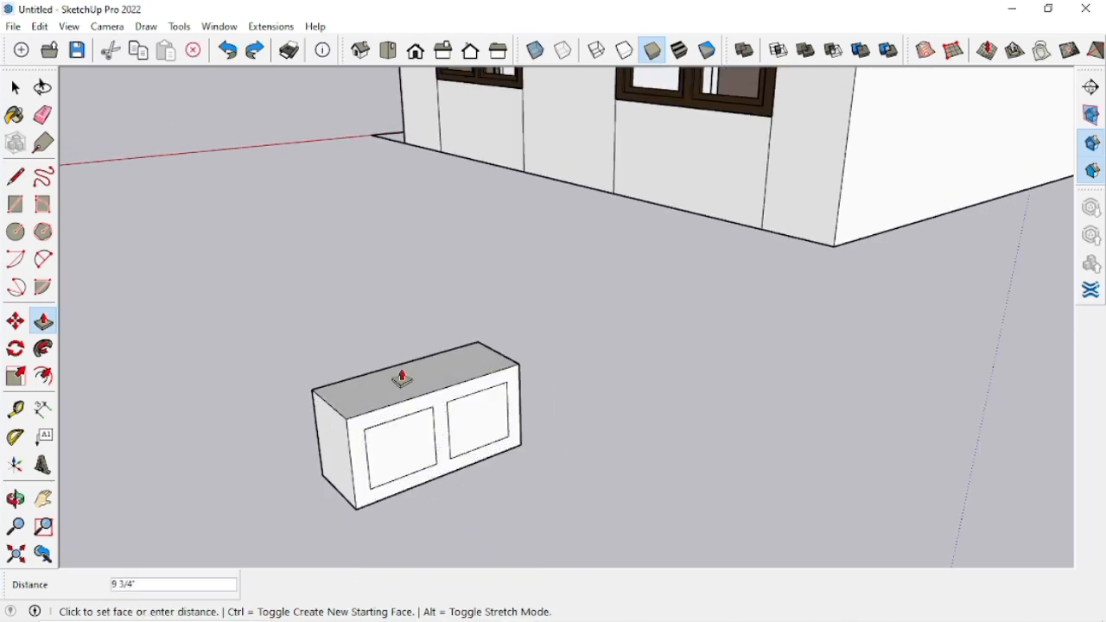
{"action": "key", "text": "Return"}
{"action": "middle_click_drag", "start_coordinate": [403, 377], "coordinate": [421, 475]}
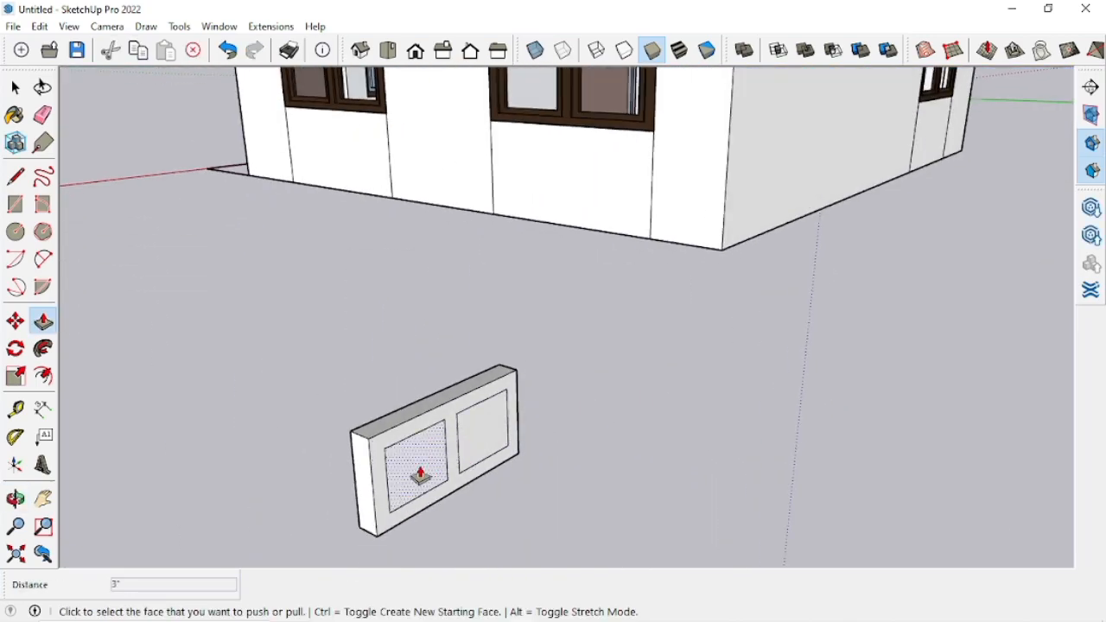
Step: Try recessing both panes 2" into the frame, and undo both recesses
{"action": "scroll", "coordinate": [421, 474], "scroll_direction": "up", "scroll_amount": 2}
{"action": "left_click", "coordinate": [419, 472]}
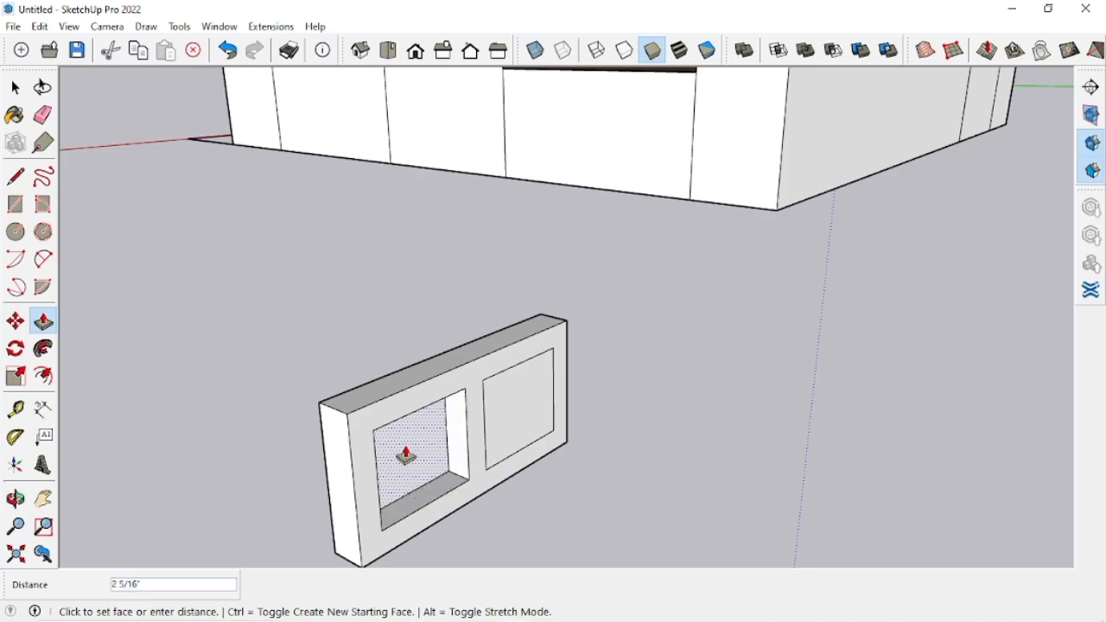
{"action": "key", "text": "Return"}
{"action": "middle_click_drag", "start_coordinate": [406, 455], "coordinate": [783, 457]}
{"action": "left_click", "coordinate": [492, 417]}
{"action": "key", "text": "Return"}
{"action": "scroll", "coordinate": [616, 502], "scroll_direction": "down", "scroll_amount": 2}
{"action": "middle_click_drag", "start_coordinate": [624, 504], "coordinate": [493, 521]}
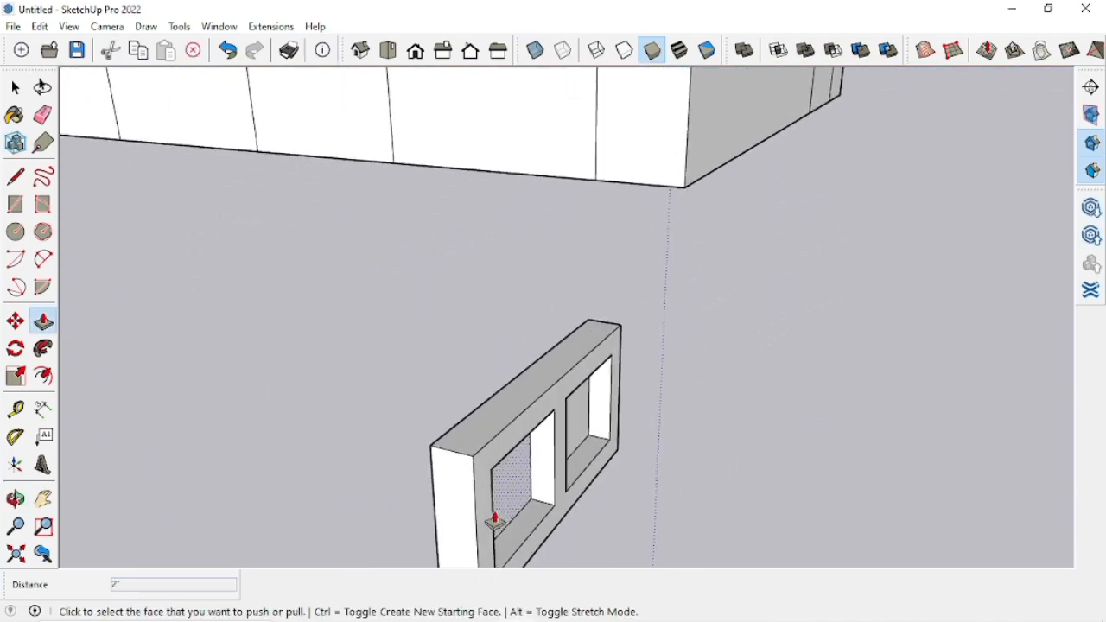
{"action": "scroll", "coordinate": [522, 508], "scroll_direction": "up", "scroll_amount": 2}
{"action": "key", "text": "ctrl+z"}
{"action": "key", "text": "ctrl+z"}
Step: Recess both window panes 1" into the frame
{"action": "left_click", "coordinate": [554, 496]}
{"action": "type", "text": "1"}
{"action": "key", "text": "Return"}
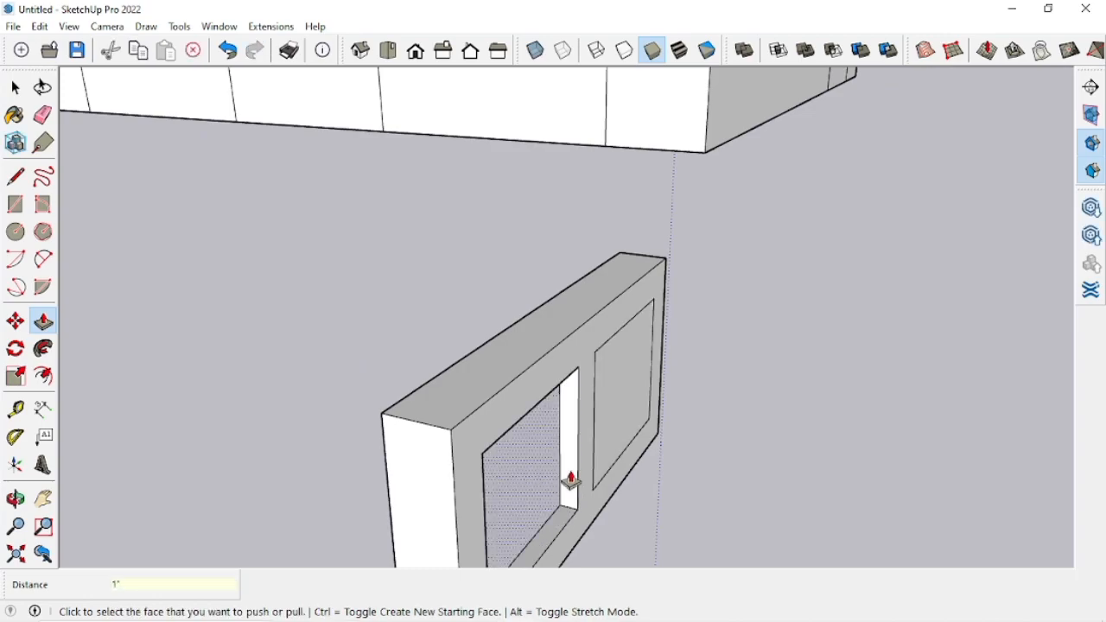
{"action": "left_click", "coordinate": [630, 417]}
{"action": "type", "text": "1"}
{"action": "key", "text": "Return"}
{"action": "middle_click_drag", "start_coordinate": [597, 412], "coordinate": [896, 475]}
{"action": "scroll", "coordinate": [573, 485], "scroll_direction": "down", "scroll_amount": 2}
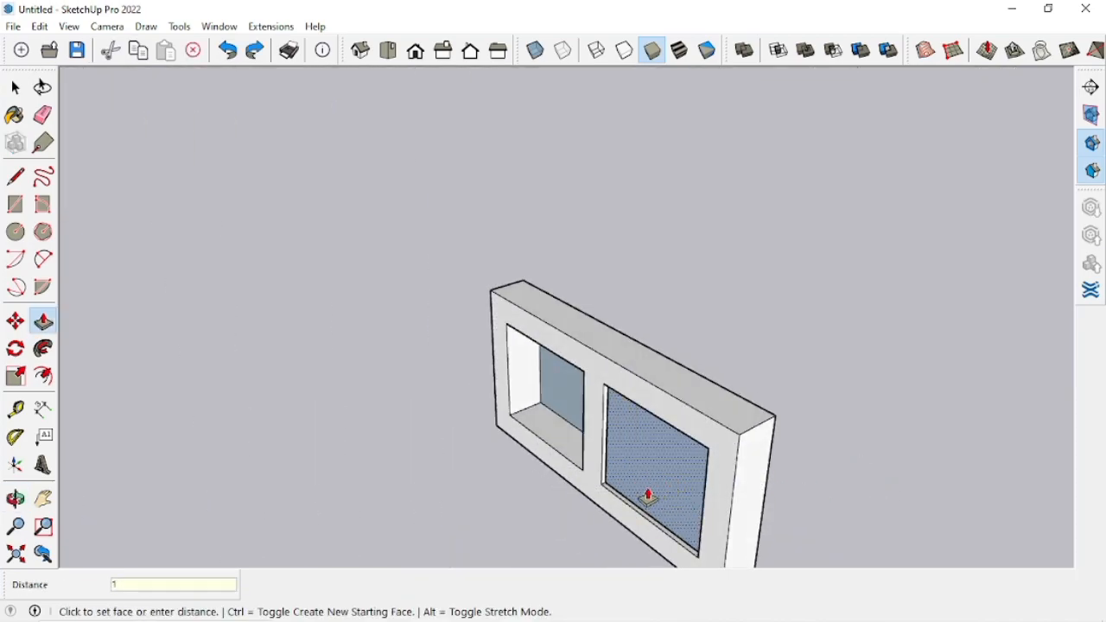
Step: Recess both panes 1" into the frame on the window's reverse side
{"action": "key", "text": "Return"}
{"action": "left_click", "coordinate": [567, 404]}
{"action": "type", "text": "1"}
{"action": "key", "text": "Return"}
Step: Paint all faces of the ventilator window's frame with the Wood Veneer 01 material
{"action": "middle_click_drag", "start_coordinate": [666, 442], "coordinate": [850, 262]}
{"action": "scroll", "coordinate": [827, 350], "scroll_direction": "up", "scroll_amount": 4}
{"action": "scroll", "coordinate": [816, 331], "scroll_direction": "down", "scroll_amount": 7}
{"action": "scroll", "coordinate": [597, 488], "scroll_direction": "up", "scroll_amount": 3}
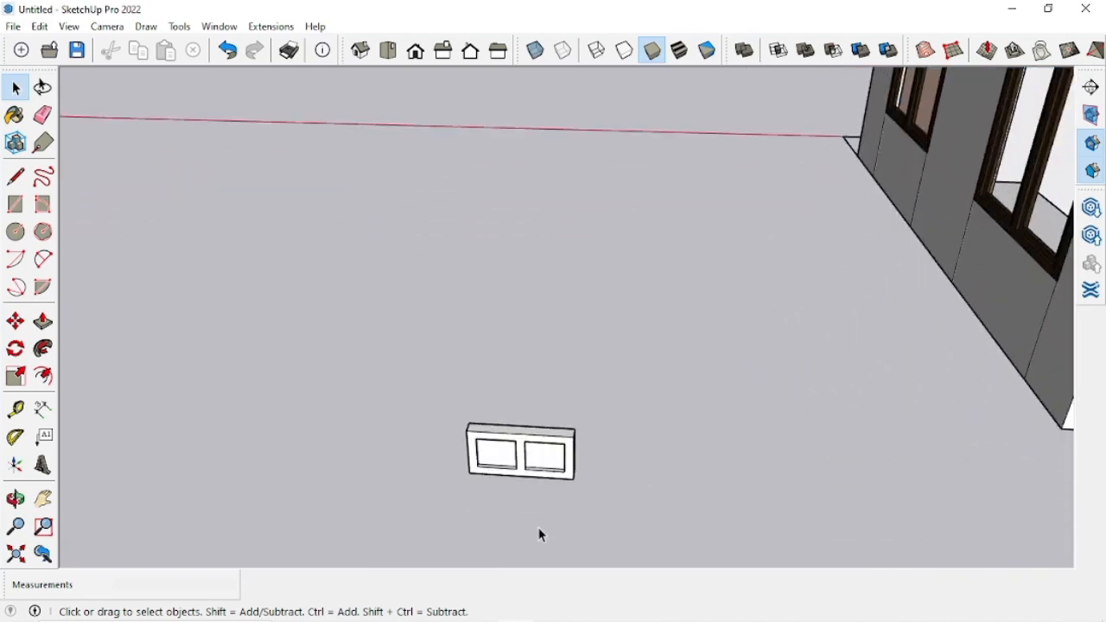
{"action": "middle_click_drag", "start_coordinate": [542, 536], "coordinate": [610, 360]}
{"action": "middle_click_drag", "start_coordinate": [746, 412], "coordinate": [595, 430]}
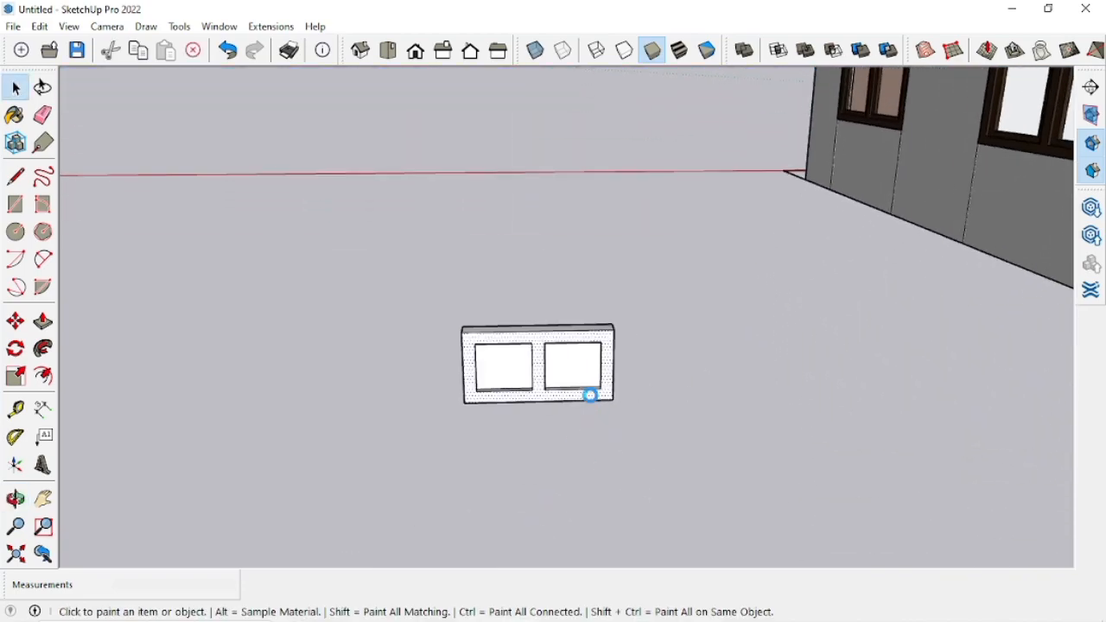
{"action": "left_click", "coordinate": [933, 396]}
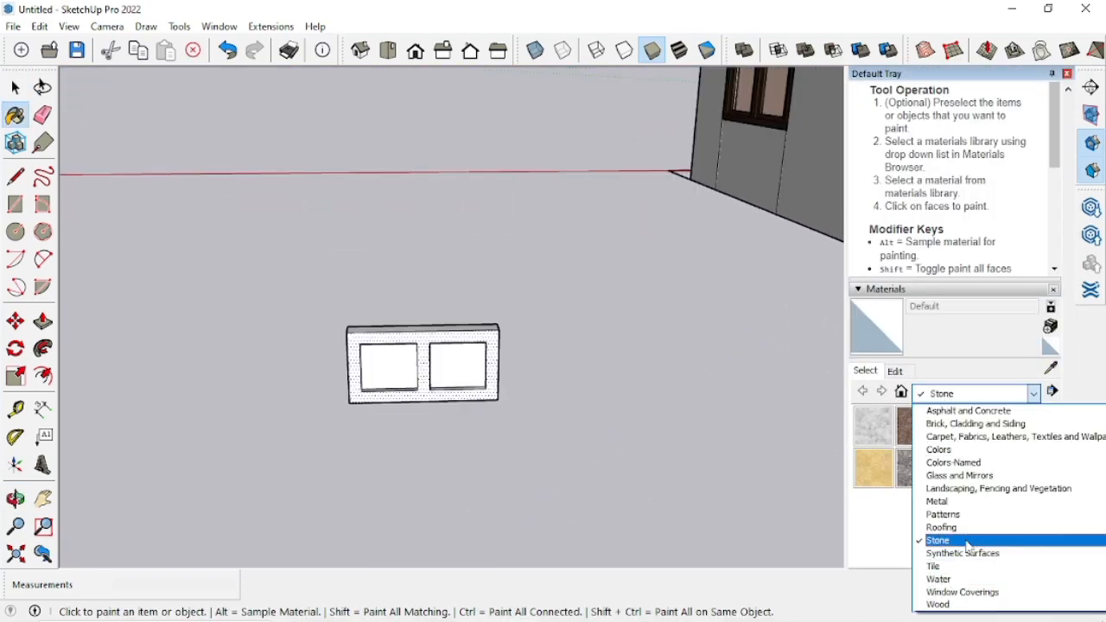
{"action": "left_click", "coordinate": [938, 604]}
{"action": "left_click", "coordinate": [874, 510]}
{"action": "scroll", "coordinate": [420, 324], "scroll_direction": "up", "scroll_amount": 1}
{"action": "scroll", "coordinate": [419, 325], "scroll_direction": "up", "scroll_amount": 1}
{"action": "left_click", "coordinate": [538, 356]}
{"action": "middle_click_drag", "start_coordinate": [445, 323], "coordinate": [464, 346]}
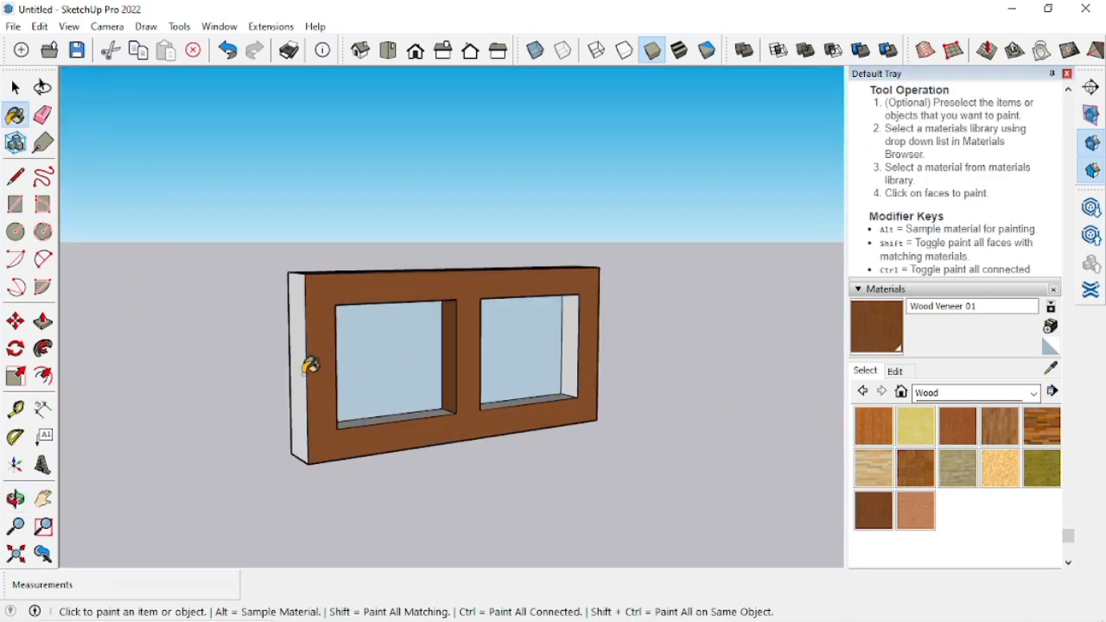
{"action": "middle_click_drag", "start_coordinate": [332, 355], "coordinate": [639, 271]}
{"action": "middle_click_drag", "start_coordinate": [485, 342], "coordinate": [430, 222]}
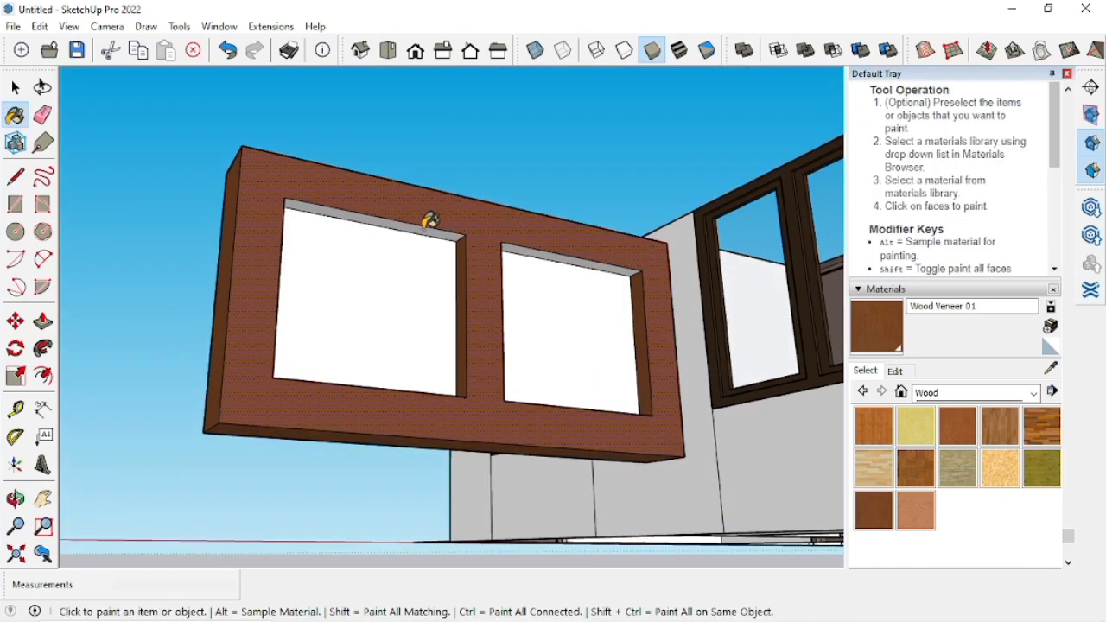
{"action": "middle_click_drag", "start_coordinate": [551, 248], "coordinate": [444, 228]}
{"action": "middle_click_drag", "start_coordinate": [376, 269], "coordinate": [391, 391]}
{"action": "middle_click_drag", "start_coordinate": [449, 322], "coordinate": [264, 400]}
Step: Paint both window panes with Translucent Glass Safety from the Glass and Mirrors materials
{"action": "left_click", "coordinate": [1034, 392]}
{"action": "scroll", "coordinate": [970, 503], "scroll_direction": "up", "scroll_amount": 2}
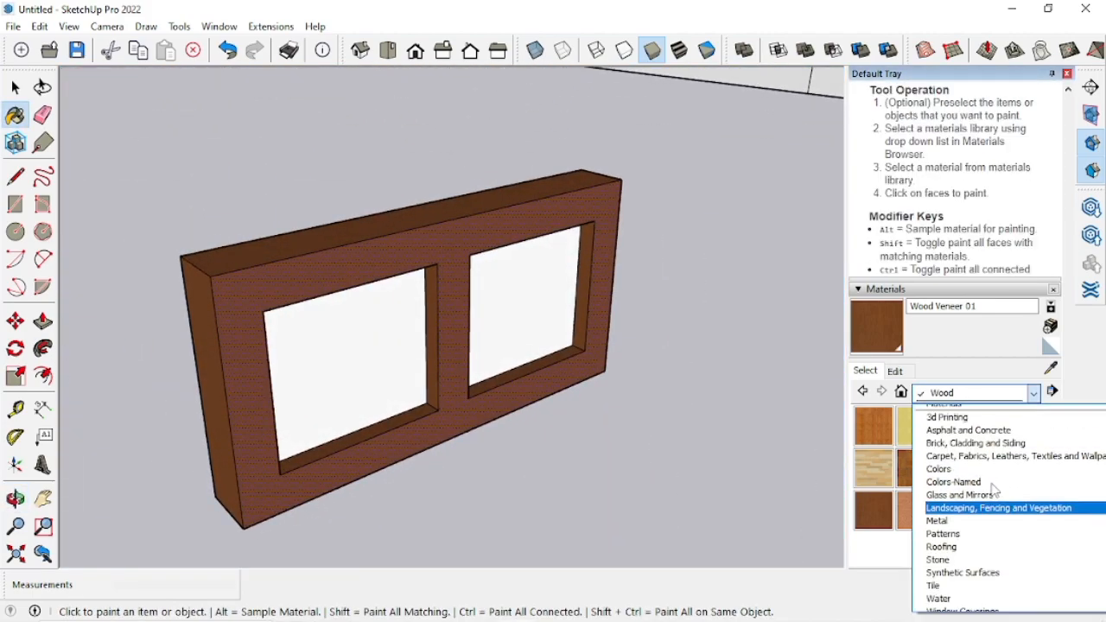
{"action": "left_click", "coordinate": [968, 504]}
{"action": "left_click", "coordinate": [1000, 467]}
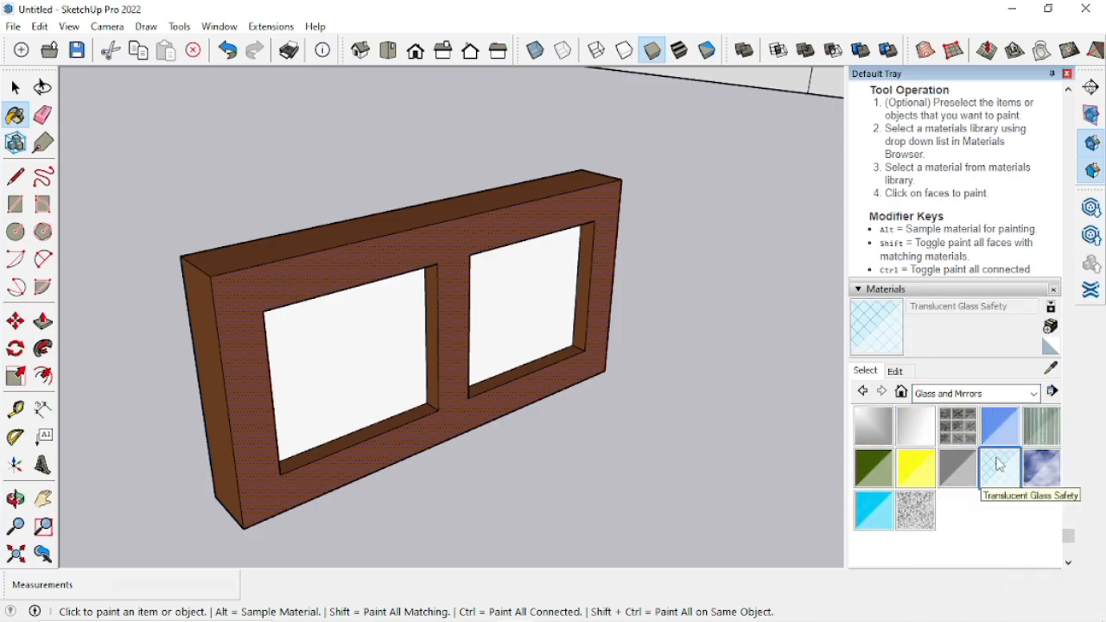
{"action": "left_click", "coordinate": [527, 322]}
{"action": "left_click", "coordinate": [424, 338]}
{"action": "middle_click_drag", "start_coordinate": [424, 338], "coordinate": [546, 374]}
{"action": "middle_click_drag", "start_coordinate": [378, 351], "coordinate": [276, 385]}
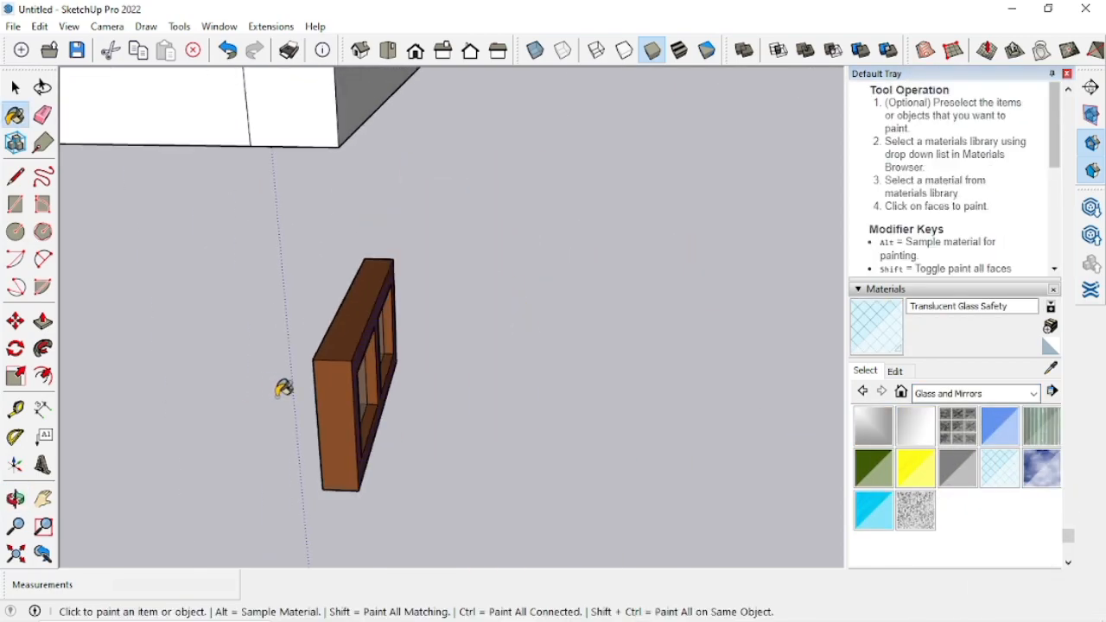
{"action": "scroll", "coordinate": [277, 386], "scroll_direction": "down", "scroll_amount": 5}
{"action": "middle_click_drag", "start_coordinate": [605, 398], "coordinate": [503, 415]}
{"action": "middle_click_drag", "start_coordinate": [173, 259], "coordinate": [314, 340]}
{"action": "scroll", "coordinate": [294, 333], "scroll_direction": "up", "scroll_amount": 3}
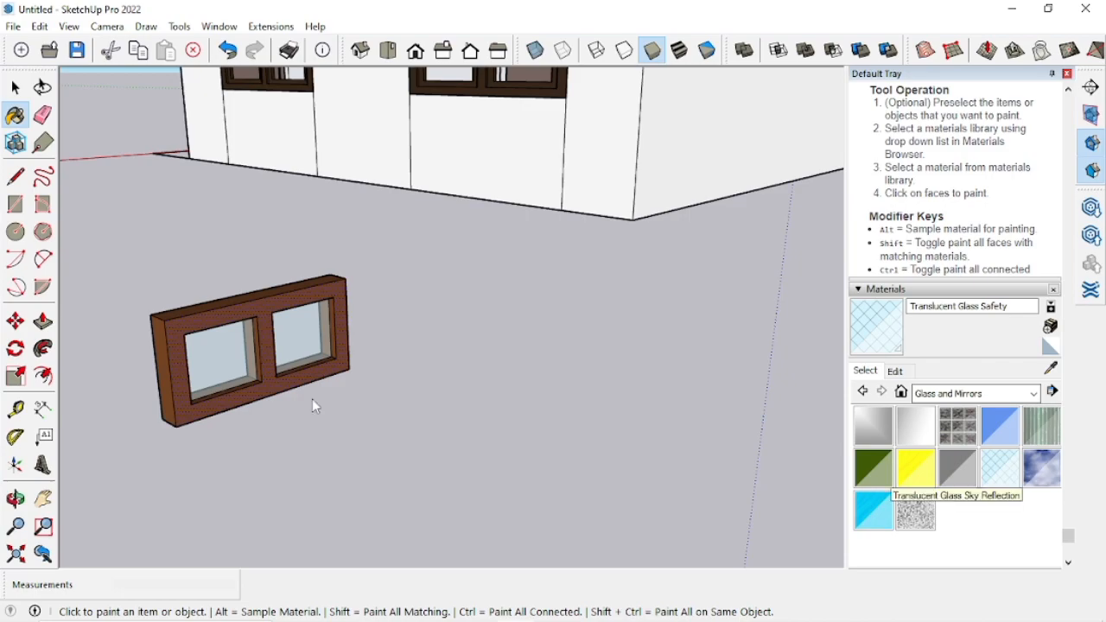
Step: Paint both window panes with the Translucent Glass Sky Reflection material
{"action": "left_click", "coordinate": [1042, 470]}
{"action": "left_click", "coordinate": [223, 359]}
{"action": "left_click", "coordinate": [302, 338]}
{"action": "middle_click_drag", "start_coordinate": [494, 408], "coordinate": [575, 389]}
{"action": "scroll", "coordinate": [647, 403], "scroll_direction": "down", "scroll_amount": 5}
Step: Paint both window panes with Translucent Glass Block Dark on the front and back faces
{"action": "left_click", "coordinate": [954, 428]}
{"action": "scroll", "coordinate": [247, 344], "scroll_direction": "up", "scroll_amount": 2}
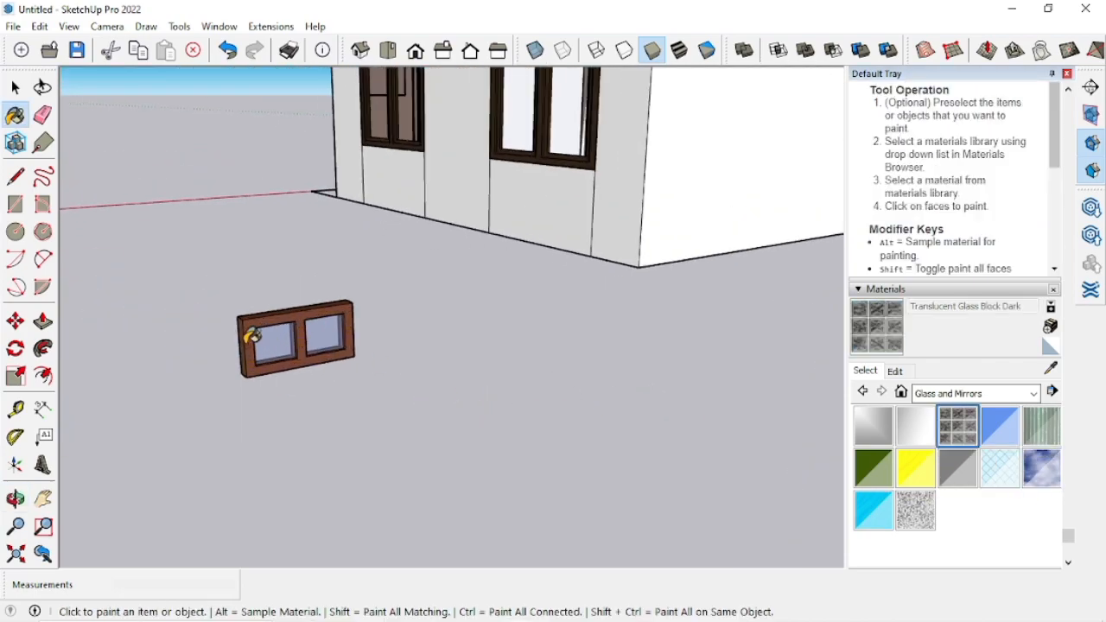
{"action": "scroll", "coordinate": [251, 338], "scroll_direction": "up", "scroll_amount": 2}
{"action": "left_click", "coordinate": [278, 337]}
{"action": "middle_click_drag", "start_coordinate": [251, 379], "coordinate": [686, 386]}
{"action": "scroll", "coordinate": [443, 364], "scroll_direction": "up", "scroll_amount": 2}
{"action": "left_click", "coordinate": [428, 364]}
{"action": "left_click", "coordinate": [544, 390]}
{"action": "key", "text": "ctrl+z"}
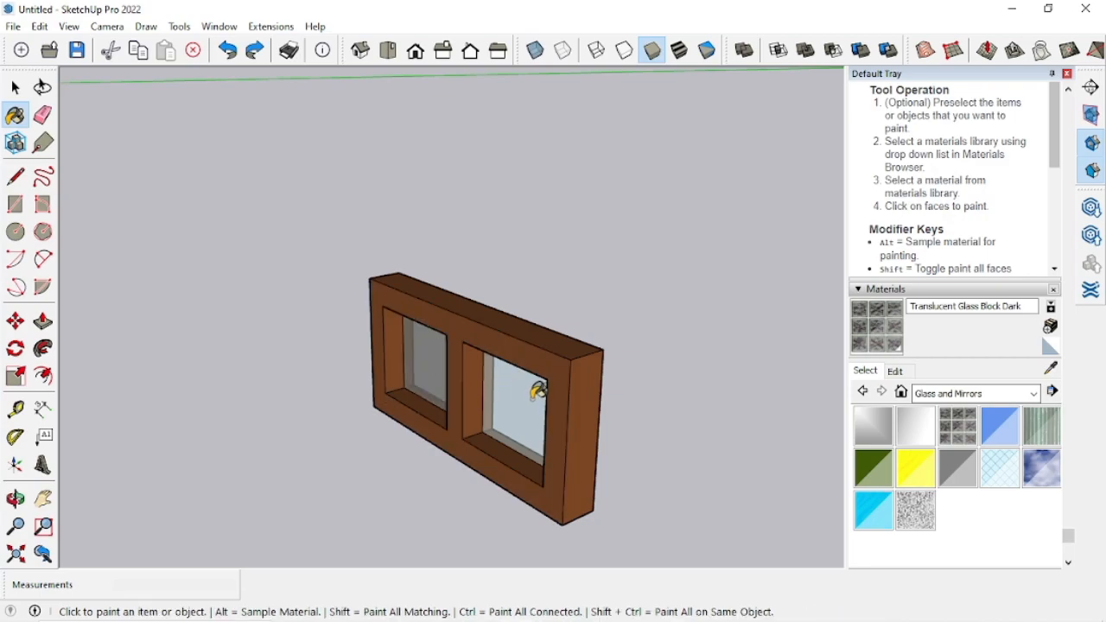
{"action": "left_click", "coordinate": [538, 391]}
{"action": "scroll", "coordinate": [234, 407], "scroll_direction": "down", "scroll_amount": 6}
{"action": "mouse_move", "coordinate": [528, 368]}
{"action": "middle_mouse_down"}
{"action": "mouse_move", "coordinate": [395, 321]}
{"action": "mouse_move", "coordinate": [562, 333]}
{"action": "middle_mouse_up"}
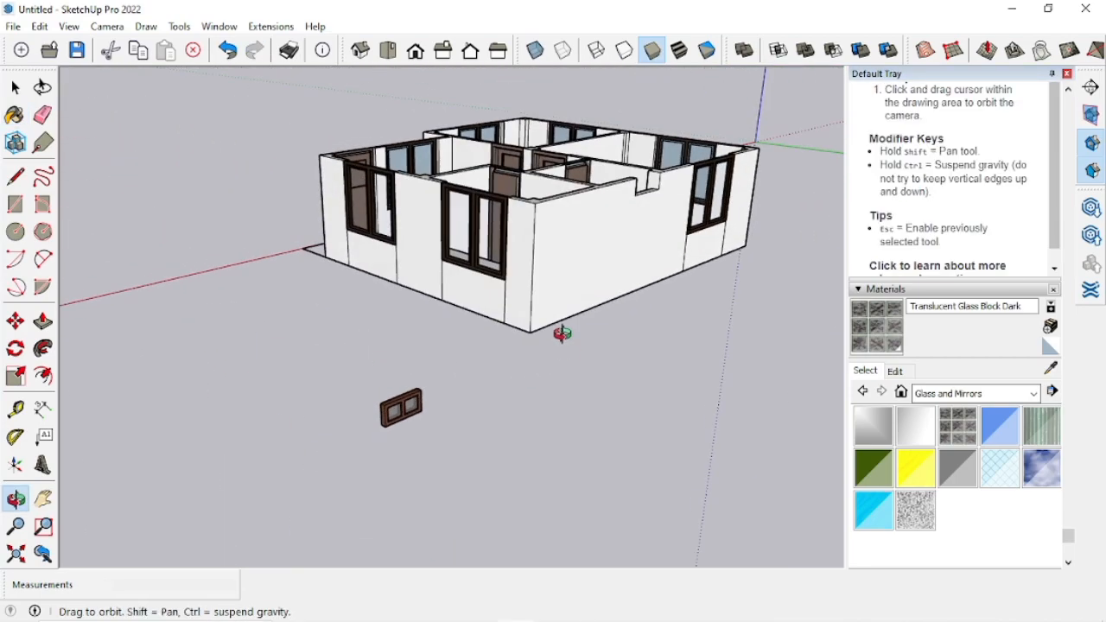
{"action": "key", "text": "space"}
{"action": "left_click", "coordinate": [1067, 75]}
Step: Group the finished ventilator window into a single object
{"action": "scroll", "coordinate": [512, 427], "scroll_direction": "up", "scroll_amount": 3}
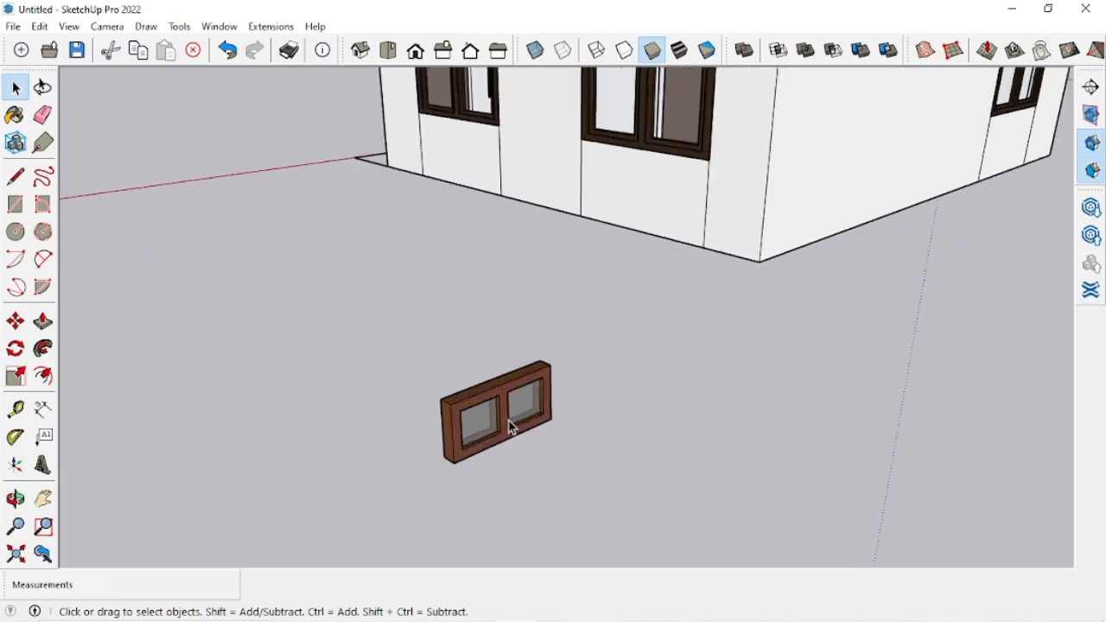
{"action": "right_click", "coordinate": [491, 395]}
{"action": "left_click", "coordinate": [542, 258]}
{"action": "left_click", "coordinate": [541, 456]}
Step: Move the ventilator window by its lower corner into the bathroom wall's opening
{"action": "left_click", "coordinate": [491, 420]}
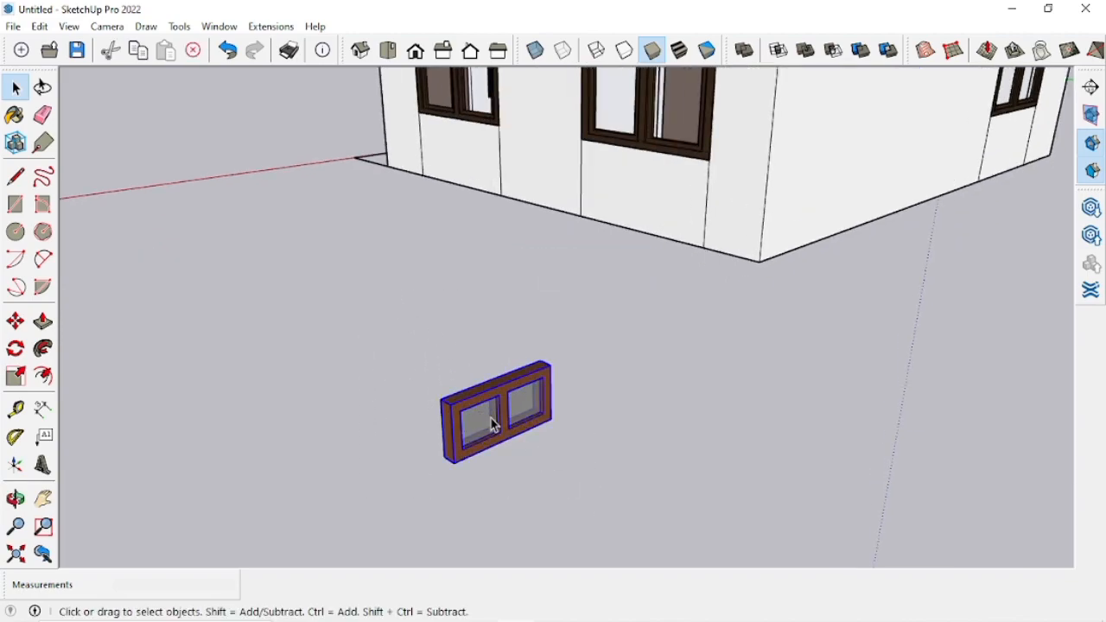
{"action": "key", "text": "m"}
{"action": "scroll", "coordinate": [464, 469], "scroll_direction": "up", "scroll_amount": 2}
{"action": "left_click", "coordinate": [479, 447]}
{"action": "scroll", "coordinate": [341, 511], "scroll_direction": "down", "scroll_amount": 5}
{"action": "scroll", "coordinate": [683, 182], "scroll_direction": "up", "scroll_amount": 5}
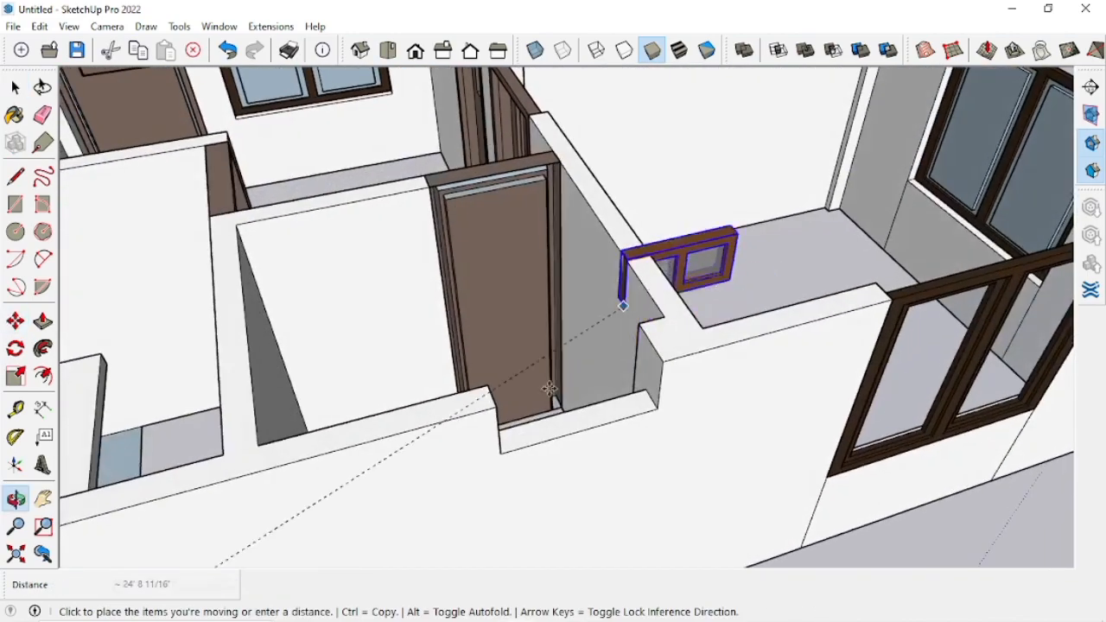
{"action": "left_click", "coordinate": [504, 451]}
{"action": "scroll", "coordinate": [570, 407], "scroll_direction": "down", "scroll_amount": 3}
{"action": "scroll", "coordinate": [538, 320], "scroll_direction": "up", "scroll_amount": 6}
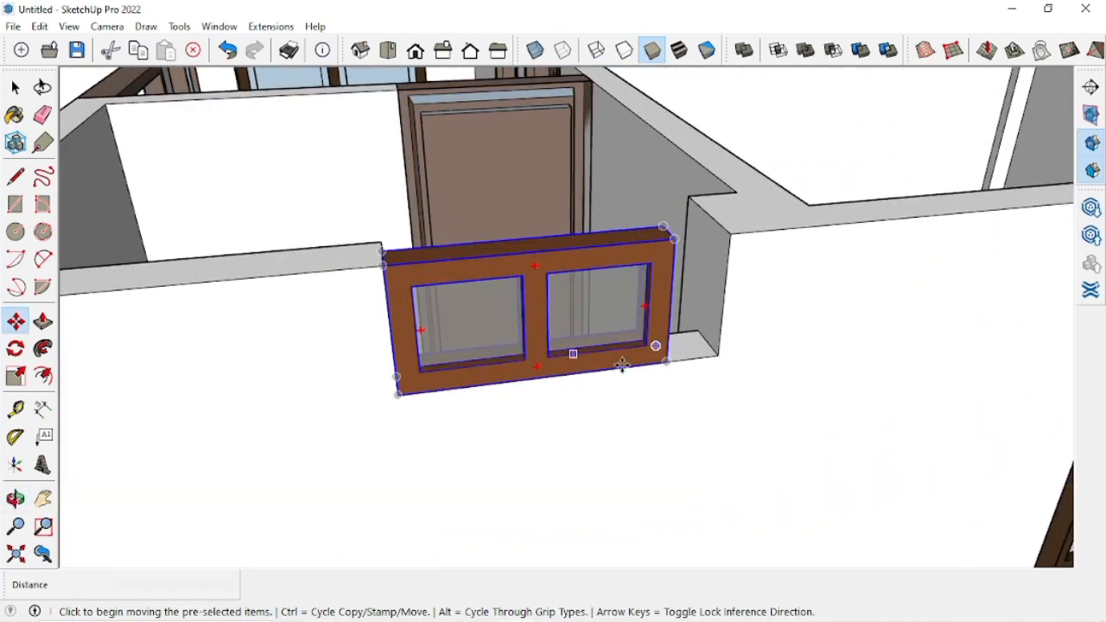
Step: Check the opening with the Tape Measure and shift the ventilator window against its opposite side
{"action": "key", "text": "space"}
{"action": "key", "text": "t"}
{"action": "left_click", "coordinate": [382, 266]}
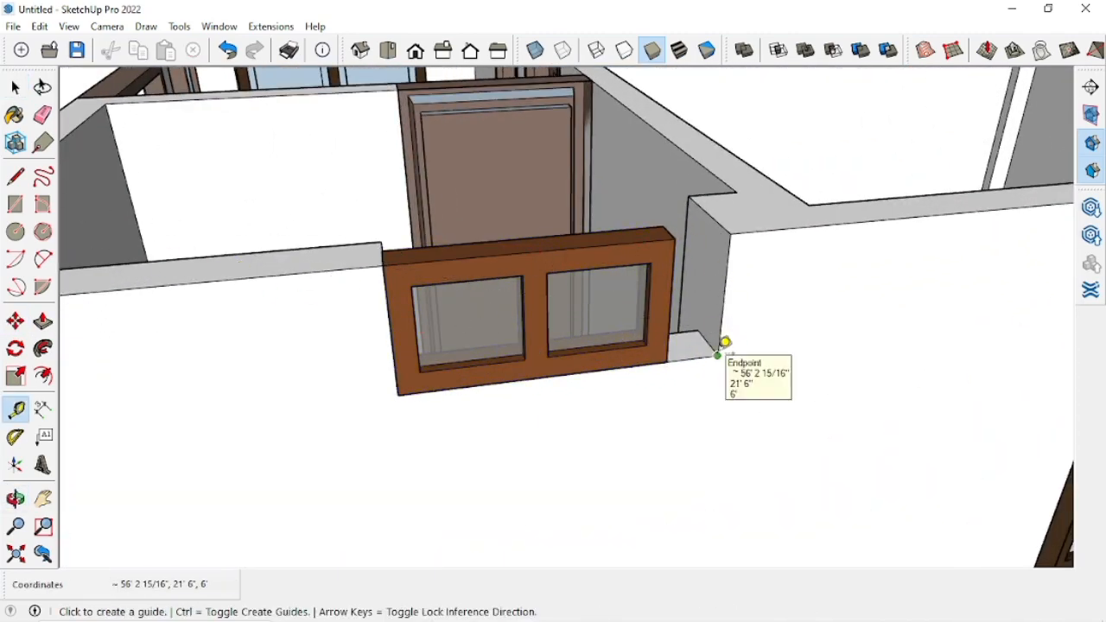
{"action": "key", "text": "space"}
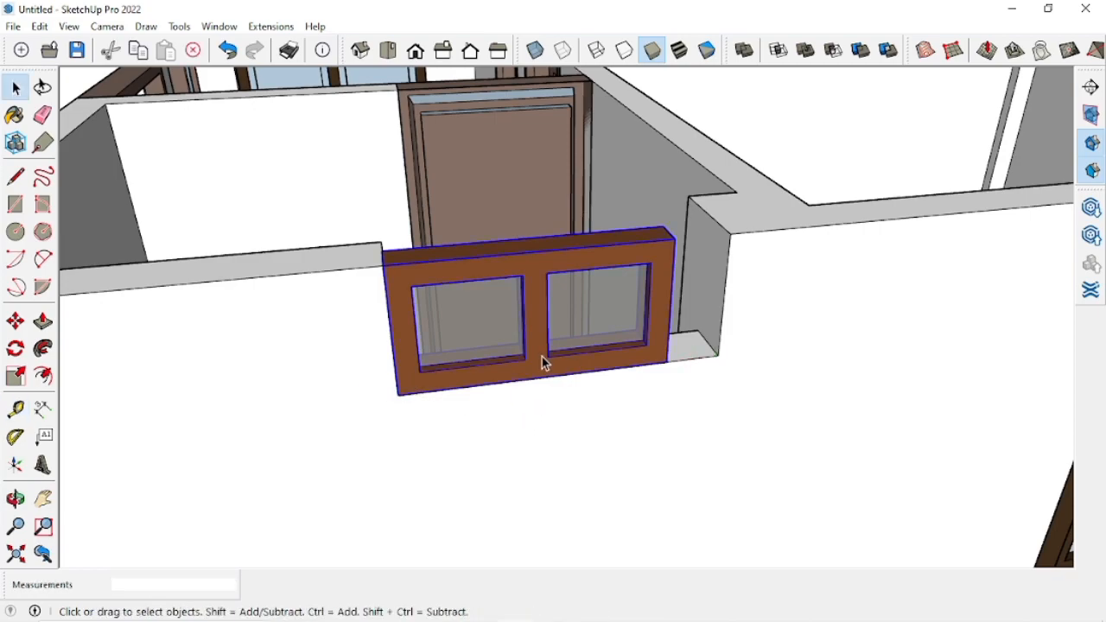
{"action": "key", "text": "m"}
{"action": "left_click", "coordinate": [668, 361]}
{"action": "left_click", "coordinate": [717, 357]}
{"action": "scroll", "coordinate": [711, 359], "scroll_direction": "down", "scroll_amount": 5}
{"action": "middle_click_drag", "start_coordinate": [491, 391], "coordinate": [373, 464]}
{"action": "key", "text": "ctrl+t"}
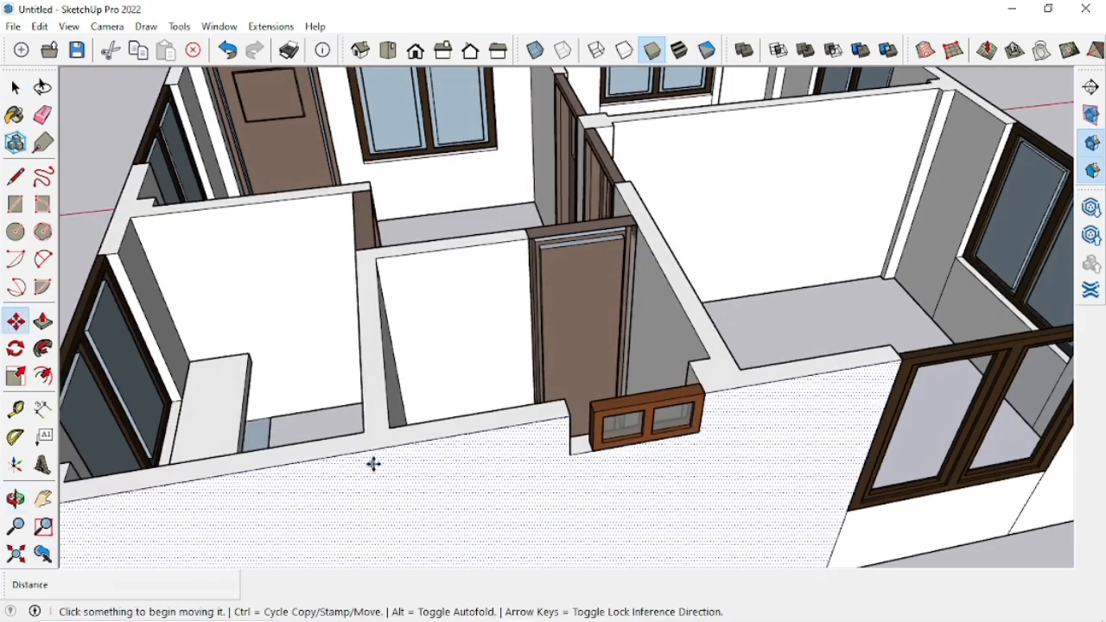
Step: Mark off a 24" wide section on top of the bathroom wall beside the partition, using a guide and lines across the wall
{"action": "key", "text": "space"}
{"action": "scroll", "coordinate": [381, 461], "scroll_direction": "up", "scroll_amount": 3}
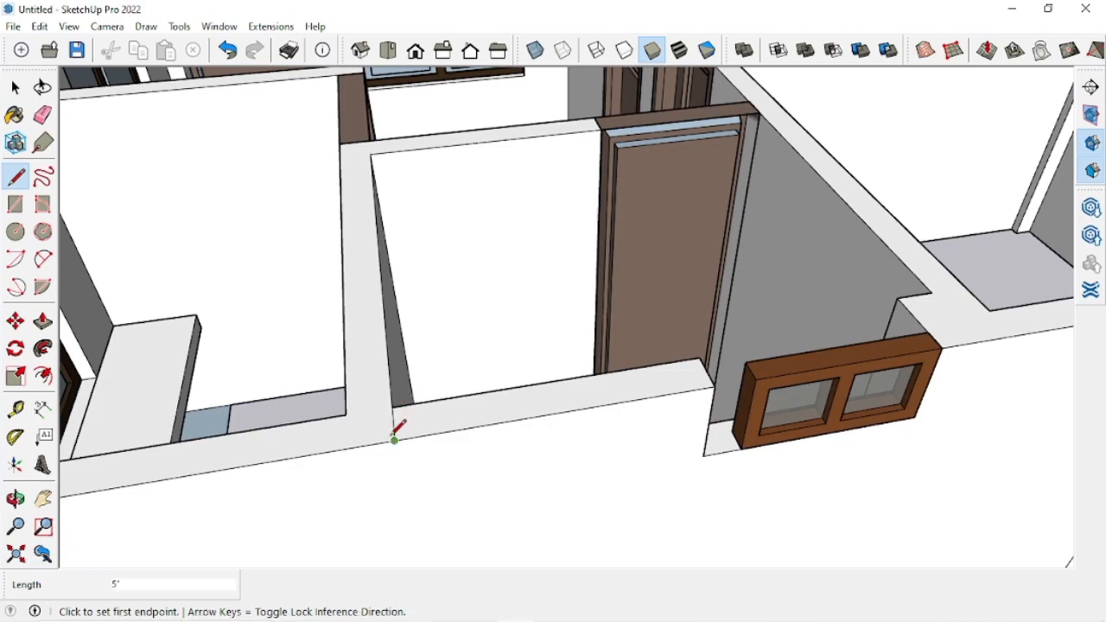
{"action": "key", "text": "space"}
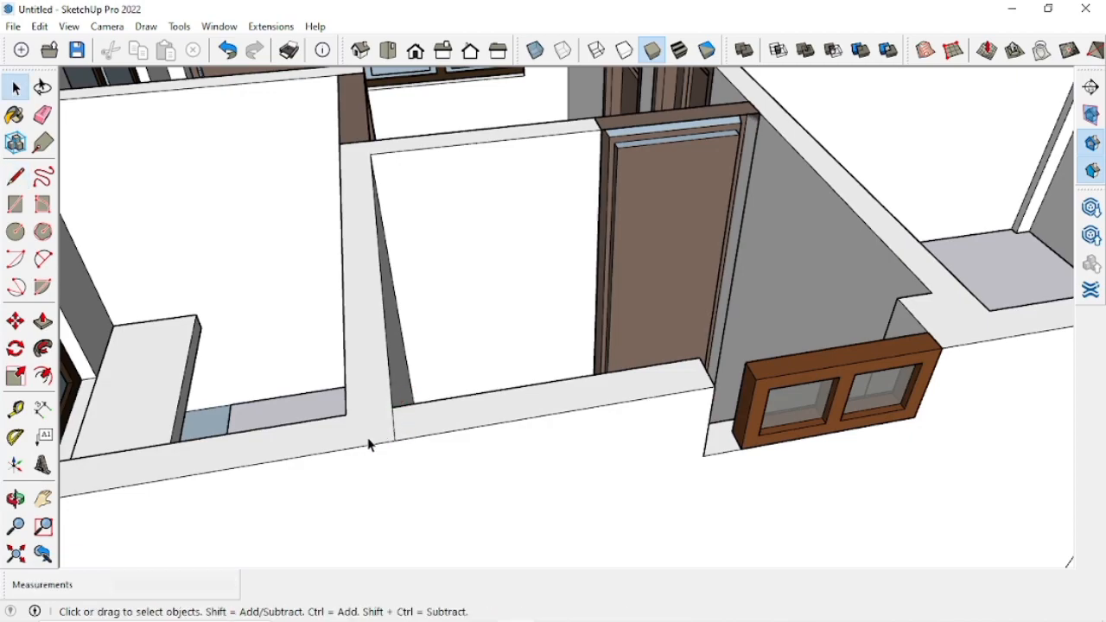
{"action": "key", "text": "t"}
{"action": "left_click", "coordinate": [393, 423]}
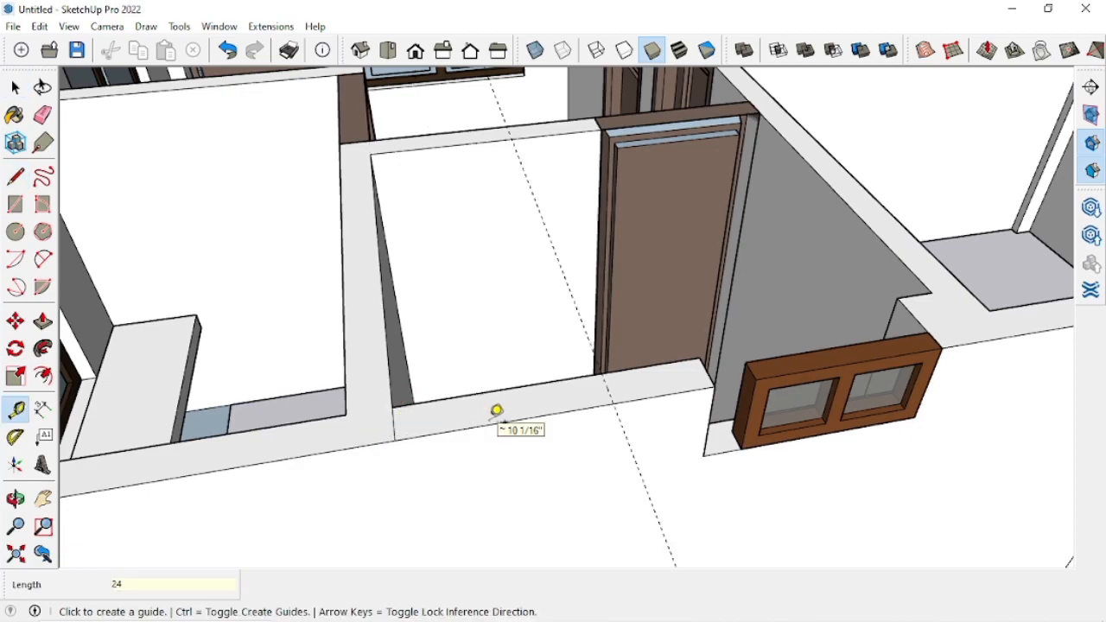
{"action": "key", "text": "space"}
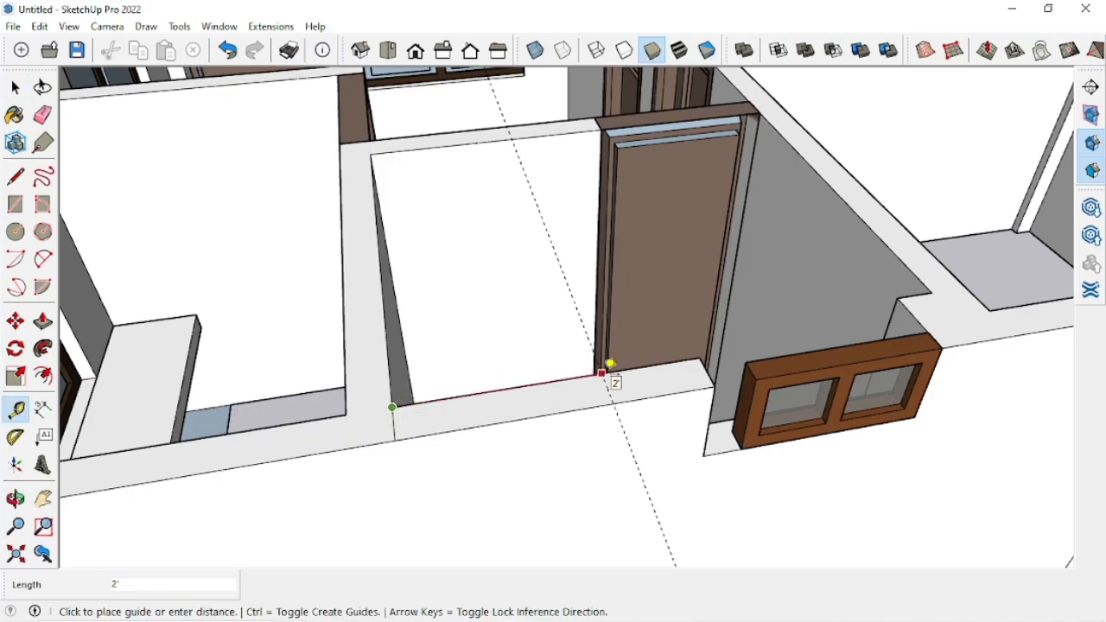
{"action": "key", "text": "l"}
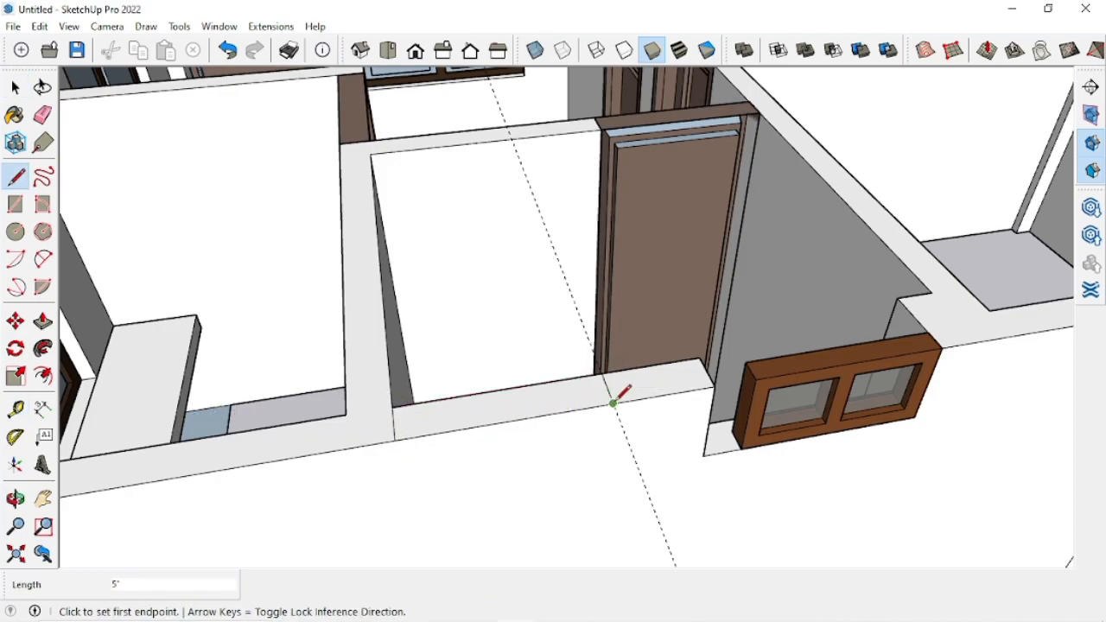
Step: Push the marked section of the bathroom wall down to form a new ventilator opening
{"action": "key", "text": "p"}
{"action": "left_click", "coordinate": [536, 406]}
{"action": "key", "text": "Return"}
Step: Move the ventilator window from the old opening into the new opening beside the partition wall
{"action": "middle_click_drag", "start_coordinate": [581, 495], "coordinate": [530, 403]}
{"action": "key", "text": "space"}
{"action": "left_click", "coordinate": [729, 370]}
{"action": "key", "text": "m"}
{"action": "left_click", "coordinate": [690, 422]}
{"action": "left_click", "coordinate": [338, 429]}
{"action": "key", "text": "space"}
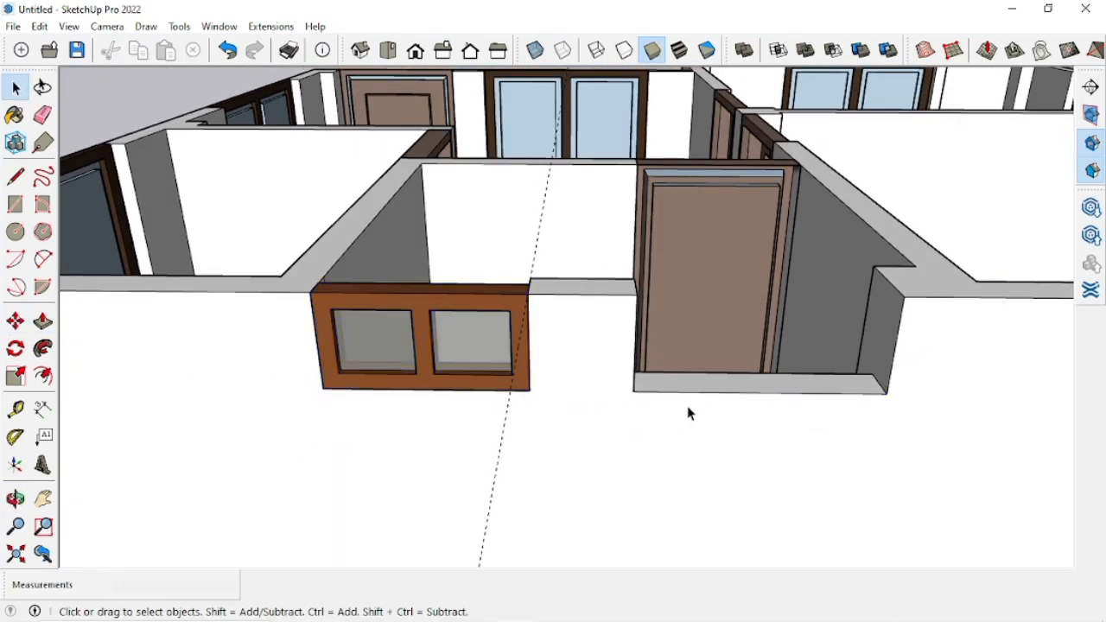
Step: Raise the old opening's sill to the wall-top height and erase the leftover seam lines on the wall
{"action": "key", "text": "p"}
{"action": "left_click", "coordinate": [688, 385]}
{"action": "left_click", "coordinate": [605, 297]}
{"action": "middle_click_drag", "start_coordinate": [605, 302], "coordinate": [631, 410]}
{"action": "key", "text": "e"}
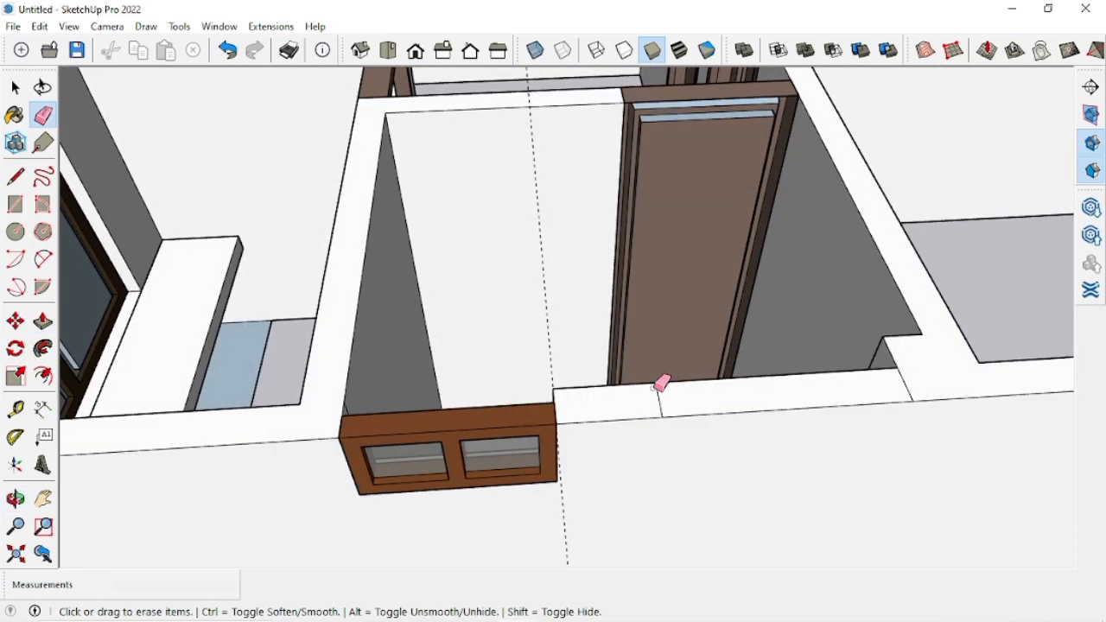
{"action": "mouse_move", "coordinate": [873, 391]}
{"action": "middle_mouse_down"}
{"action": "mouse_move", "coordinate": [835, 459]}
{"action": "mouse_move", "coordinate": [850, 409]}
{"action": "mouse_move", "coordinate": [803, 319]}
{"action": "mouse_move", "coordinate": [811, 363]}
{"action": "mouse_move", "coordinate": [519, 444]}
{"action": "mouse_move", "coordinate": [454, 358]}
{"action": "mouse_move", "coordinate": [437, 252]}
{"action": "mouse_move", "coordinate": [586, 333]}
{"action": "mouse_move", "coordinate": [533, 327]}
{"action": "middle_mouse_up"}
{"action": "scroll", "coordinate": [454, 357], "scroll_direction": "down", "scroll_amount": 5}
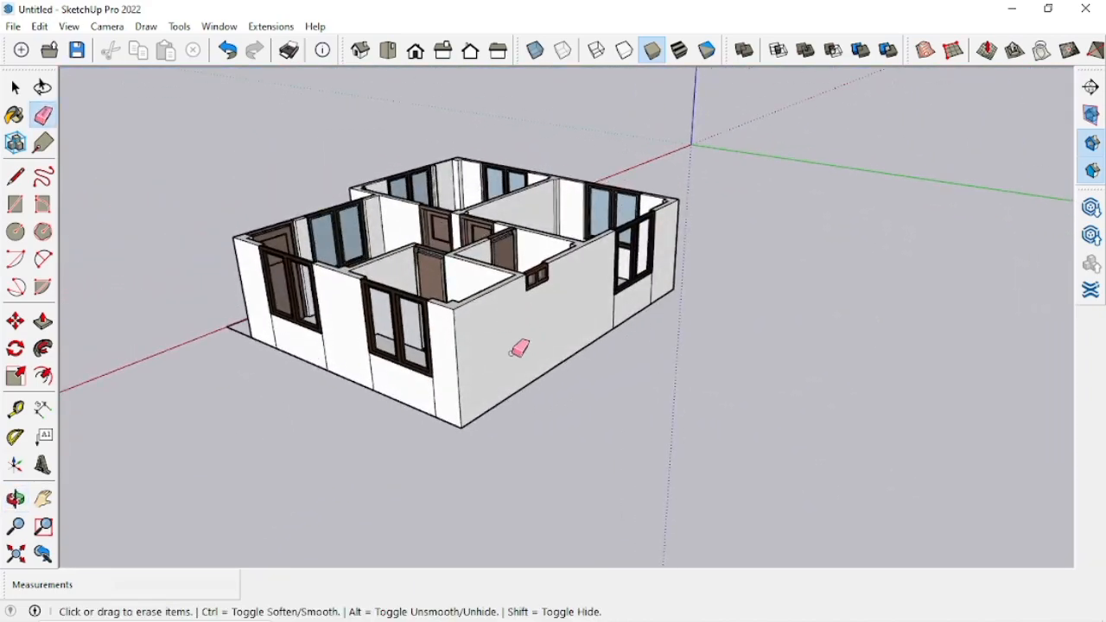
Step: Try erasing the vertical seam lines below the windows on the outer walls, and undo the erasures
{"action": "scroll", "coordinate": [366, 363], "scroll_direction": "up", "scroll_amount": 2}
{"action": "mouse_move", "coordinate": [463, 395]}
{"action": "middle_mouse_down"}
{"action": "mouse_move", "coordinate": [585, 368]}
{"action": "mouse_move", "coordinate": [480, 381]}
{"action": "middle_mouse_up"}
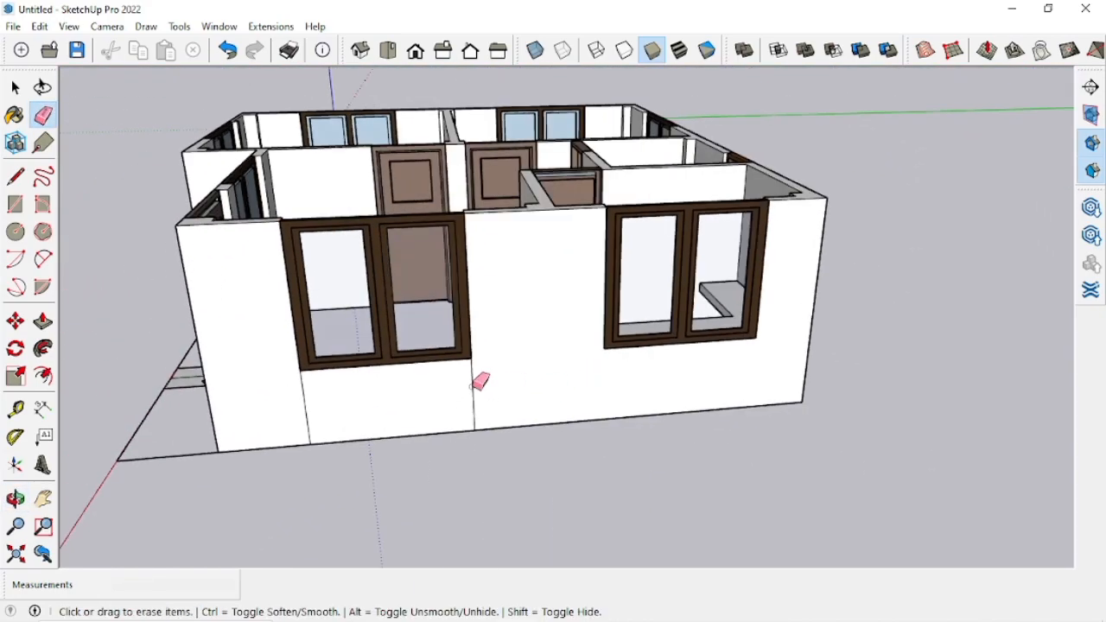
{"action": "scroll", "coordinate": [388, 401], "scroll_direction": "down", "scroll_amount": 3}
{"action": "mouse_move", "coordinate": [388, 400]}
{"action": "middle_mouse_down"}
{"action": "mouse_move", "coordinate": [527, 400]}
{"action": "mouse_move", "coordinate": [509, 371]}
{"action": "middle_mouse_up"}
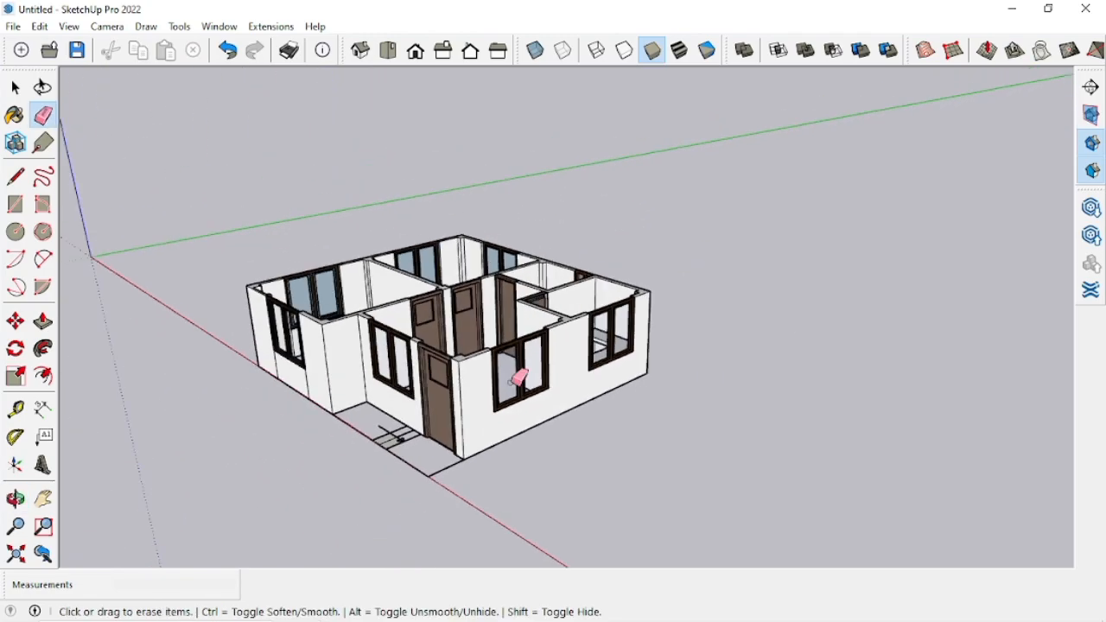
{"action": "scroll", "coordinate": [298, 377], "scroll_direction": "up", "scroll_amount": 3}
{"action": "middle_click_drag", "start_coordinate": [298, 378], "coordinate": [461, 383]}
{"action": "scroll", "coordinate": [462, 383], "scroll_direction": "down", "scroll_amount": 4}
{"action": "key", "text": "ctrl+z"}
Step: Inspect the house from the ventilator side around to the entrance steps
{"action": "middle_click_drag", "start_coordinate": [570, 420], "coordinate": [484, 422]}
{"action": "mouse_move", "coordinate": [611, 414]}
{"action": "middle_mouse_down"}
{"action": "mouse_move", "coordinate": [358, 412]}
{"action": "mouse_move", "coordinate": [416, 423]}
{"action": "middle_mouse_up"}
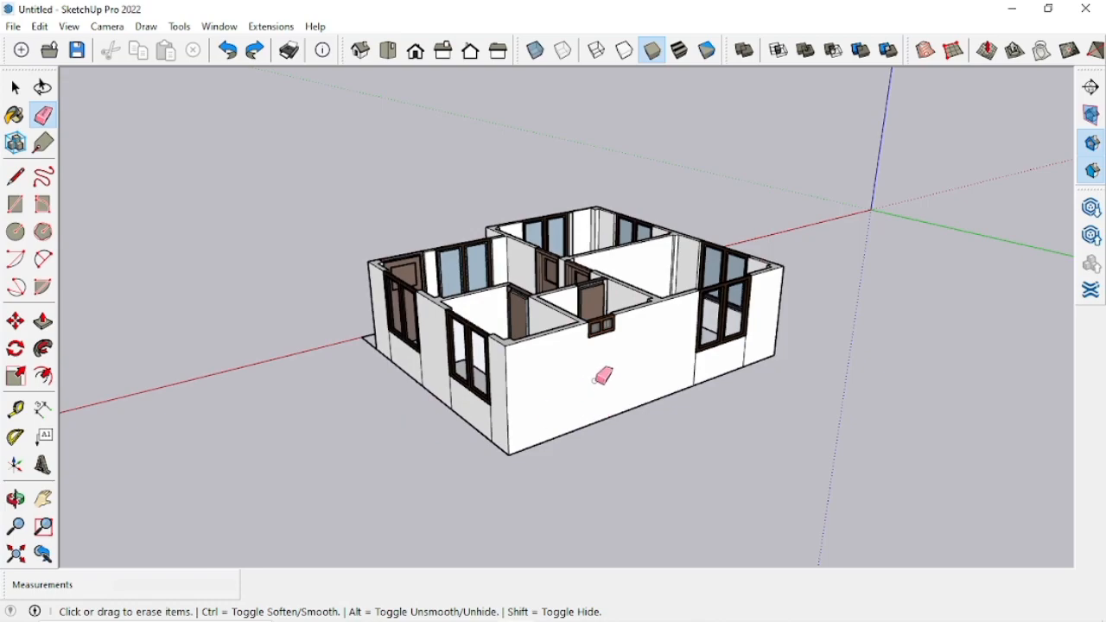
{"action": "scroll", "coordinate": [524, 420], "scroll_direction": "up", "scroll_amount": 2}
{"action": "mouse_move", "coordinate": [524, 420]}
{"action": "middle_mouse_down"}
{"action": "mouse_move", "coordinate": [511, 476]}
{"action": "mouse_move", "coordinate": [622, 383]}
{"action": "mouse_move", "coordinate": [582, 446]}
{"action": "mouse_move", "coordinate": [804, 466]}
{"action": "mouse_move", "coordinate": [790, 402]}
{"action": "middle_mouse_up"}
{"action": "scroll", "coordinate": [438, 509], "scroll_direction": "up", "scroll_amount": 4}
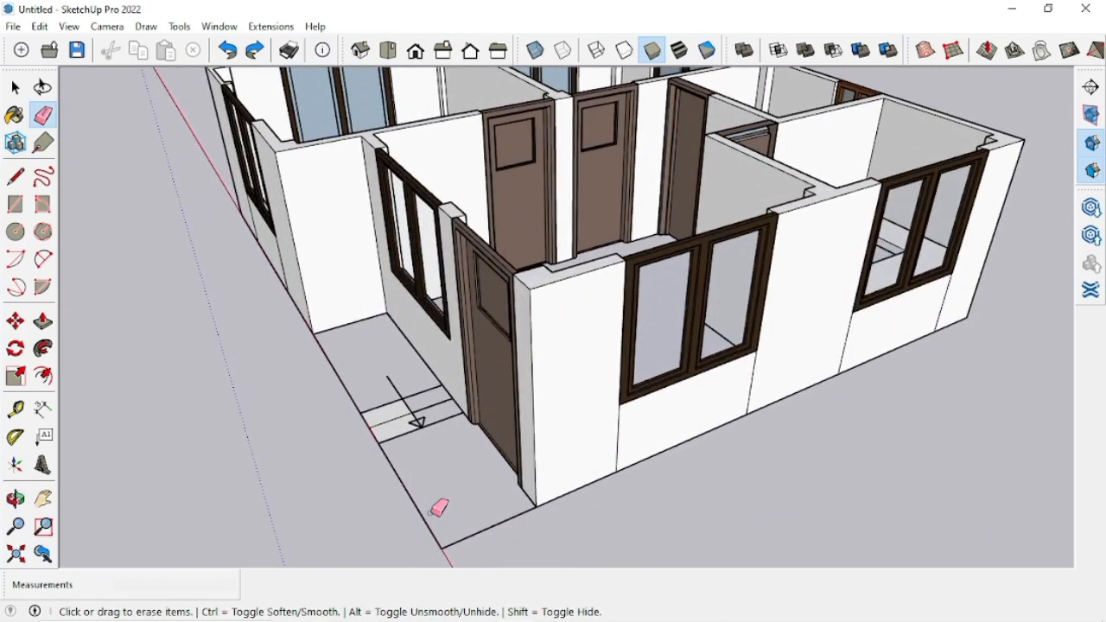
{"action": "scroll", "coordinate": [632, 301], "scroll_direction": "down", "scroll_amount": 2}
{"action": "scroll", "coordinate": [550, 344], "scroll_direction": "down", "scroll_amount": 4}
Step: Select the L-shaped kitchen counter and paint it with the Translucent Glass Block Dark material
{"action": "mouse_move", "coordinate": [590, 260]}
{"action": "middle_mouse_down"}
{"action": "mouse_move", "coordinate": [541, 348]}
{"action": "mouse_move", "coordinate": [551, 362]}
{"action": "mouse_move", "coordinate": [630, 272]}
{"action": "mouse_move", "coordinate": [558, 256]}
{"action": "mouse_move", "coordinate": [625, 378]}
{"action": "mouse_move", "coordinate": [671, 329]}
{"action": "mouse_move", "coordinate": [674, 267]}
{"action": "middle_mouse_up"}
{"action": "scroll", "coordinate": [550, 362], "scroll_direction": "up", "scroll_amount": 3}
{"action": "scroll", "coordinate": [559, 355], "scroll_direction": "down", "scroll_amount": 3}
{"action": "scroll", "coordinate": [558, 257], "scroll_direction": "up", "scroll_amount": 2}
{"action": "scroll", "coordinate": [684, 158], "scroll_direction": "up", "scroll_amount": 2}
{"action": "scroll", "coordinate": [689, 208], "scroll_direction": "up", "scroll_amount": 2}
{"action": "key", "text": "space"}
{"action": "mouse_move", "coordinate": [694, 230]}
{"action": "middle_mouse_down"}
{"action": "mouse_move", "coordinate": [632, 316]}
{"action": "mouse_move", "coordinate": [599, 267]}
{"action": "mouse_move", "coordinate": [614, 222]}
{"action": "mouse_move", "coordinate": [659, 214]}
{"action": "middle_mouse_up"}
{"action": "scroll", "coordinate": [640, 229], "scroll_direction": "up", "scroll_amount": 4}
{"action": "scroll", "coordinate": [640, 233], "scroll_direction": "up", "scroll_amount": 2}
{"action": "left_click", "coordinate": [650, 204]}
{"action": "scroll", "coordinate": [650, 204], "scroll_direction": "down", "scroll_amount": 3}
{"action": "scroll", "coordinate": [614, 222], "scroll_direction": "up", "scroll_amount": 3}
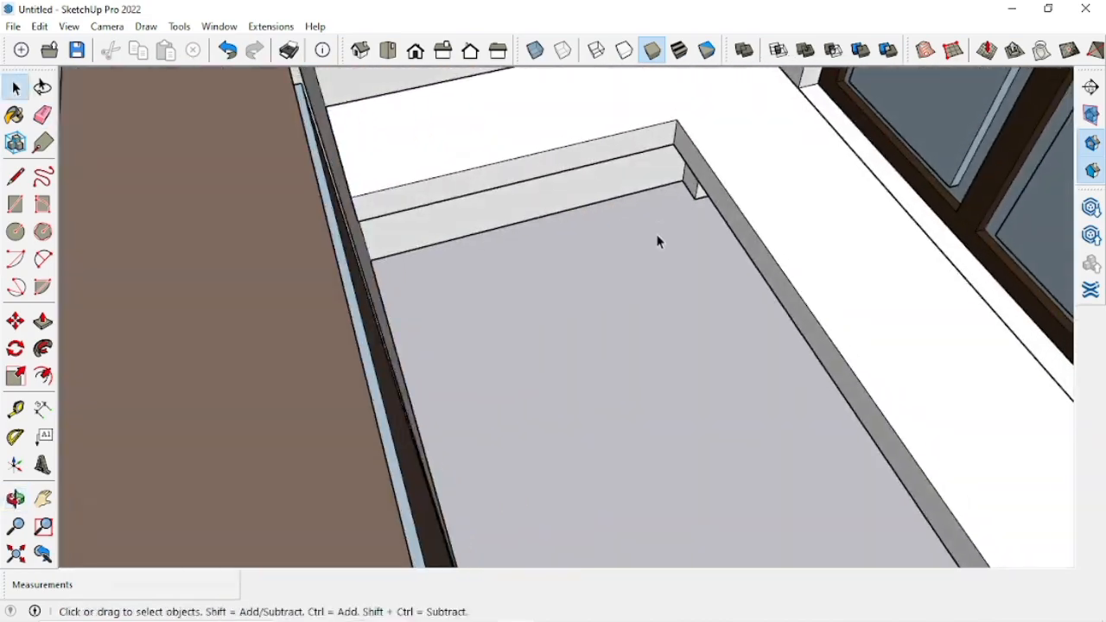
{"action": "scroll", "coordinate": [640, 282], "scroll_direction": "down", "scroll_amount": 3}
{"action": "middle_click_drag", "start_coordinate": [637, 281], "coordinate": [710, 287]}
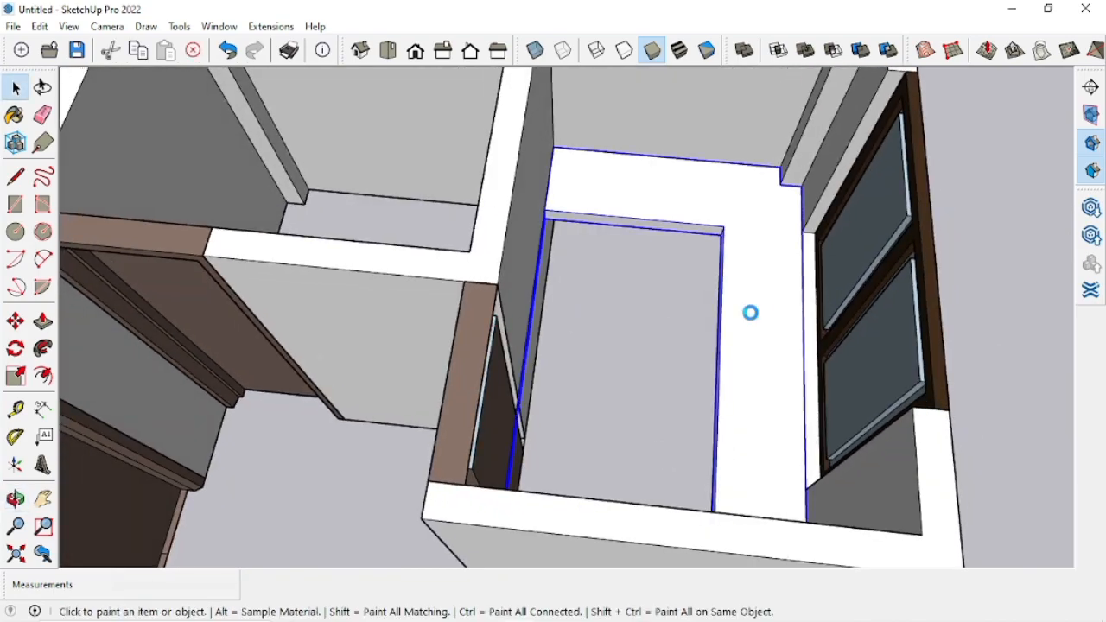
{"action": "key", "text": "b"}
{"action": "middle_click_drag", "start_coordinate": [692, 373], "coordinate": [687, 350]}
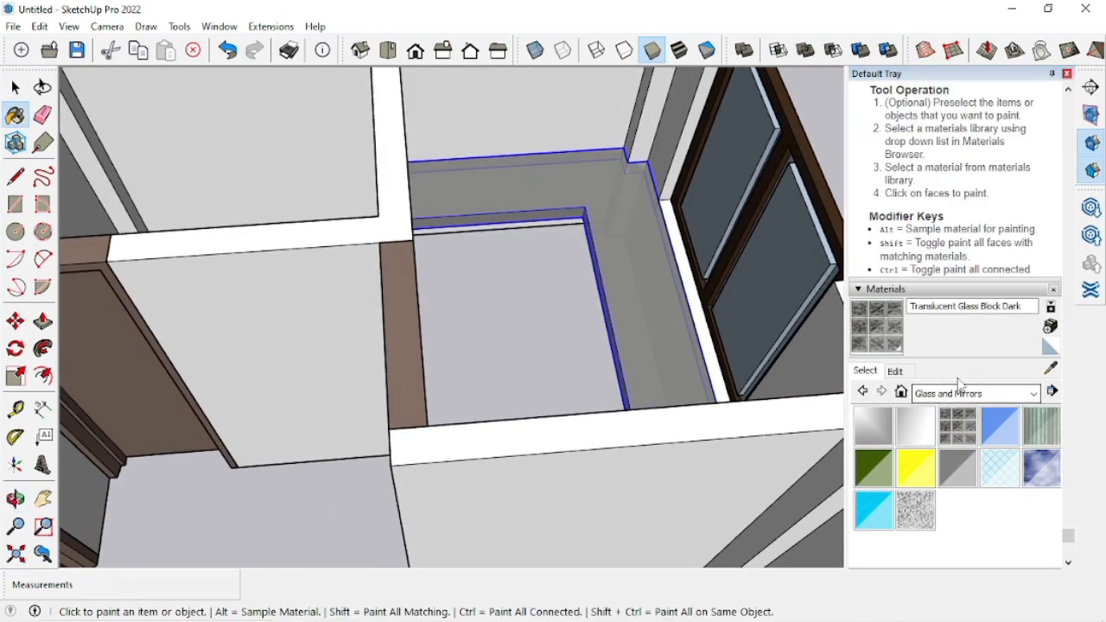
Step: Switch the material library to Tile and paint the L-shaped kitchen counter with Field Rectangle Tile
{"action": "left_click", "coordinate": [962, 393]}
{"action": "scroll", "coordinate": [977, 558], "scroll_direction": "up", "scroll_amount": 1}
{"action": "left_click", "coordinate": [942, 586]}
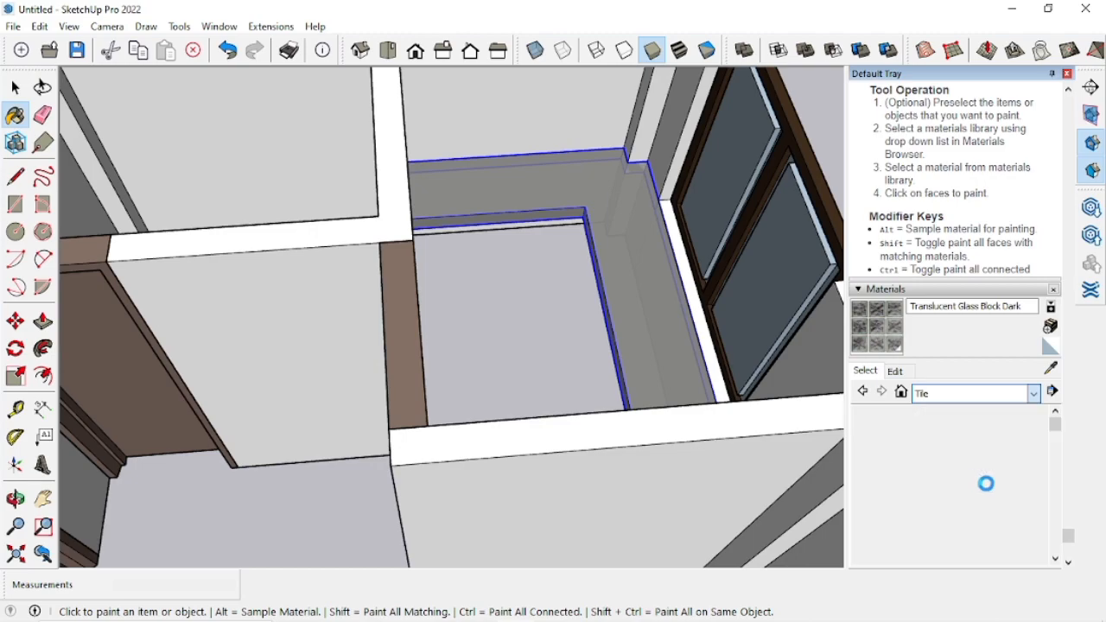
{"action": "left_click", "coordinate": [914, 480]}
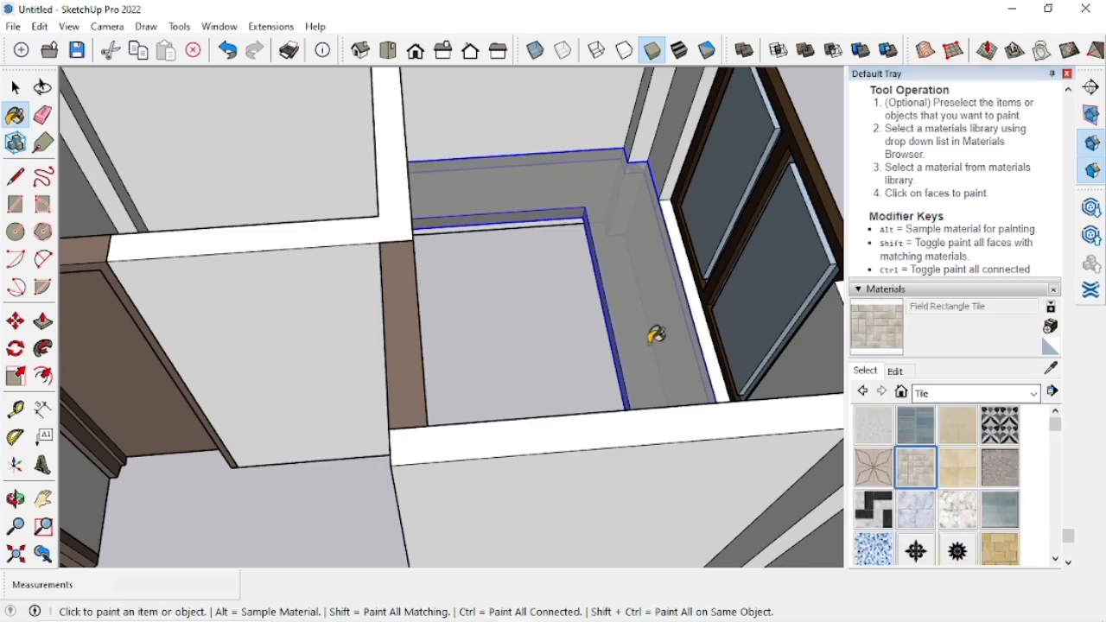
{"action": "left_click", "coordinate": [654, 334]}
{"action": "middle_click_drag", "start_coordinate": [655, 334], "coordinate": [513, 257]}
Step: Try Square Glass Tile 01 and then Slate Light Tile on the kitchen counter
{"action": "scroll", "coordinate": [927, 473], "scroll_direction": "down", "scroll_amount": 3}
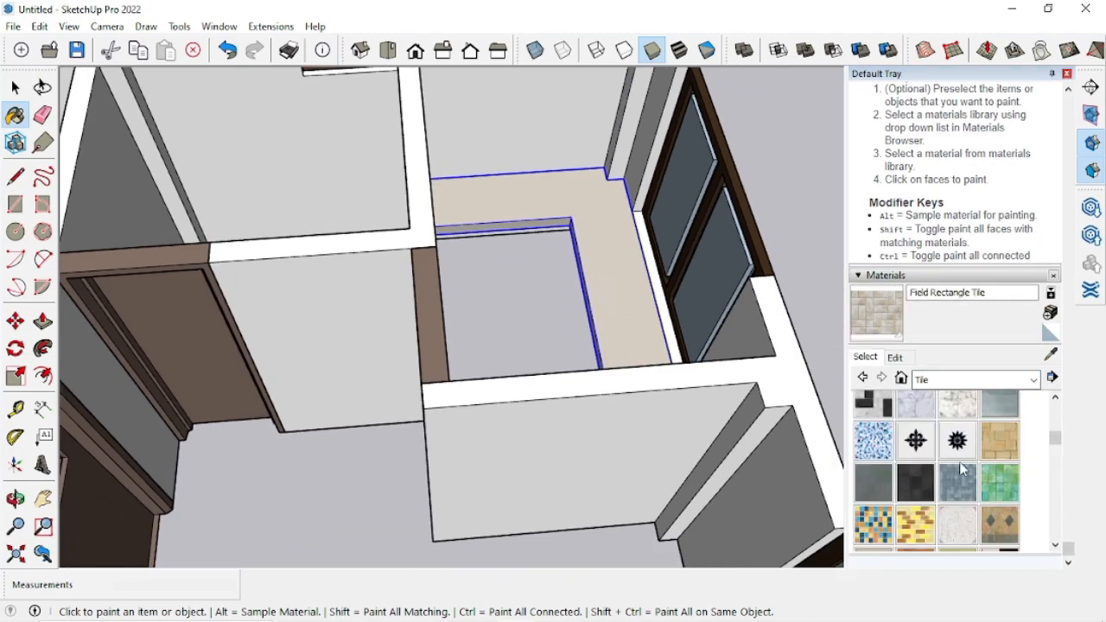
{"action": "left_click", "coordinate": [640, 310]}
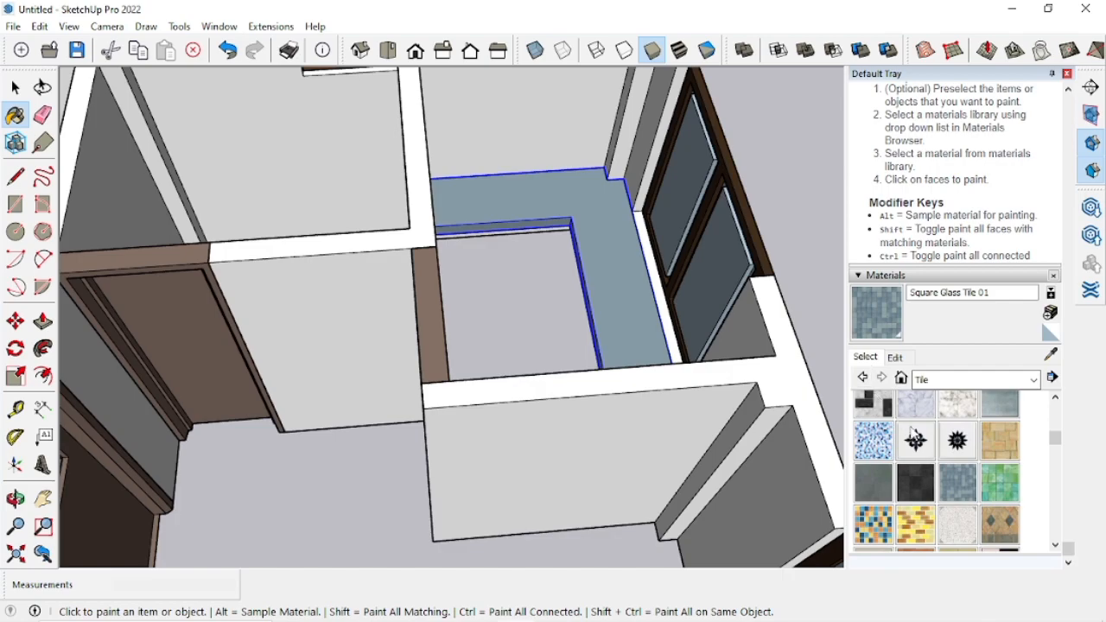
{"action": "left_click", "coordinate": [903, 499]}
{"action": "left_click", "coordinate": [626, 316]}
{"action": "mouse_move", "coordinate": [627, 316]}
{"action": "middle_mouse_down"}
{"action": "mouse_move", "coordinate": [583, 340]}
{"action": "mouse_move", "coordinate": [477, 267]}
{"action": "mouse_move", "coordinate": [527, 285]}
{"action": "middle_mouse_up"}
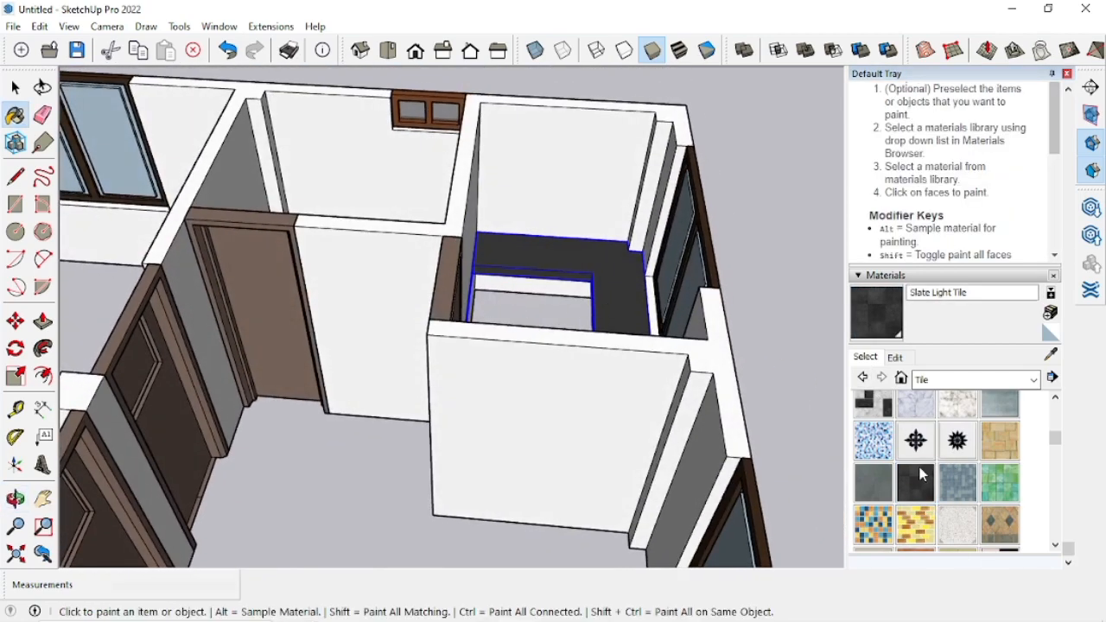
Step: Try Square Glass Tile 02 and then the dark blue grid tile on the kitchen counter
{"action": "left_click", "coordinate": [1006, 487]}
{"action": "left_click", "coordinate": [620, 315]}
{"action": "scroll", "coordinate": [590, 351], "scroll_direction": "down", "scroll_amount": 2}
{"action": "middle_click_drag", "start_coordinate": [590, 350], "coordinate": [648, 449]}
{"action": "scroll", "coordinate": [937, 474], "scroll_direction": "down", "scroll_amount": 3}
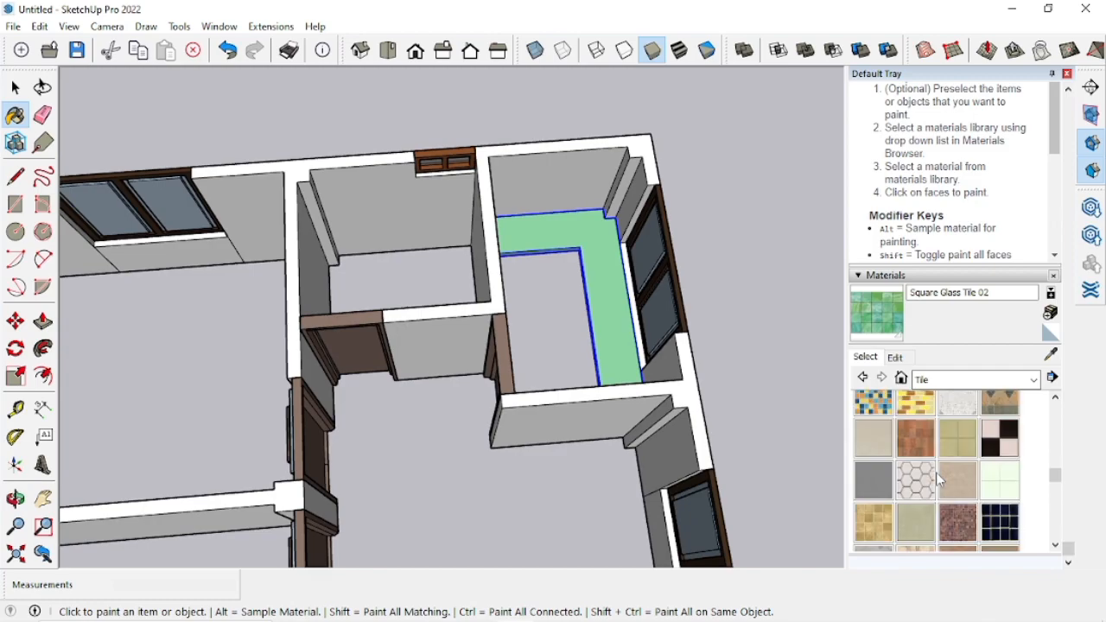
{"action": "left_click", "coordinate": [986, 518]}
Step: Try the Tile Mosaic Multi material on the kitchen counter and view it up close
{"action": "left_click", "coordinate": [936, 523]}
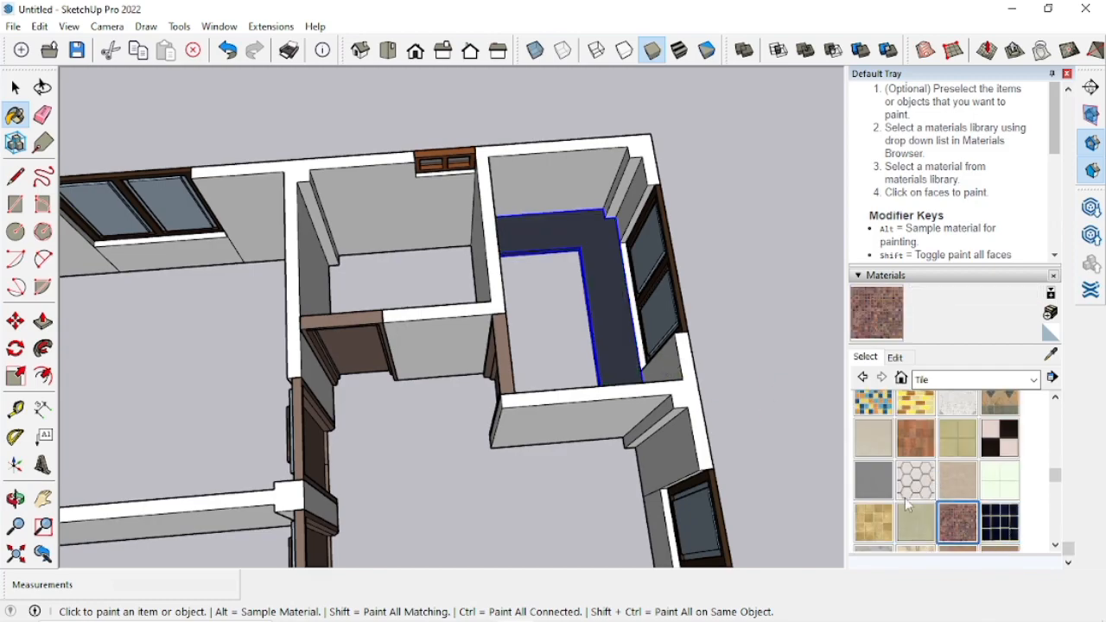
{"action": "left_click", "coordinate": [627, 323]}
{"action": "scroll", "coordinate": [605, 337], "scroll_direction": "up", "scroll_amount": 5}
{"action": "mouse_move", "coordinate": [627, 354]}
{"action": "middle_mouse_down"}
{"action": "mouse_move", "coordinate": [716, 134]}
{"action": "mouse_move", "coordinate": [642, 169]}
{"action": "middle_mouse_up"}
{"action": "mouse_move", "coordinate": [575, 279]}
{"action": "middle_mouse_down"}
{"action": "mouse_move", "coordinate": [492, 438]}
{"action": "mouse_move", "coordinate": [516, 355]}
{"action": "middle_mouse_up"}
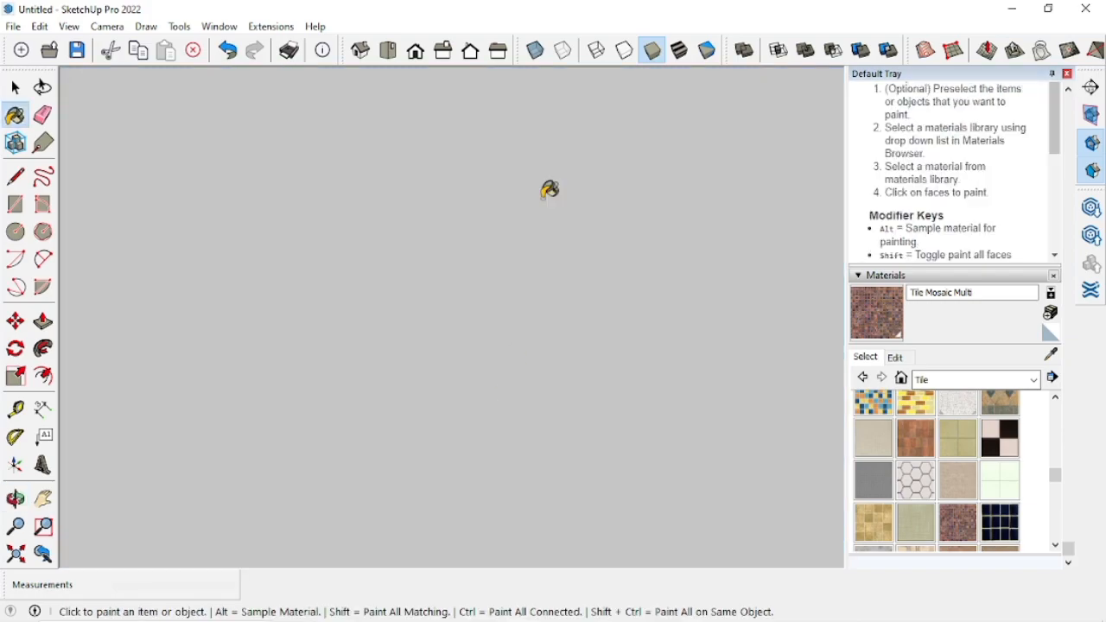
Step: Paint the kitchen counter with the Tile Ceramic Multi material and clear the selection
{"action": "left_click", "coordinate": [380, 55]}
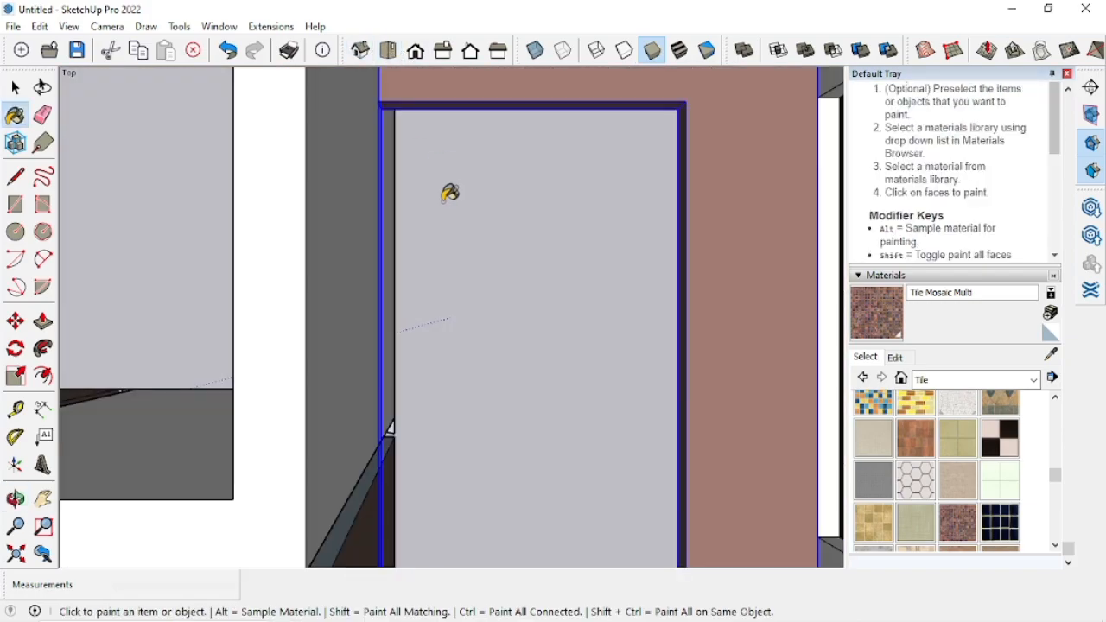
{"action": "scroll", "coordinate": [449, 194], "scroll_direction": "down", "scroll_amount": 3}
{"action": "left_click", "coordinate": [471, 52]}
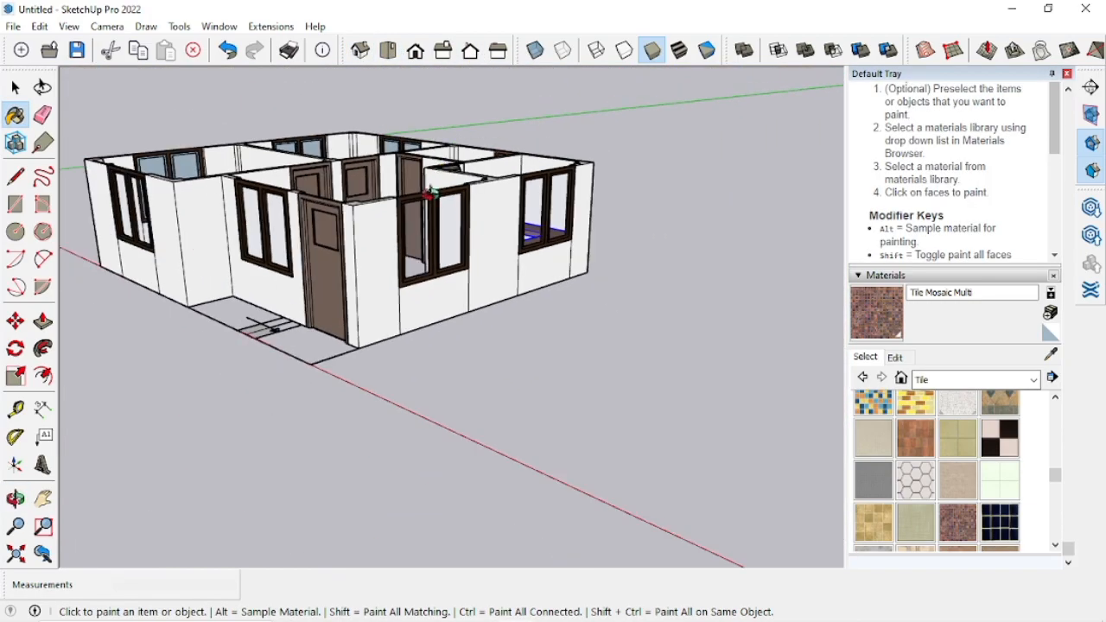
{"action": "left_click", "coordinate": [707, 50]}
{"action": "left_click", "coordinate": [652, 52]}
{"action": "scroll", "coordinate": [456, 194], "scroll_direction": "up", "scroll_amount": 6}
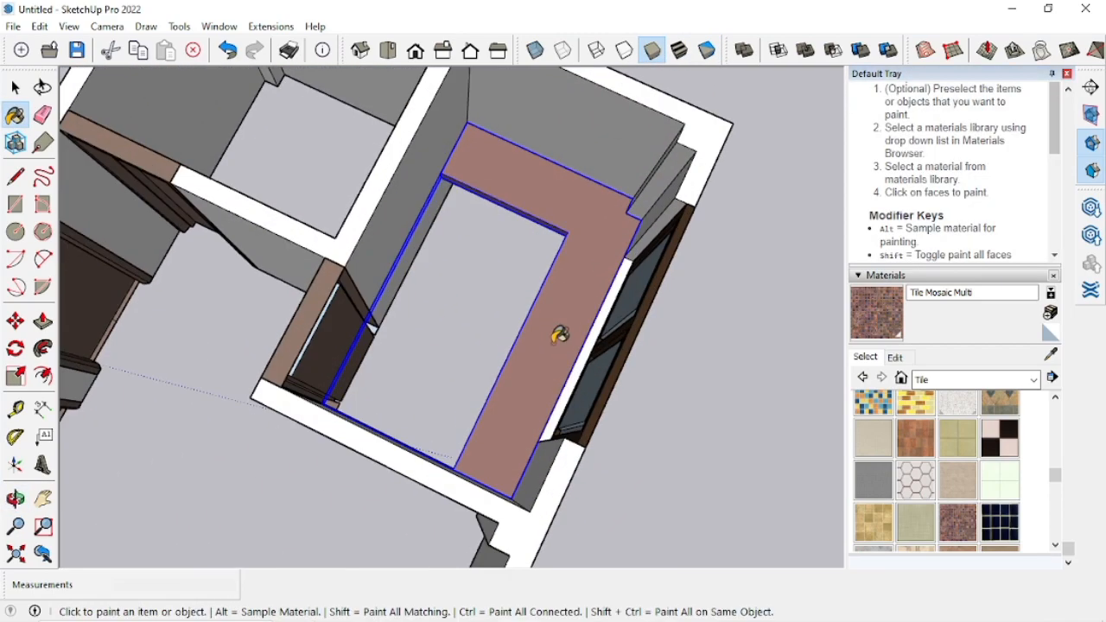
{"action": "left_click", "coordinate": [558, 301]}
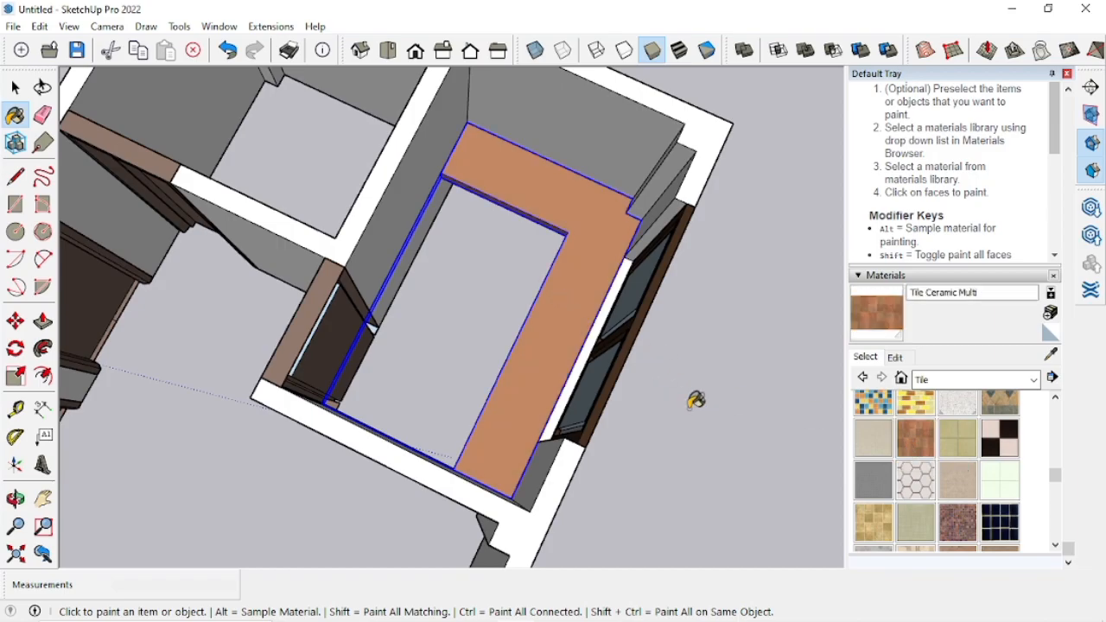
{"action": "key", "text": "space"}
{"action": "left_click", "coordinate": [730, 451]}
Step: Draw rectangles over the entrance porch to fill its ground faces, the one before the door about 4' 9" by 2' 10"
{"action": "mouse_move", "coordinate": [694, 450]}
{"action": "middle_mouse_down"}
{"action": "mouse_move", "coordinate": [533, 318]}
{"action": "mouse_move", "coordinate": [605, 389]}
{"action": "middle_mouse_up"}
{"action": "scroll", "coordinate": [533, 318], "scroll_direction": "down", "scroll_amount": 4}
{"action": "mouse_move", "coordinate": [632, 302]}
{"action": "middle_mouse_down"}
{"action": "mouse_move", "coordinate": [589, 218]}
{"action": "mouse_move", "coordinate": [664, 405]}
{"action": "mouse_move", "coordinate": [553, 329]}
{"action": "middle_mouse_up"}
{"action": "scroll", "coordinate": [589, 218], "scroll_direction": "down", "scroll_amount": 3}
{"action": "scroll", "coordinate": [590, 218], "scroll_direction": "up", "scroll_amount": 3}
{"action": "scroll", "coordinate": [536, 320], "scroll_direction": "down", "scroll_amount": 5}
{"action": "scroll", "coordinate": [518, 346], "scroll_direction": "down", "scroll_amount": 2}
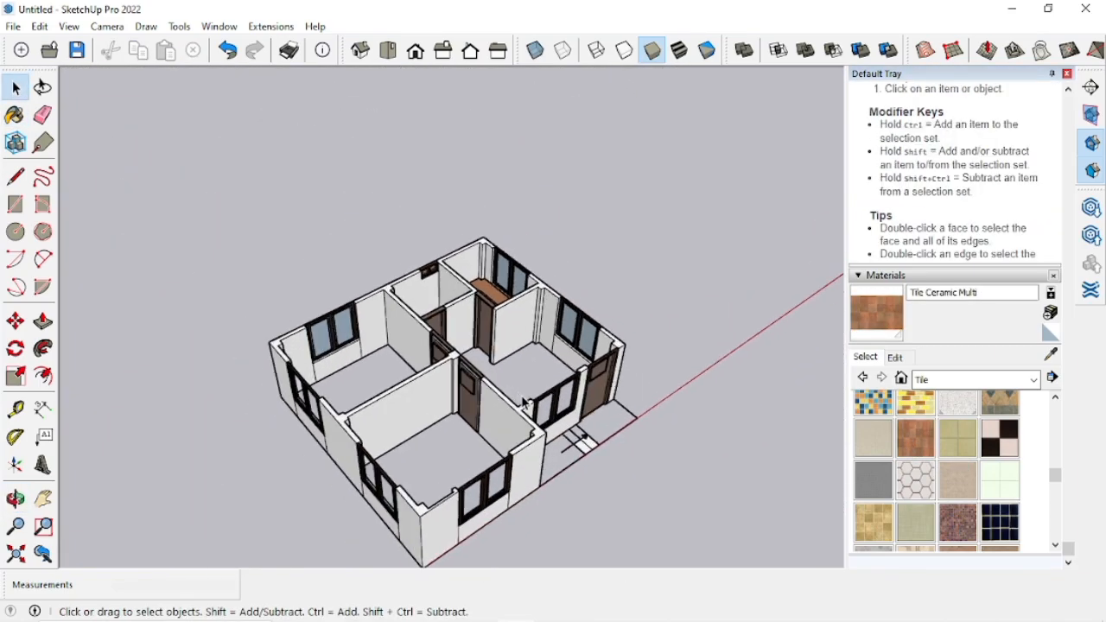
{"action": "scroll", "coordinate": [527, 372], "scroll_direction": "up", "scroll_amount": 4}
{"action": "middle_click_drag", "start_coordinate": [554, 398], "coordinate": [432, 353]}
{"action": "scroll", "coordinate": [466, 406], "scroll_direction": "up", "scroll_amount": 3}
{"action": "middle_click_drag", "start_coordinate": [506, 457], "coordinate": [531, 513]}
{"action": "key", "text": "r"}
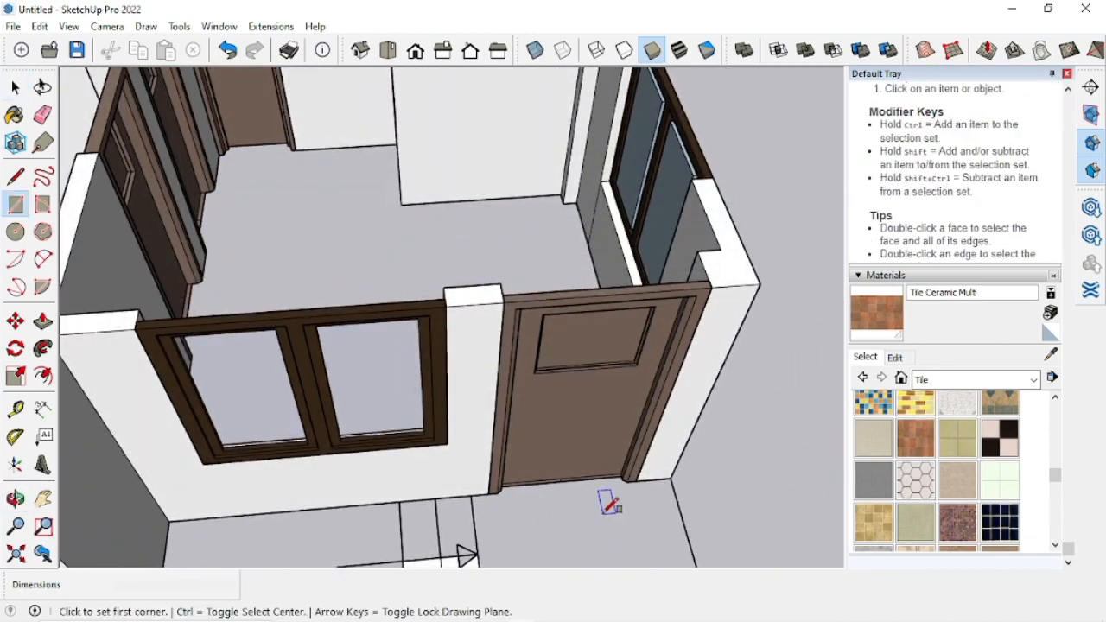
{"action": "left_click", "coordinate": [671, 477]}
{"action": "scroll", "coordinate": [680, 464], "scroll_direction": "down", "scroll_amount": 3}
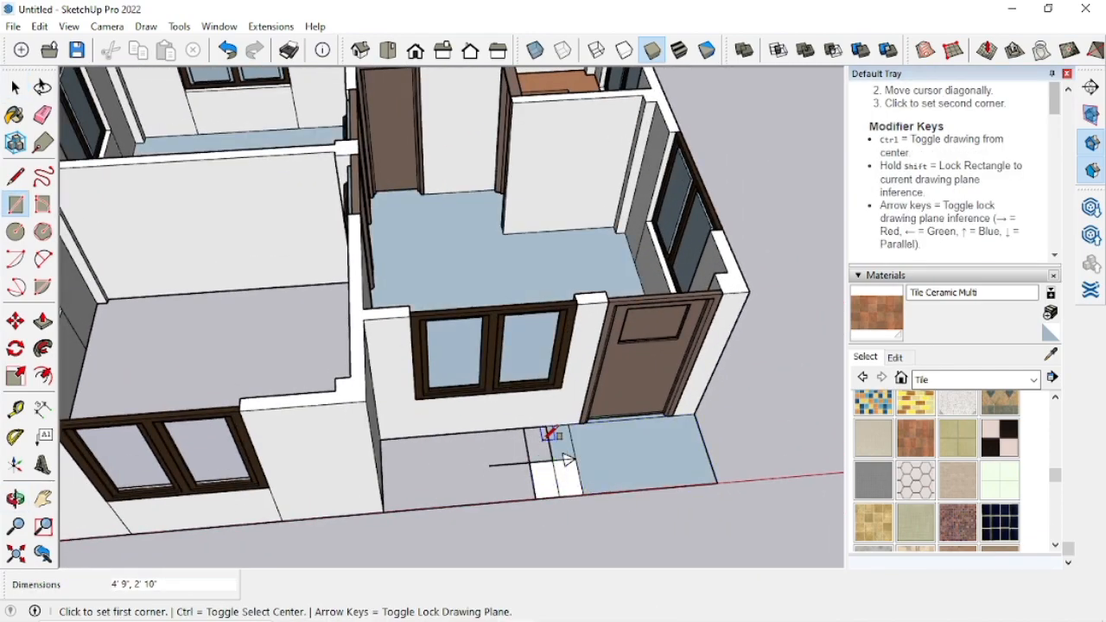
{"action": "scroll", "coordinate": [544, 437], "scroll_direction": "up", "scroll_amount": 2}
{"action": "left_click", "coordinate": [533, 523]}
Step: Erase the direction arrow and the stray lines across the entrance steps
{"action": "key", "text": "e"}
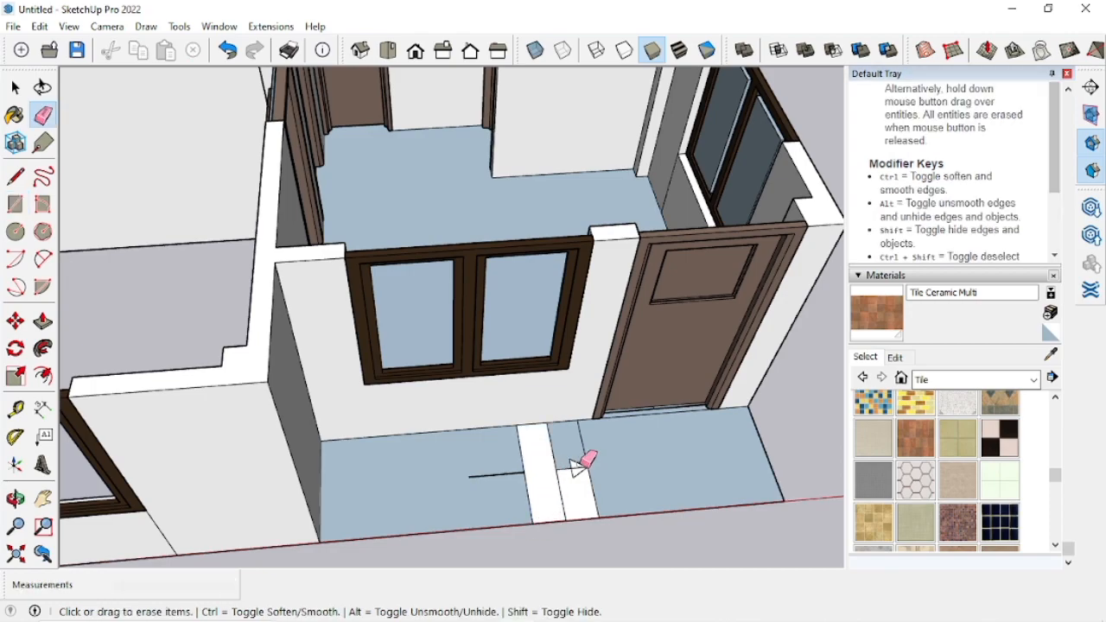
{"action": "scroll", "coordinate": [460, 487], "scroll_direction": "down", "scroll_amount": 2}
{"action": "key", "text": "space"}
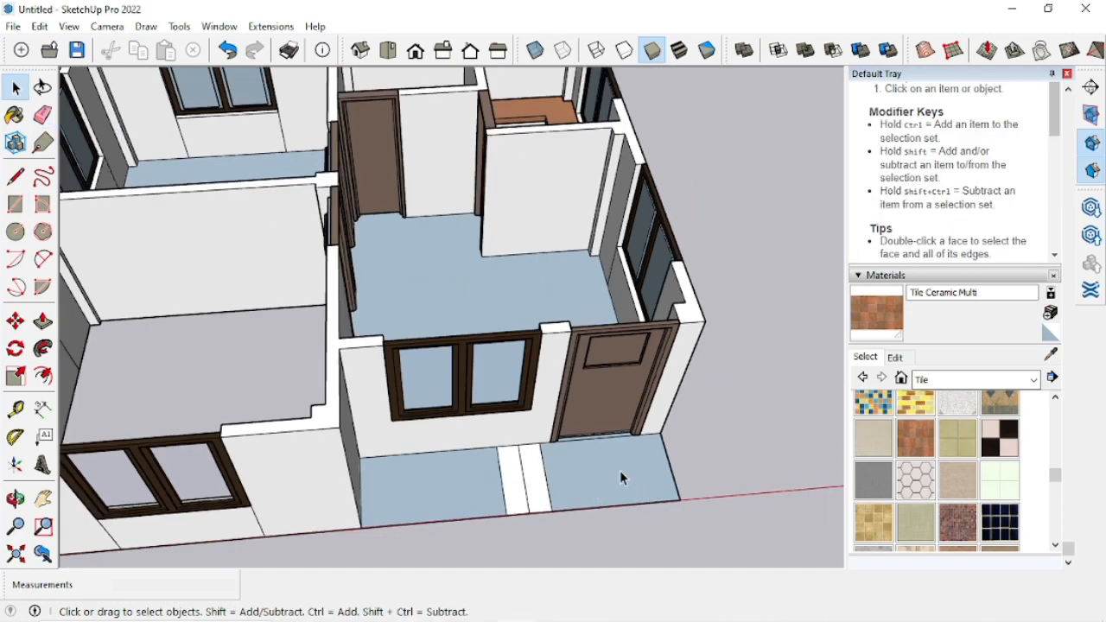
{"action": "key", "text": "p"}
{"action": "scroll", "coordinate": [614, 489], "scroll_direction": "up", "scroll_amount": 2}
{"action": "key", "text": "Escape"}
{"action": "scroll", "coordinate": [548, 449], "scroll_direction": "down", "scroll_amount": 2}
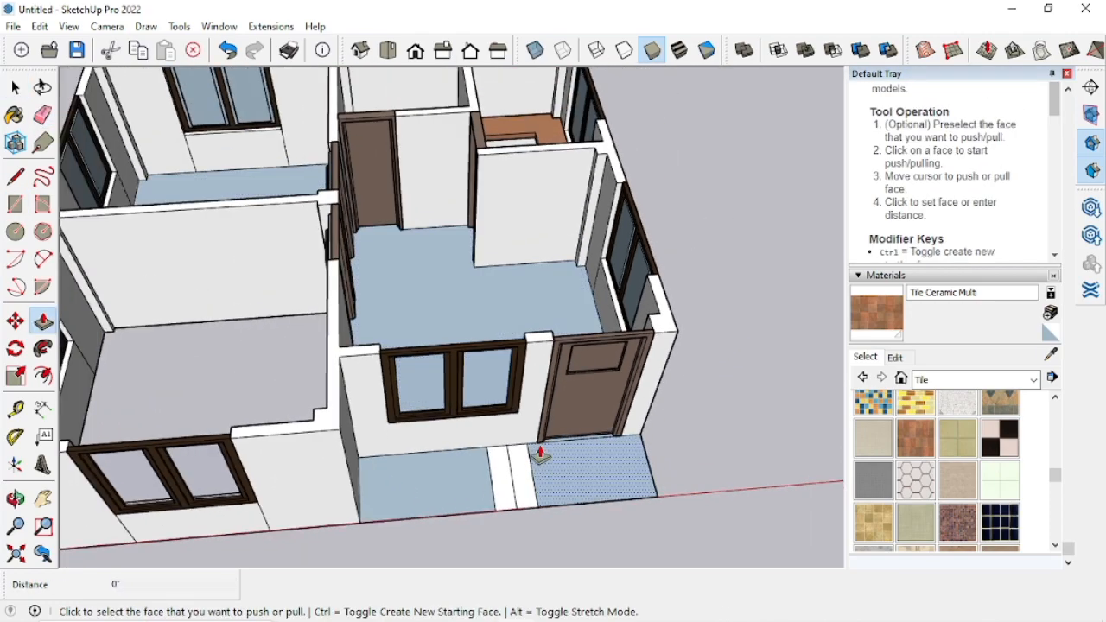
Step: Select the porch and step faces in front of the house and place a copy of them beside it along the red axis
{"action": "key", "text": "space"}
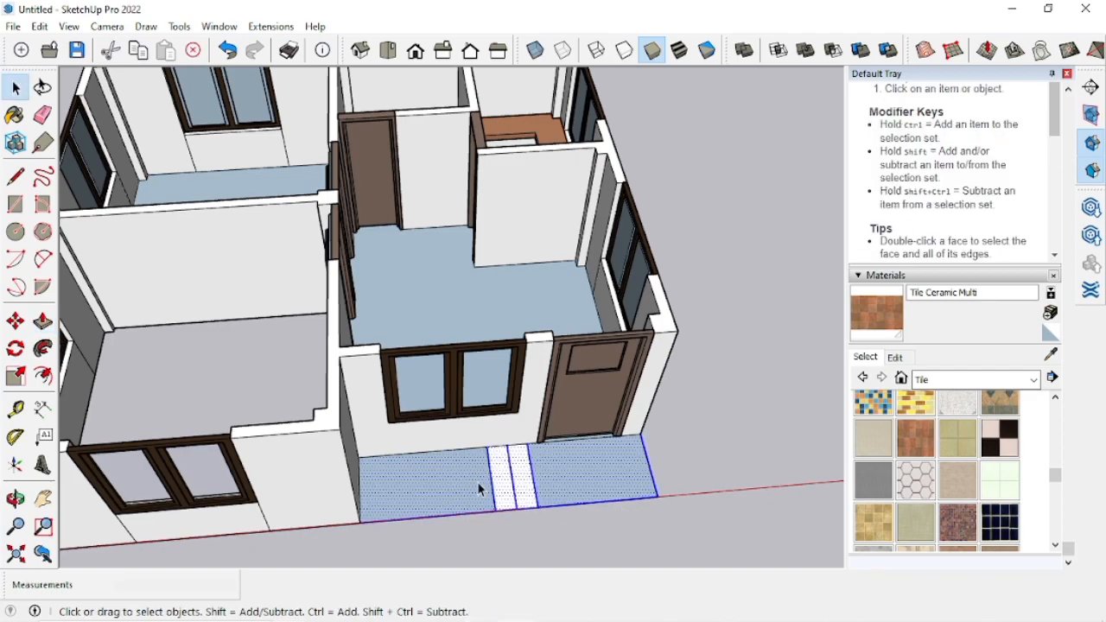
{"action": "key", "text": "m"}
{"action": "left_click", "coordinate": [658, 498]}
{"action": "key", "text": "Escape"}
{"action": "left_click", "coordinate": [659, 498]}
{"action": "key", "text": "ctrl"}
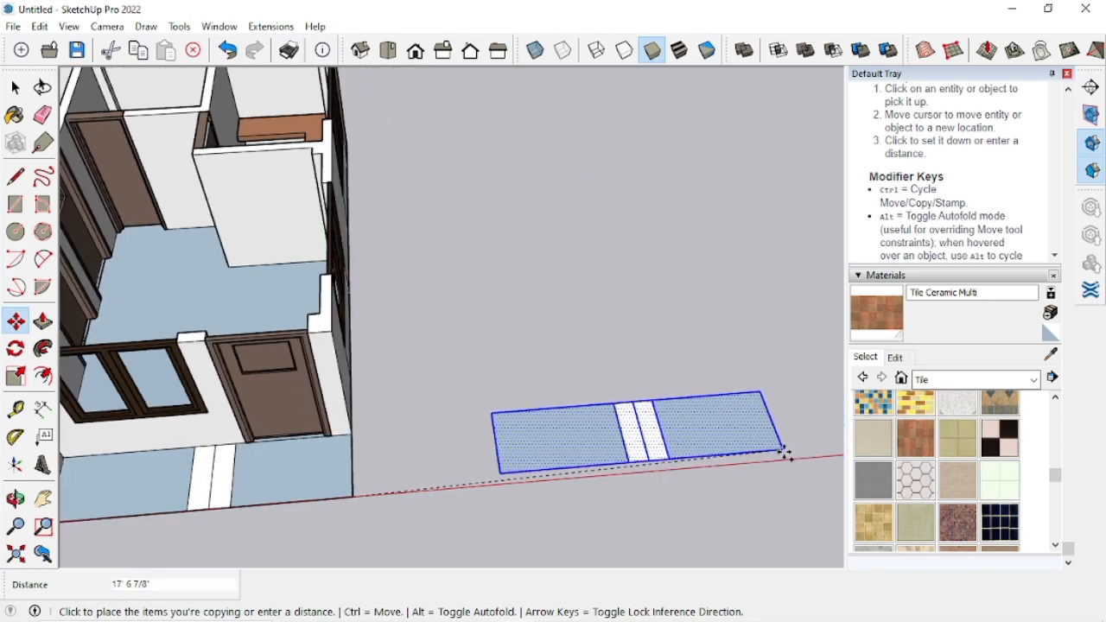
{"action": "key", "text": "Escape"}
{"action": "key", "text": "space"}
Step: Select the whole house without the copied porch strip and move it away along the green axis
{"action": "scroll", "coordinate": [602, 524], "scroll_direction": "down", "scroll_amount": 2}
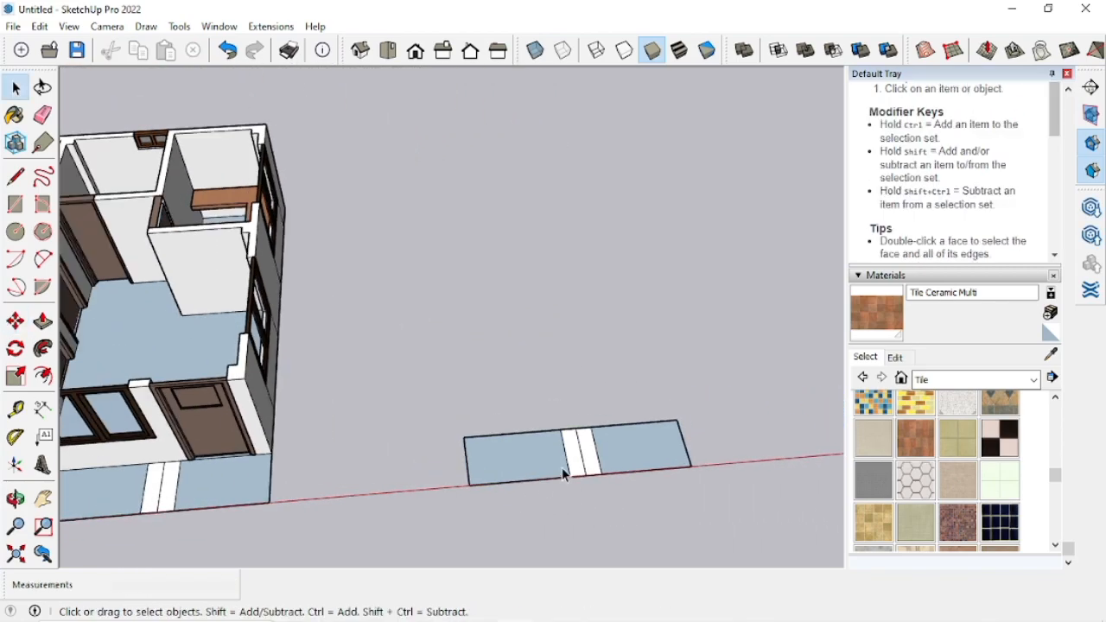
{"action": "scroll", "coordinate": [565, 475], "scroll_direction": "down", "scroll_amount": 2}
{"action": "middle_click_drag", "start_coordinate": [565, 473], "coordinate": [532, 368]}
{"action": "scroll", "coordinate": [531, 369], "scroll_direction": "down", "scroll_amount": 2}
{"action": "scroll", "coordinate": [483, 314], "scroll_direction": "down", "scroll_amount": 6}
{"action": "middle_click_drag", "start_coordinate": [483, 314], "coordinate": [462, 385]}
{"action": "scroll", "coordinate": [526, 313], "scroll_direction": "up", "scroll_amount": 4}
{"action": "scroll", "coordinate": [470, 322], "scroll_direction": "down", "scroll_amount": 1}
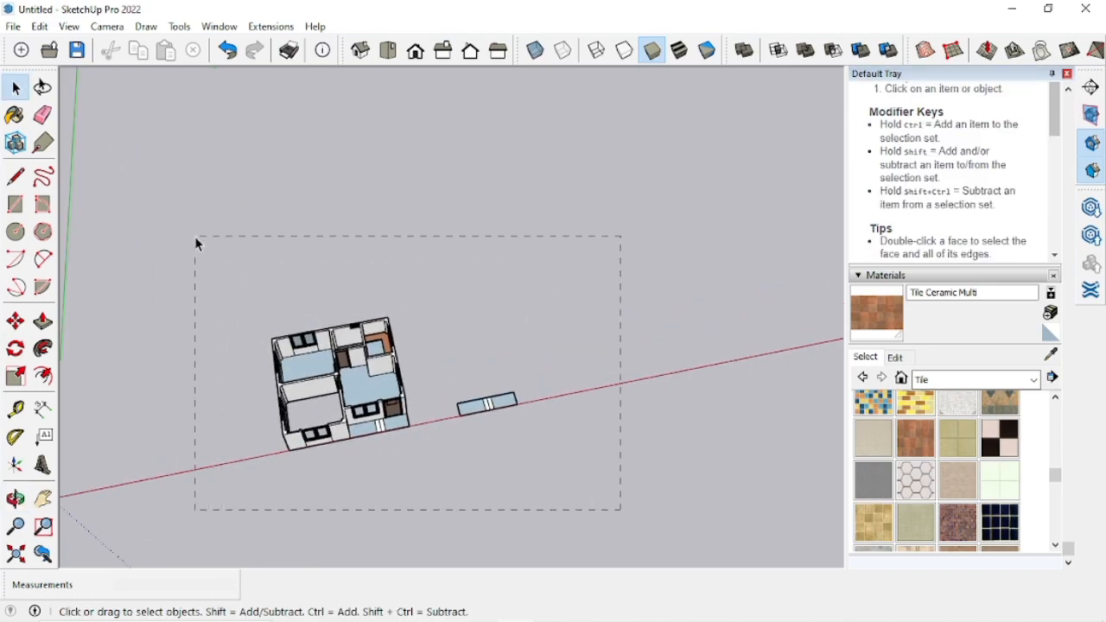
{"action": "left_click_drag", "start_coordinate": [197, 245], "coordinate": [197, 244]}
{"action": "middle_click_drag", "start_coordinate": [197, 245], "coordinate": [503, 331]}
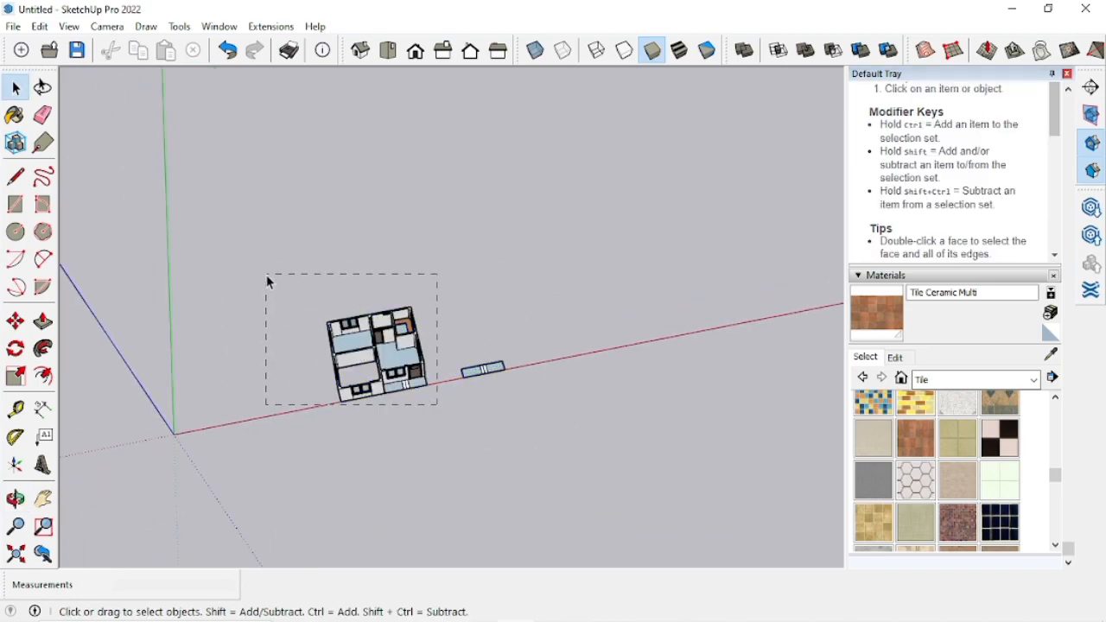
{"action": "key", "text": "m"}
{"action": "left_click", "coordinate": [374, 322]}
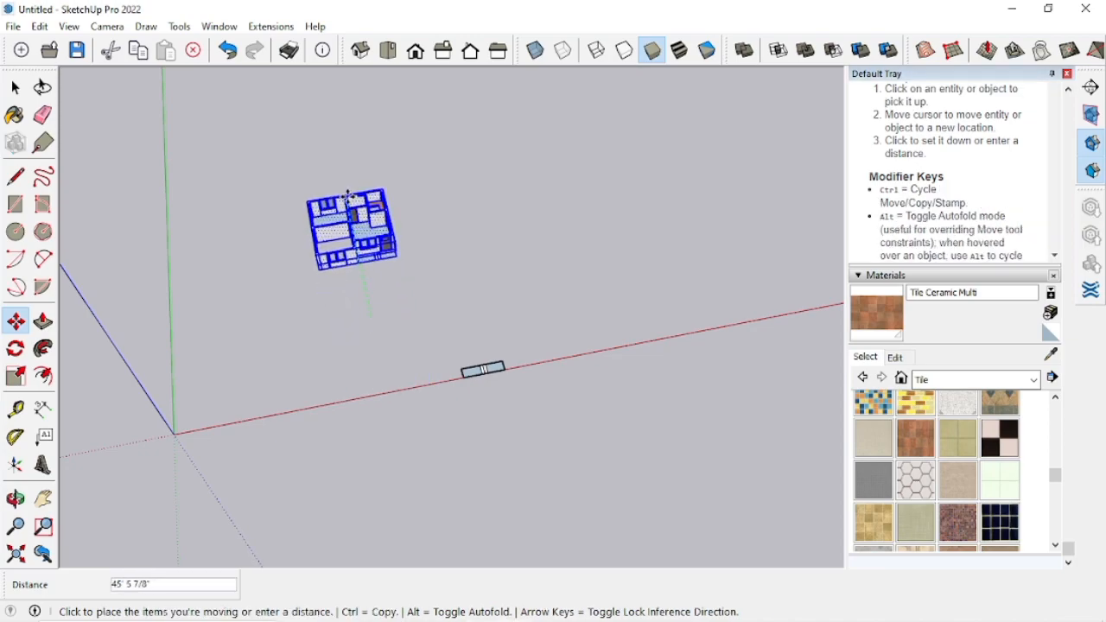